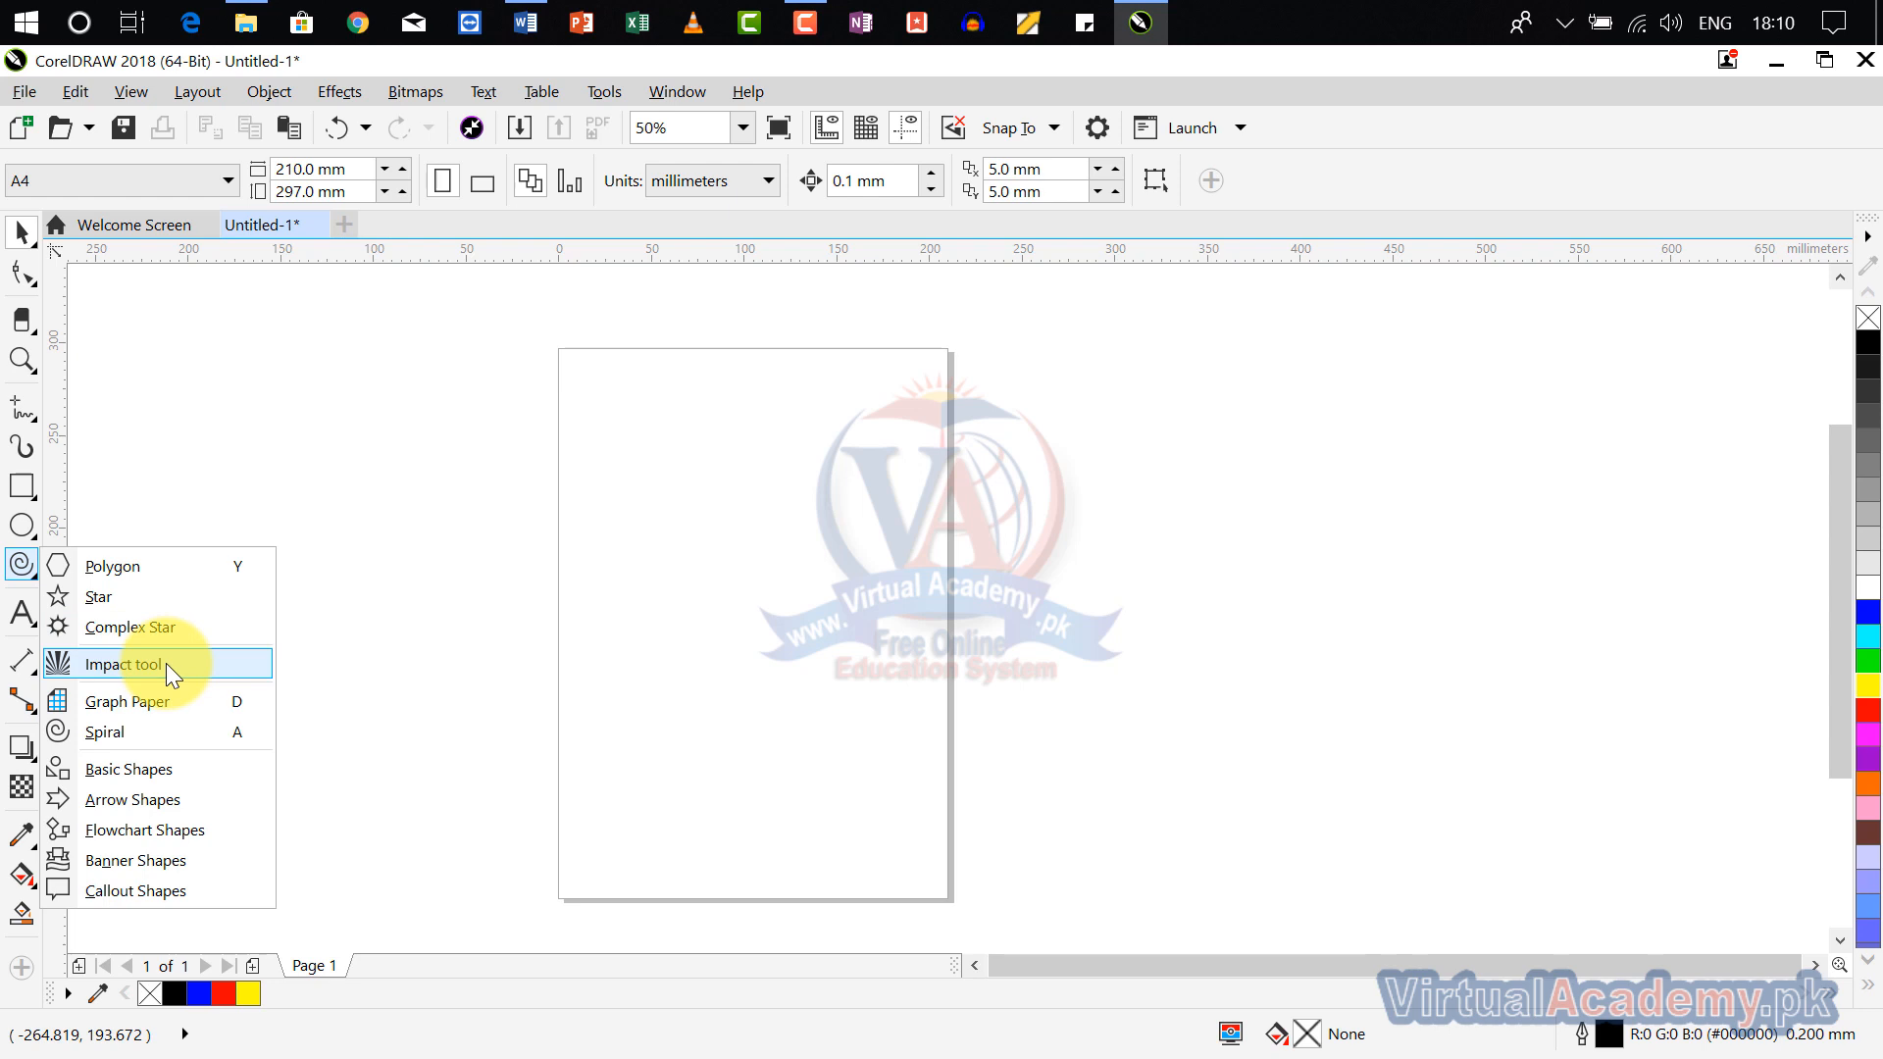
Step: Draw a circular radial impact effect about 270 mm in diameter with the Impact tool and centre it on the page
{"action": "left_click", "coordinate": [167, 663]}
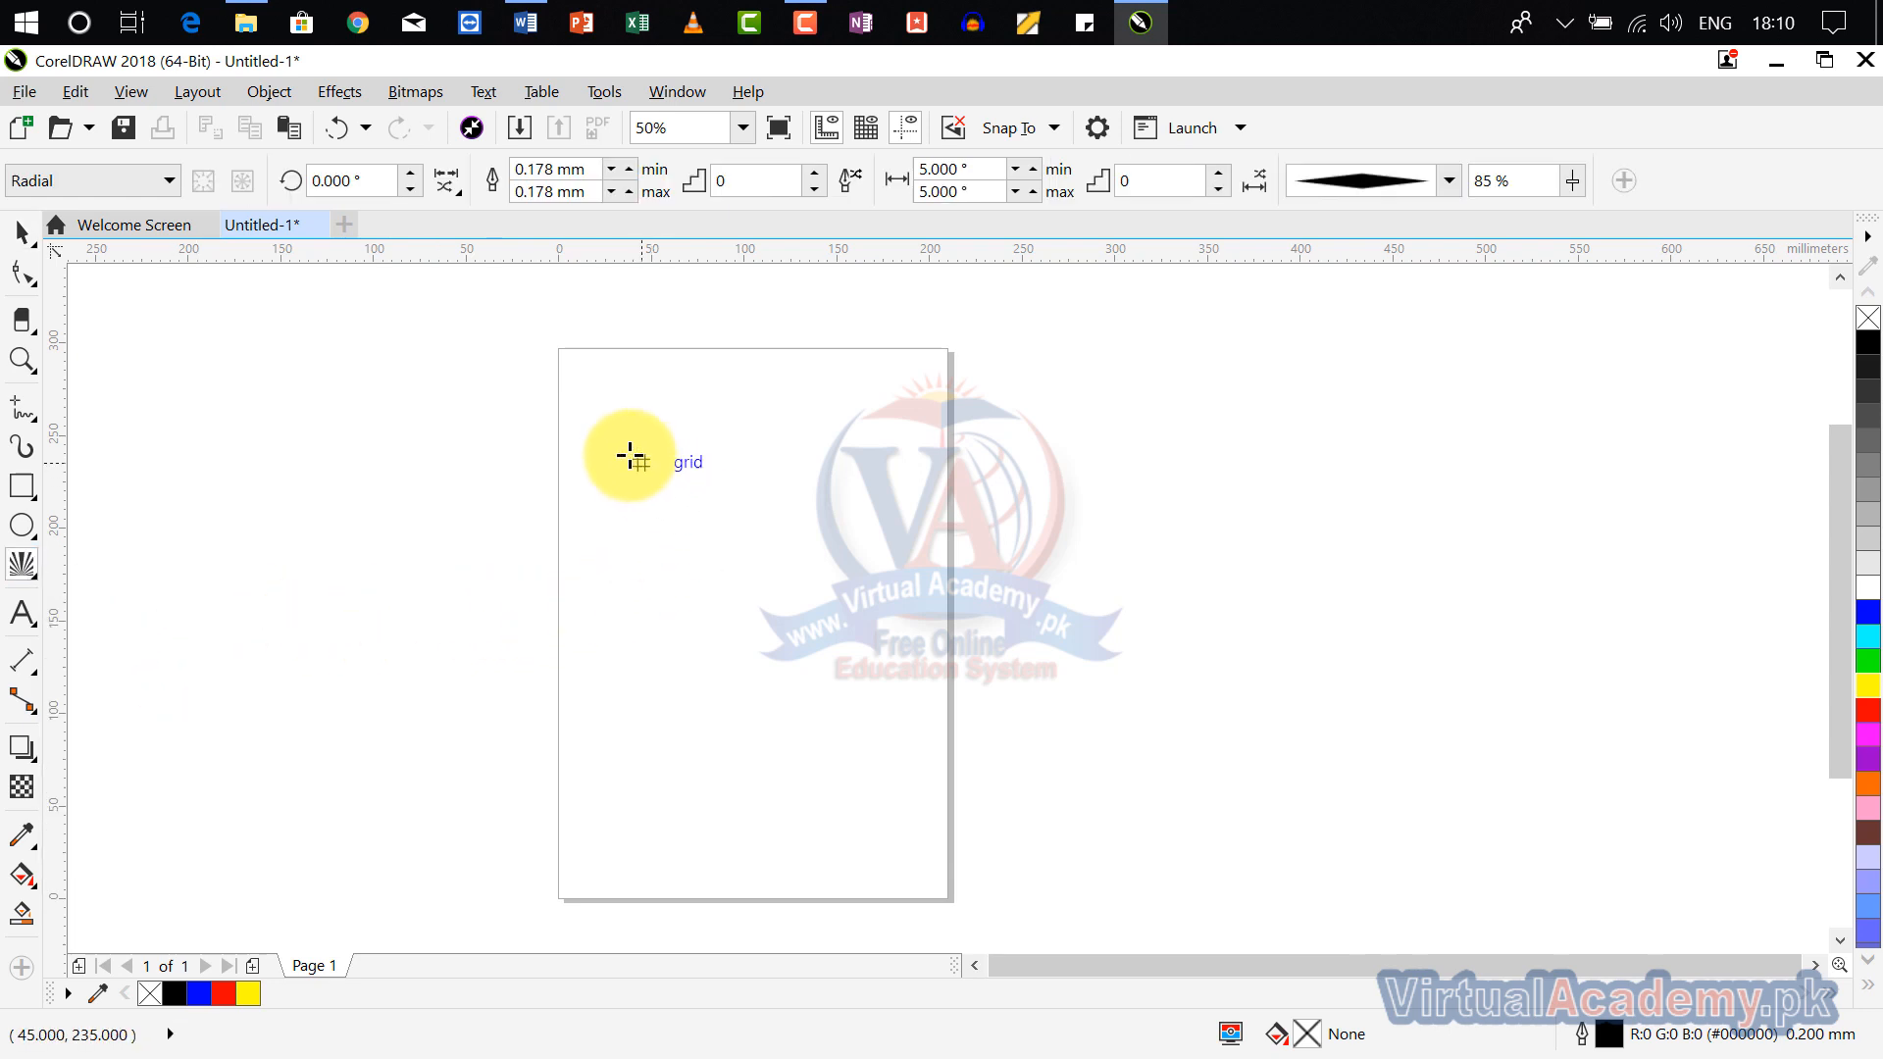
{"action": "left_click_drag", "start_coordinate": [618, 443], "coordinate": [793, 618]}
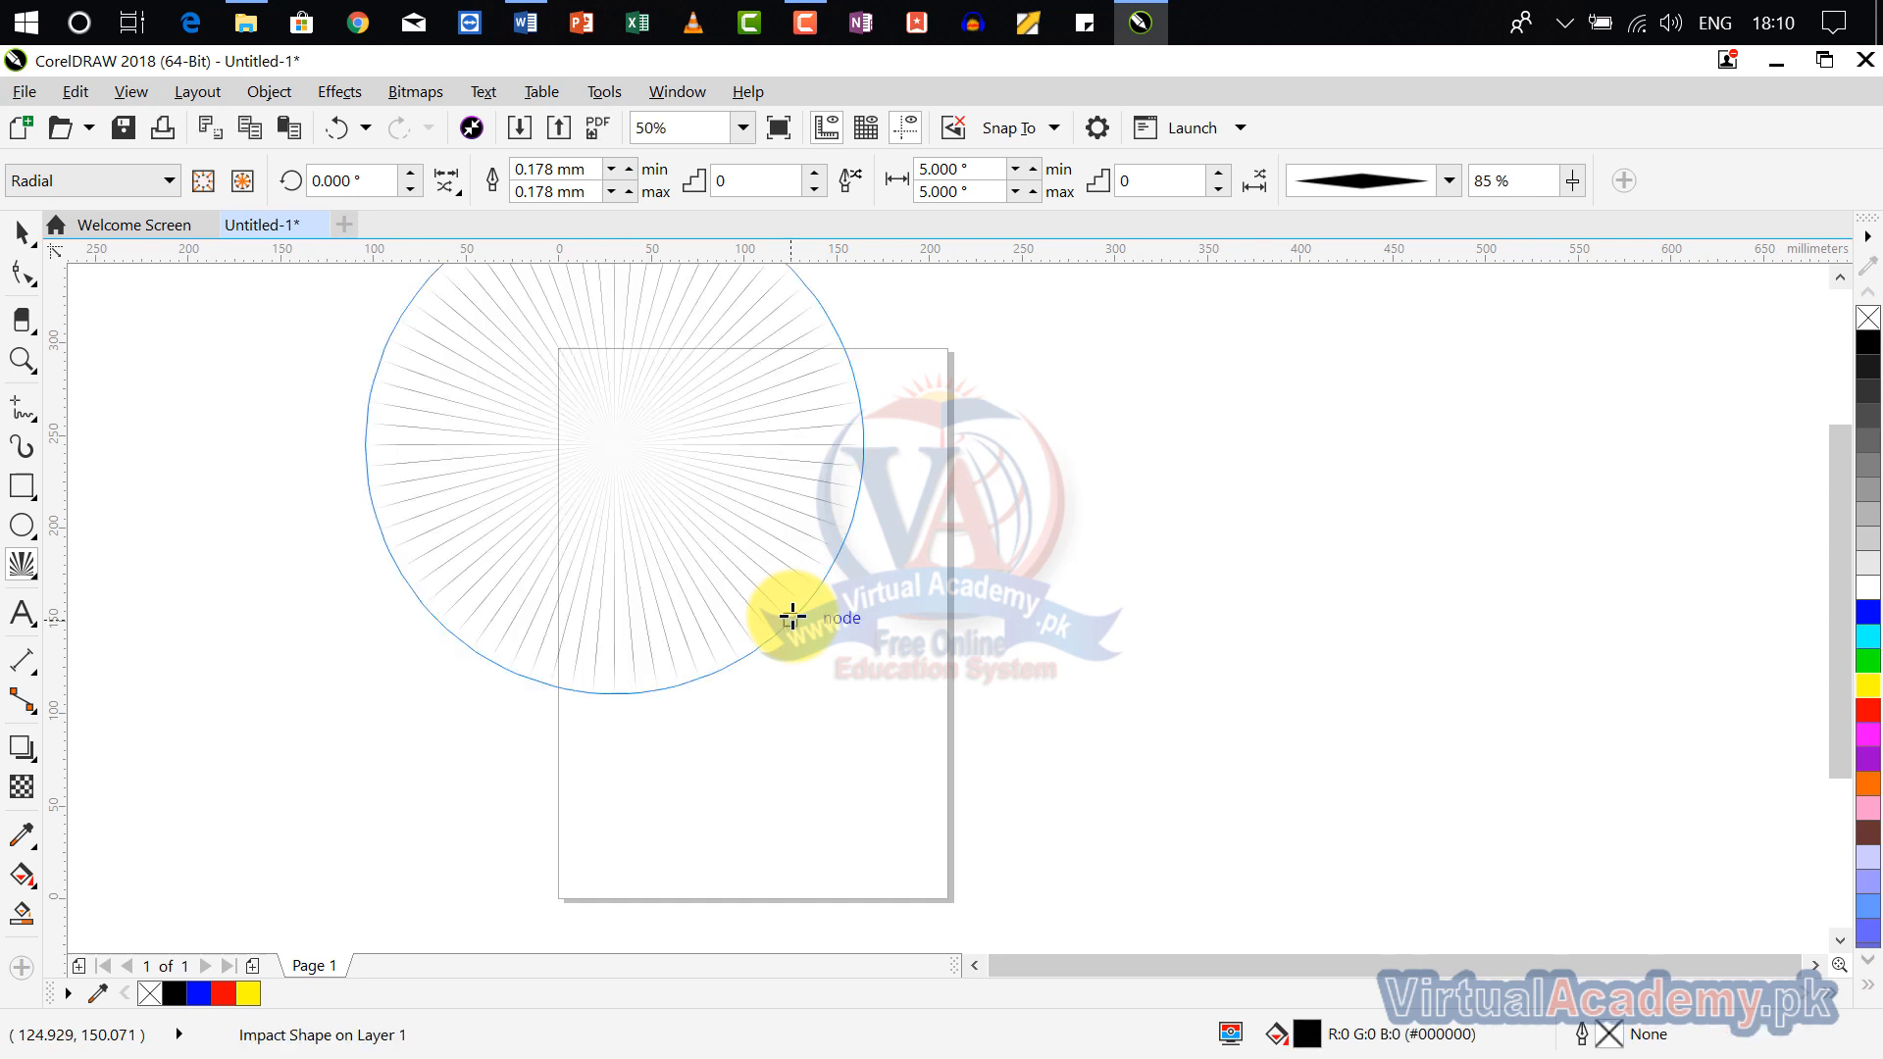
{"action": "left_click_drag", "start_coordinate": [793, 618], "coordinate": [790, 620]}
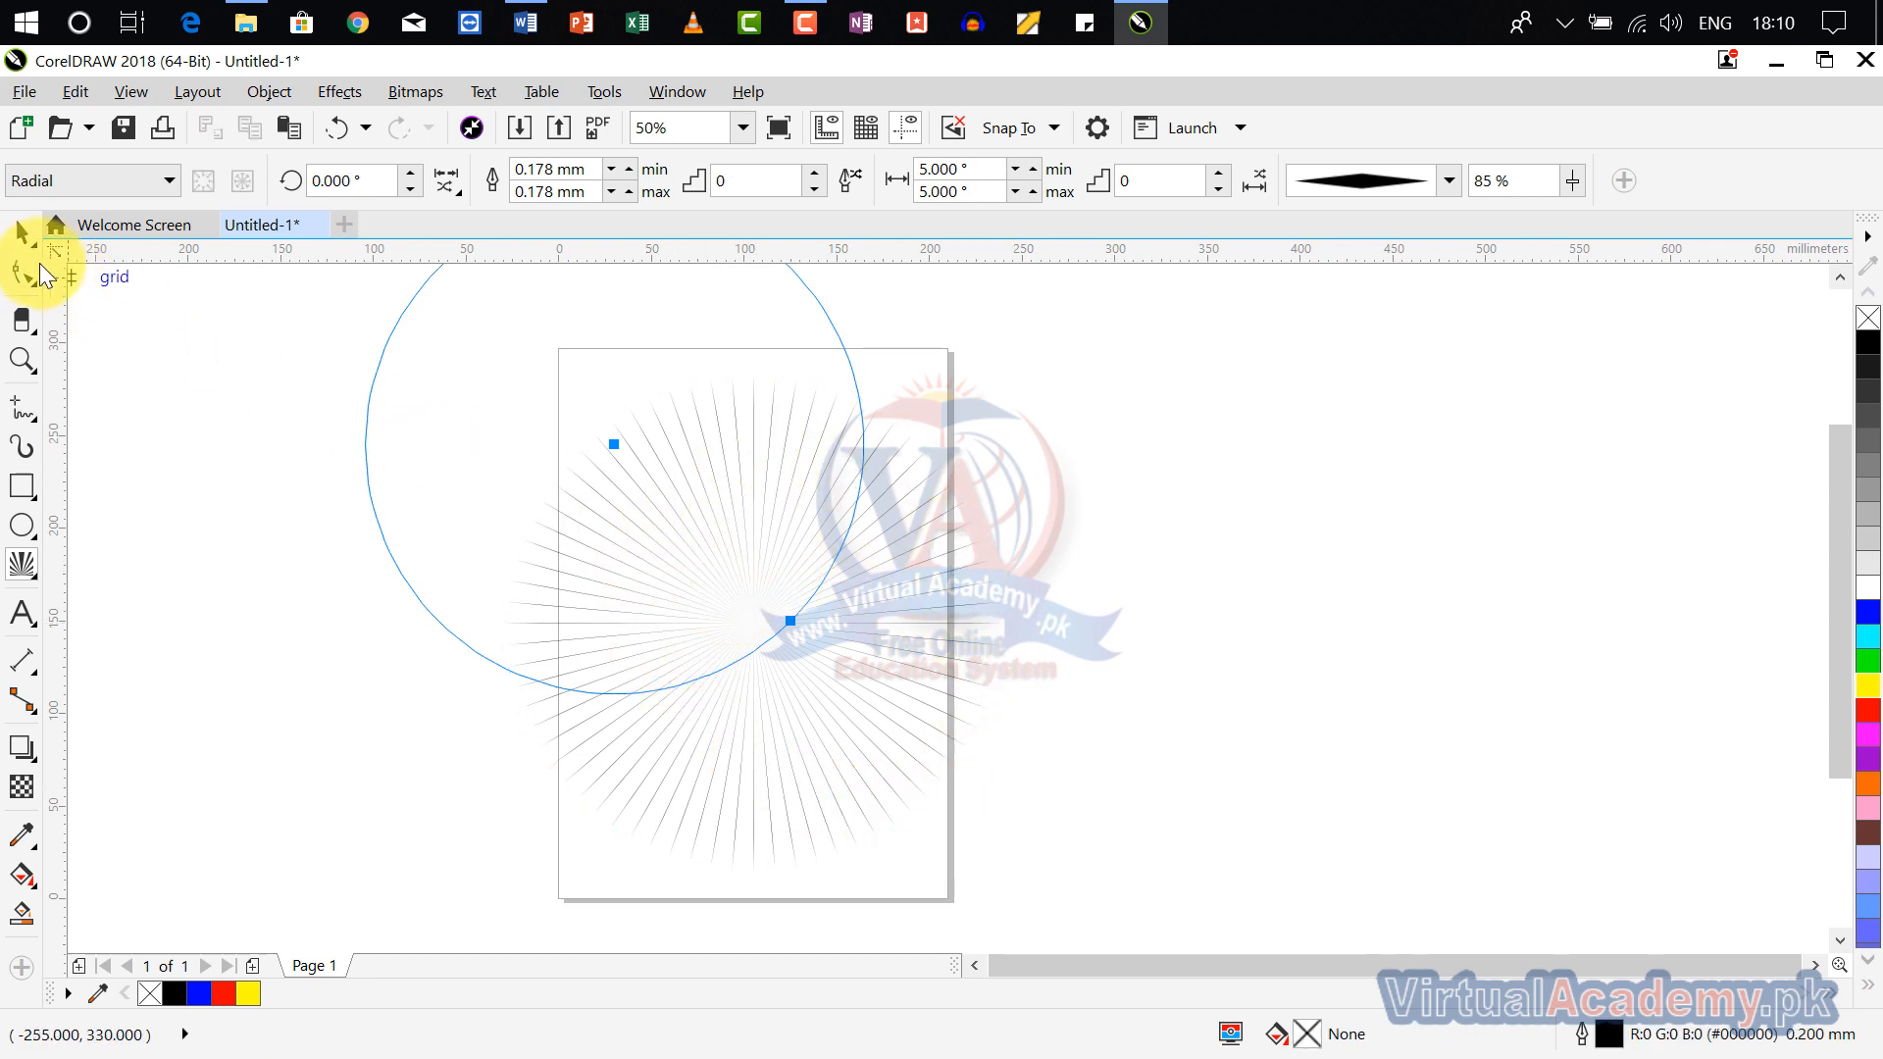
{"action": "left_click", "coordinate": [20, 232]}
{"action": "left_click", "coordinate": [765, 603]}
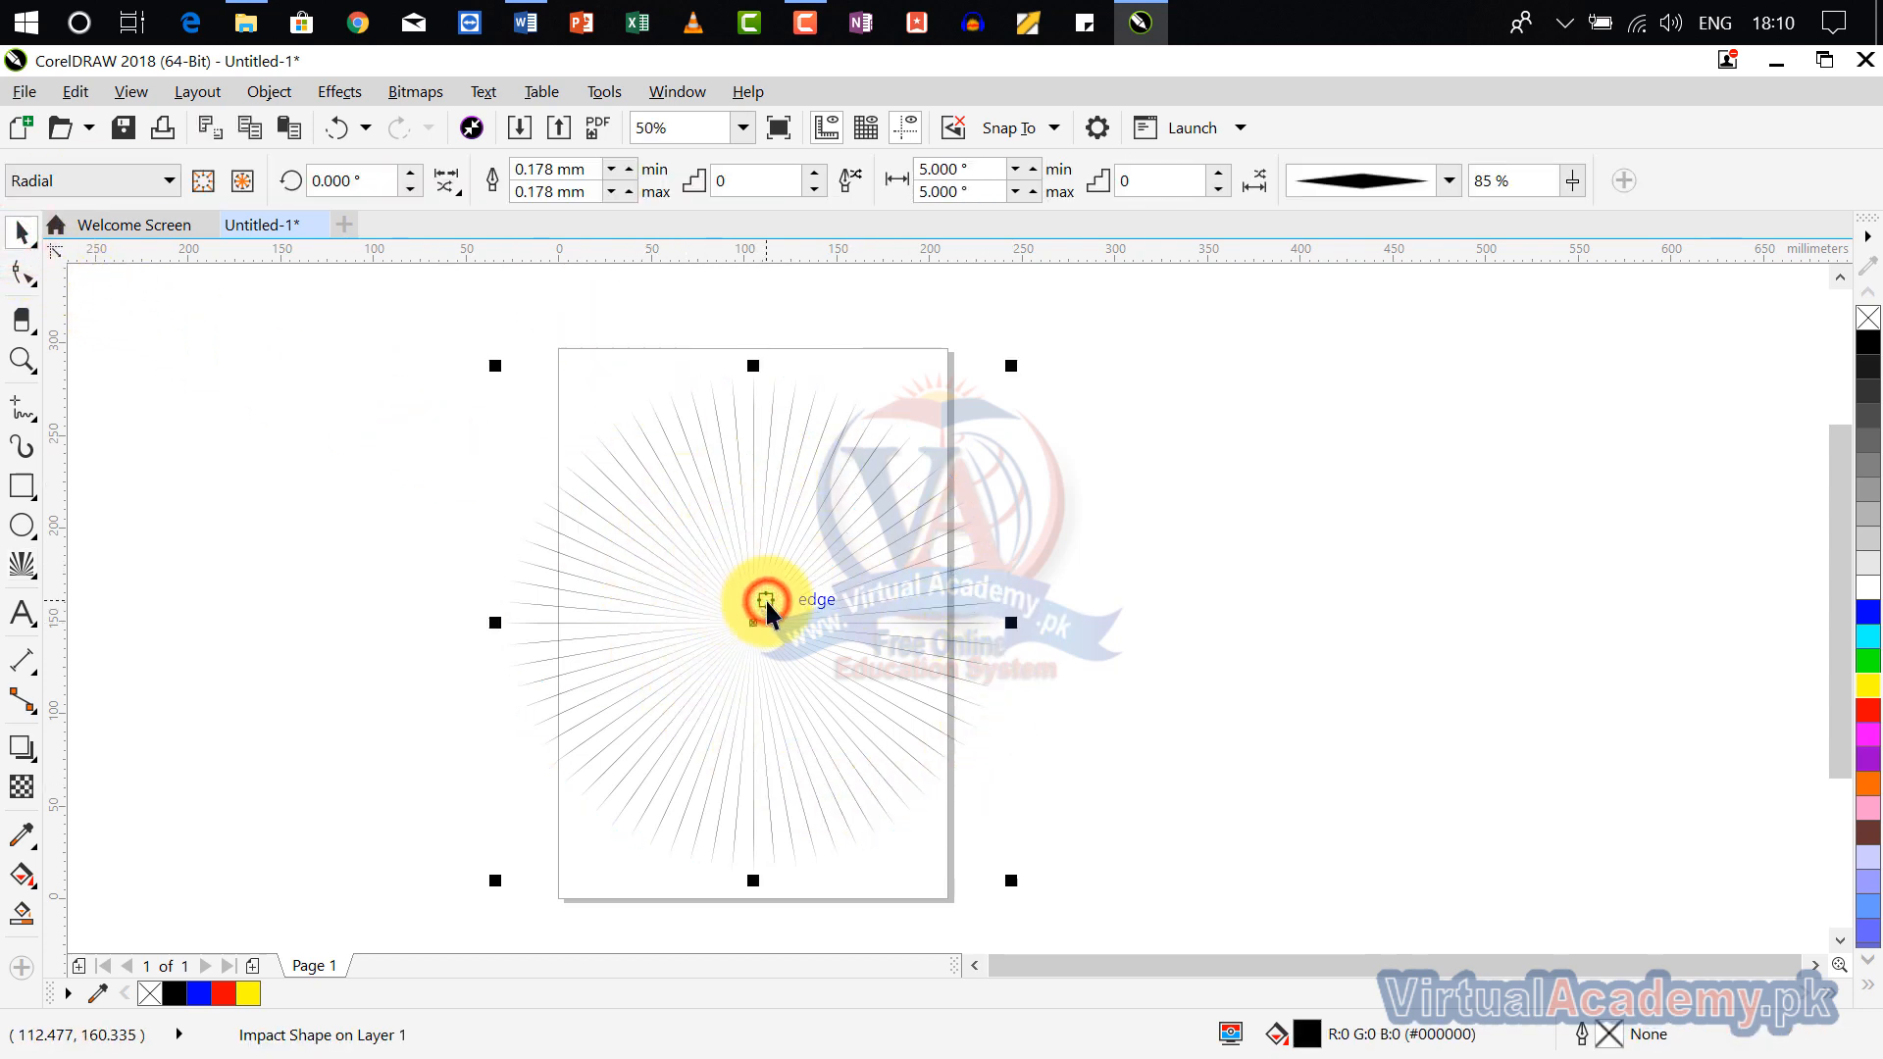
{"action": "left_click", "coordinate": [21, 565]}
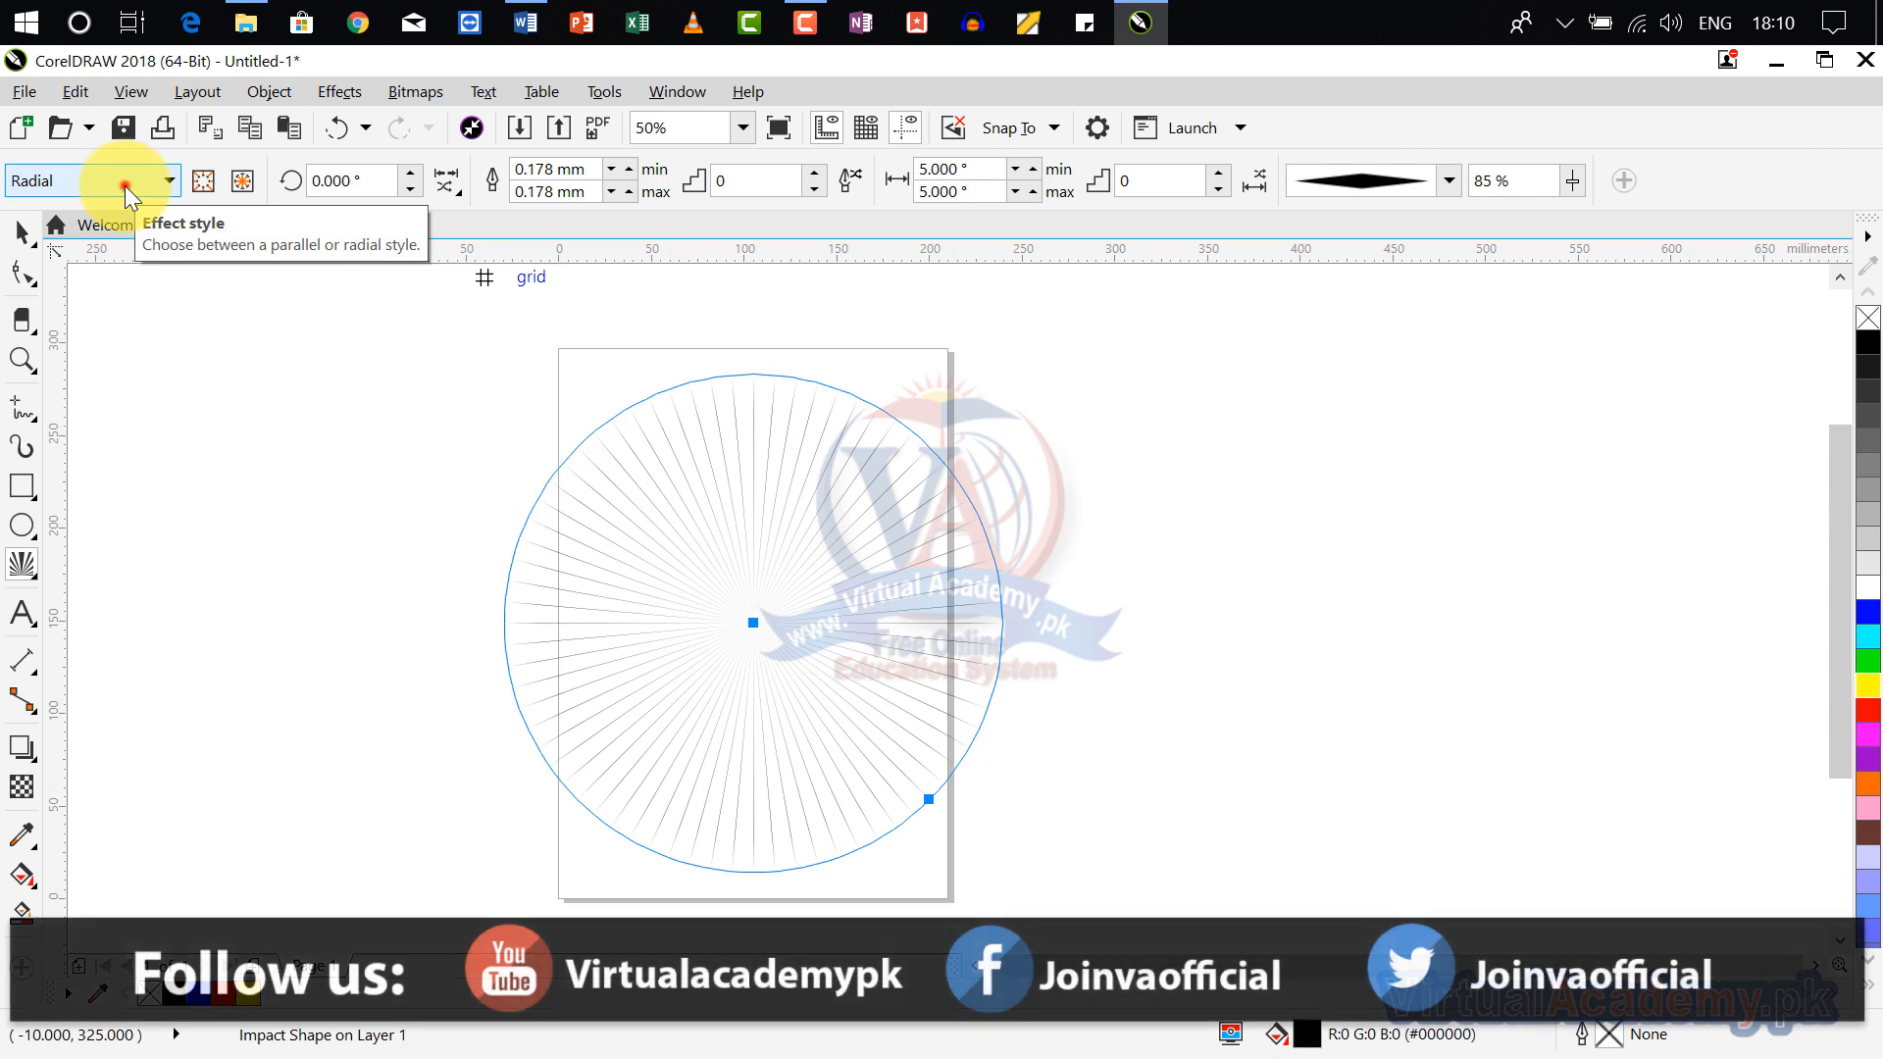
Step: Keep the impact effect's style set to Radial and set its angle of rotation to 35°
{"action": "left_click", "coordinate": [125, 185]}
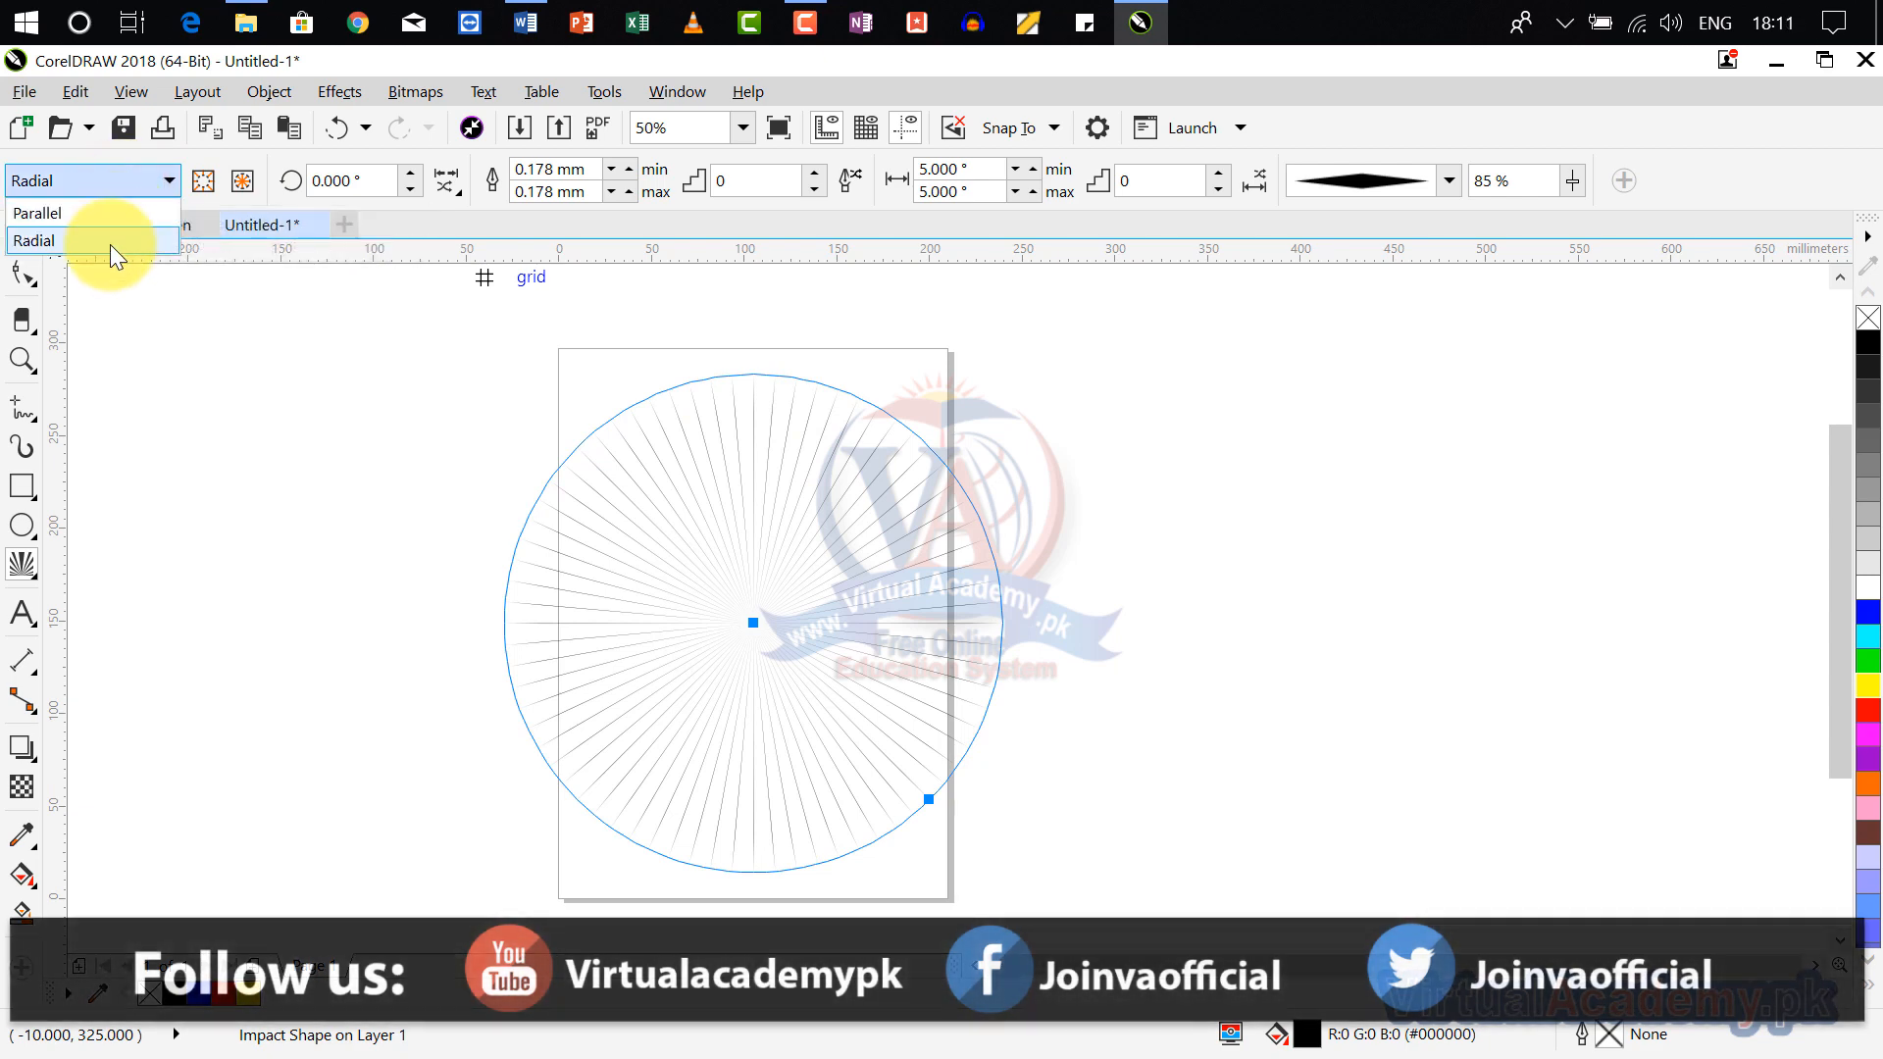
{"action": "left_click", "coordinate": [110, 241]}
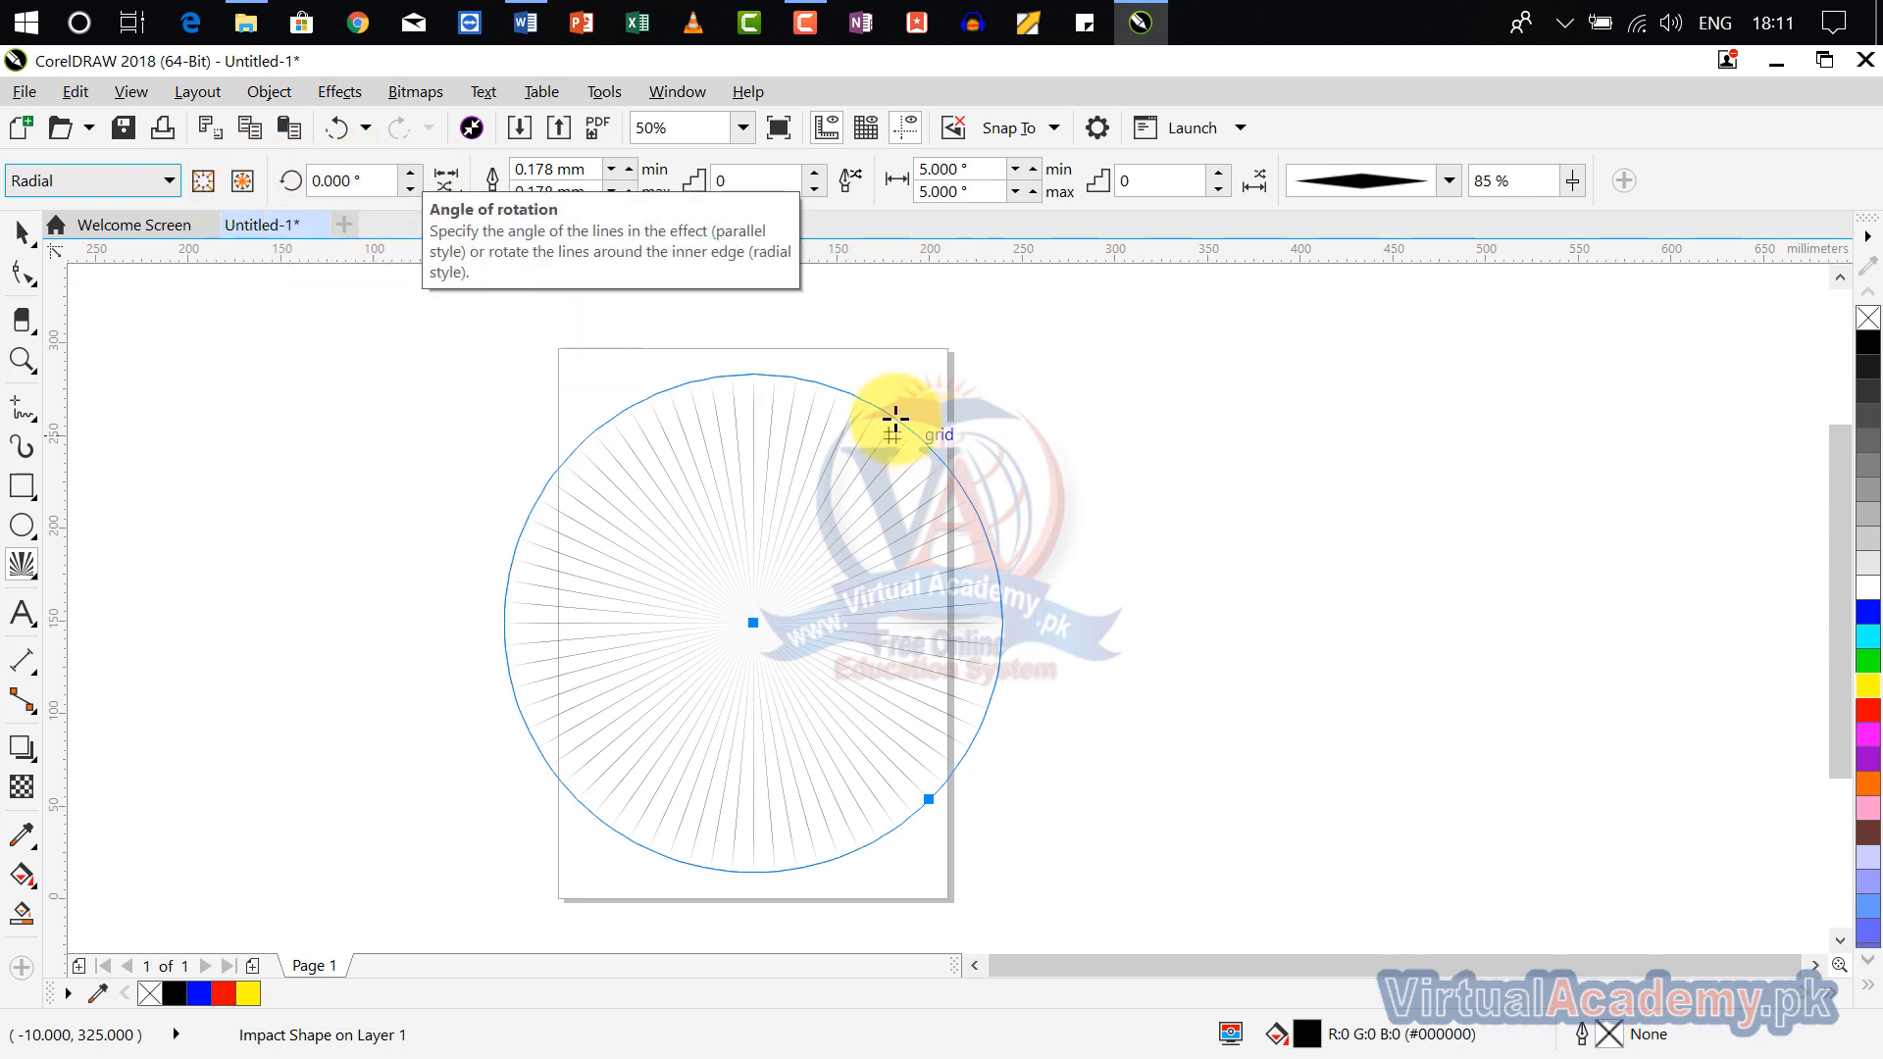
{"action": "left_click", "coordinate": [408, 173]}
{"action": "left_click", "coordinate": [409, 173]}
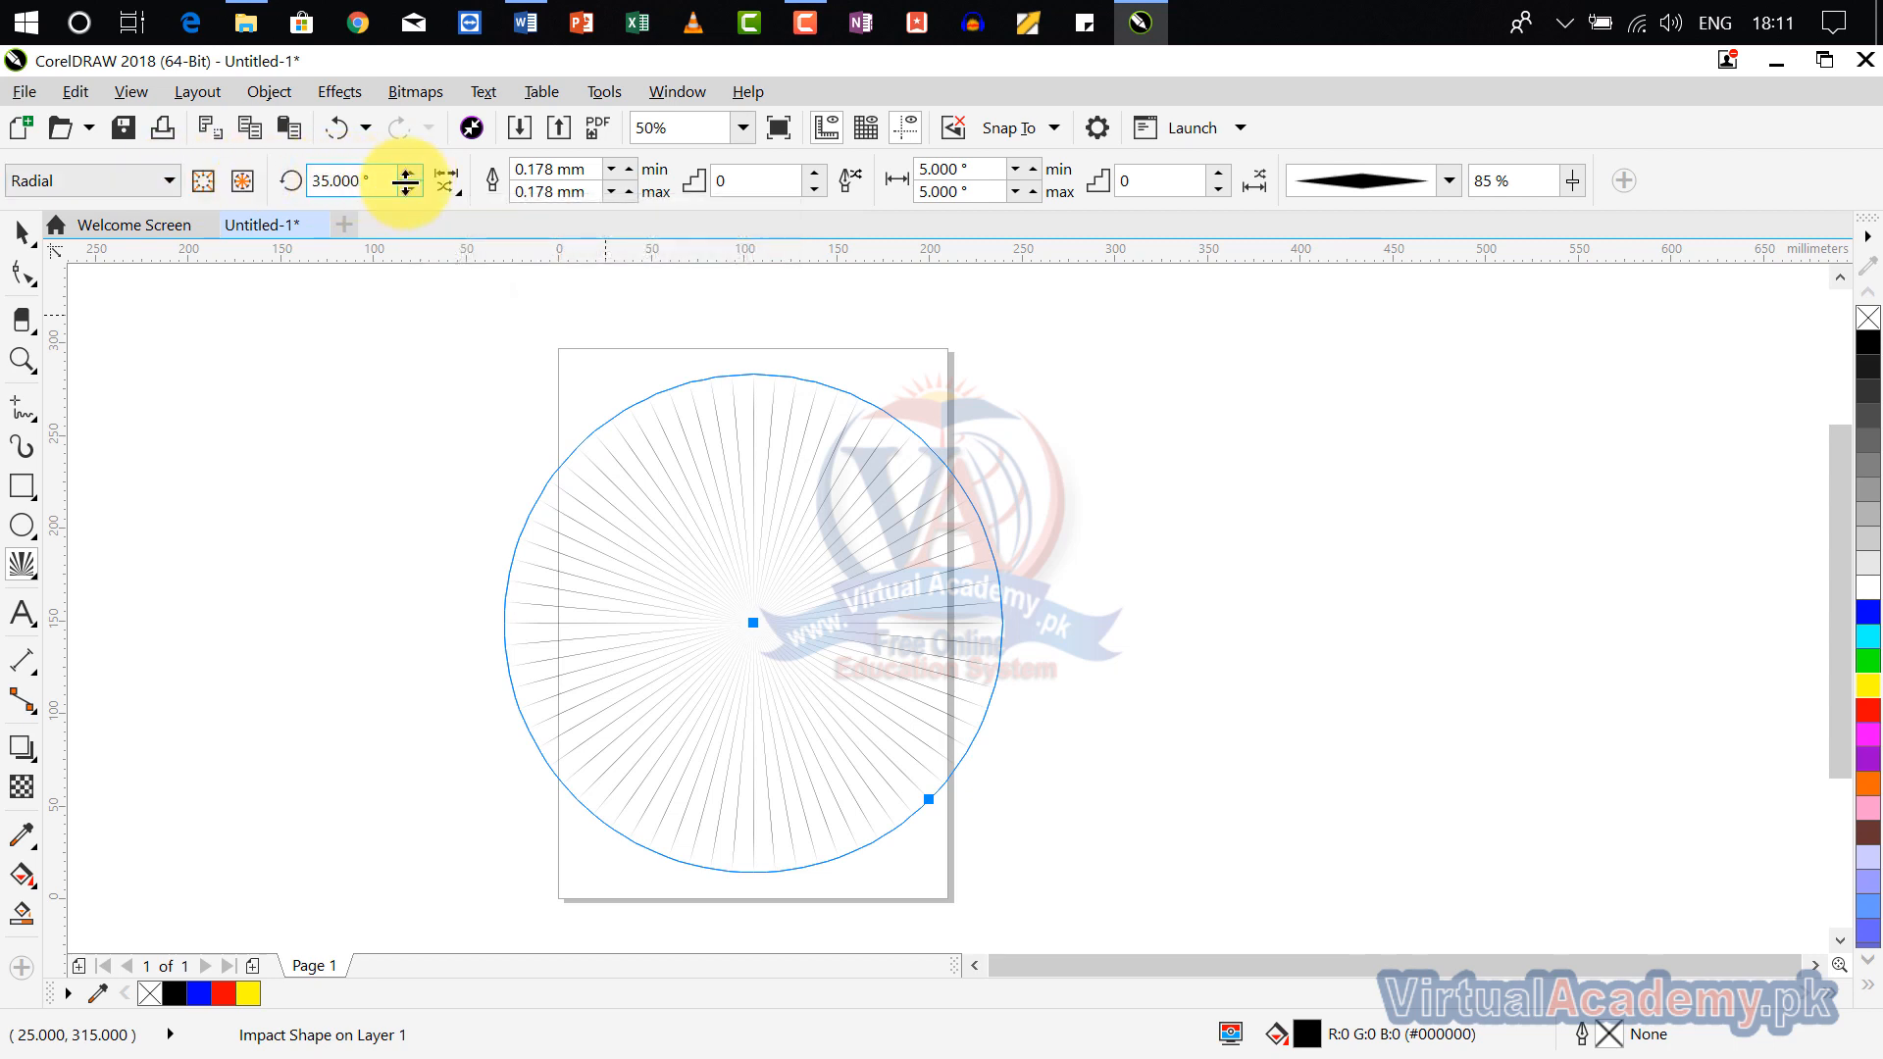
{"action": "left_click", "coordinate": [144, 178]}
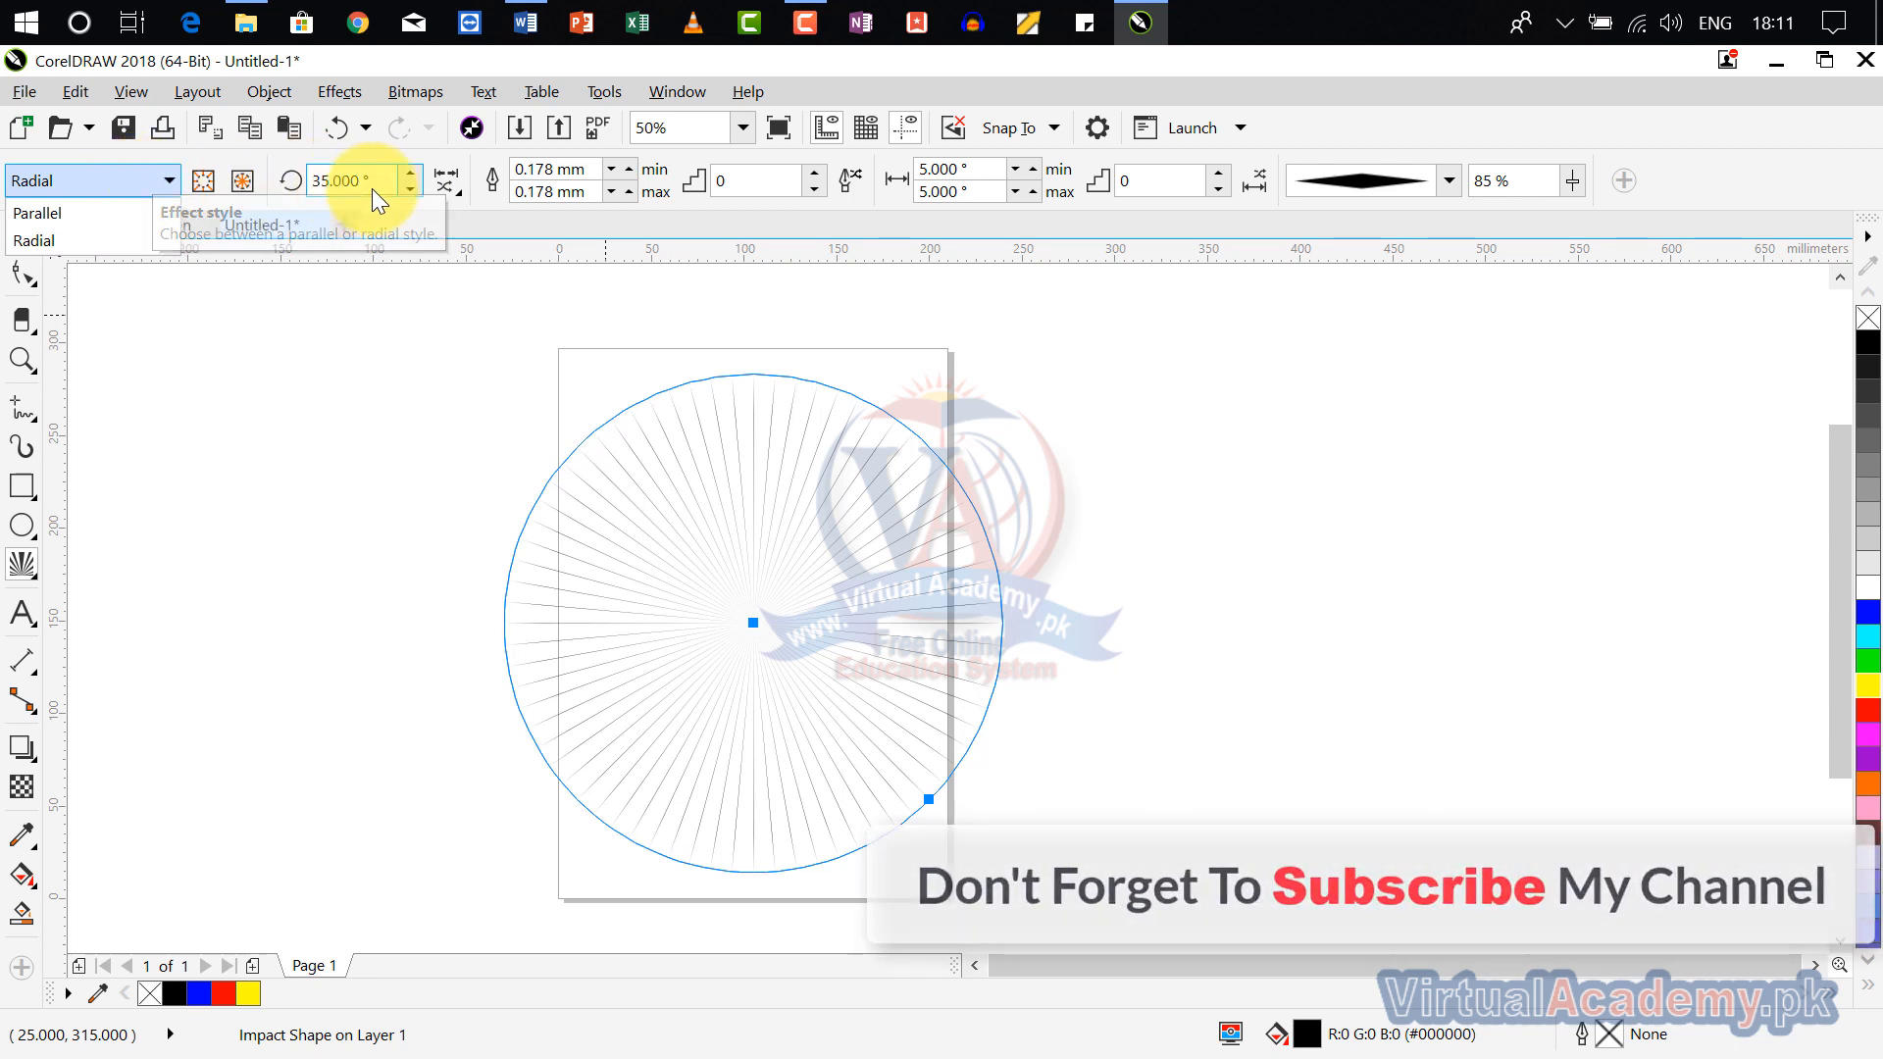
{"action": "left_click", "coordinate": [449, 184]}
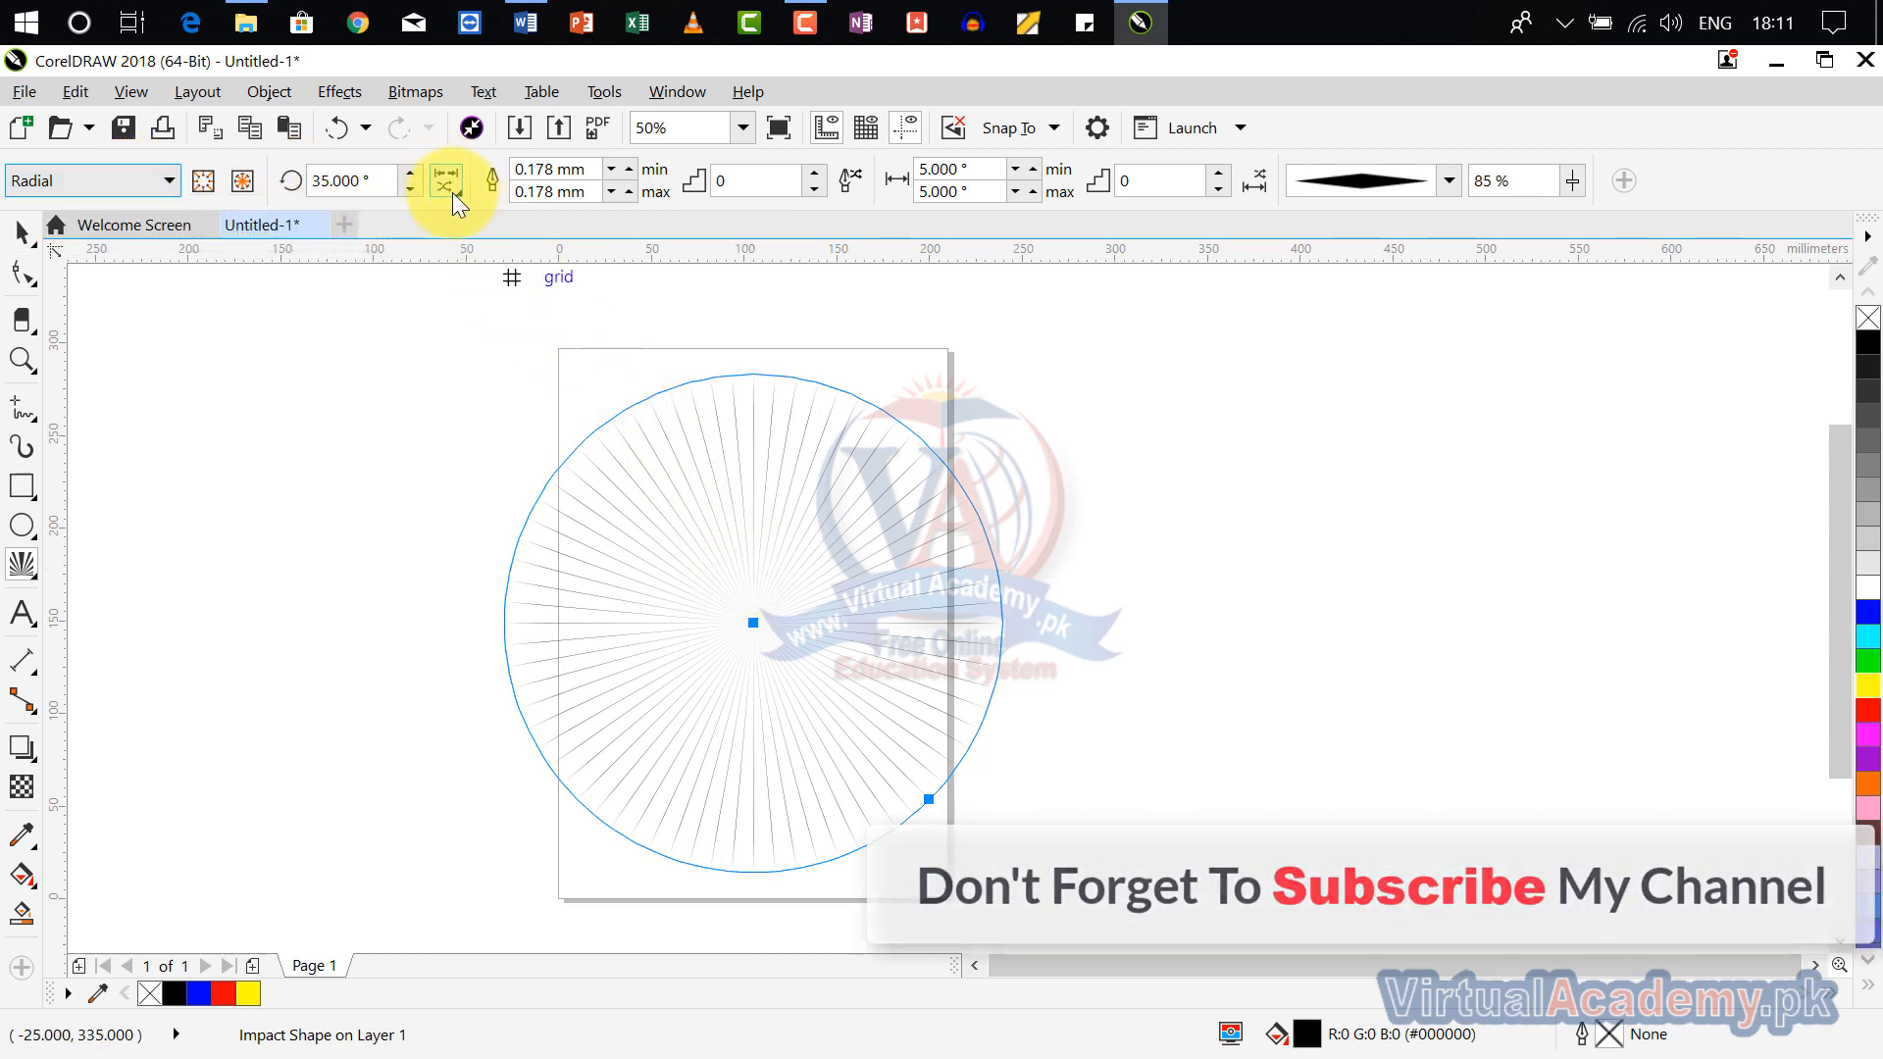
Step: Set both the minimum and maximum line width of the impact effect to 2 mm
{"action": "left_click", "coordinate": [589, 172]}
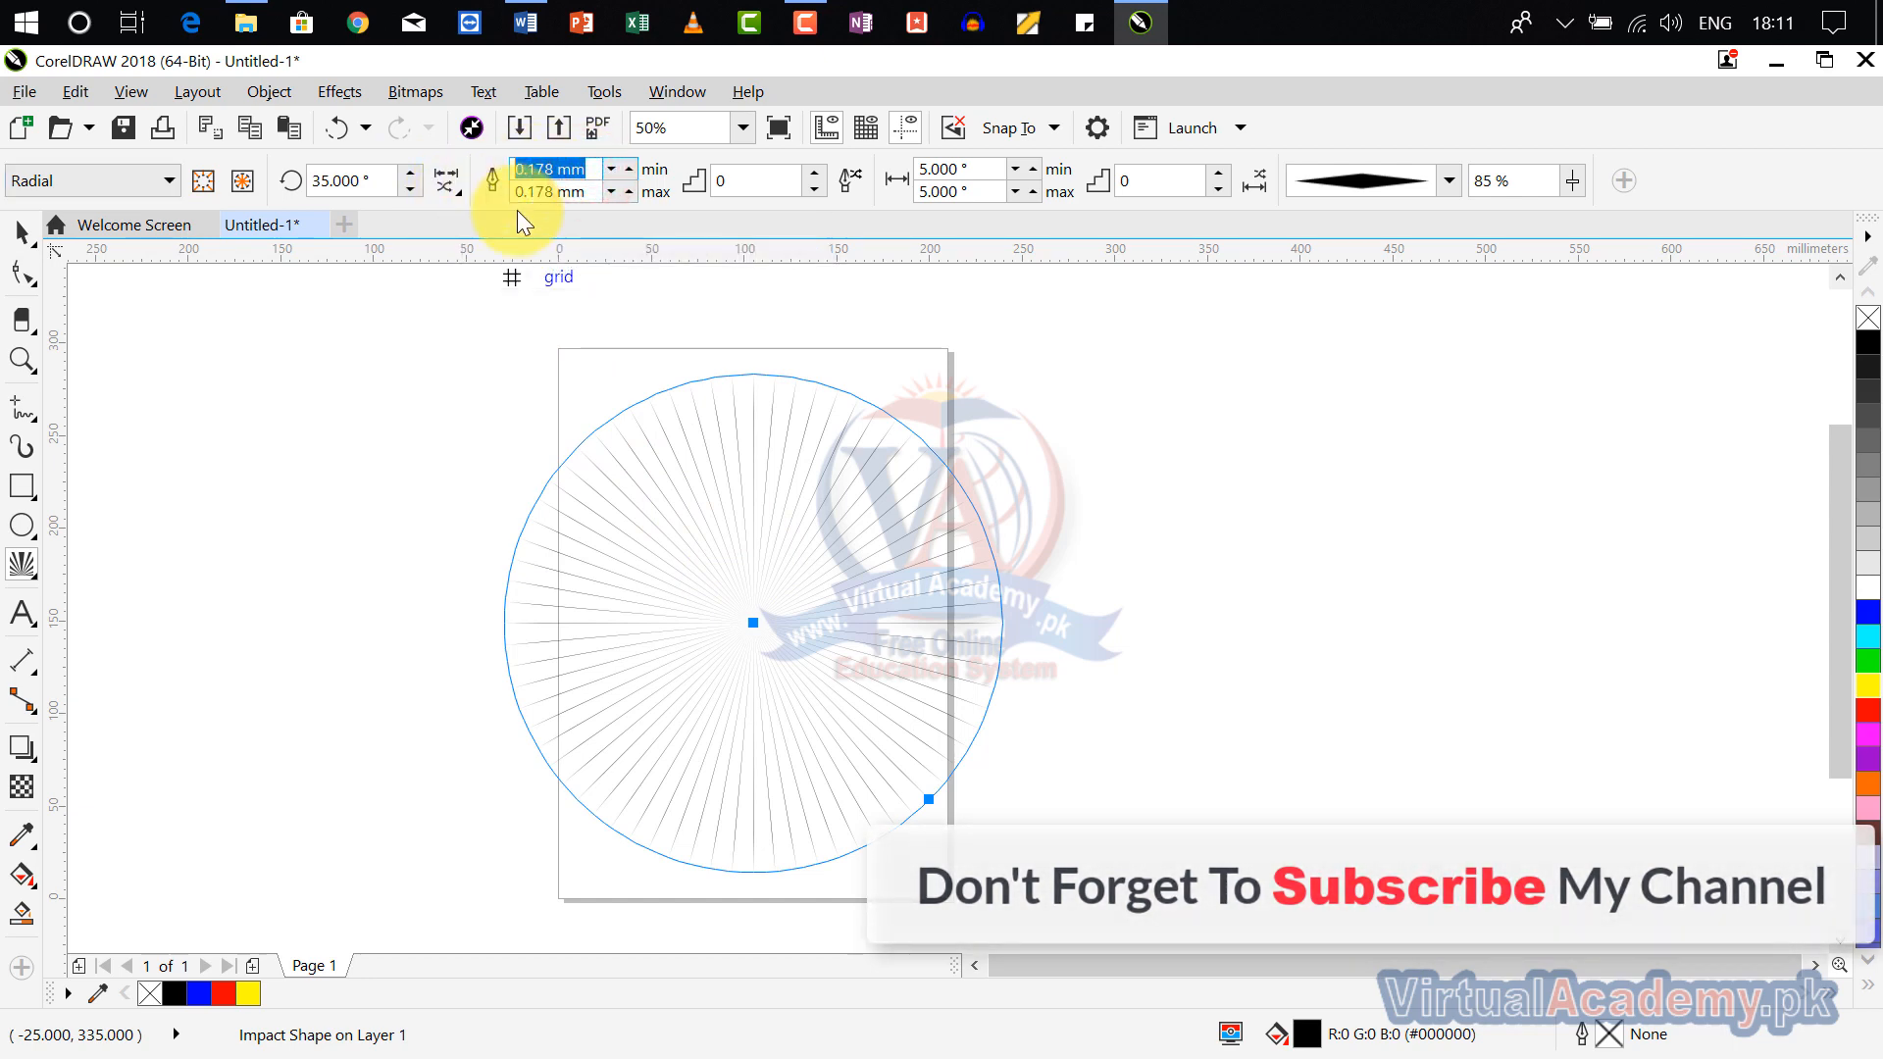
{"action": "type", "text": "2"}
{"action": "left_click", "coordinate": [587, 193]}
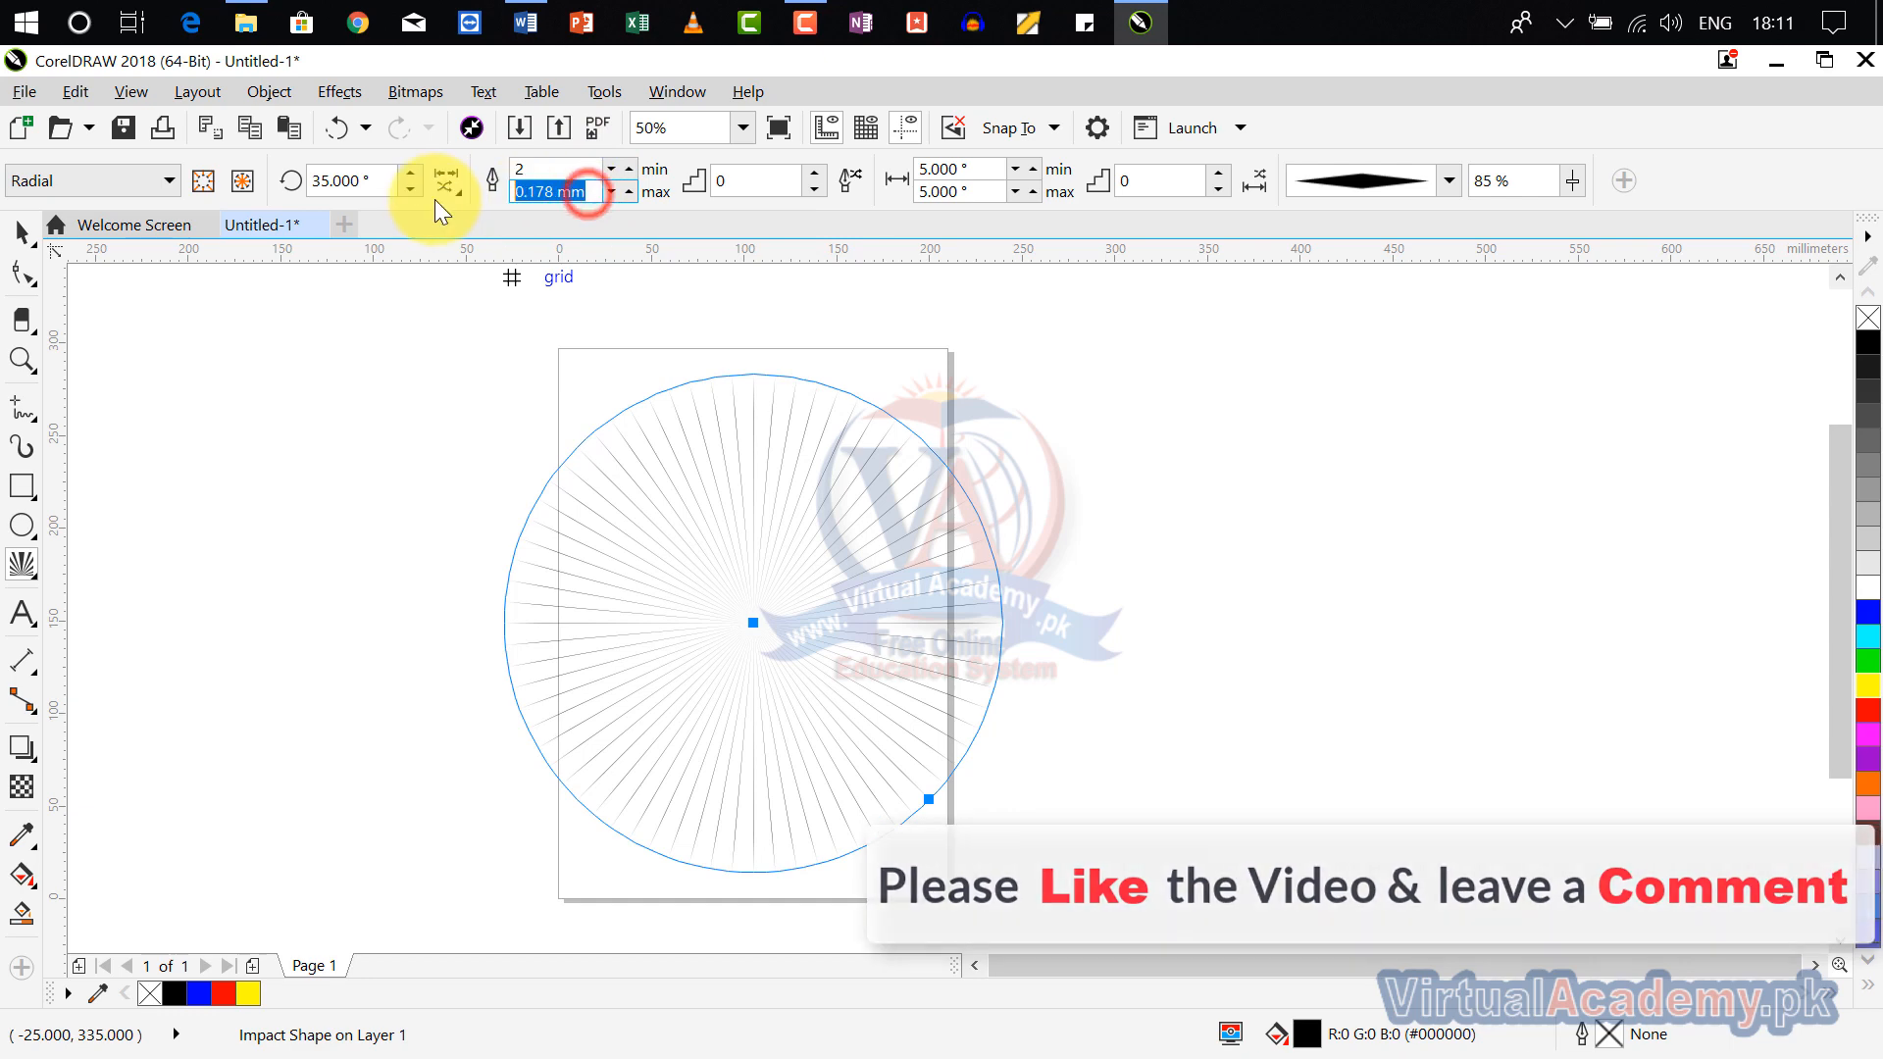
{"action": "type", "text": "2"}
{"action": "left_click", "coordinate": [681, 226]}
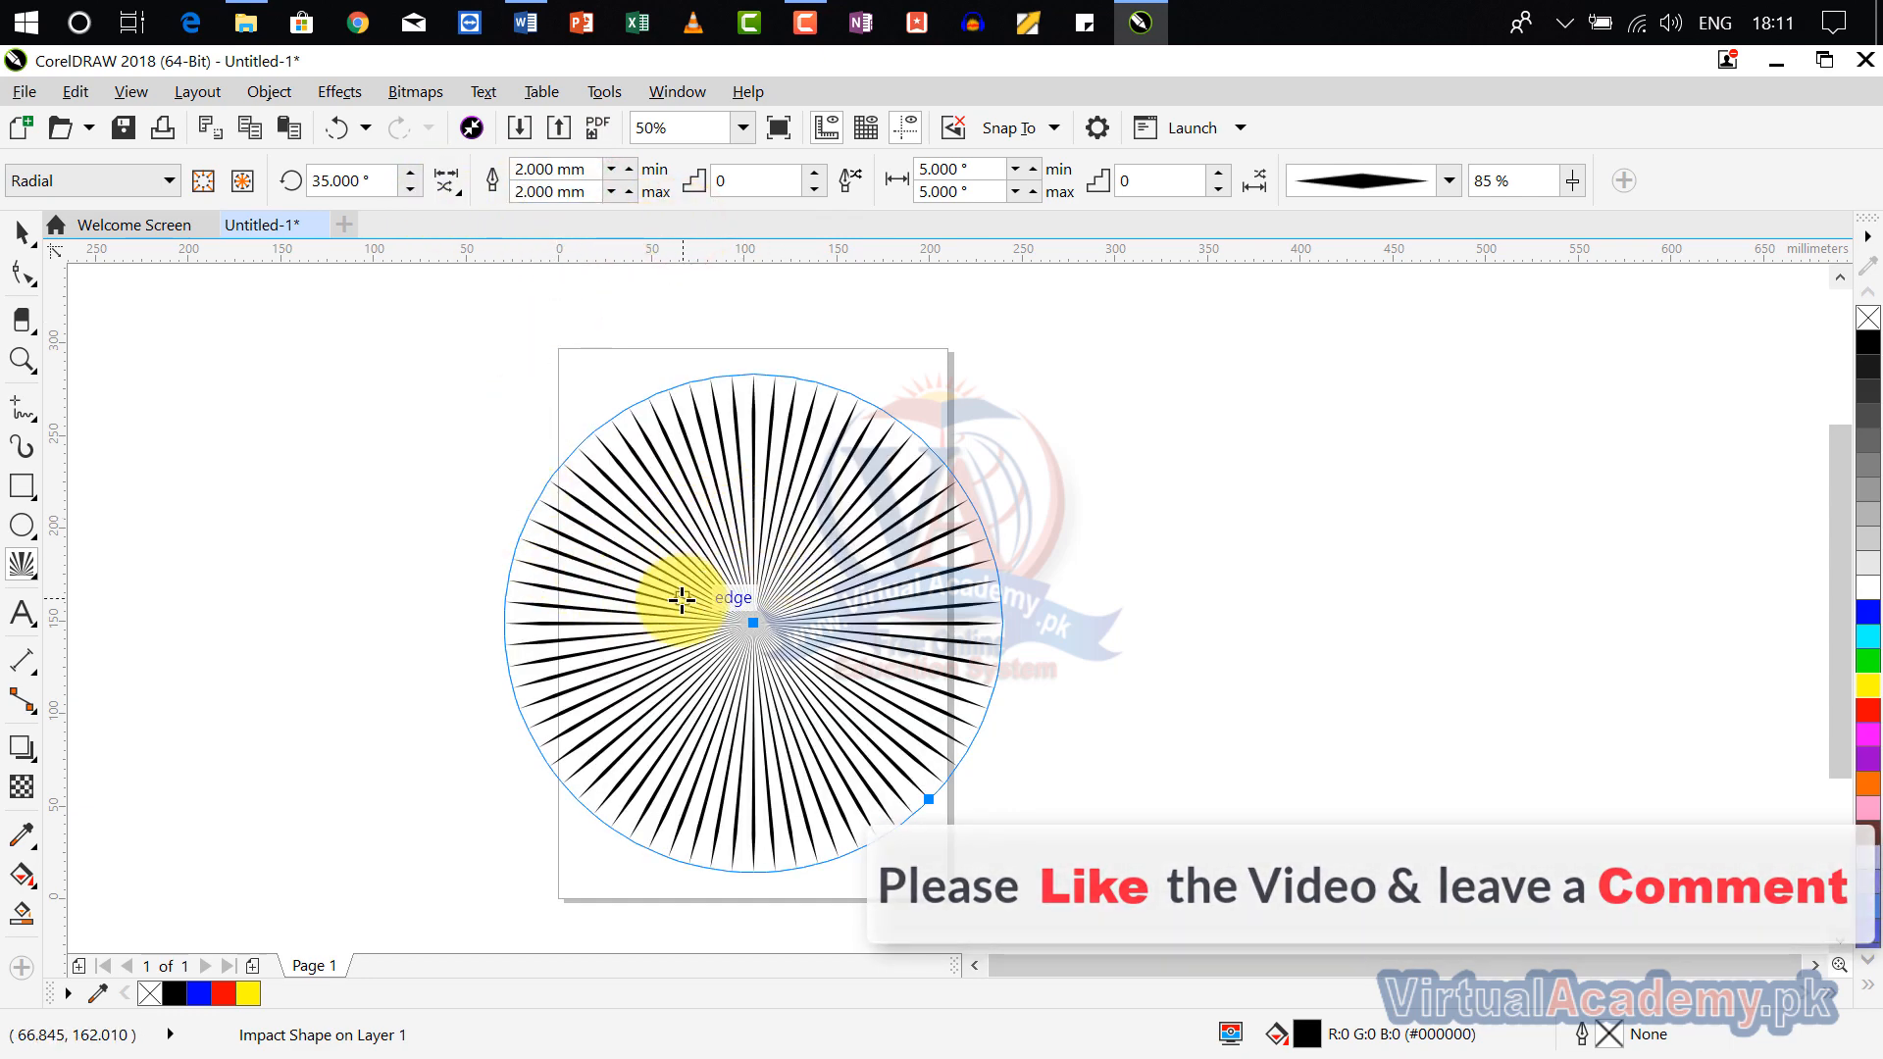
Step: Try random start points and random end points on the impact lines, and switch both options off again
{"action": "scroll", "coordinate": [758, 636], "scroll_direction": "up", "scroll_amount": 3}
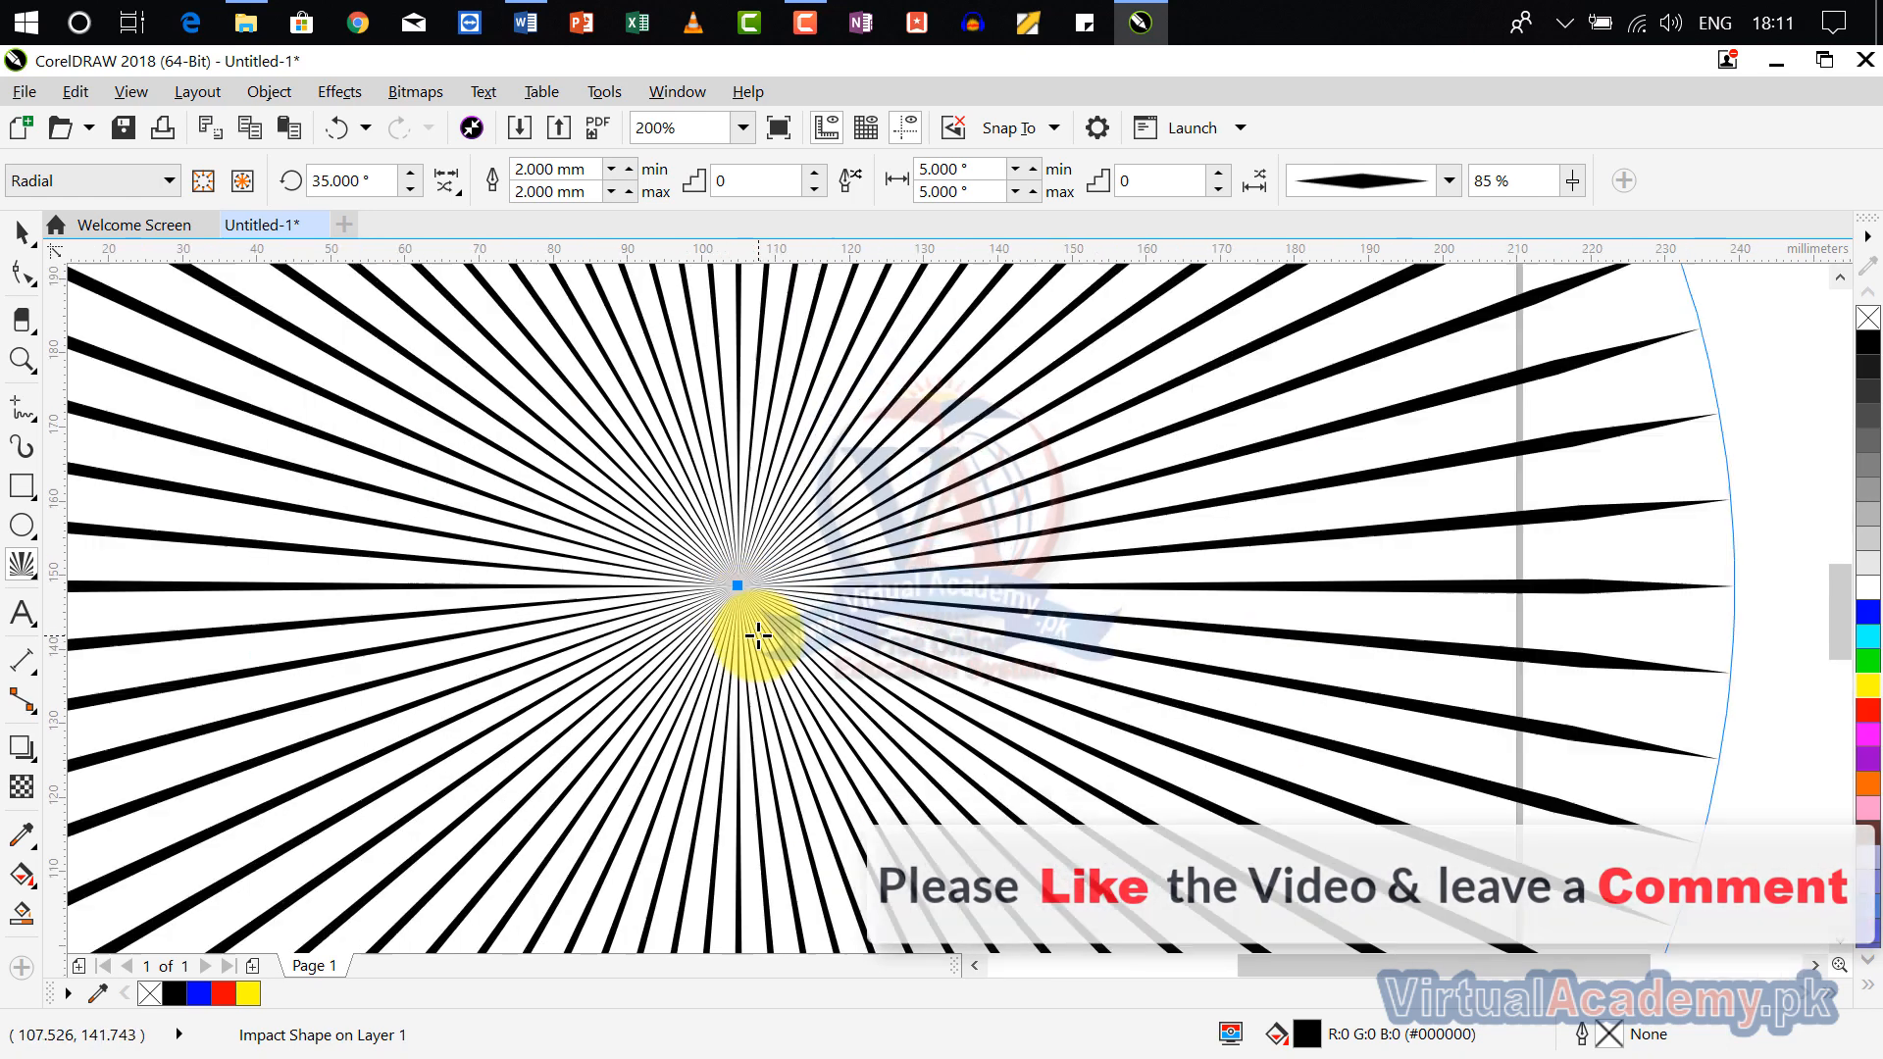
{"action": "left_click", "coordinate": [440, 191]}
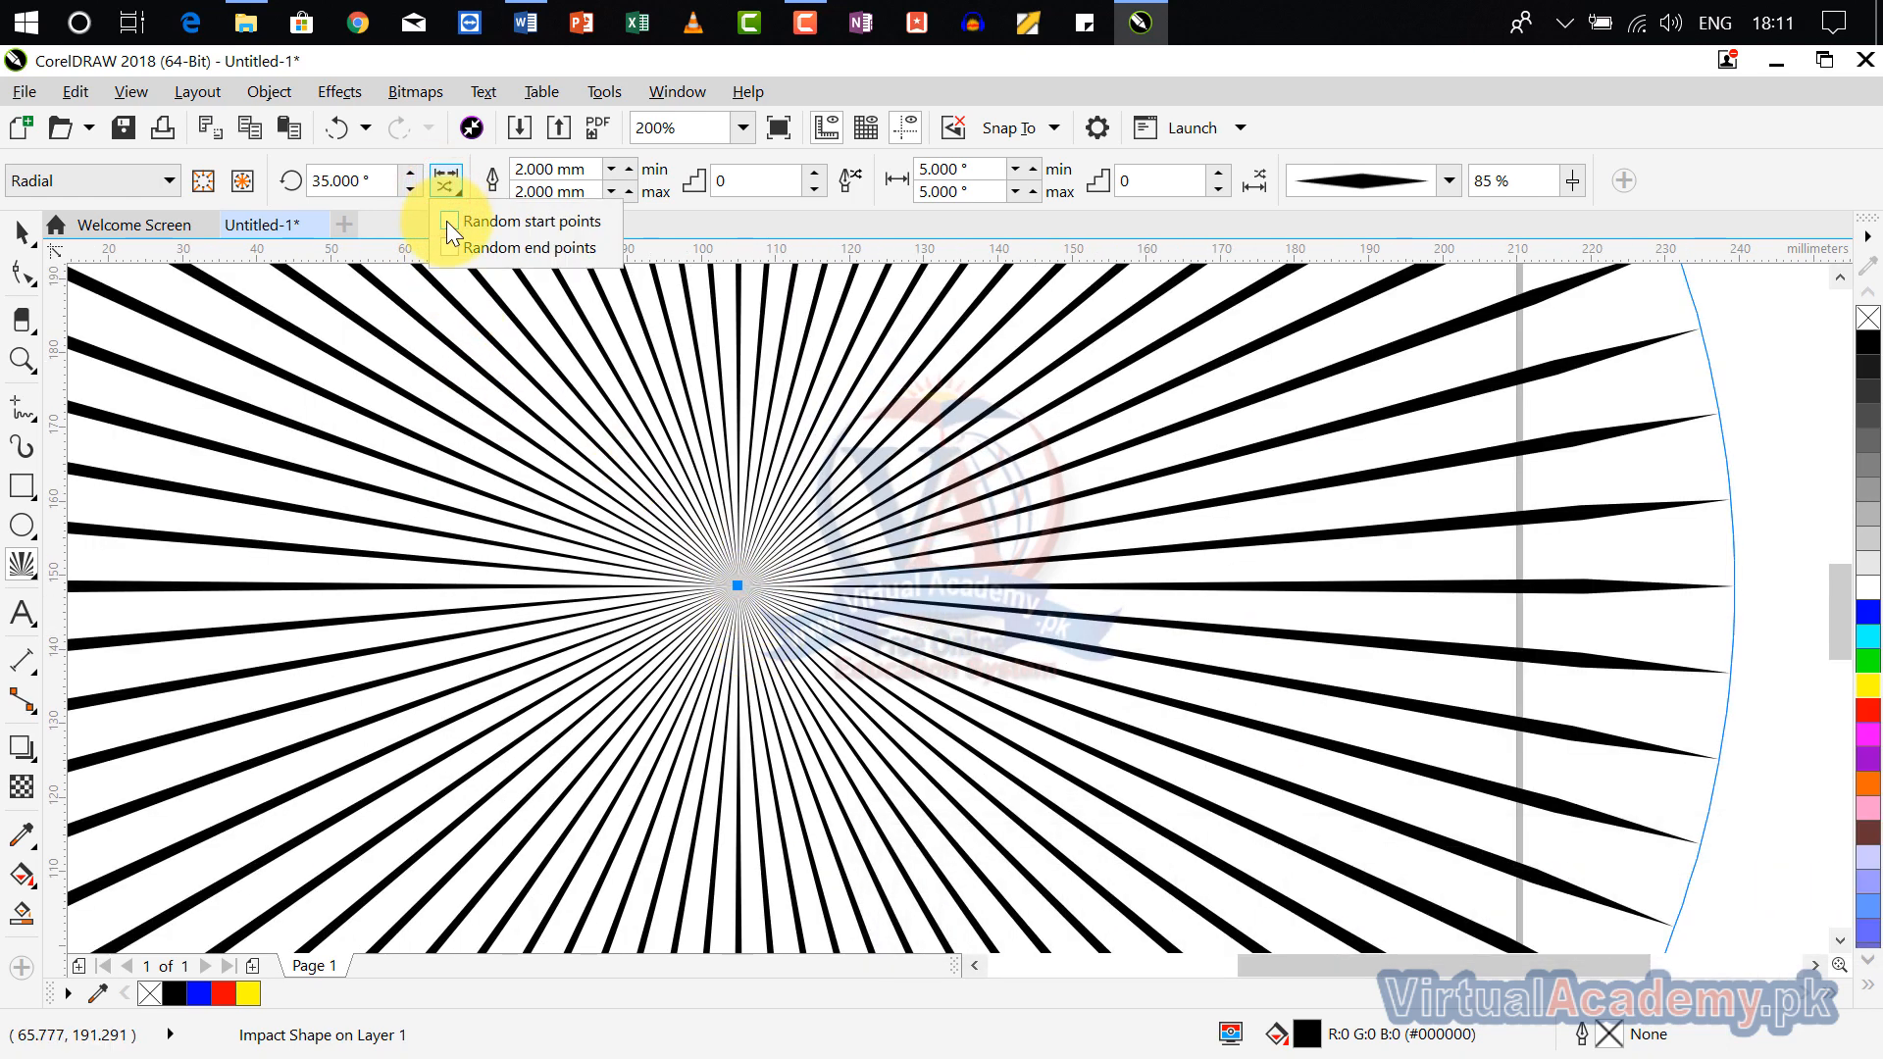
{"action": "left_click", "coordinate": [447, 220]}
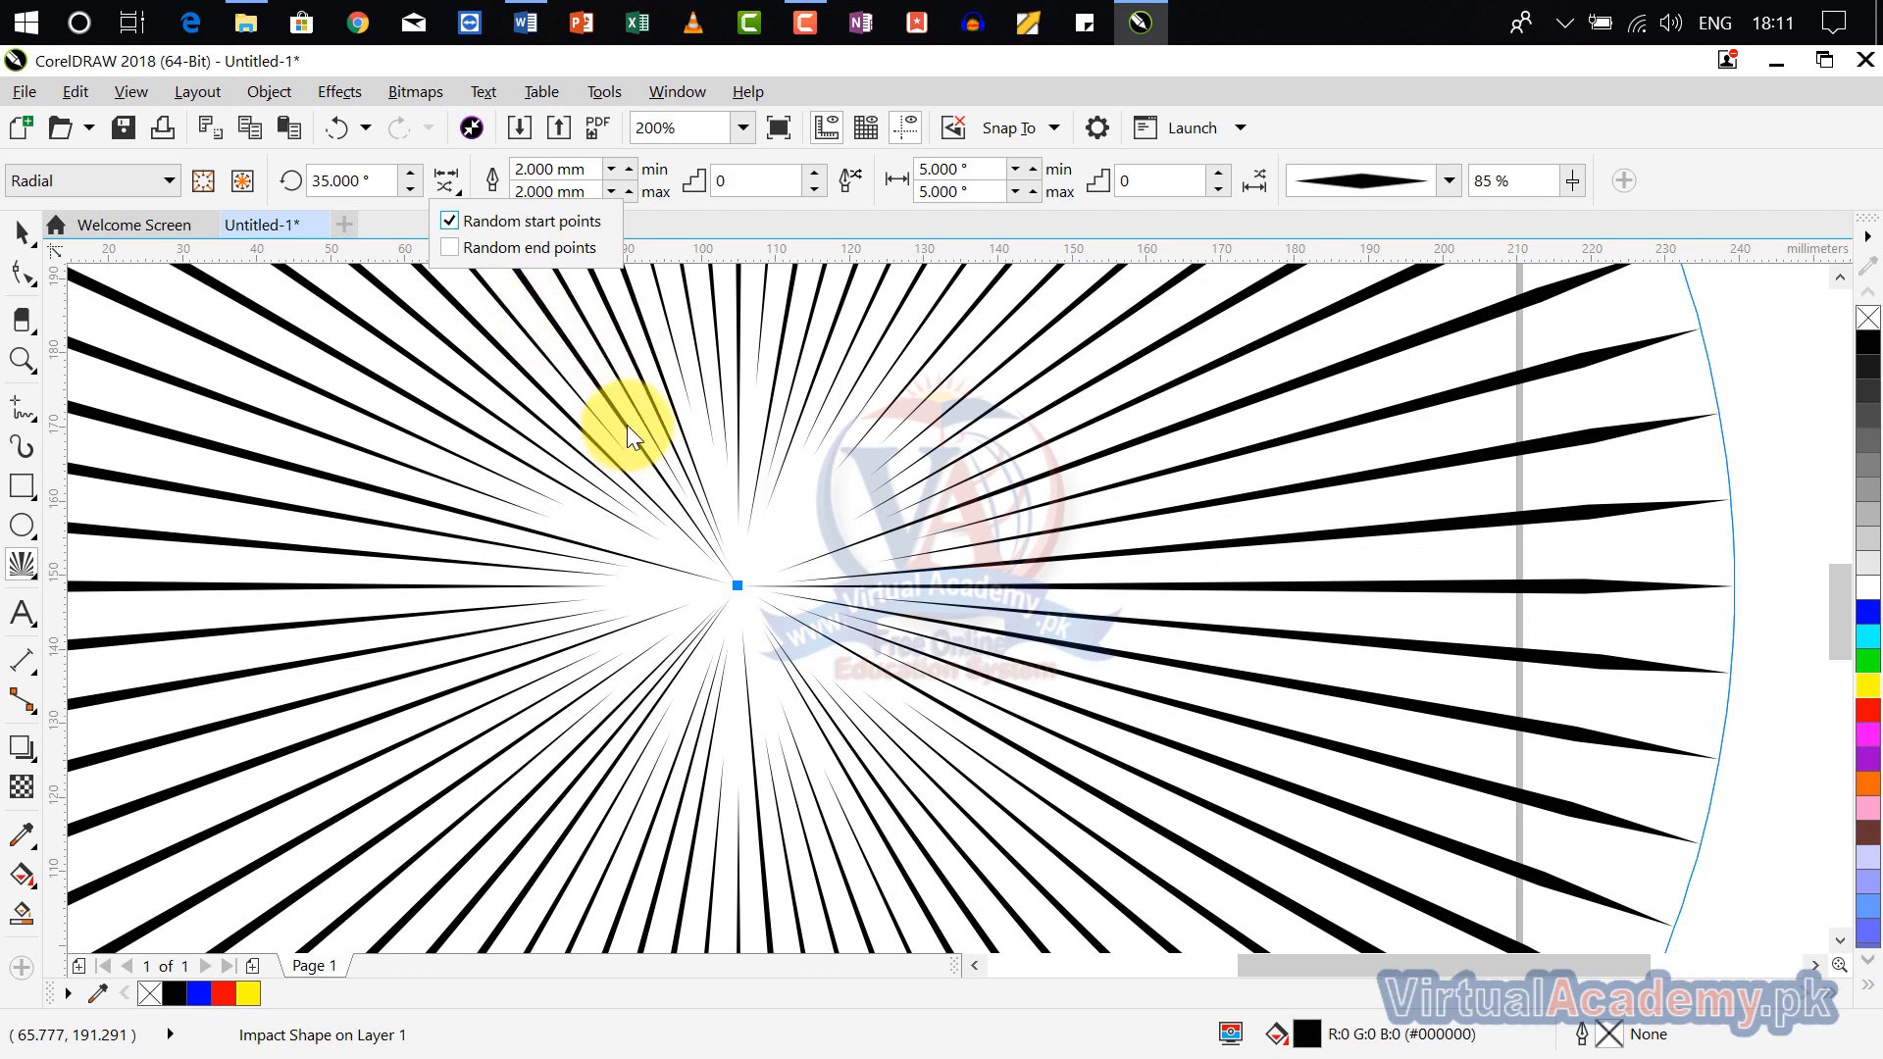
{"action": "left_click", "coordinate": [450, 248]}
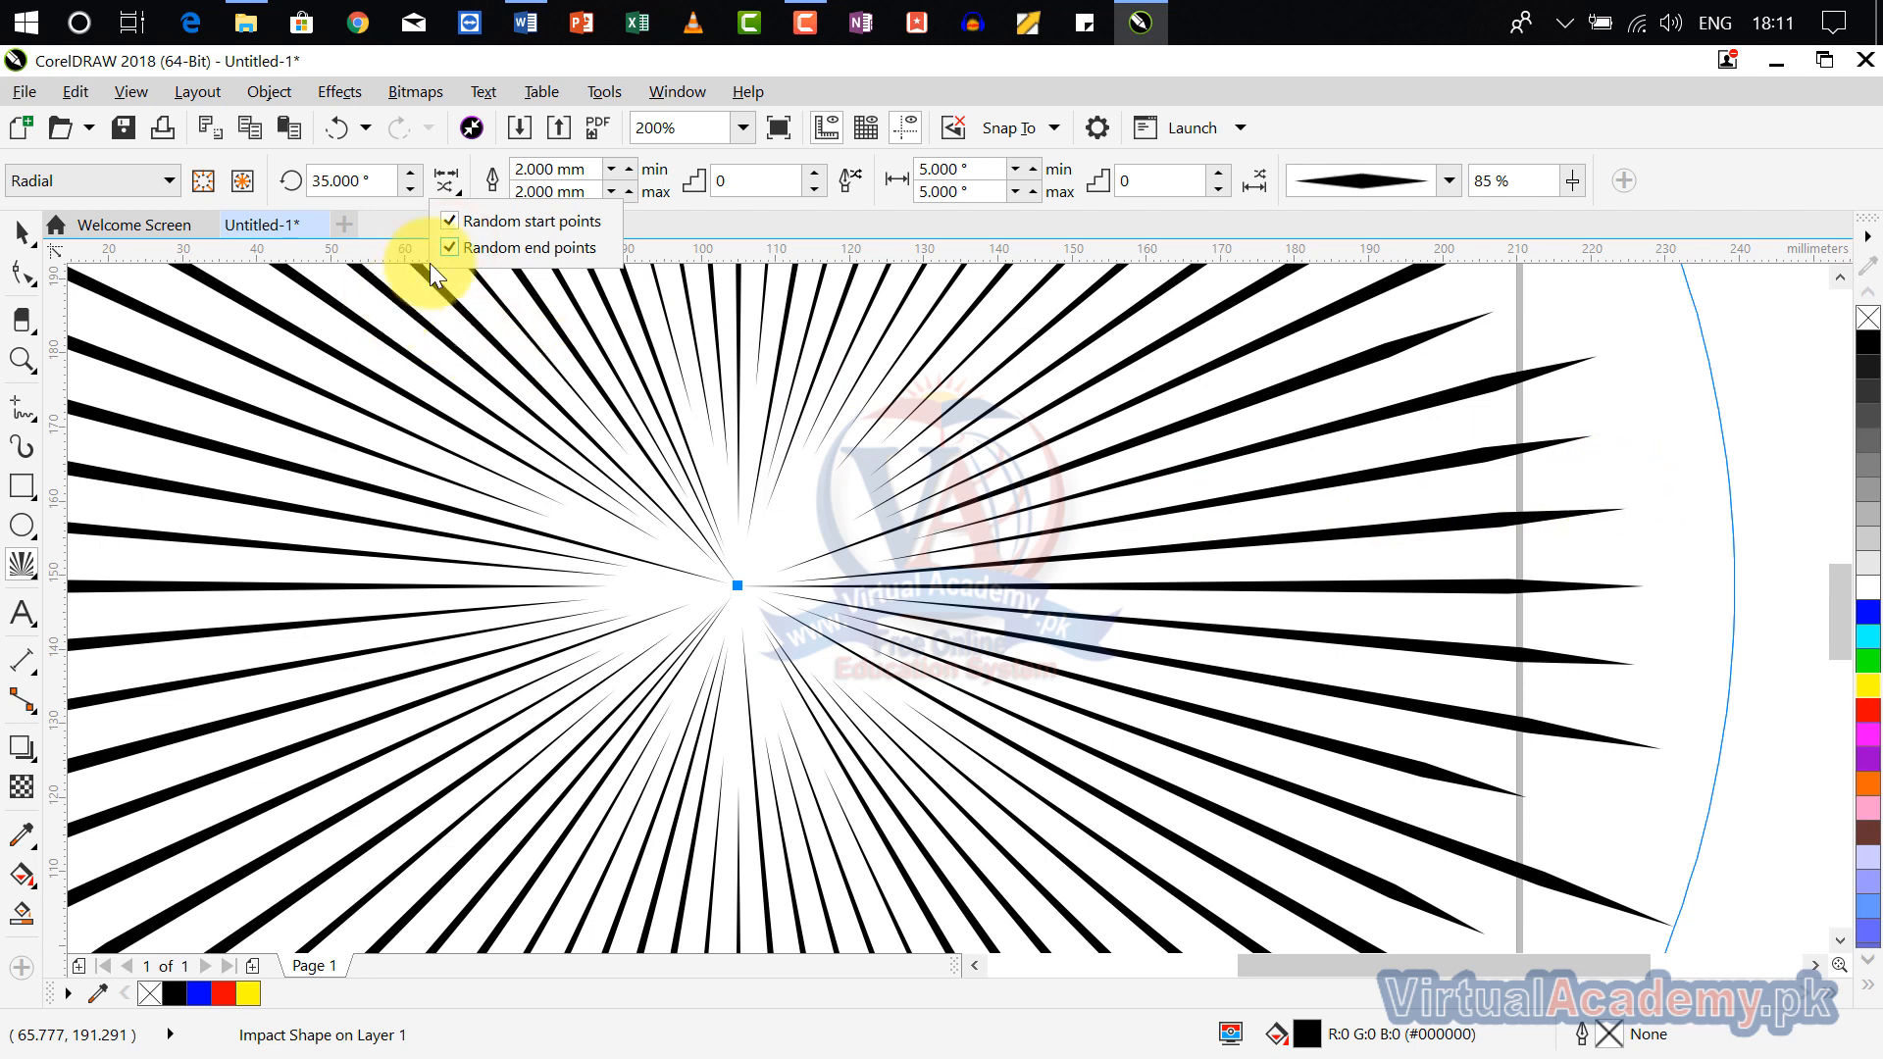
{"action": "left_click", "coordinate": [449, 249]}
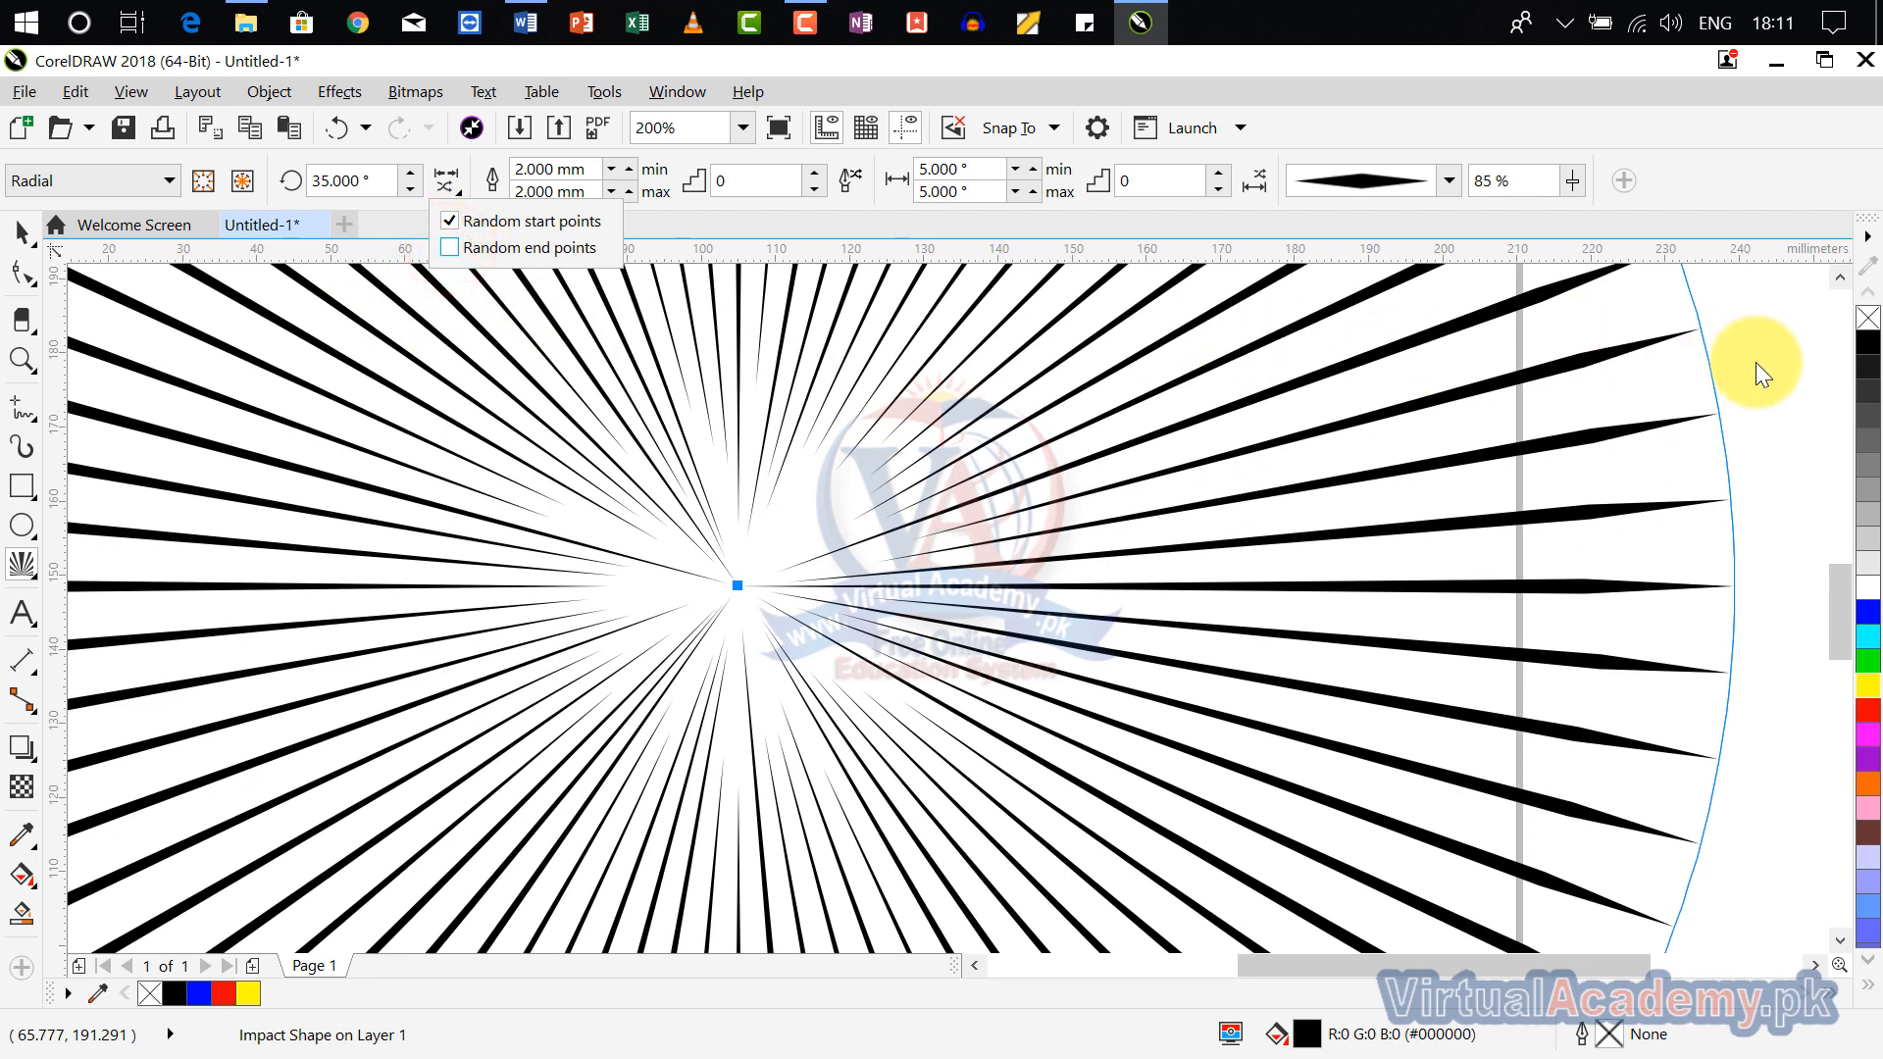
{"action": "left_click", "coordinate": [456, 247]}
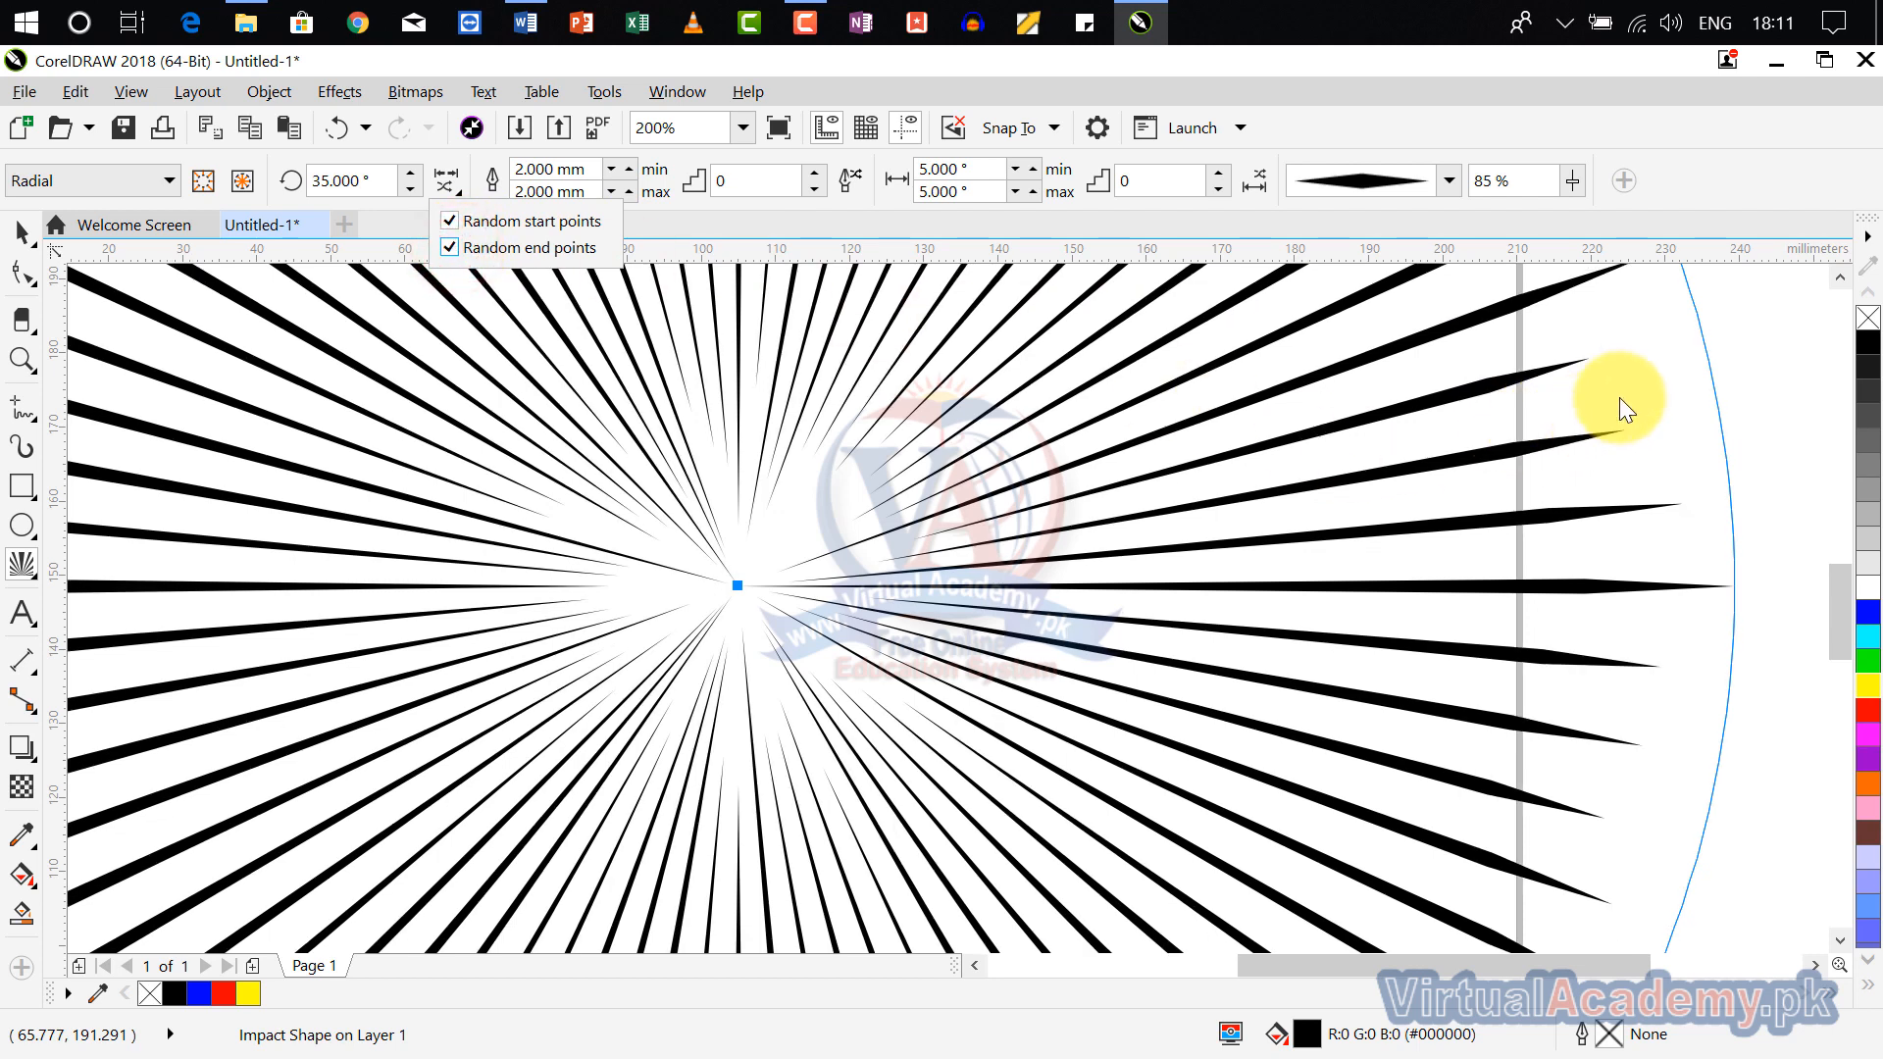
{"action": "left_click", "coordinate": [449, 247]}
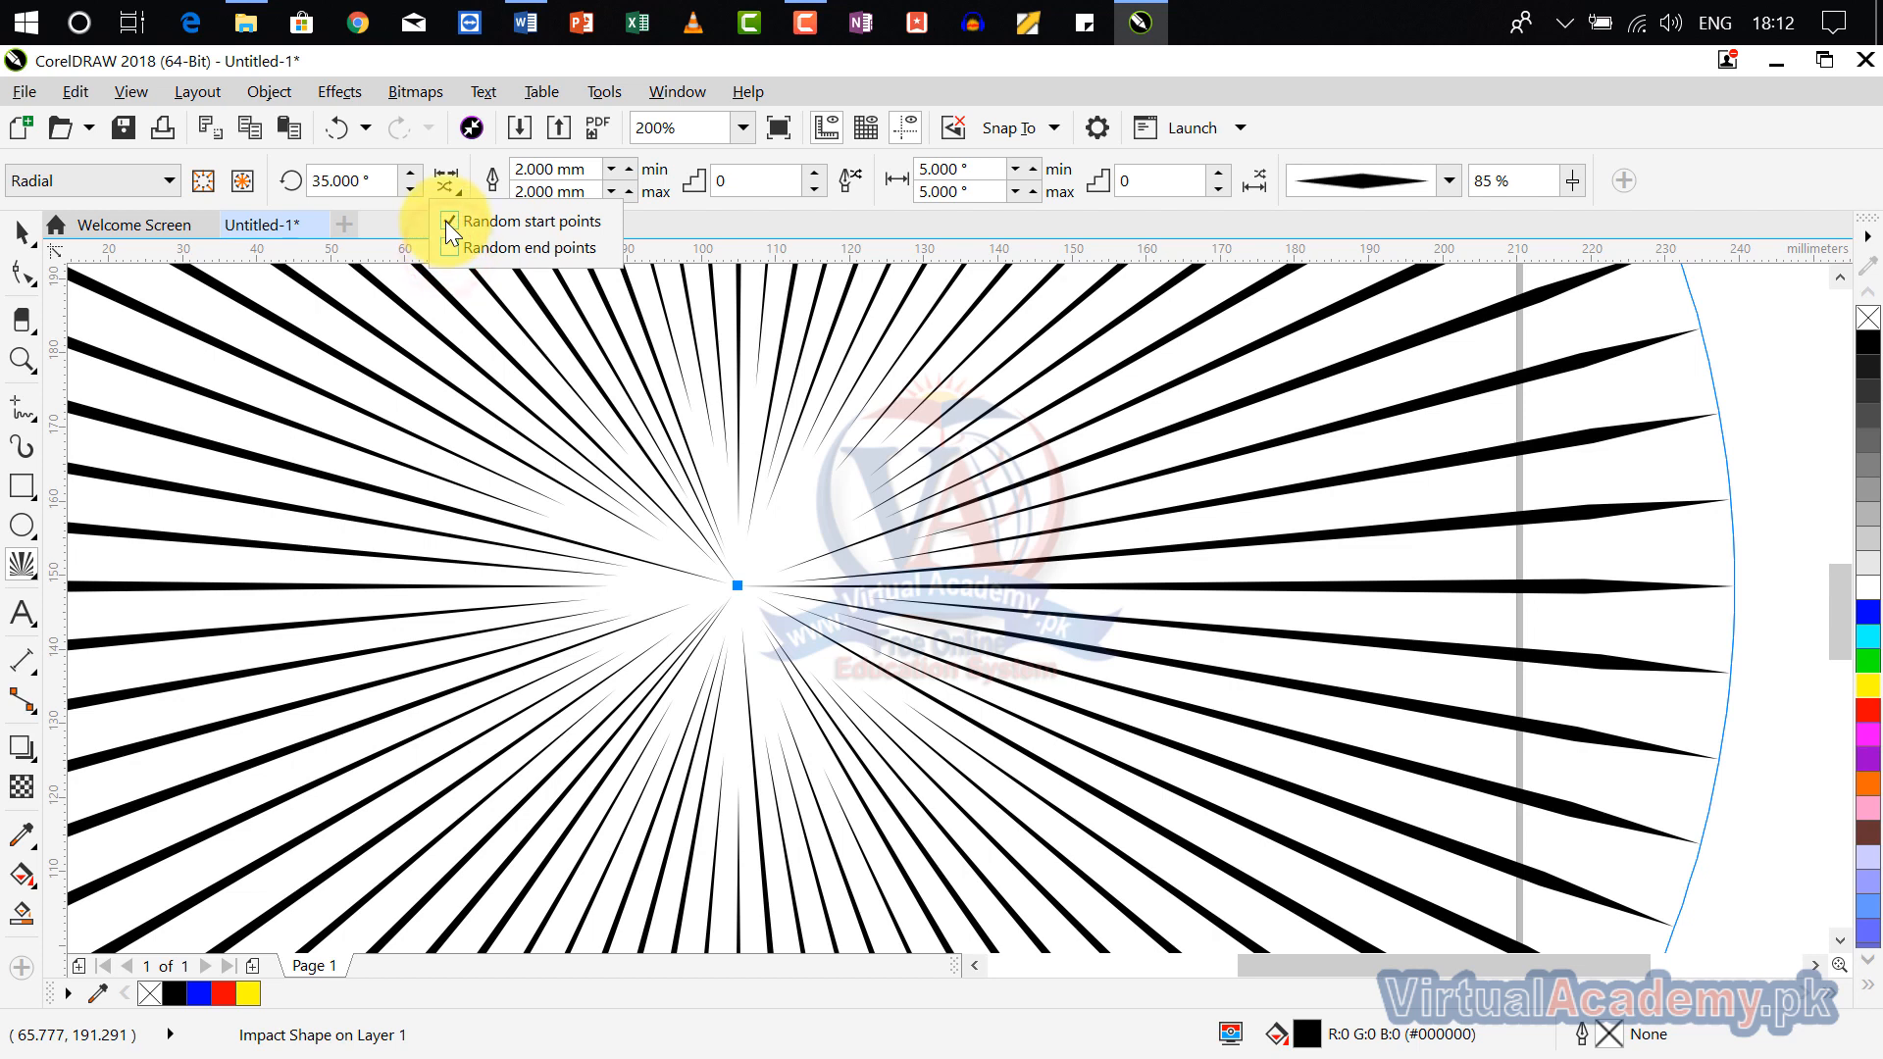
{"action": "left_click", "coordinate": [445, 221]}
{"action": "left_click", "coordinate": [712, 230]}
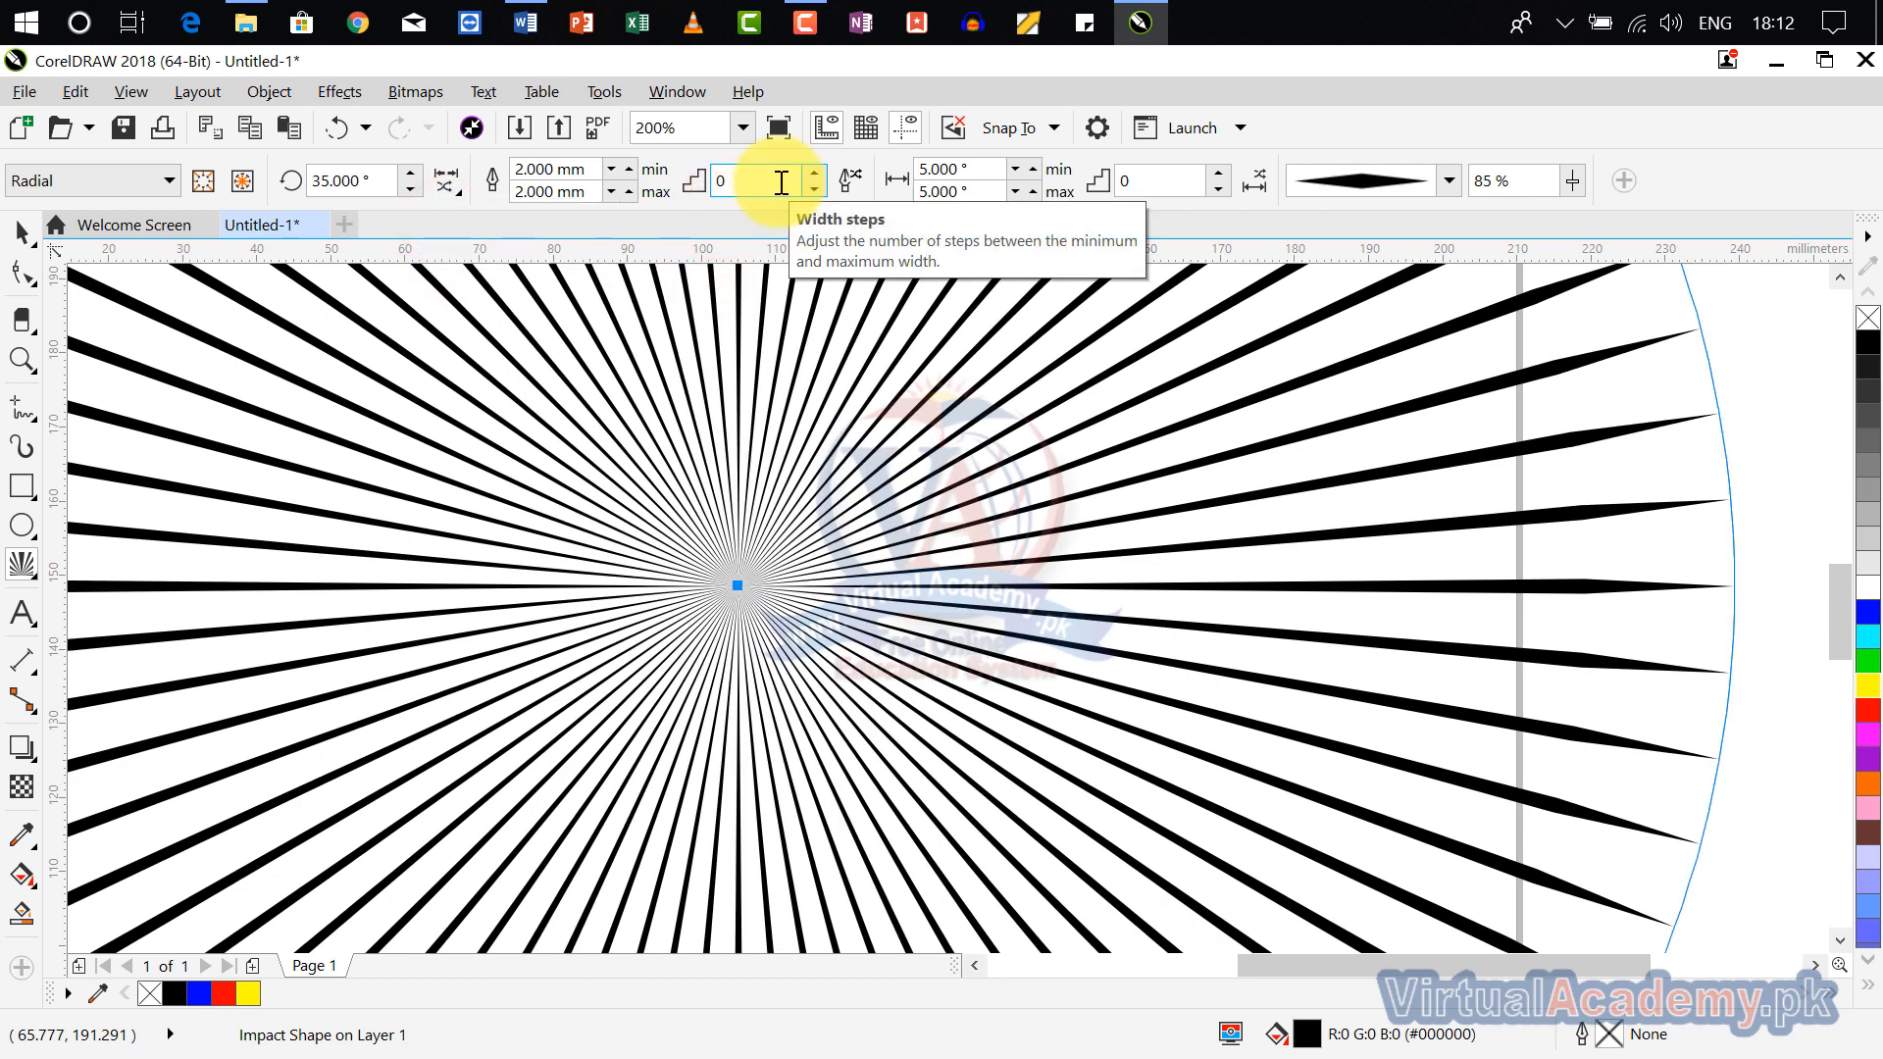
Step: Set the impact effect's width steps to 8 and try randomizing the width order
{"action": "scroll", "coordinate": [962, 442], "scroll_direction": "down", "scroll_amount": 5}
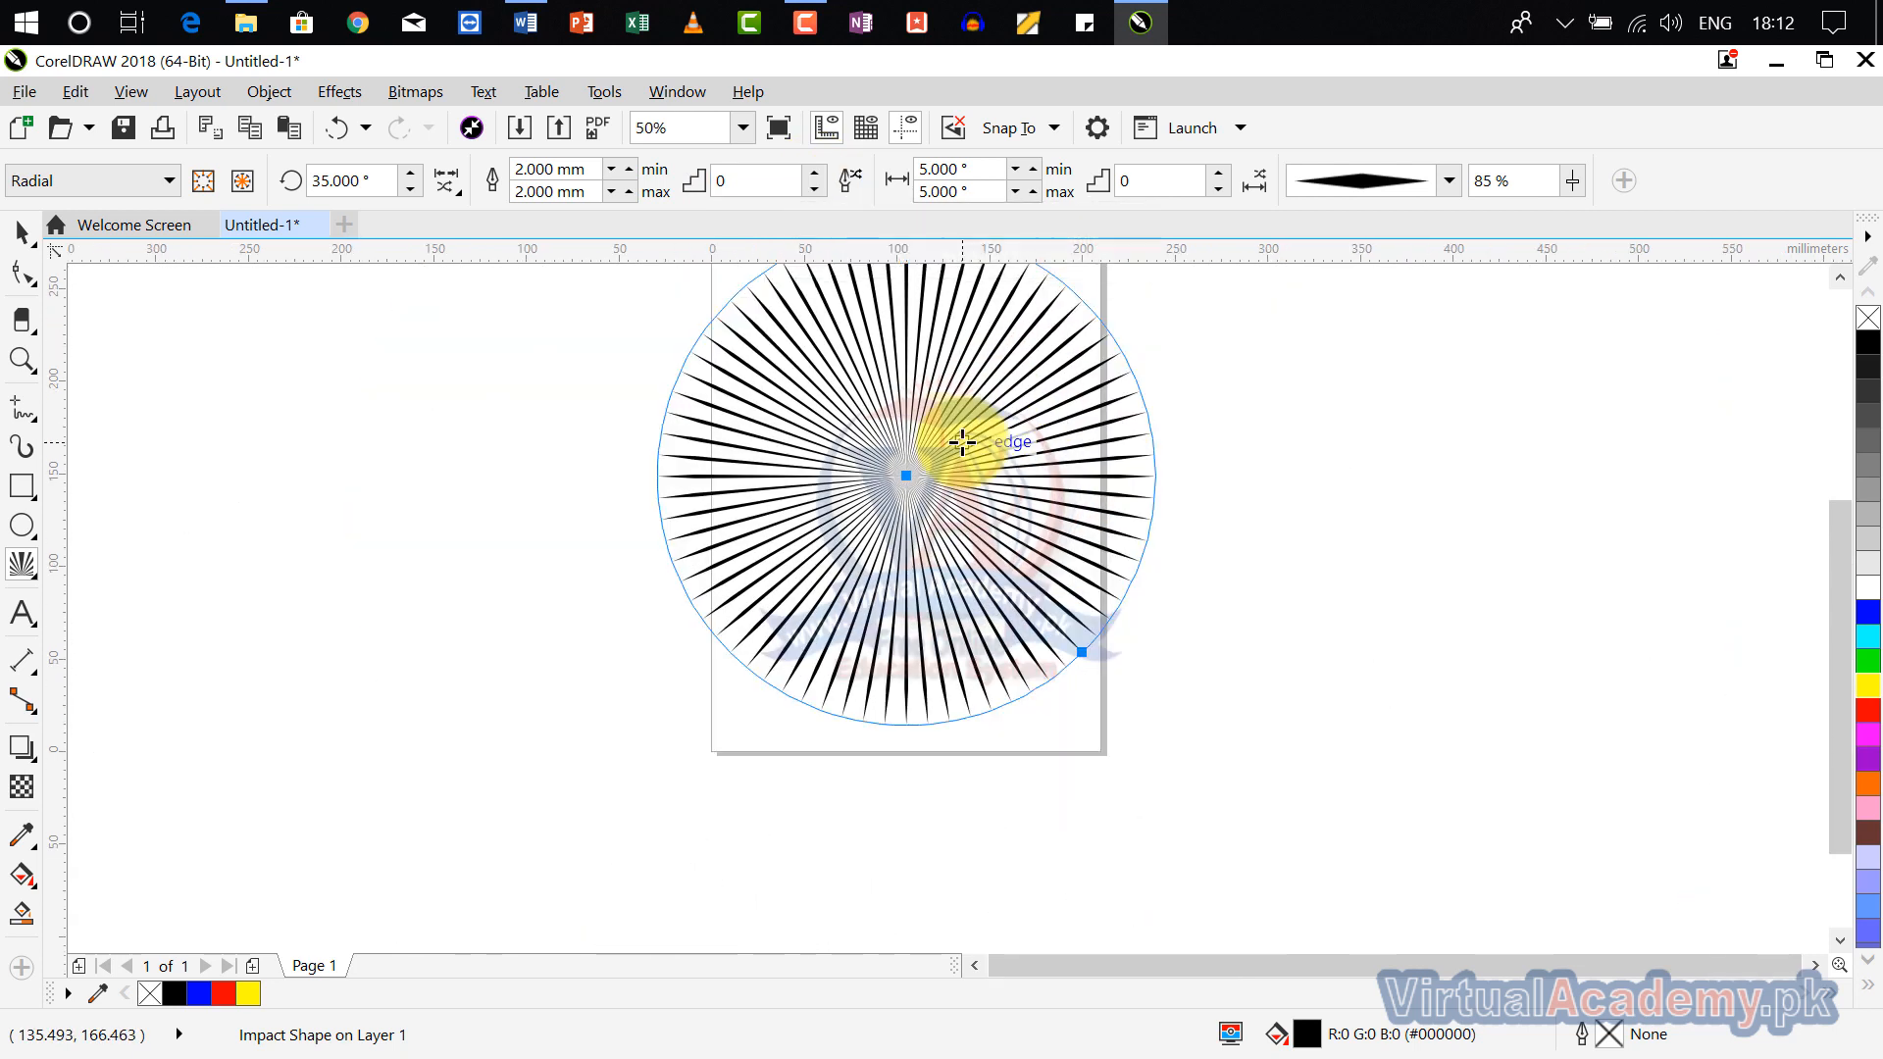
{"action": "left_click", "coordinate": [750, 180]}
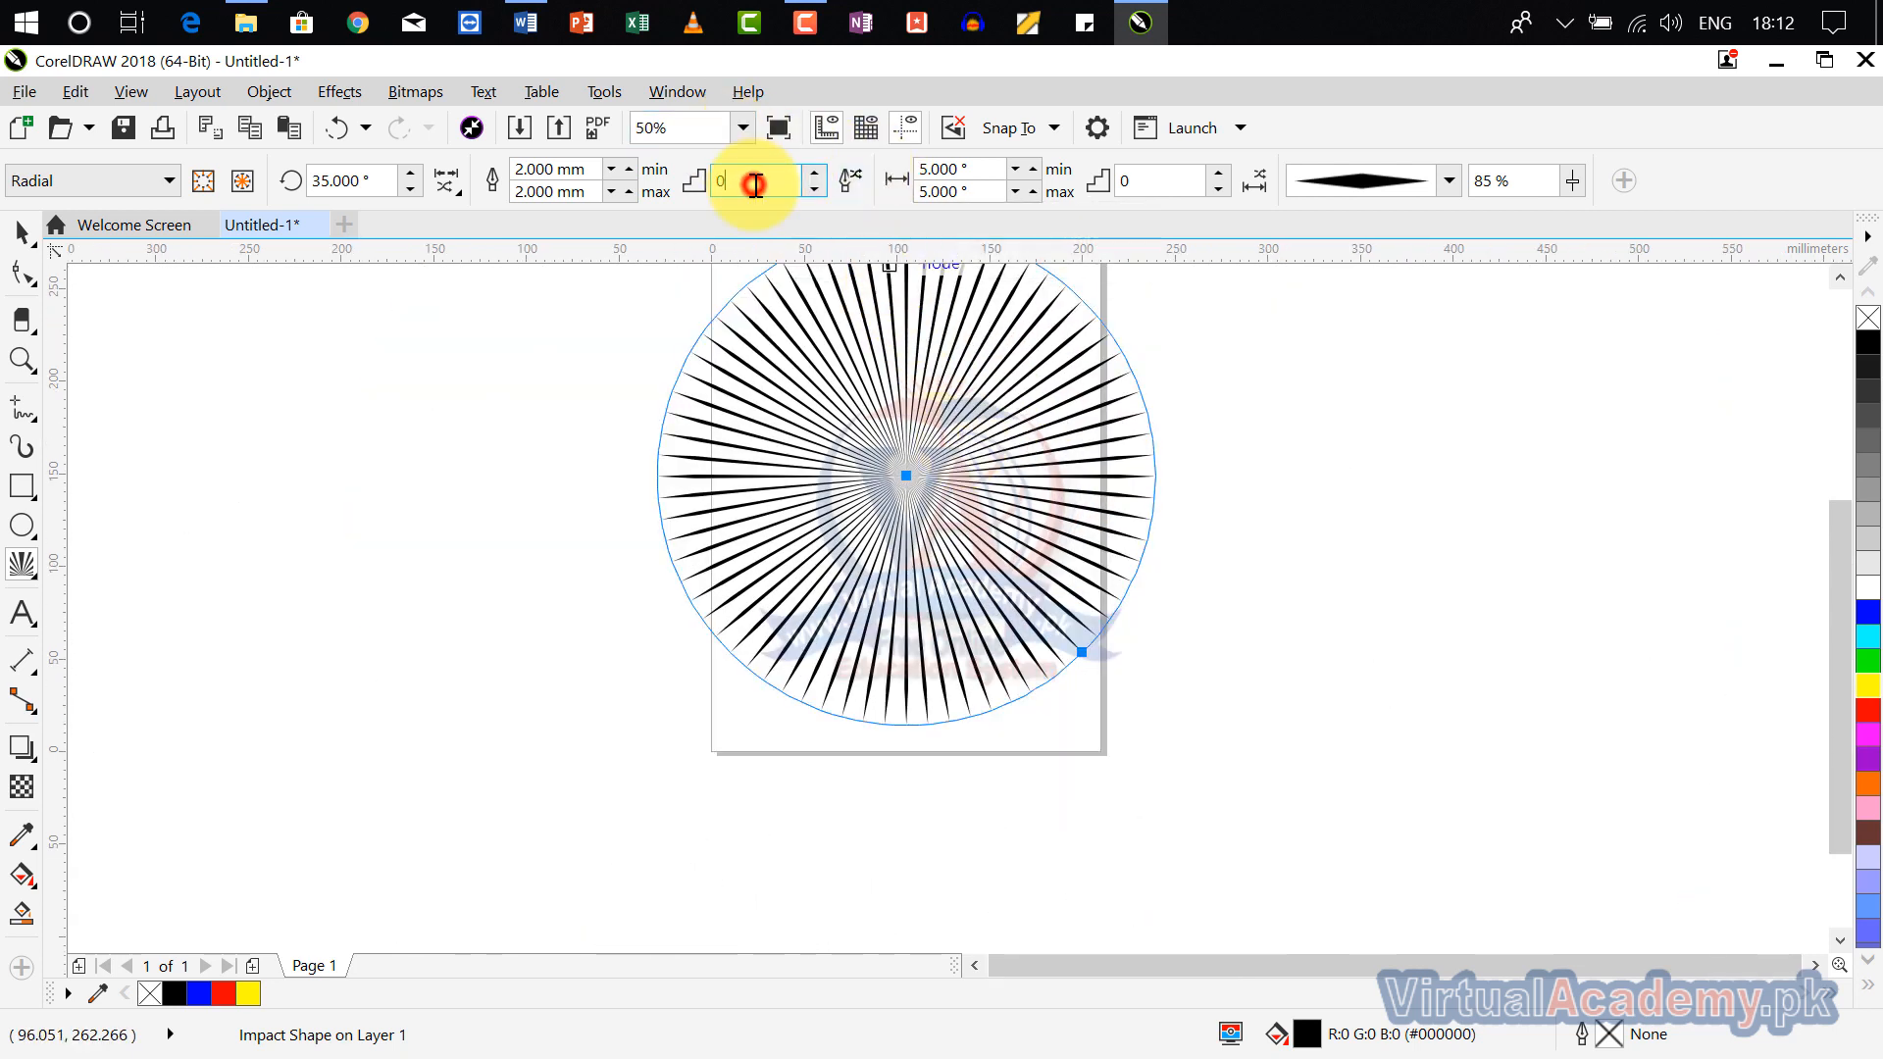
{"action": "left_click", "coordinate": [813, 174]}
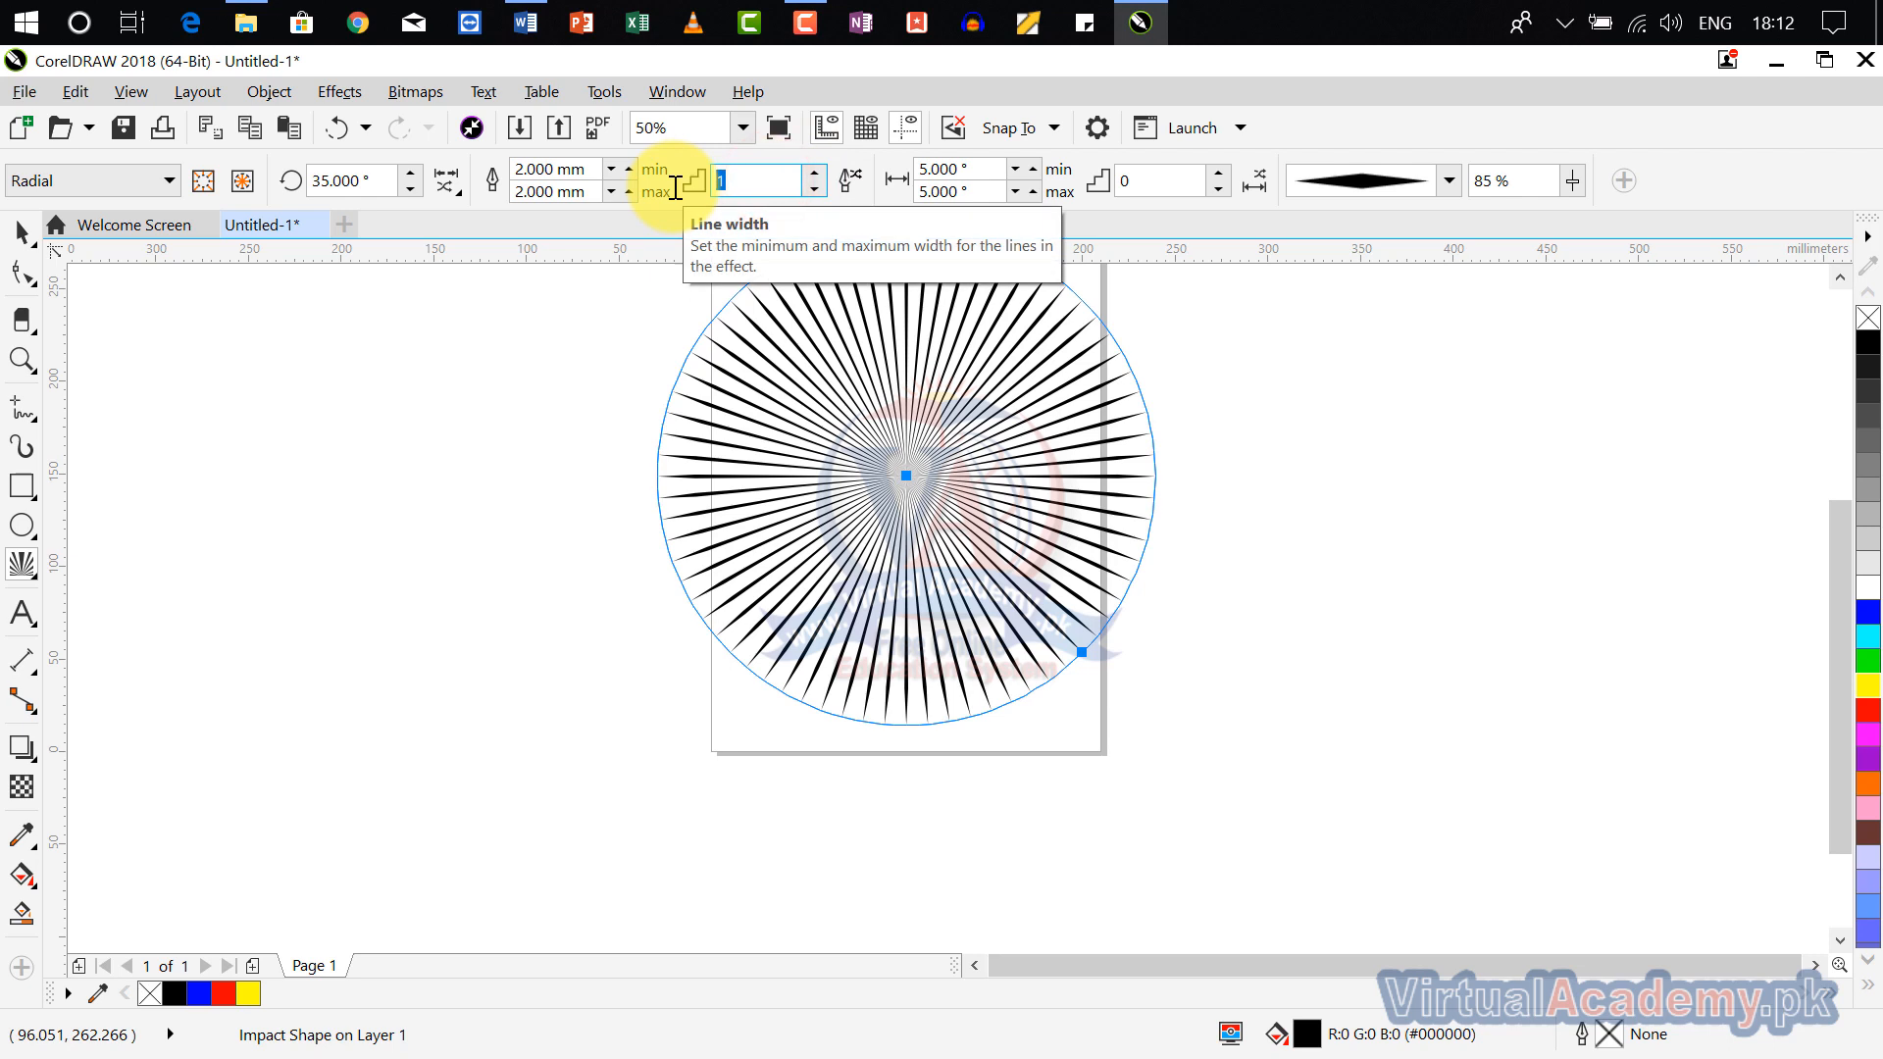
{"action": "type", "text": "8"}
{"action": "left_click", "coordinate": [873, 227]}
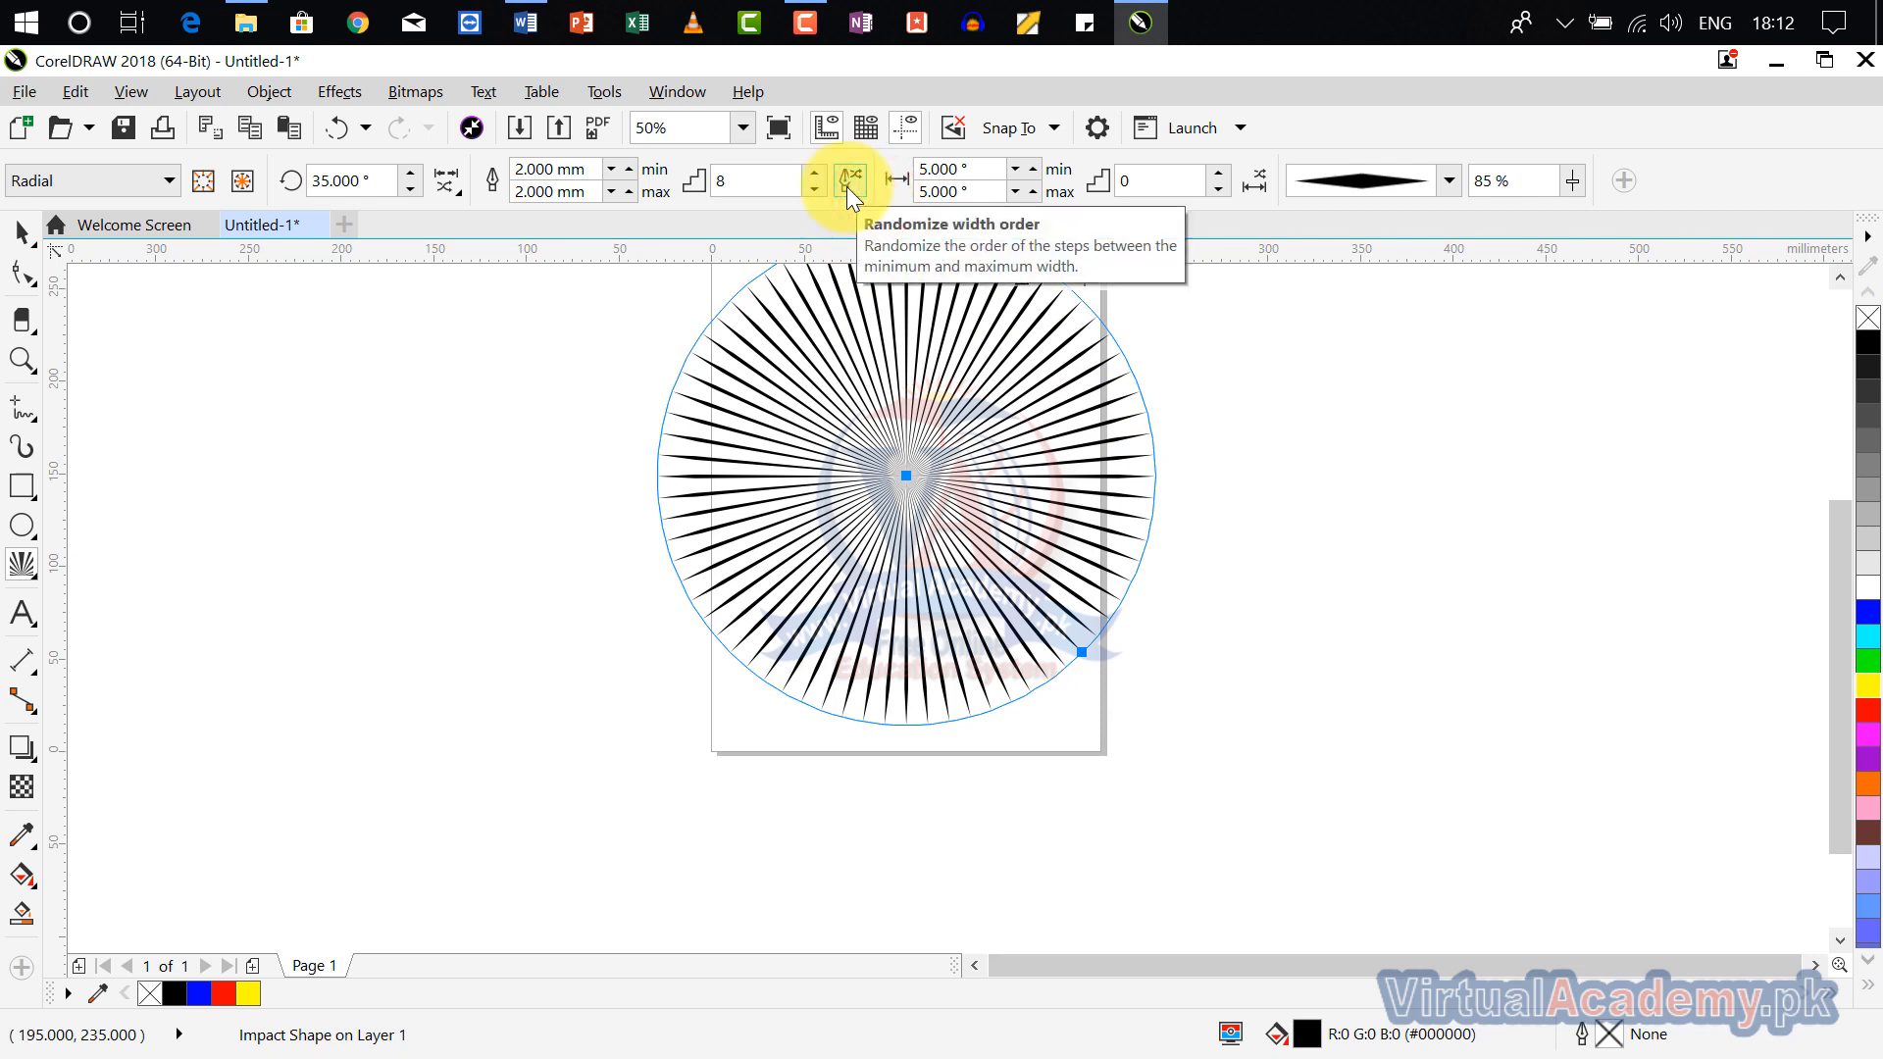
{"action": "left_click", "coordinate": [846, 187]}
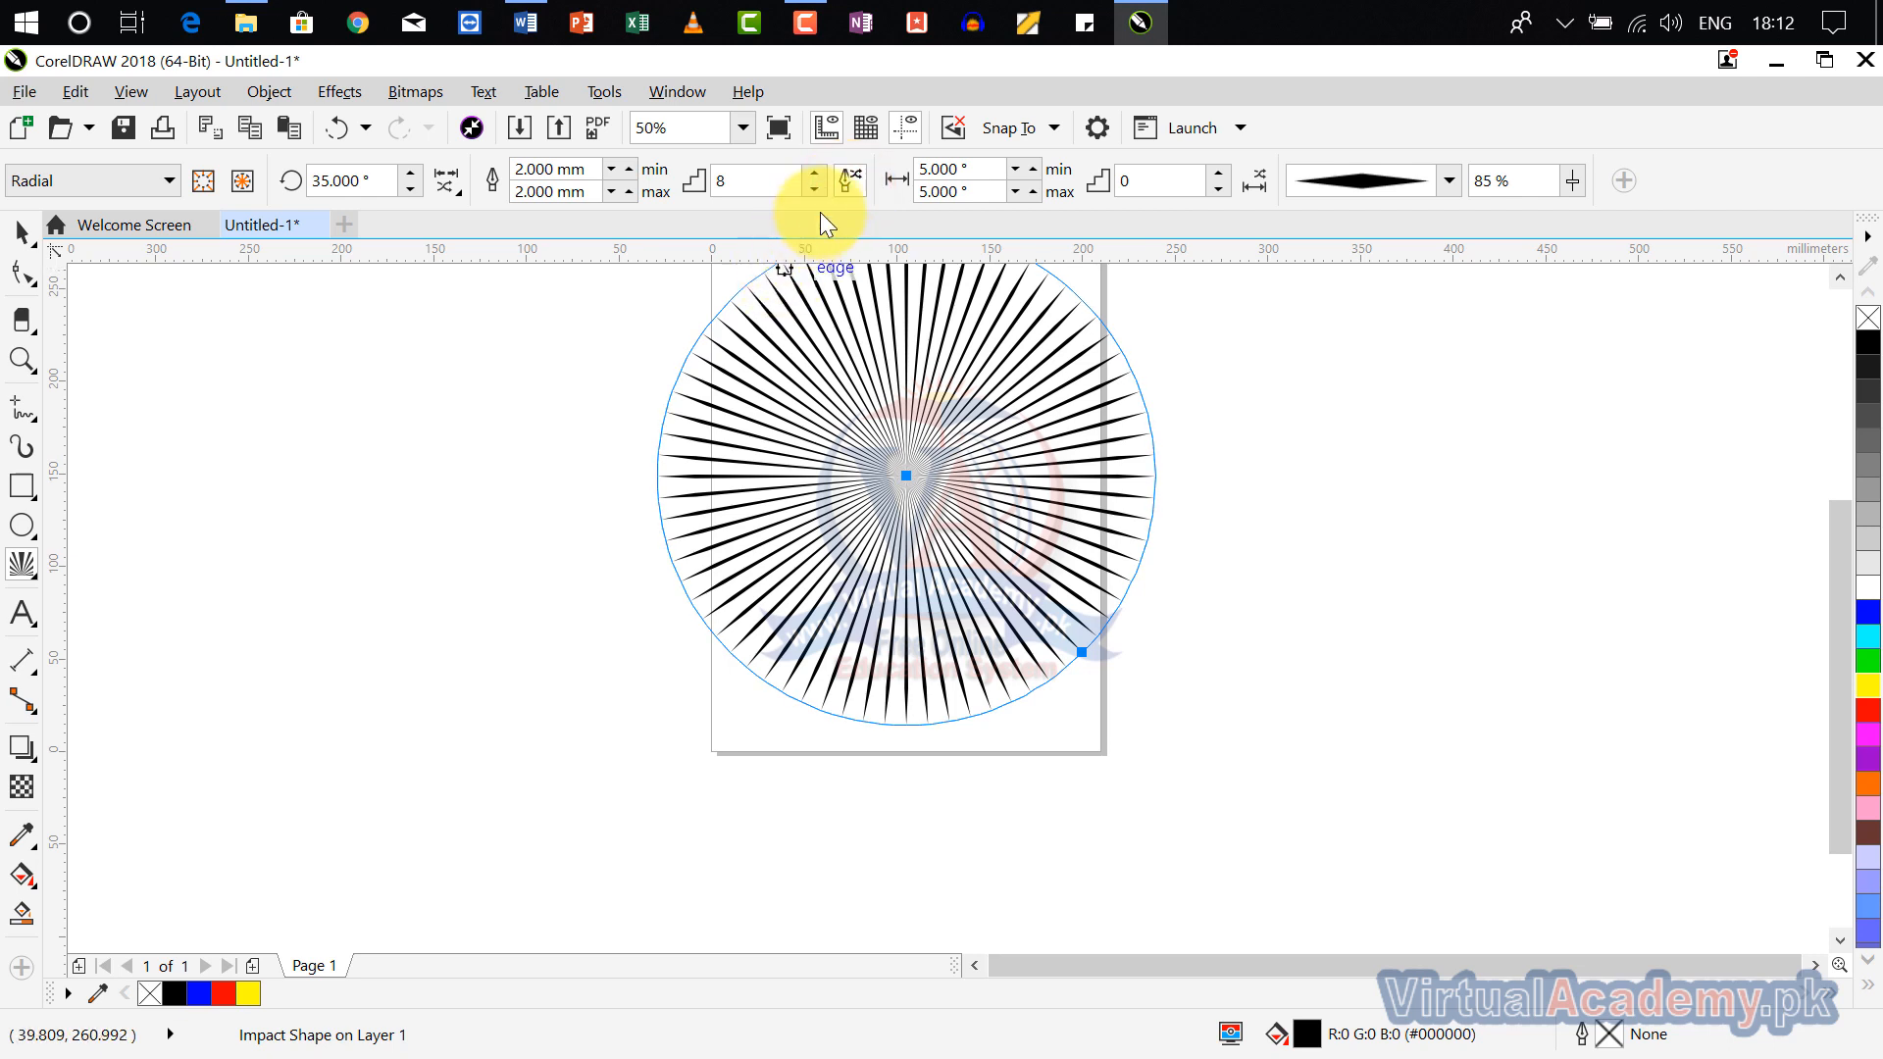
{"action": "left_click", "coordinate": [845, 183]}
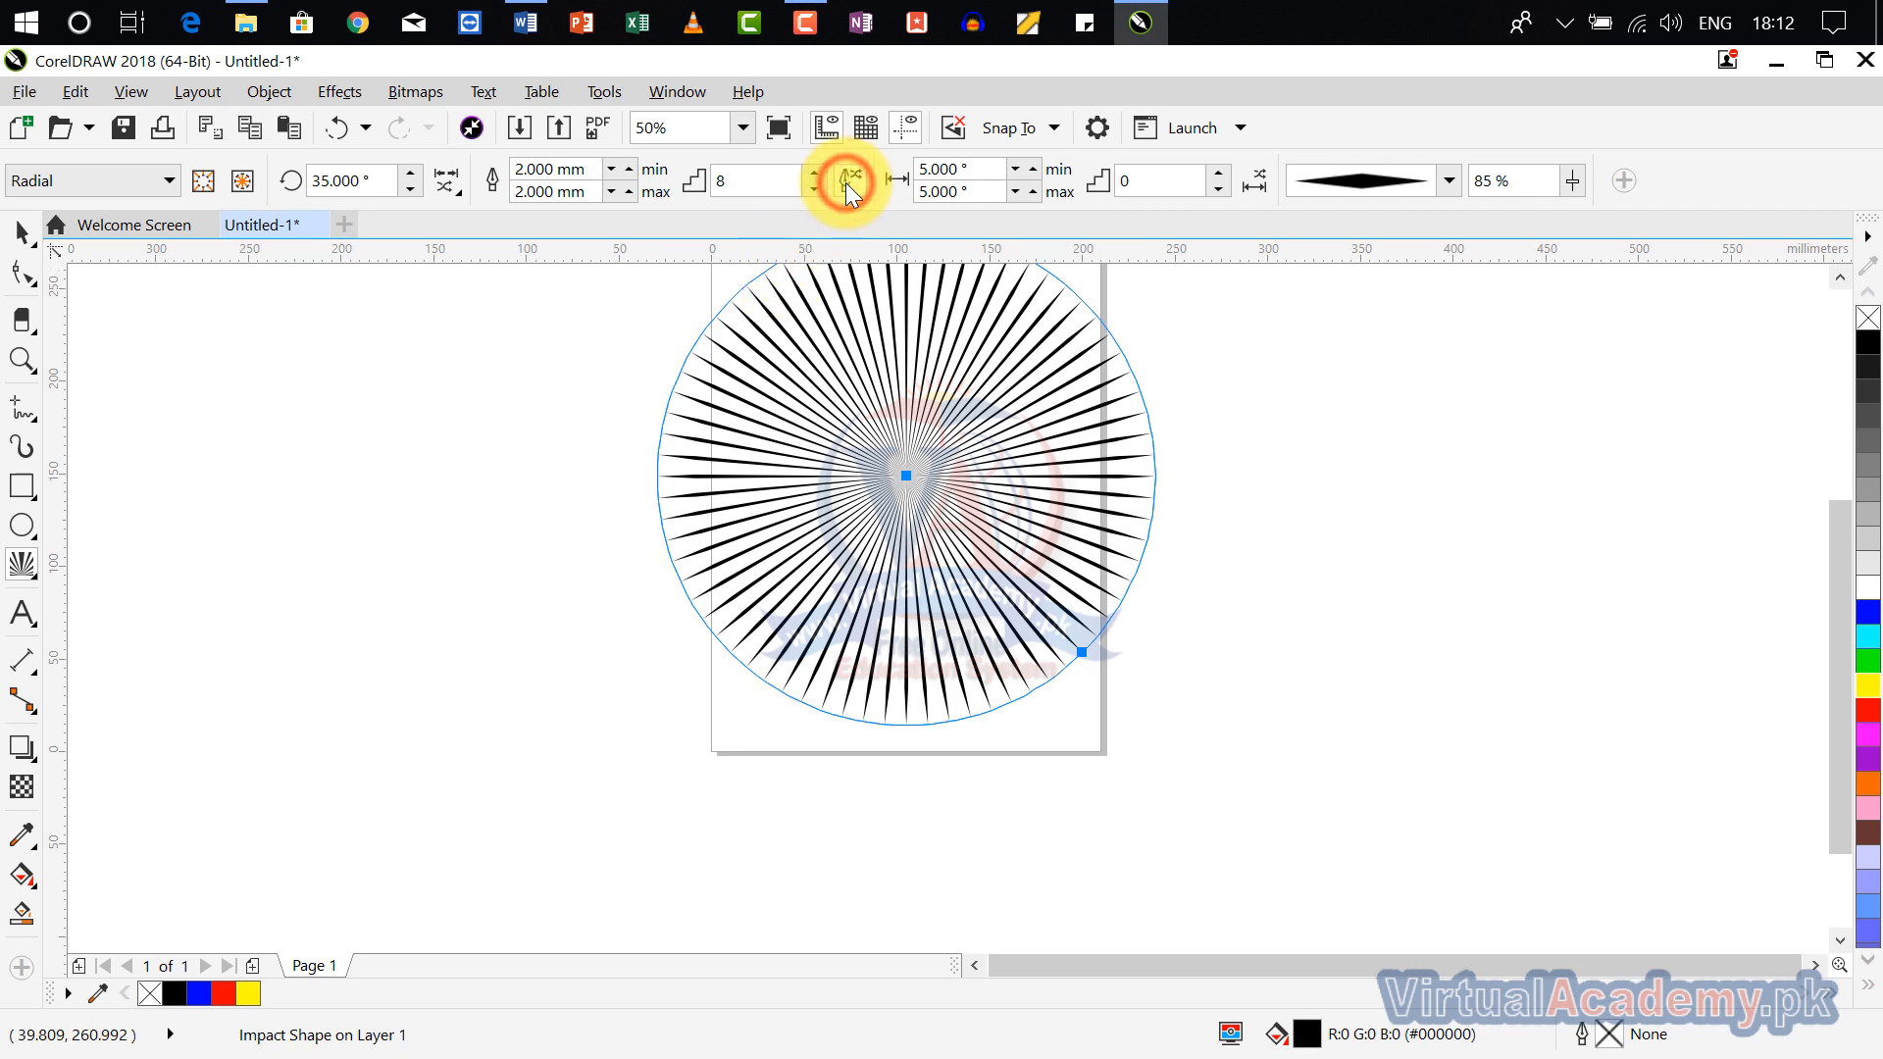
Step: Set both the minimum and maximum line spacing of the impact effect to 8°
{"action": "left_click", "coordinate": [984, 172]}
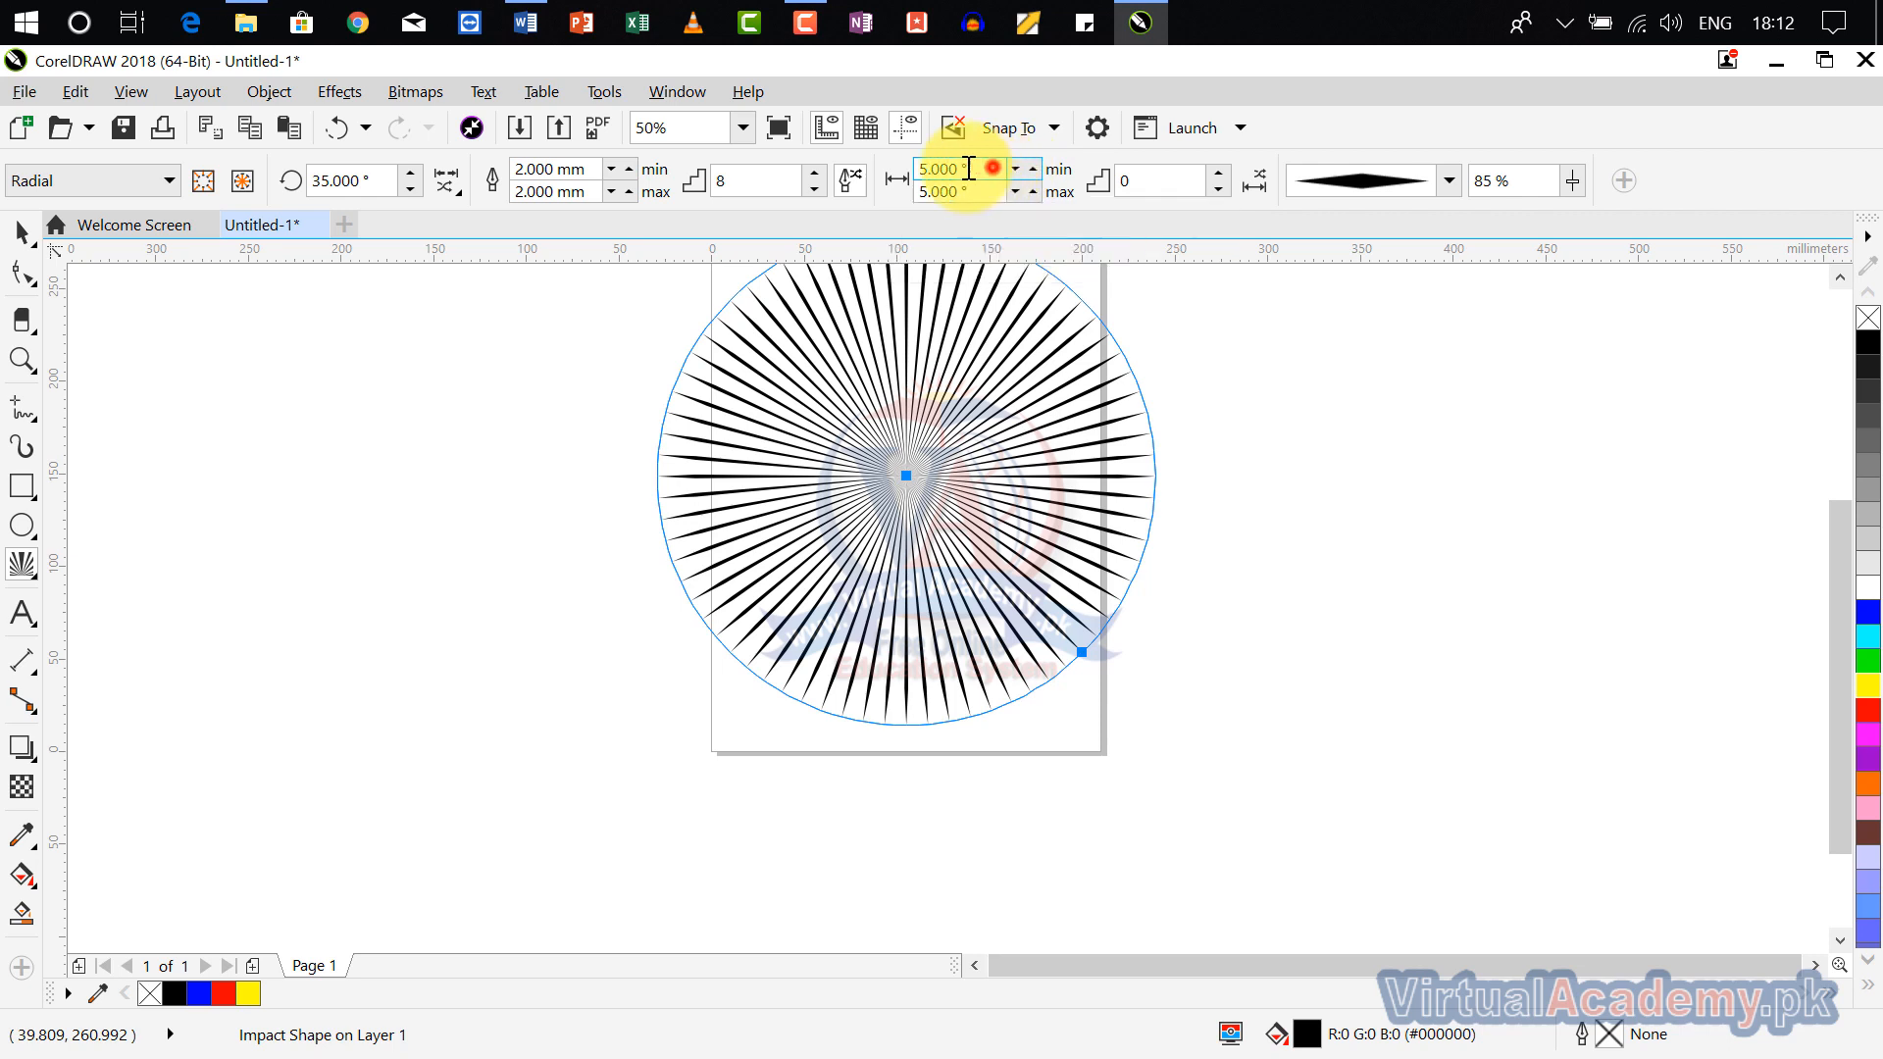
{"action": "double_click", "coordinate": [990, 168]}
{"action": "type", "text": "8"}
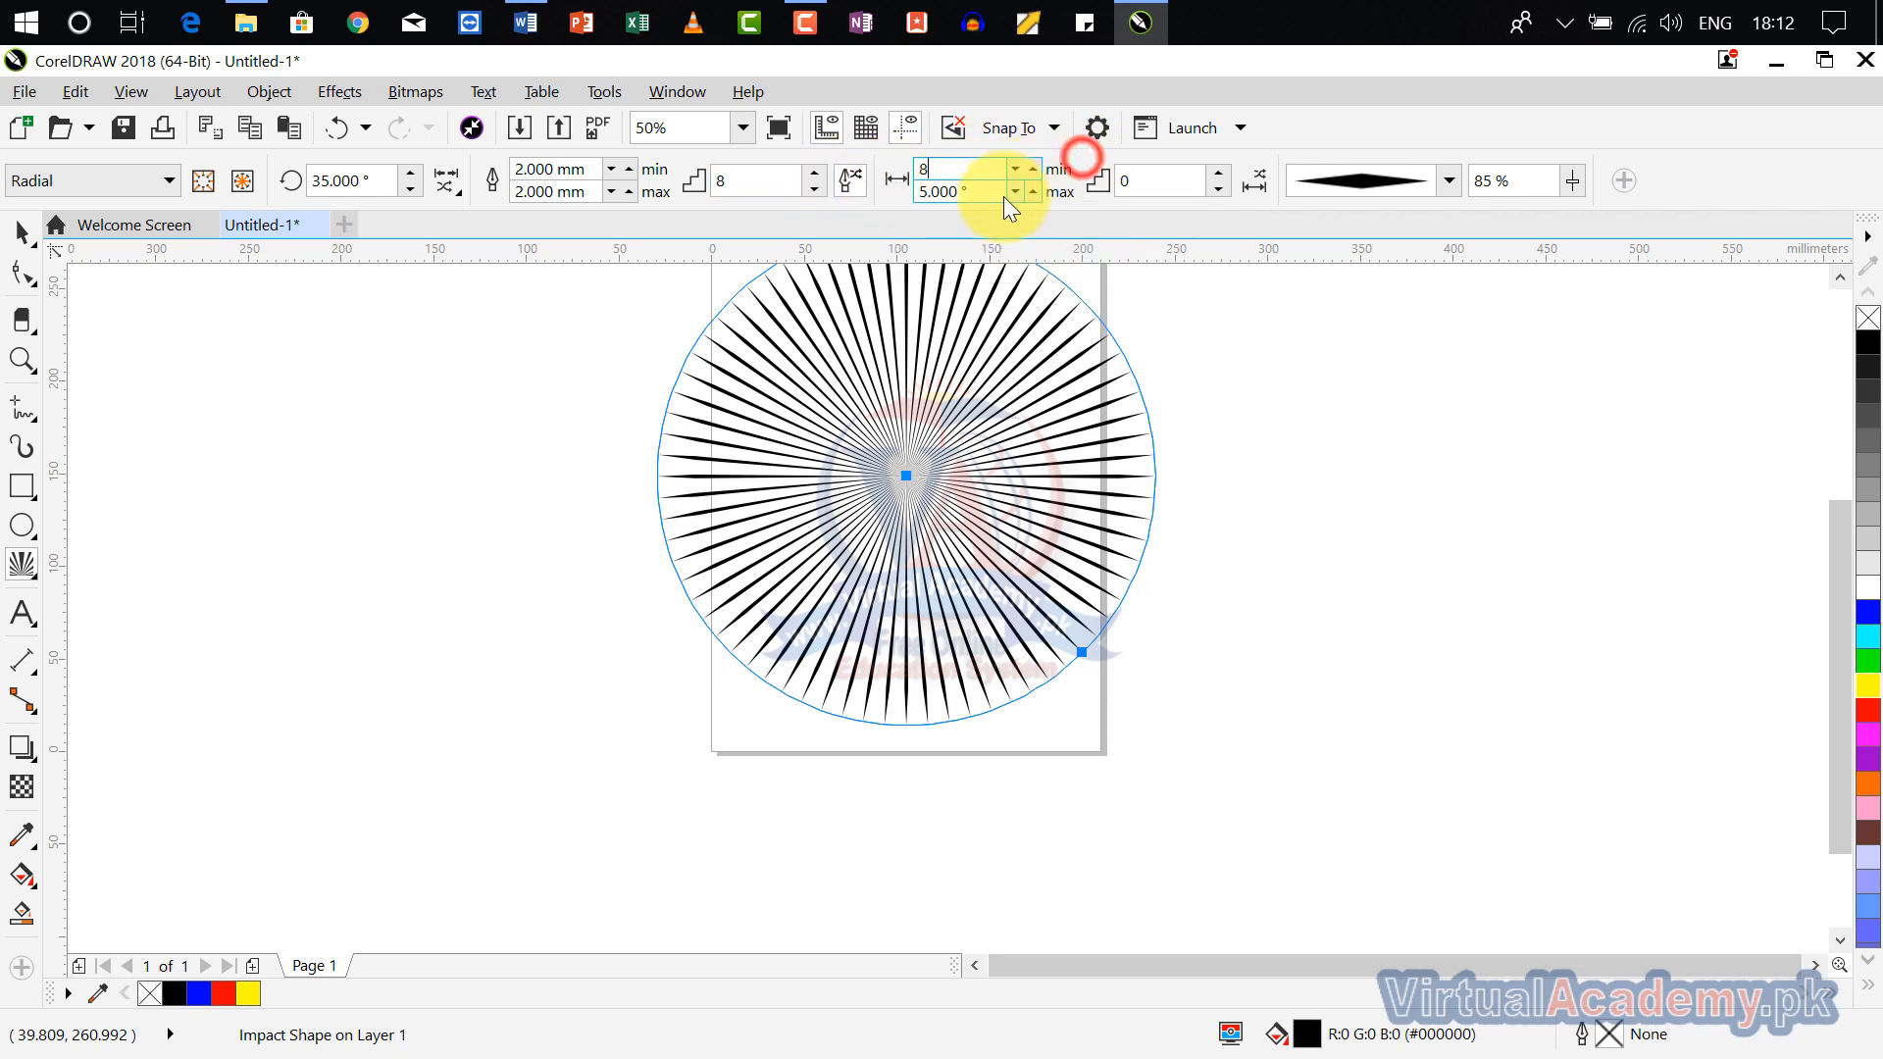
{"action": "left_click", "coordinate": [974, 188]}
{"action": "left_click", "coordinate": [975, 188]}
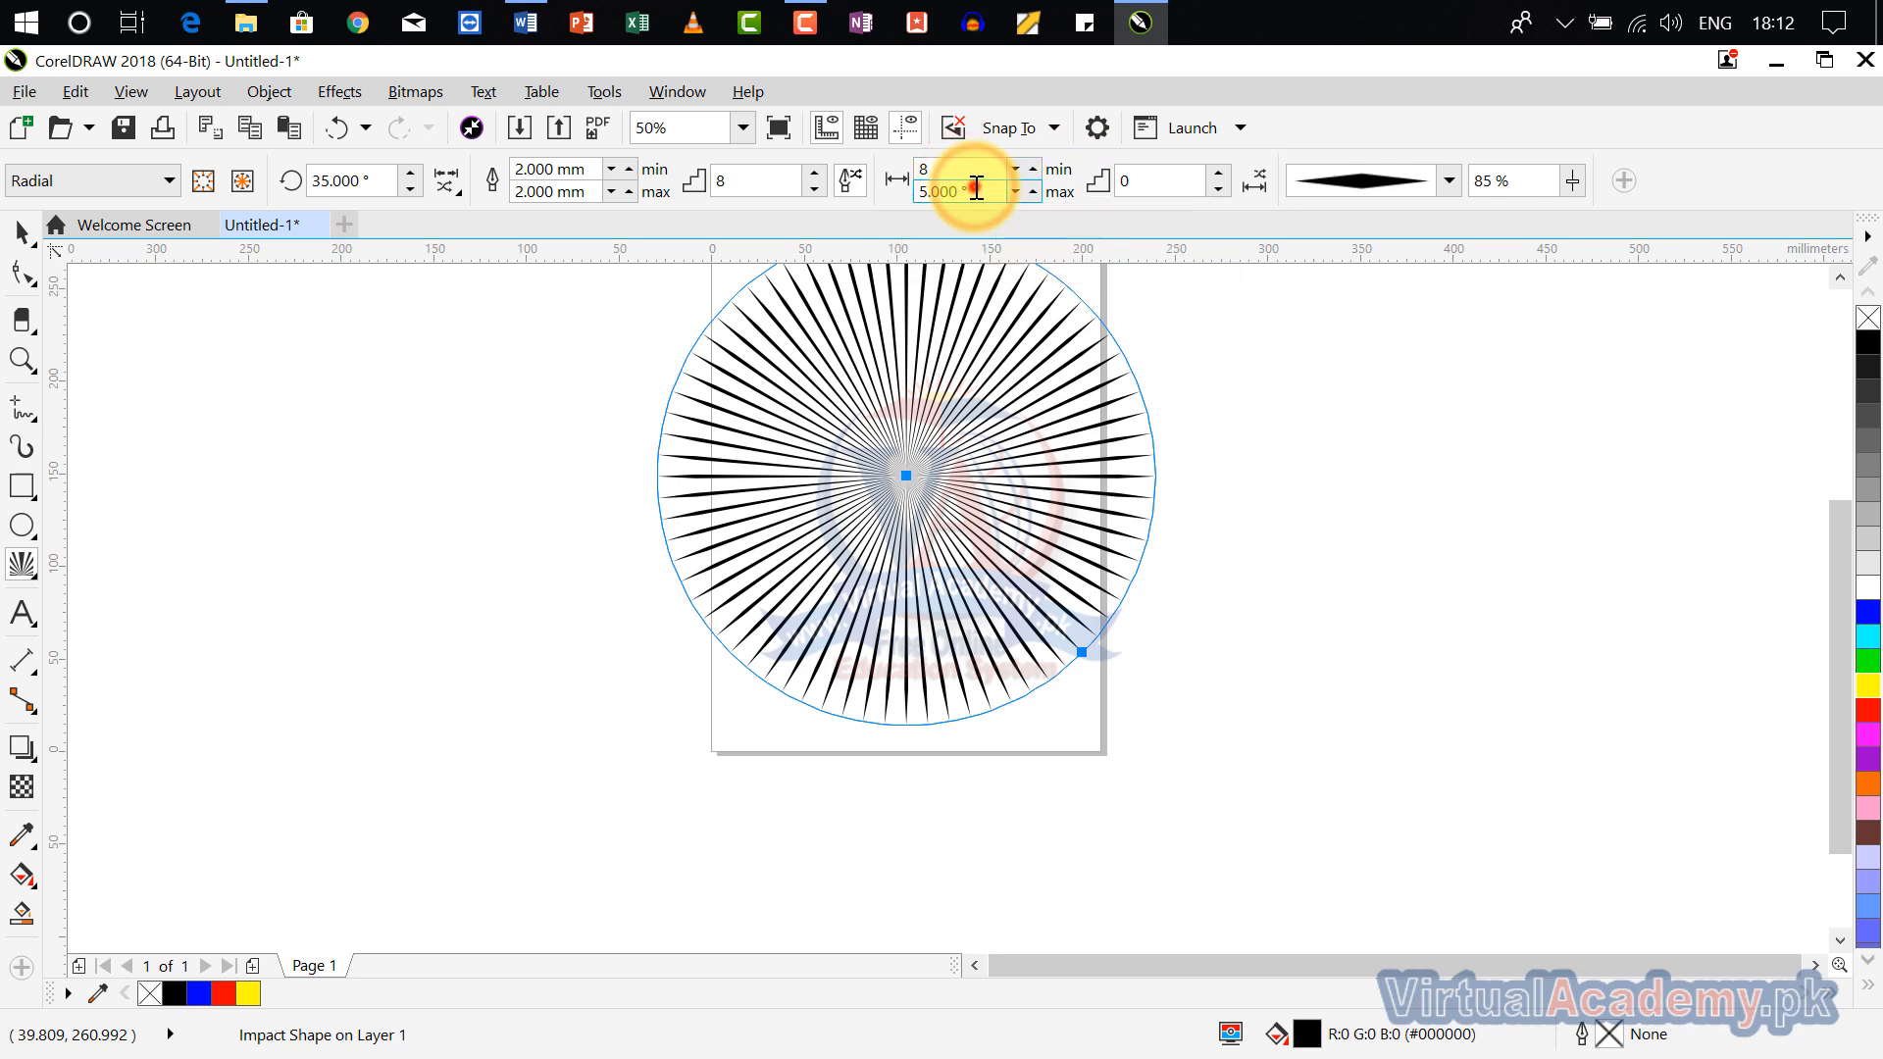
{"action": "type", "text": "8"}
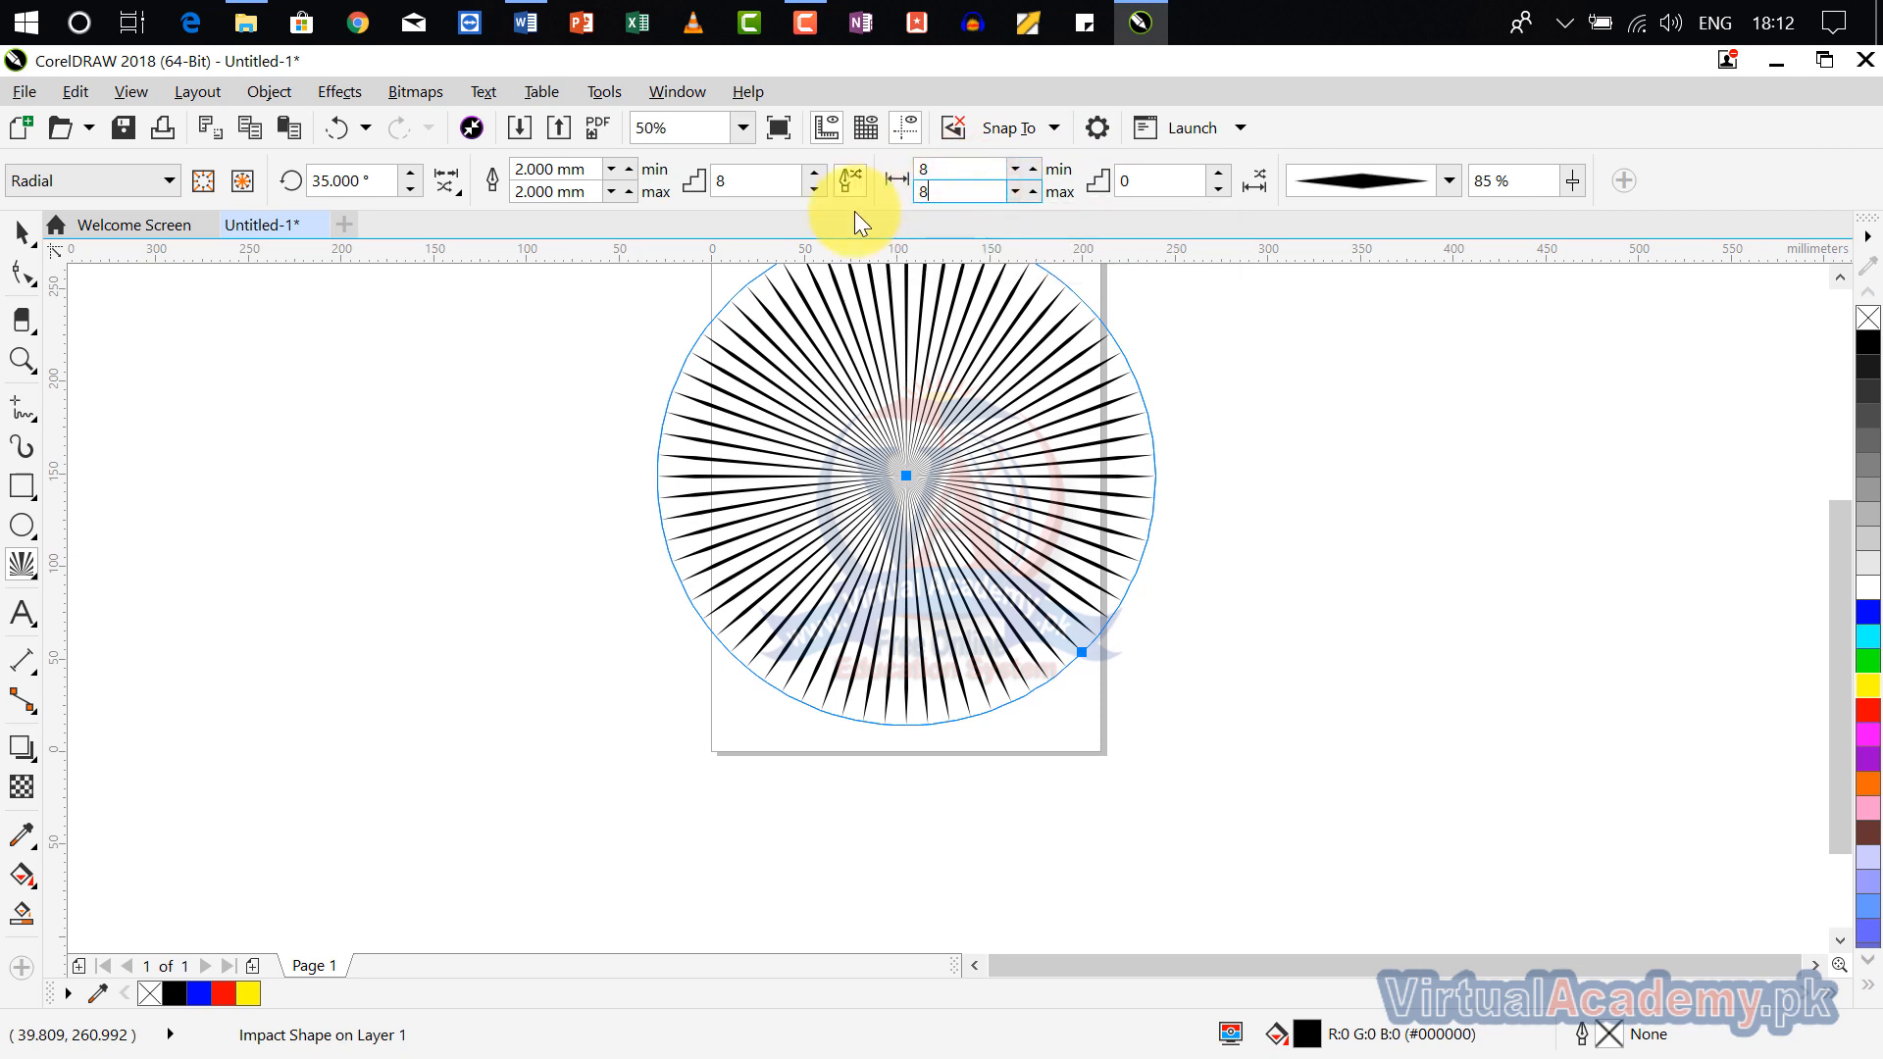
Step: Set the number of spacing steps between the minimum and maximum spacing to 2
{"action": "left_click", "coordinate": [1214, 172]}
{"action": "left_click", "coordinate": [1215, 173]}
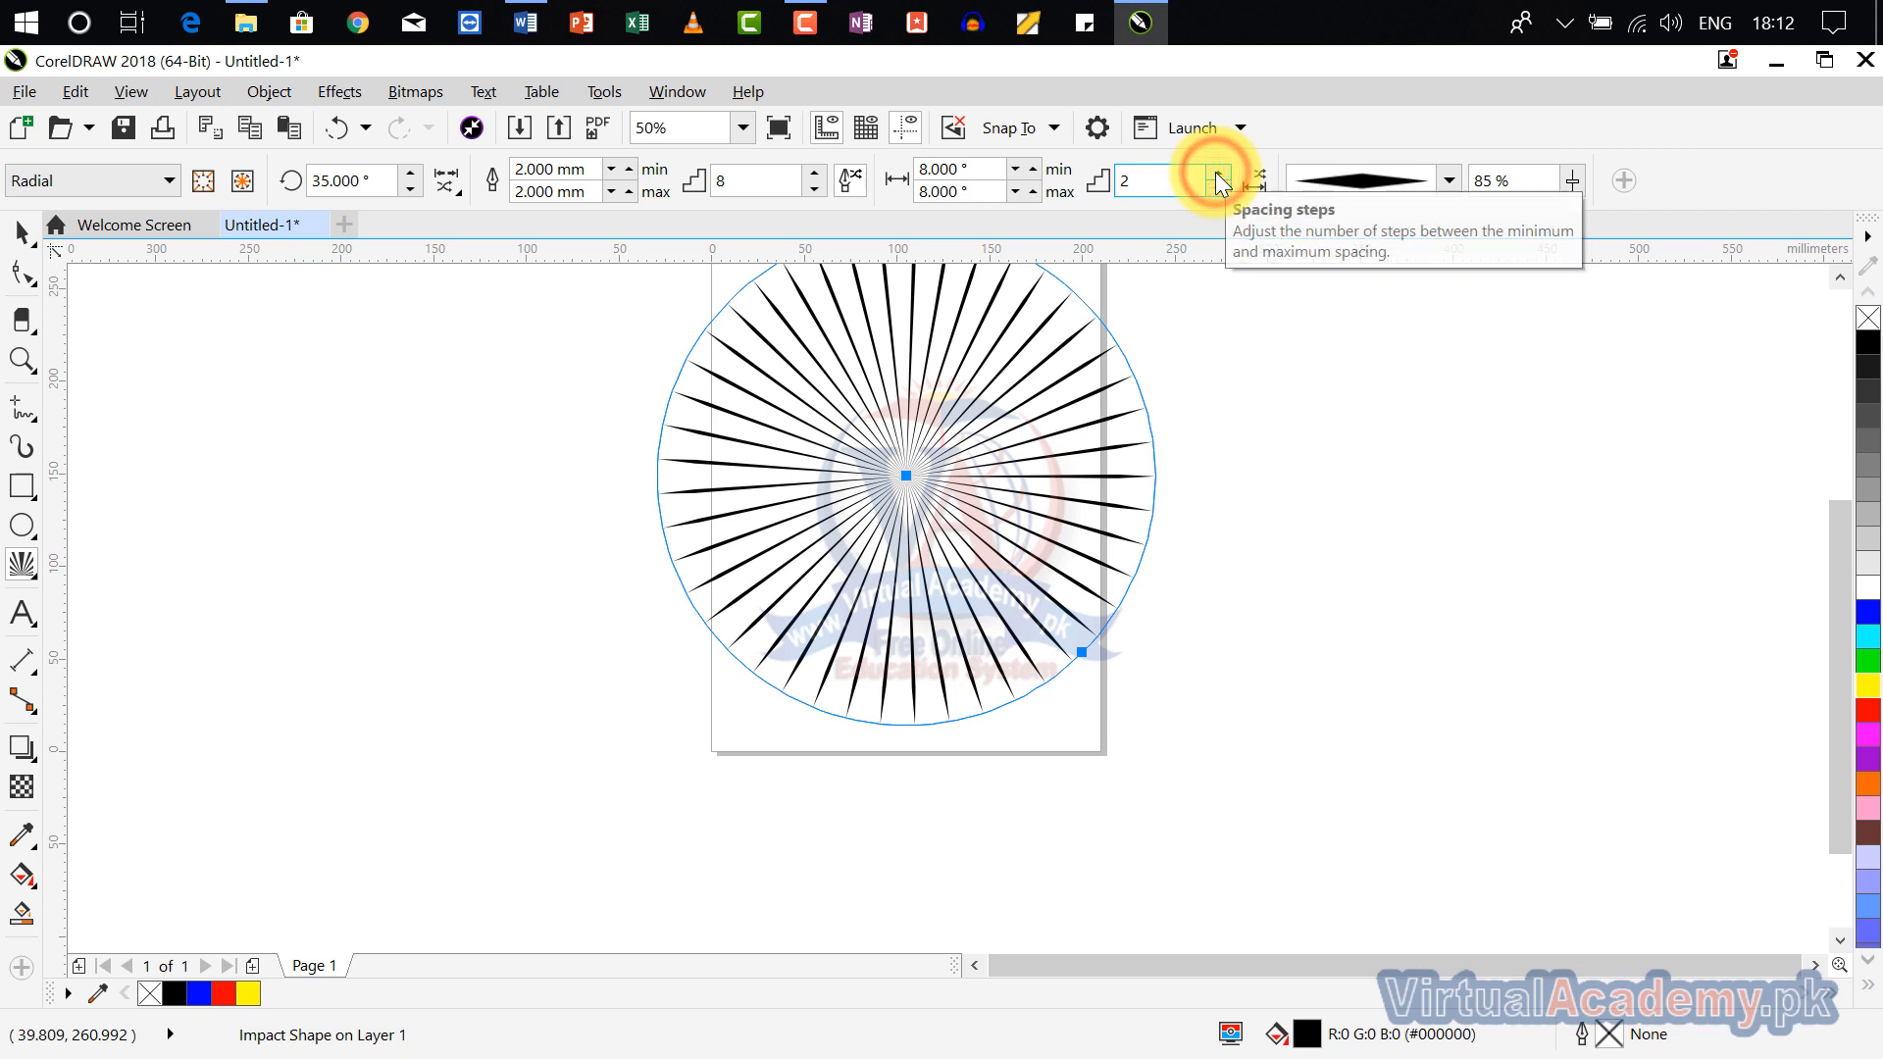
{"action": "left_click", "coordinate": [1215, 172]}
{"action": "left_click", "coordinate": [1215, 173]}
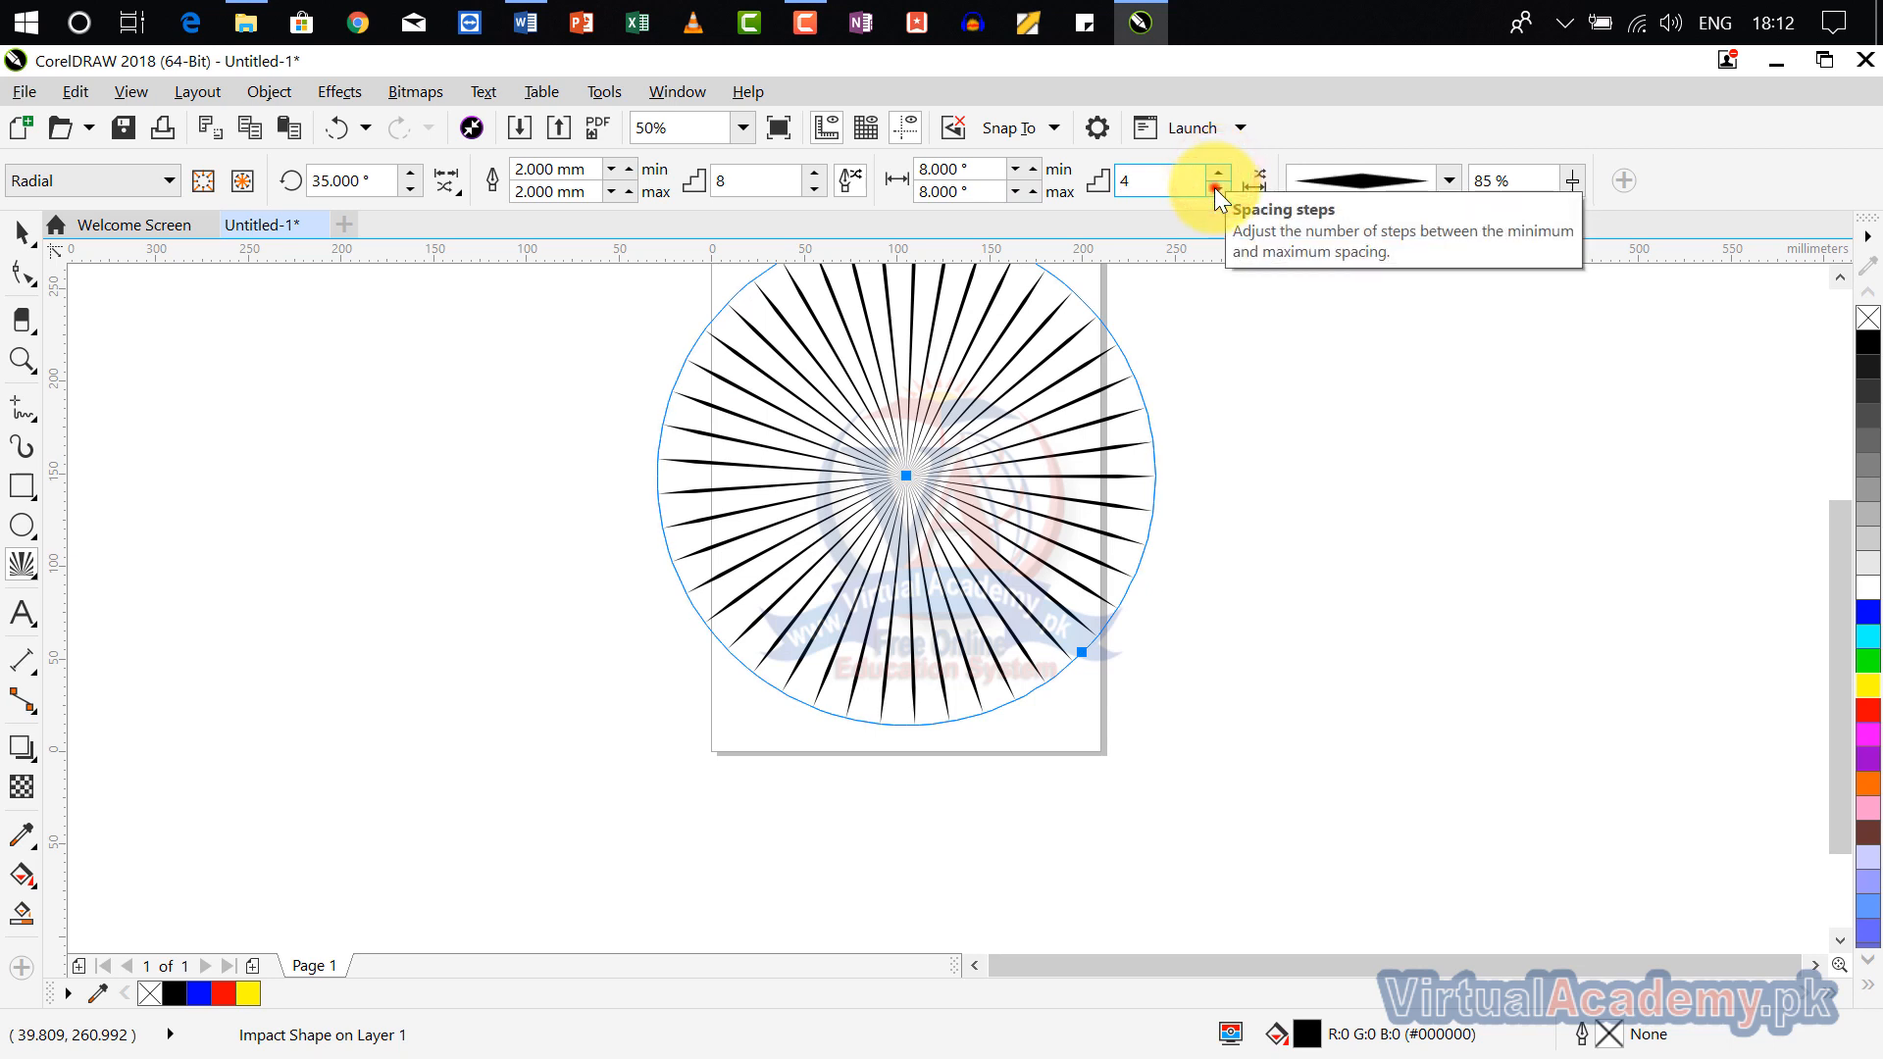
{"action": "left_click", "coordinate": [1215, 188]}
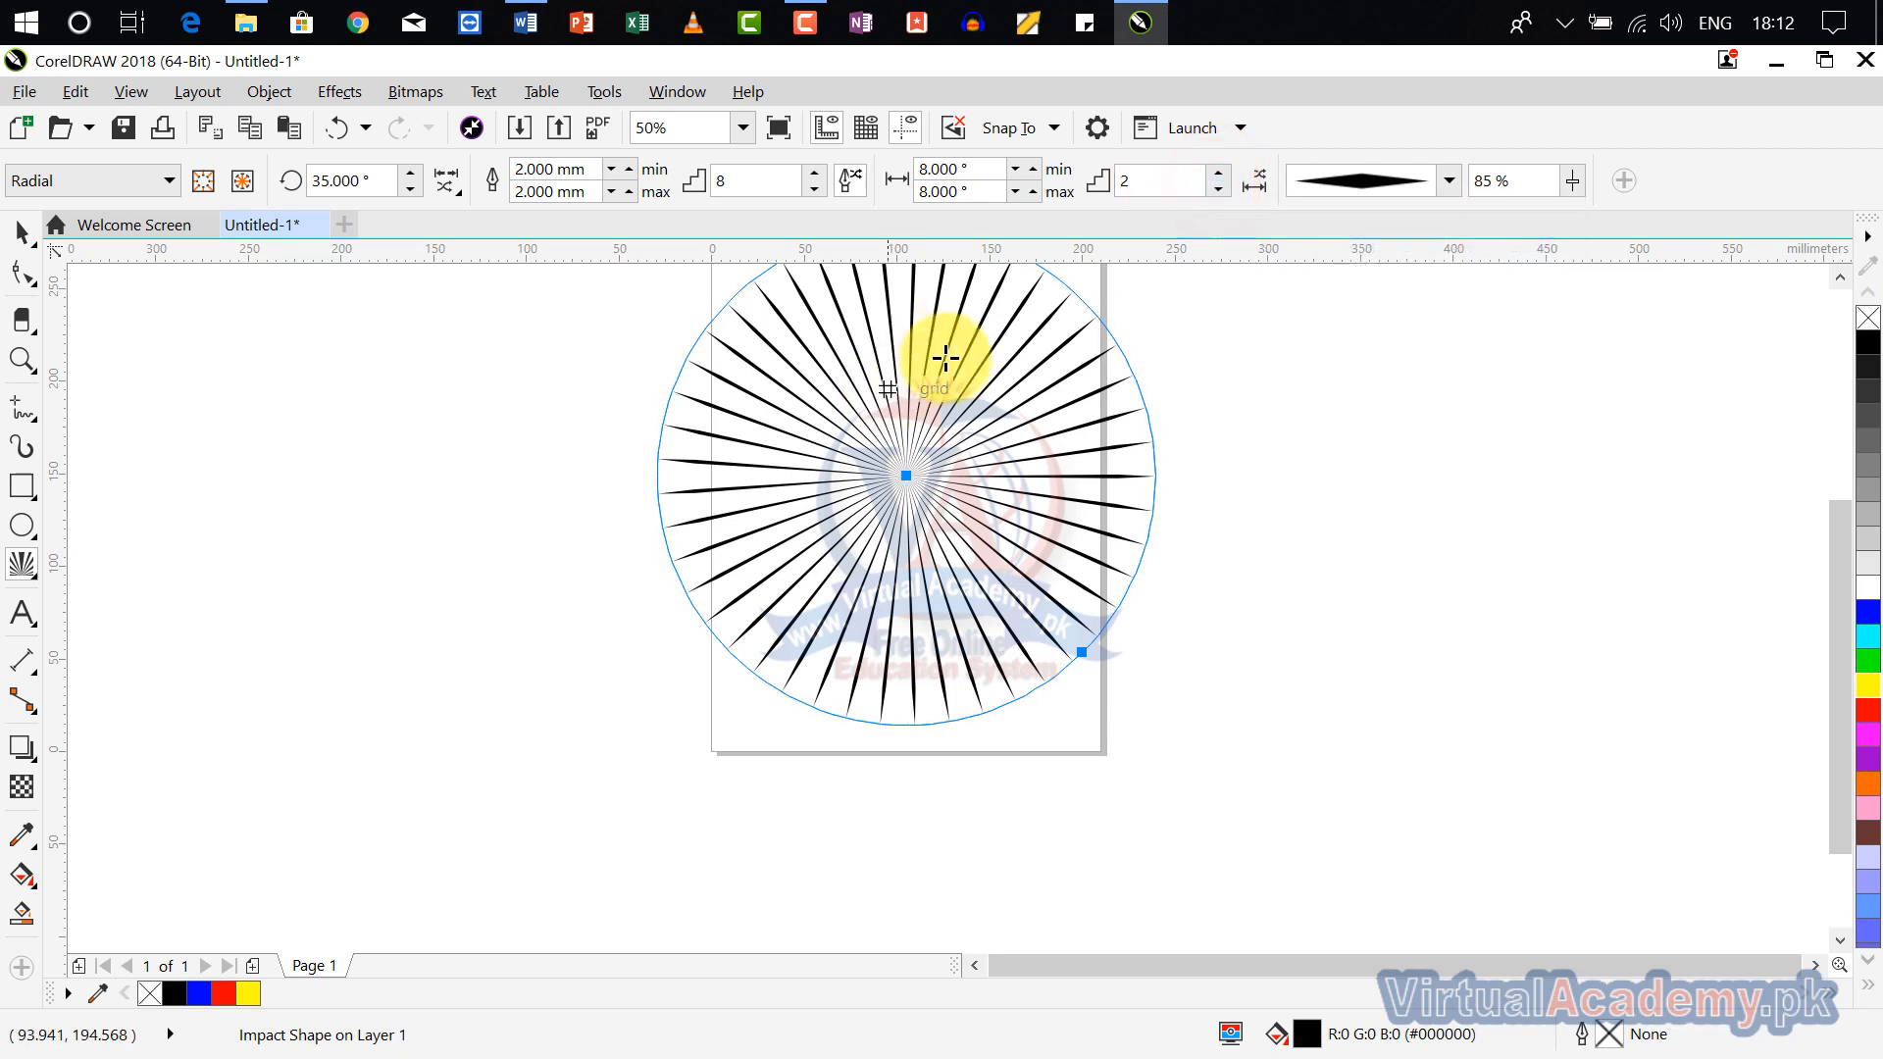
Step: Try the oval and the one-sided taper line styles on the impact effect, and restore the pointed diamond style
{"action": "left_click", "coordinate": [1412, 176]}
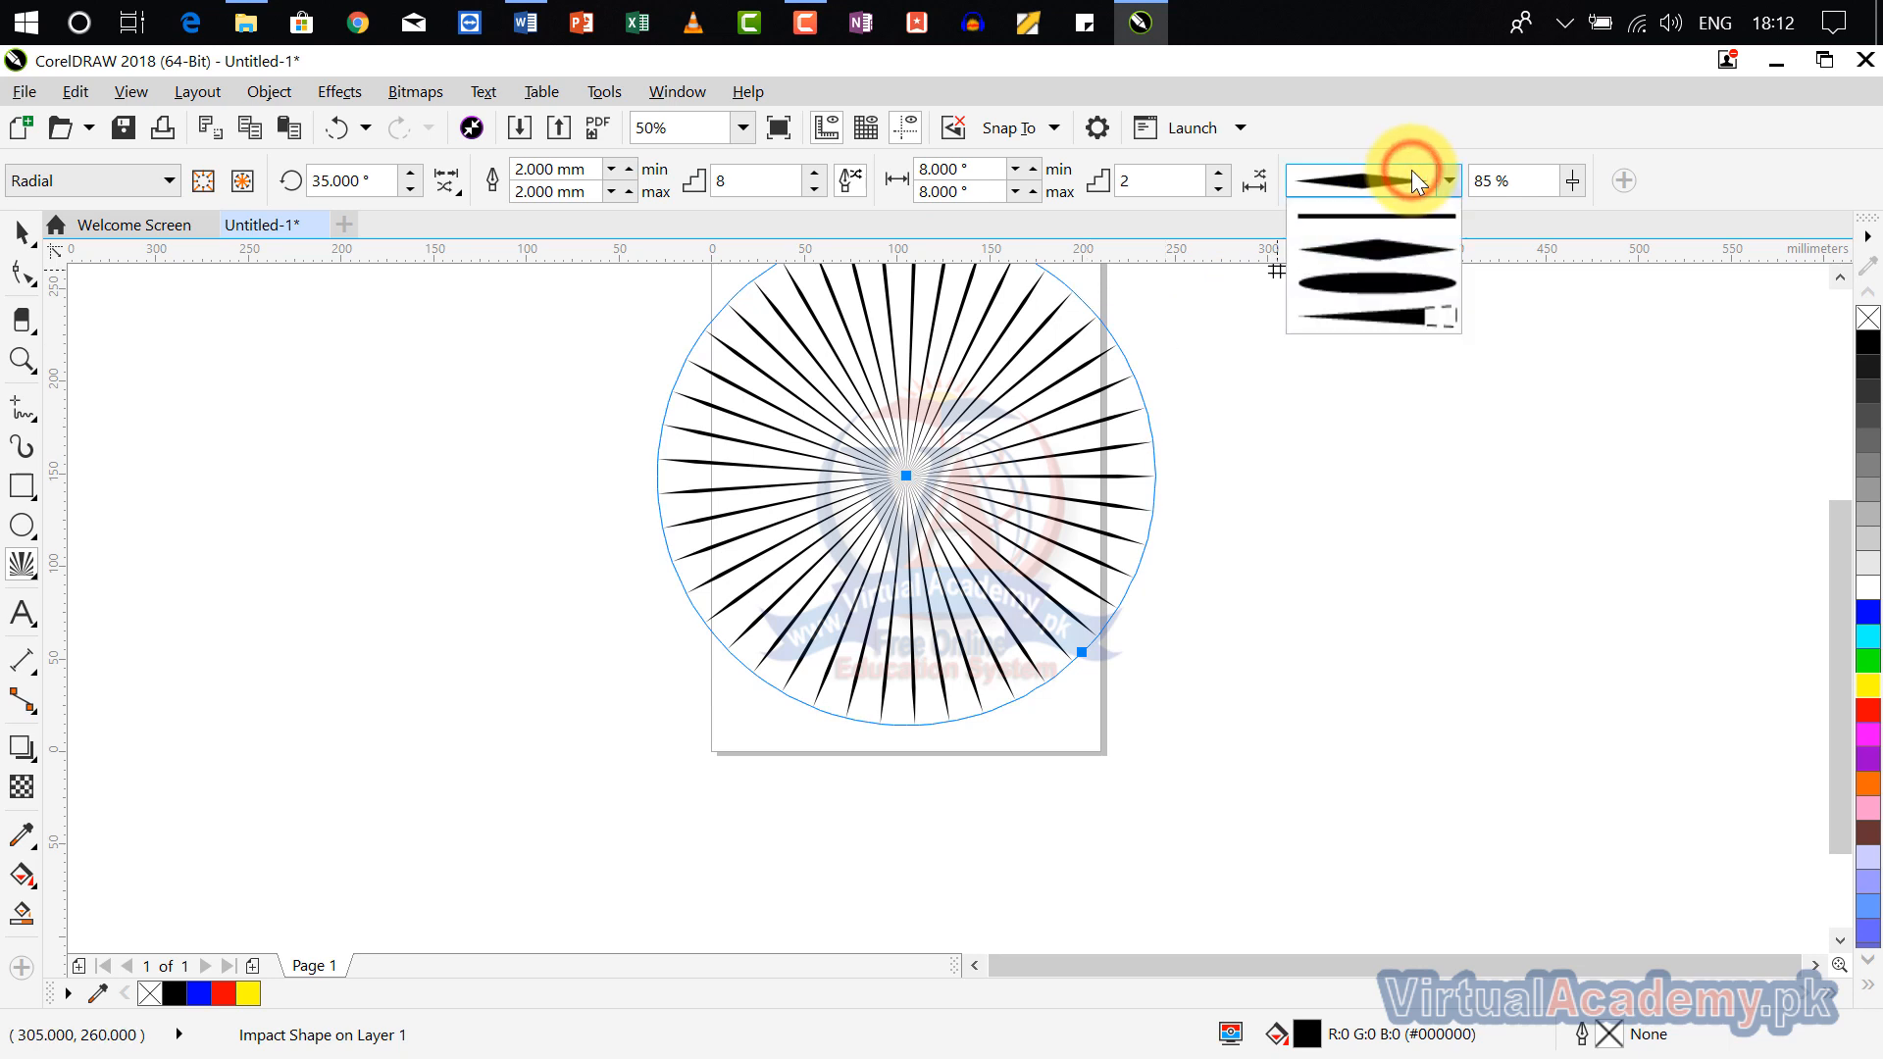
{"action": "left_click", "coordinate": [1410, 269]}
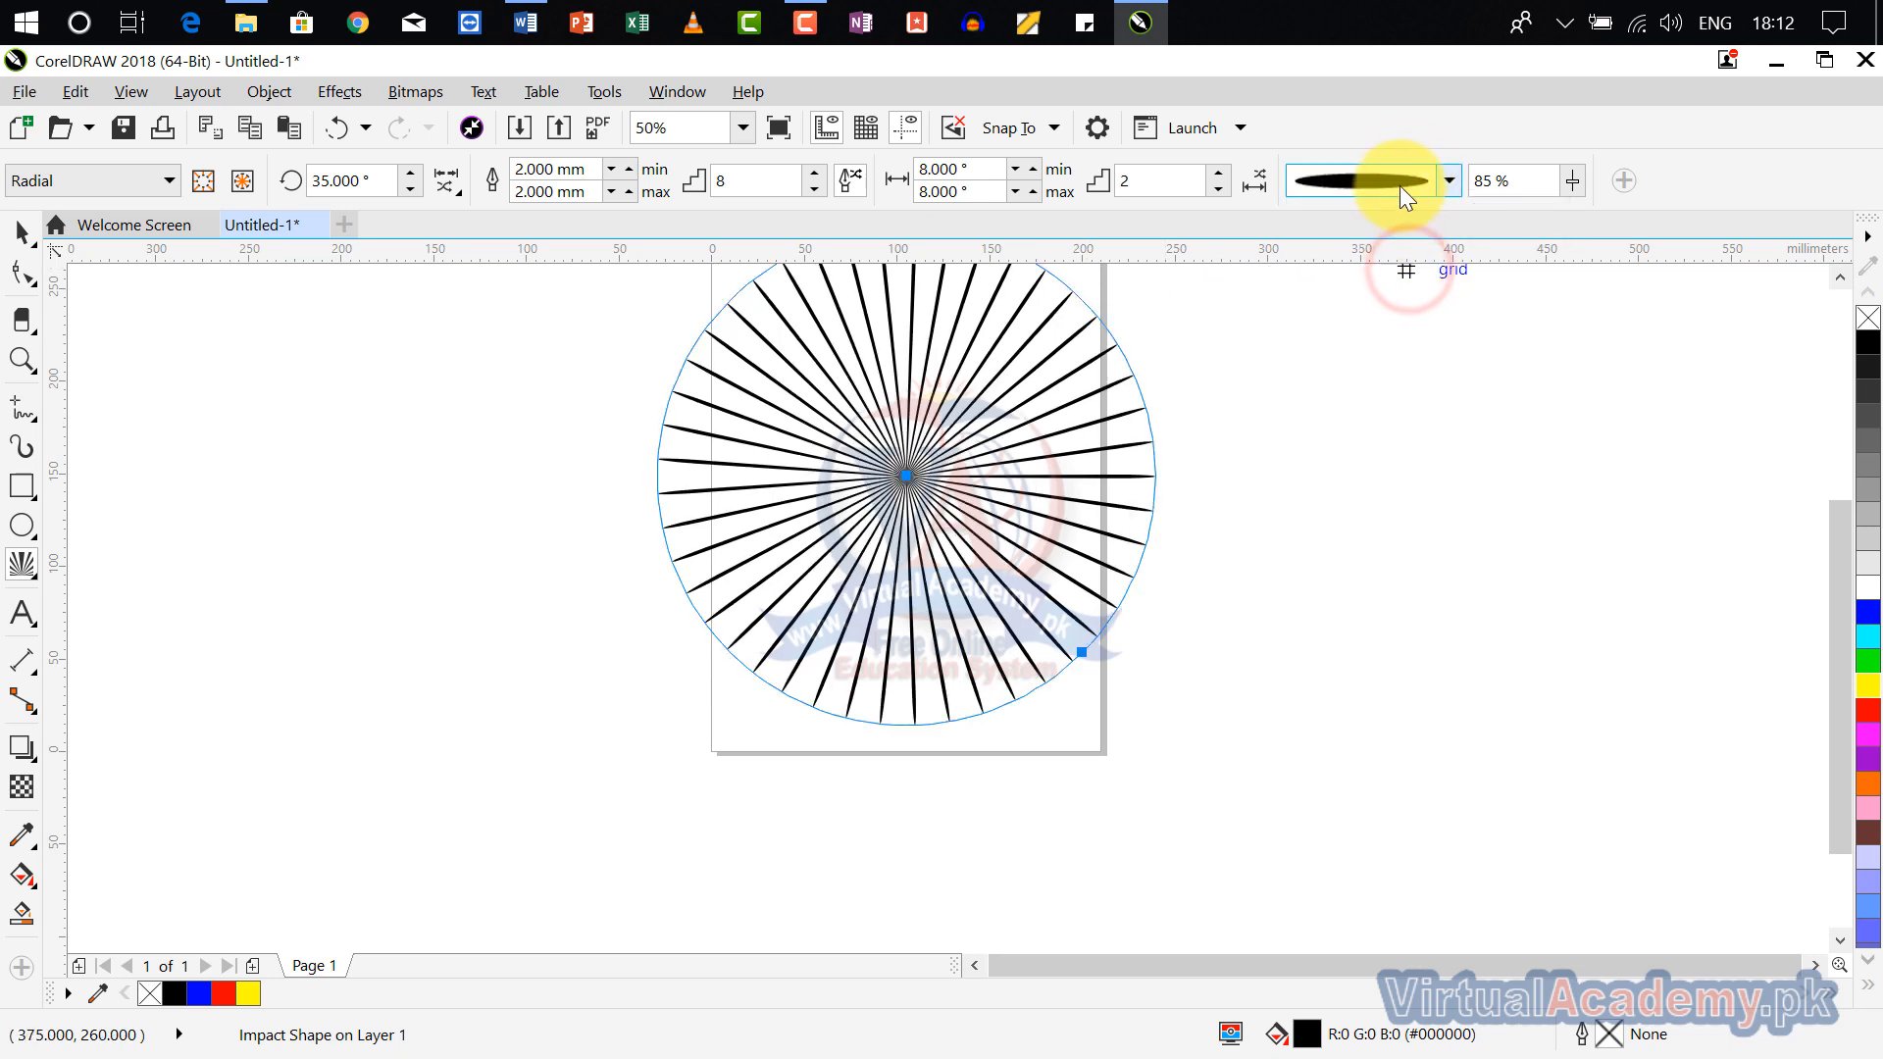
{"action": "left_click", "coordinate": [1399, 185]}
{"action": "left_click", "coordinate": [1399, 308]}
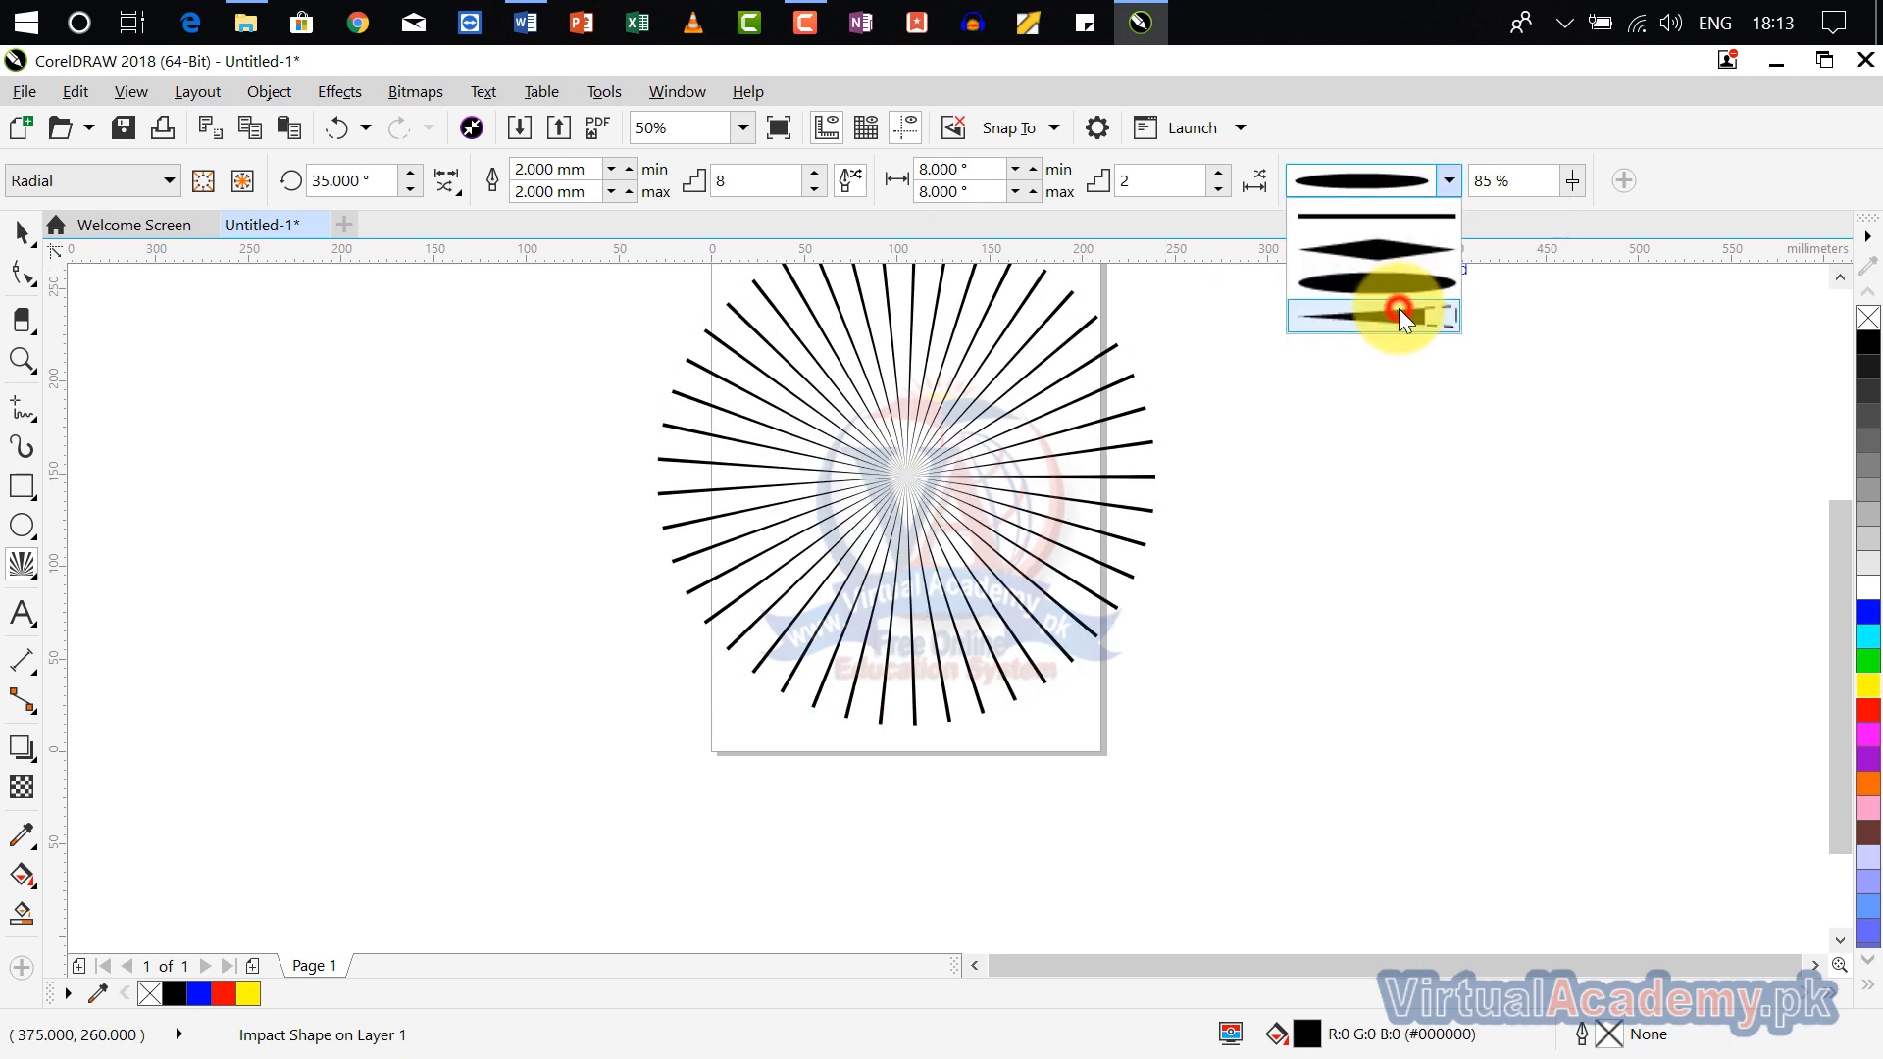
{"action": "left_click", "coordinate": [1356, 175]}
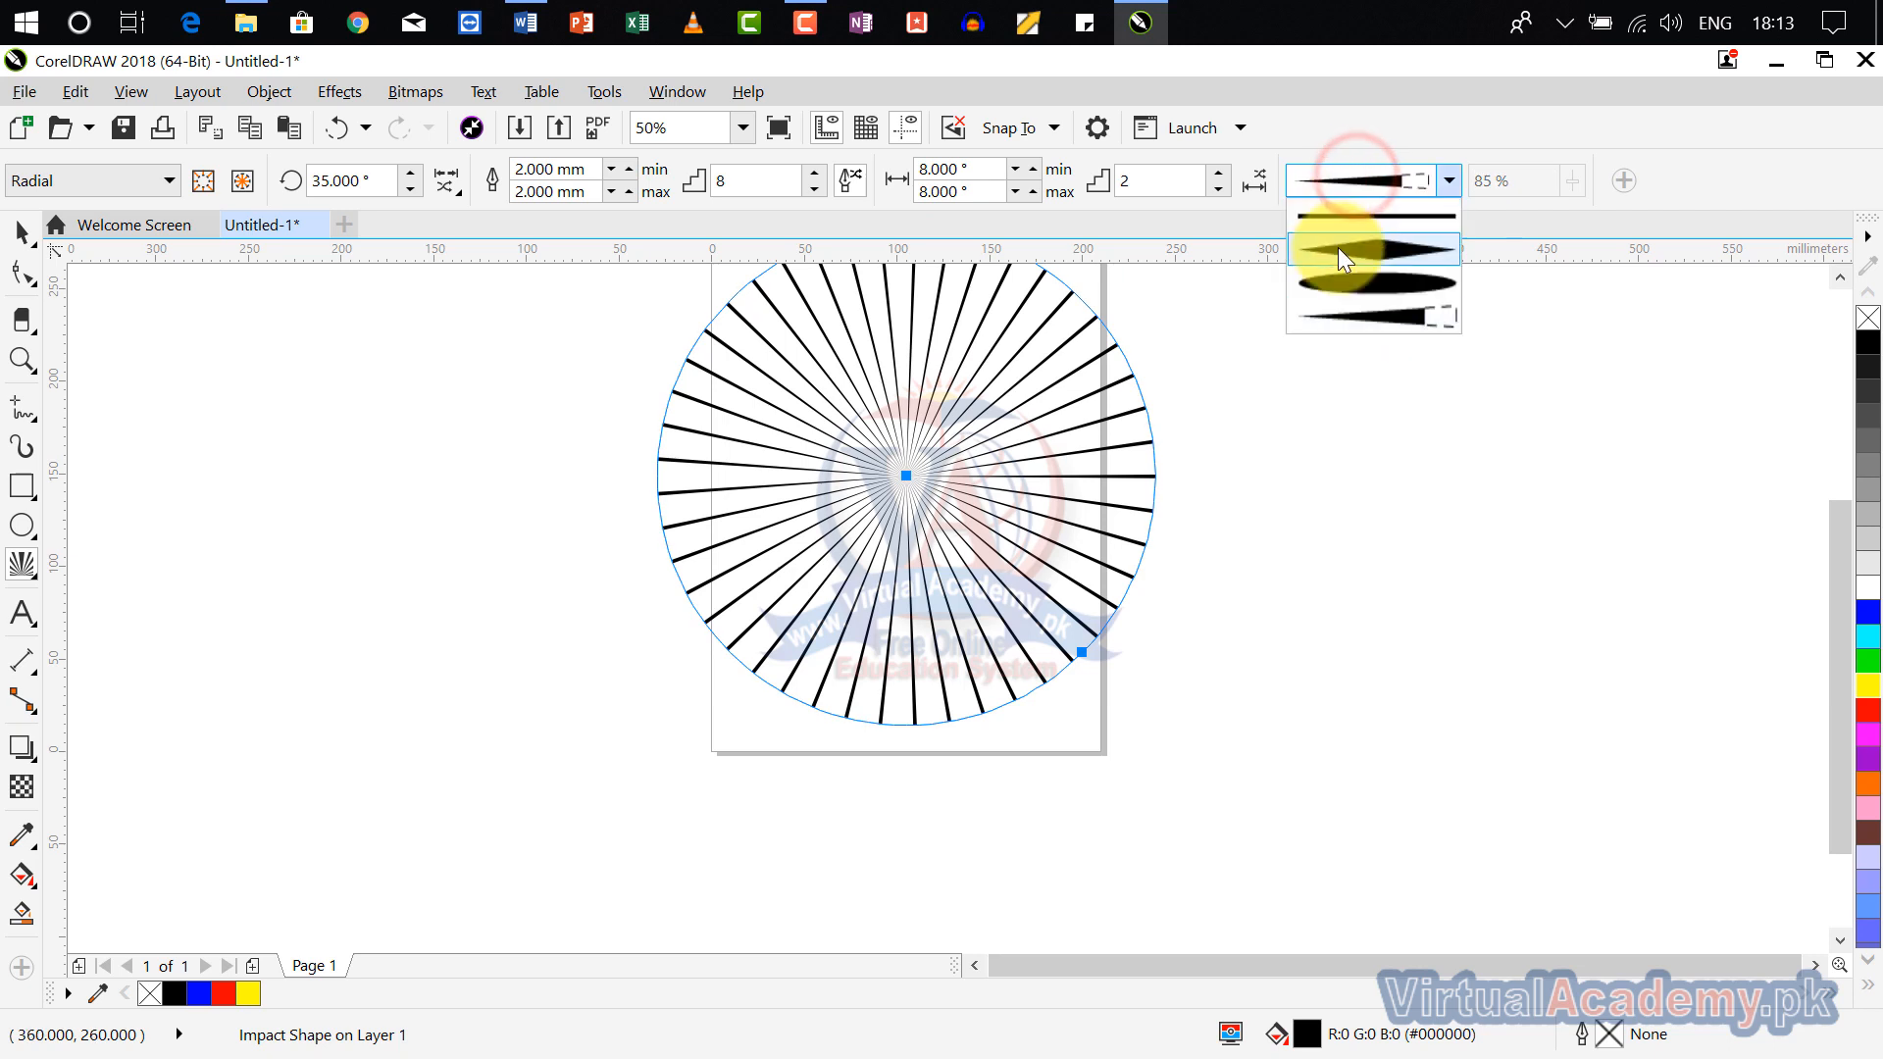
{"action": "left_click", "coordinate": [1337, 249]}
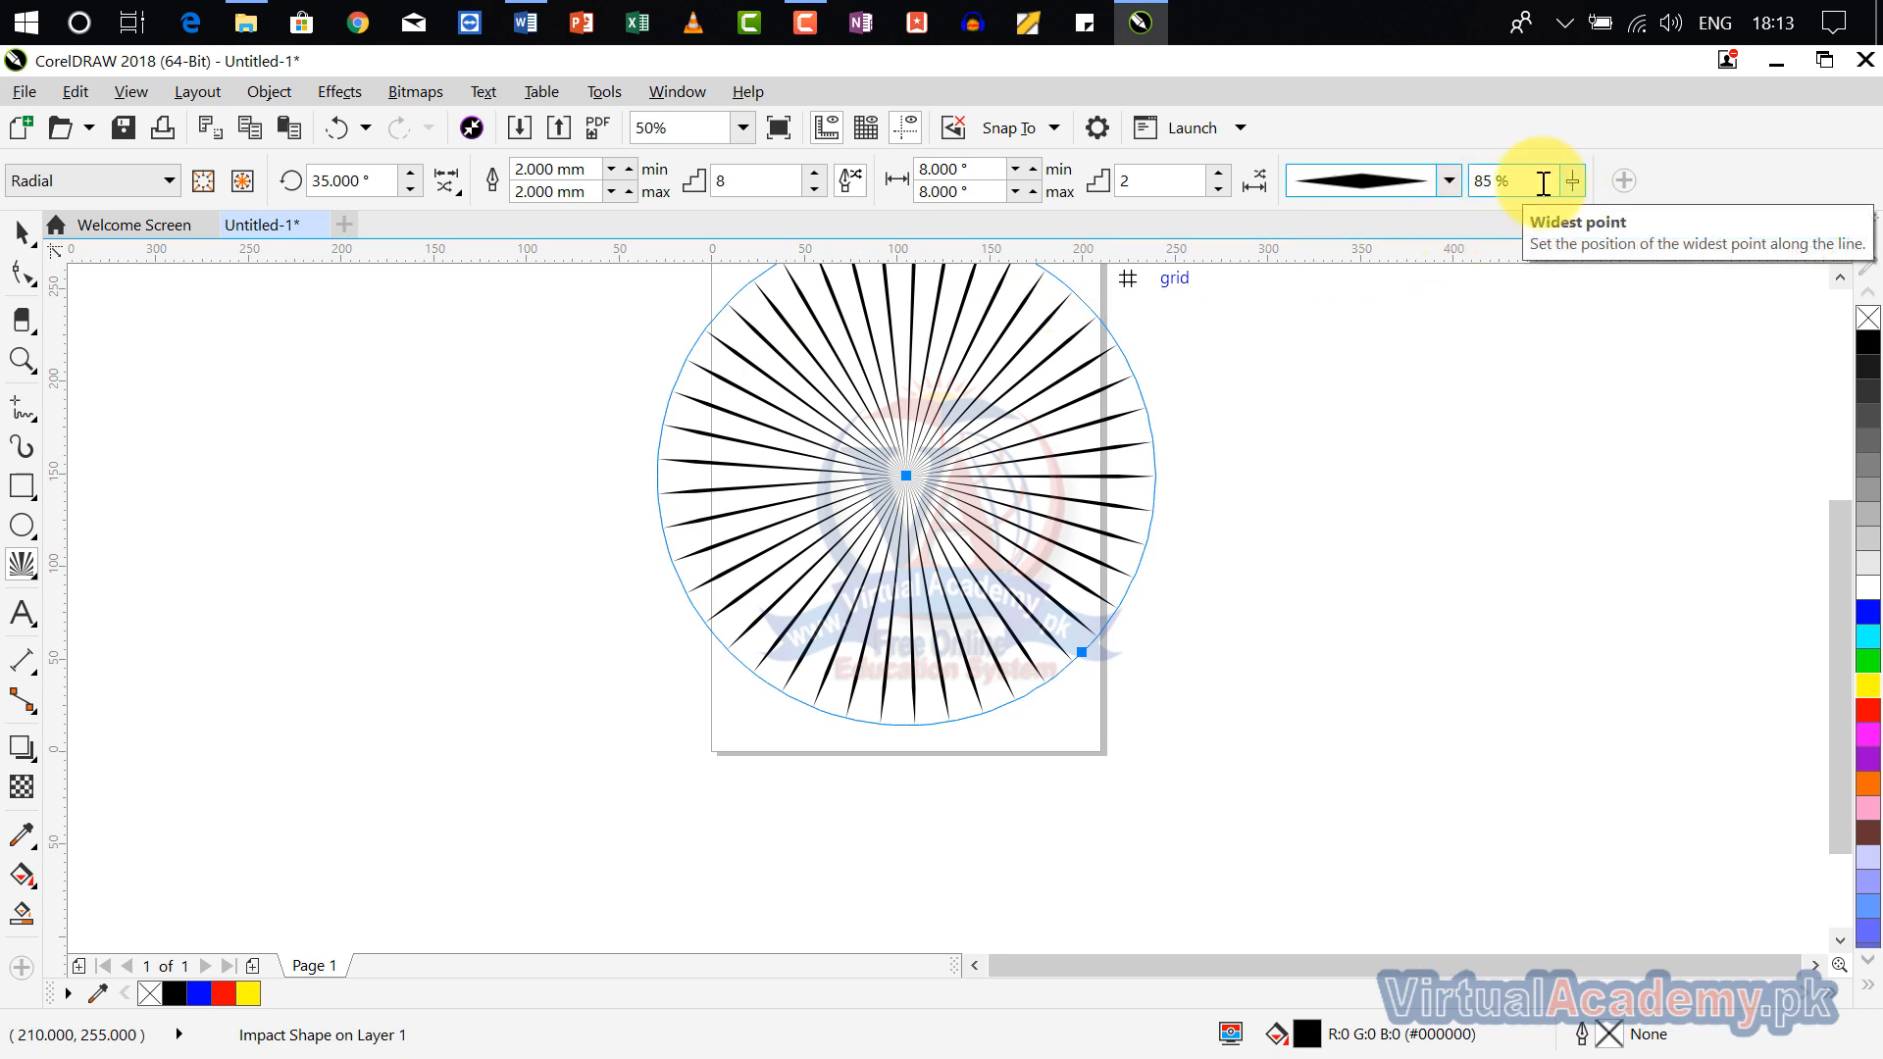
Step: Set the widest point to 50%, both for the impact effect's lines and for new impact effects
{"action": "left_click", "coordinate": [1536, 181]}
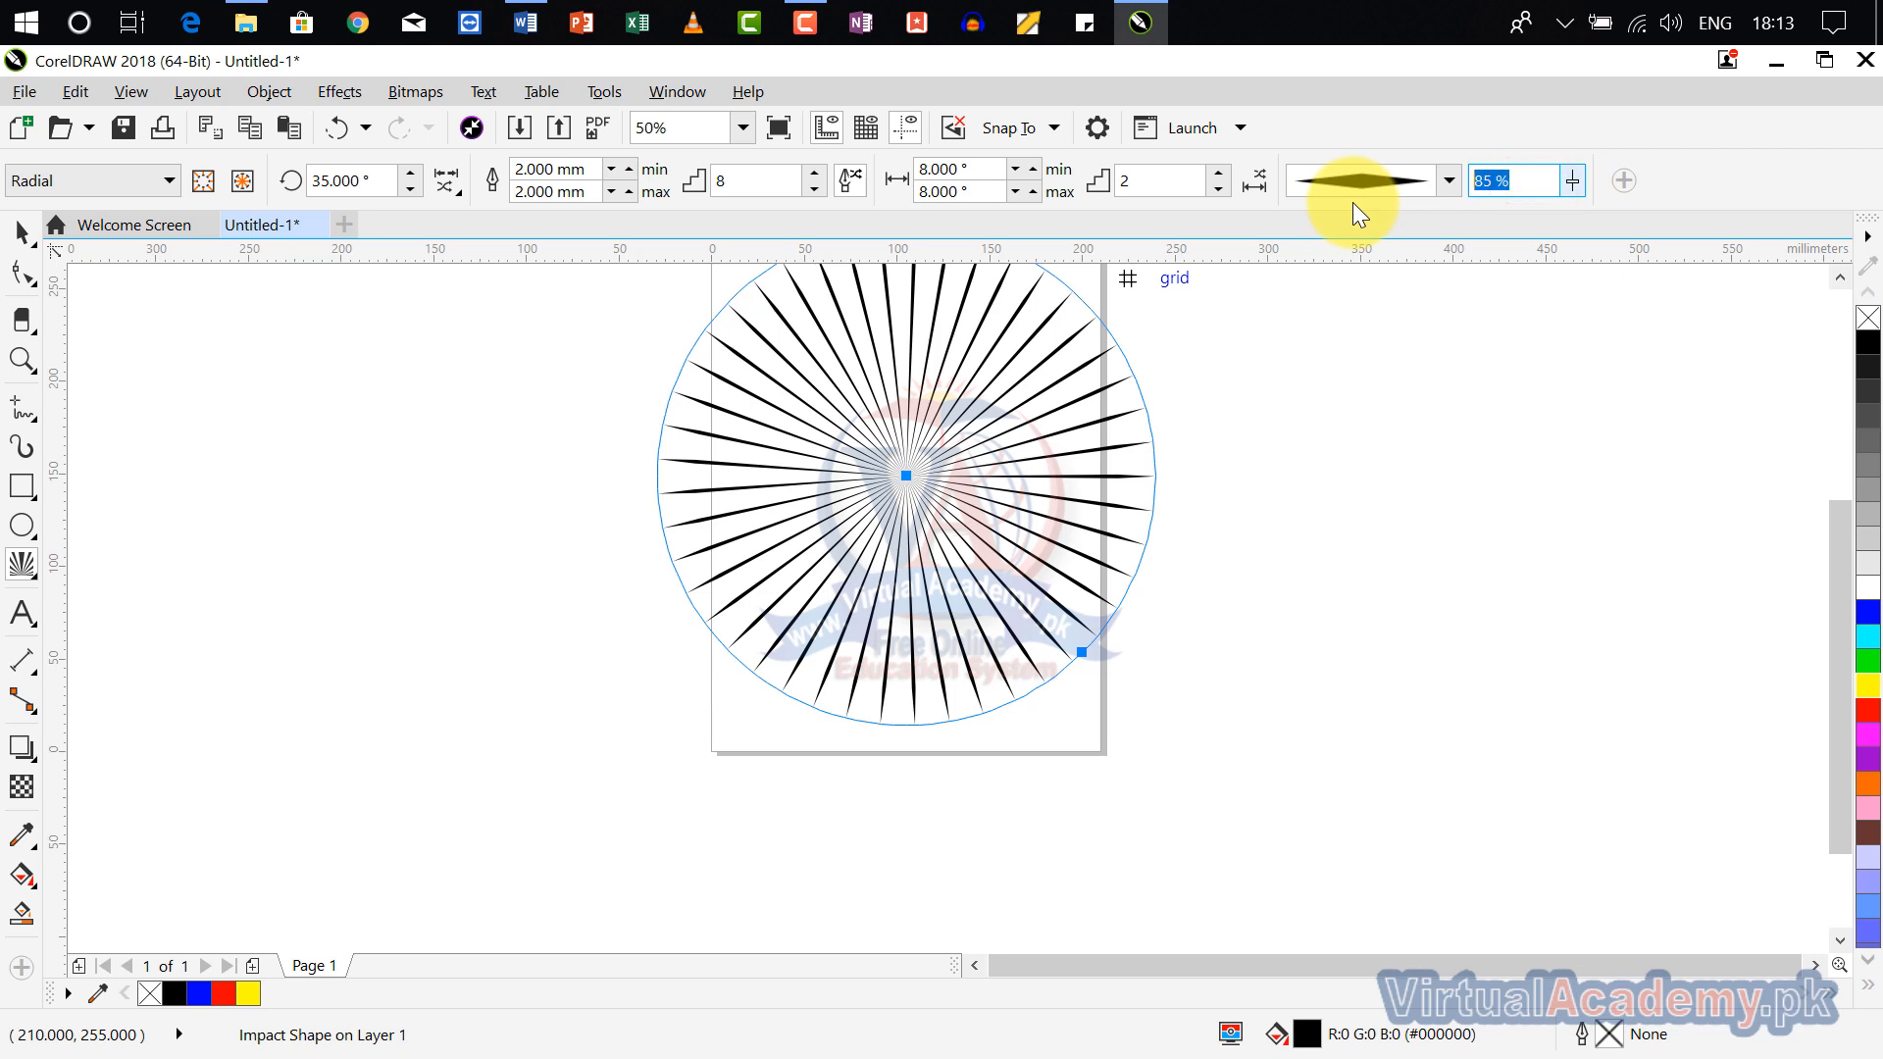
{"action": "type", "text": "50"}
{"action": "key", "text": "Return"}
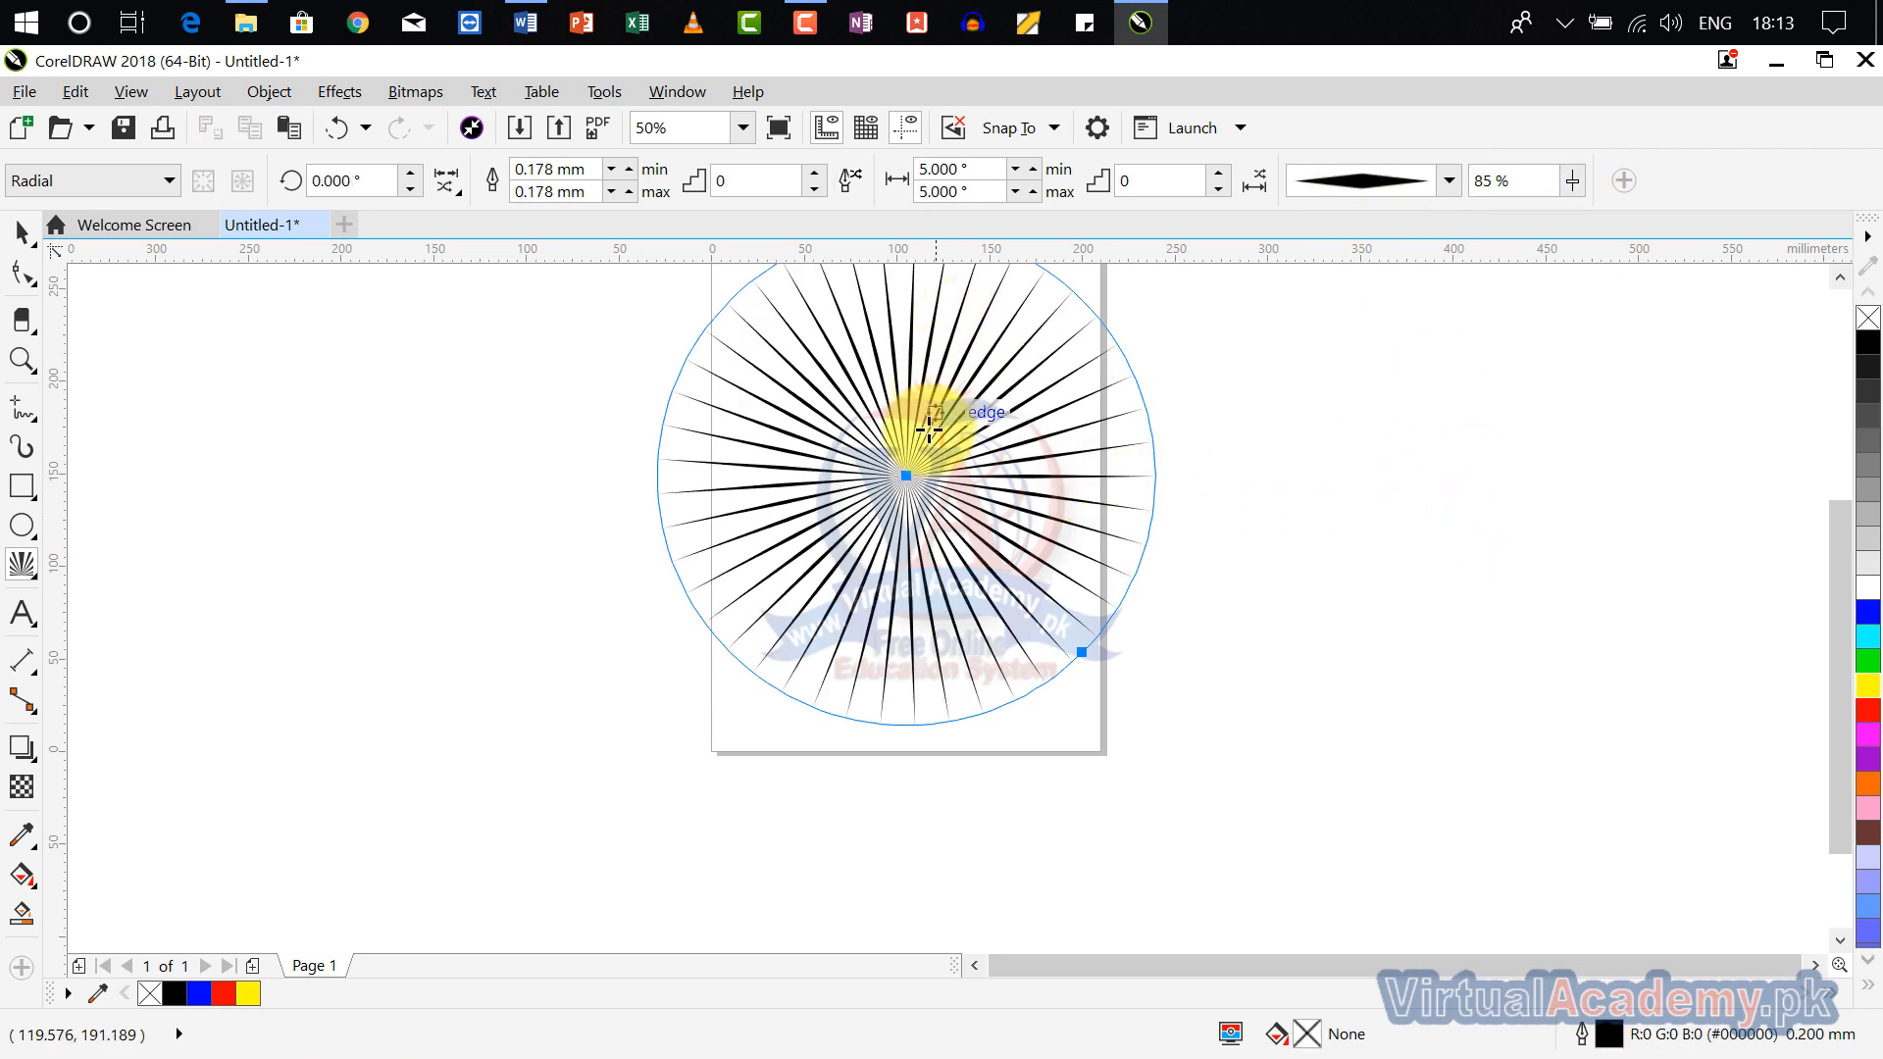
{"action": "left_click", "coordinate": [1532, 183]}
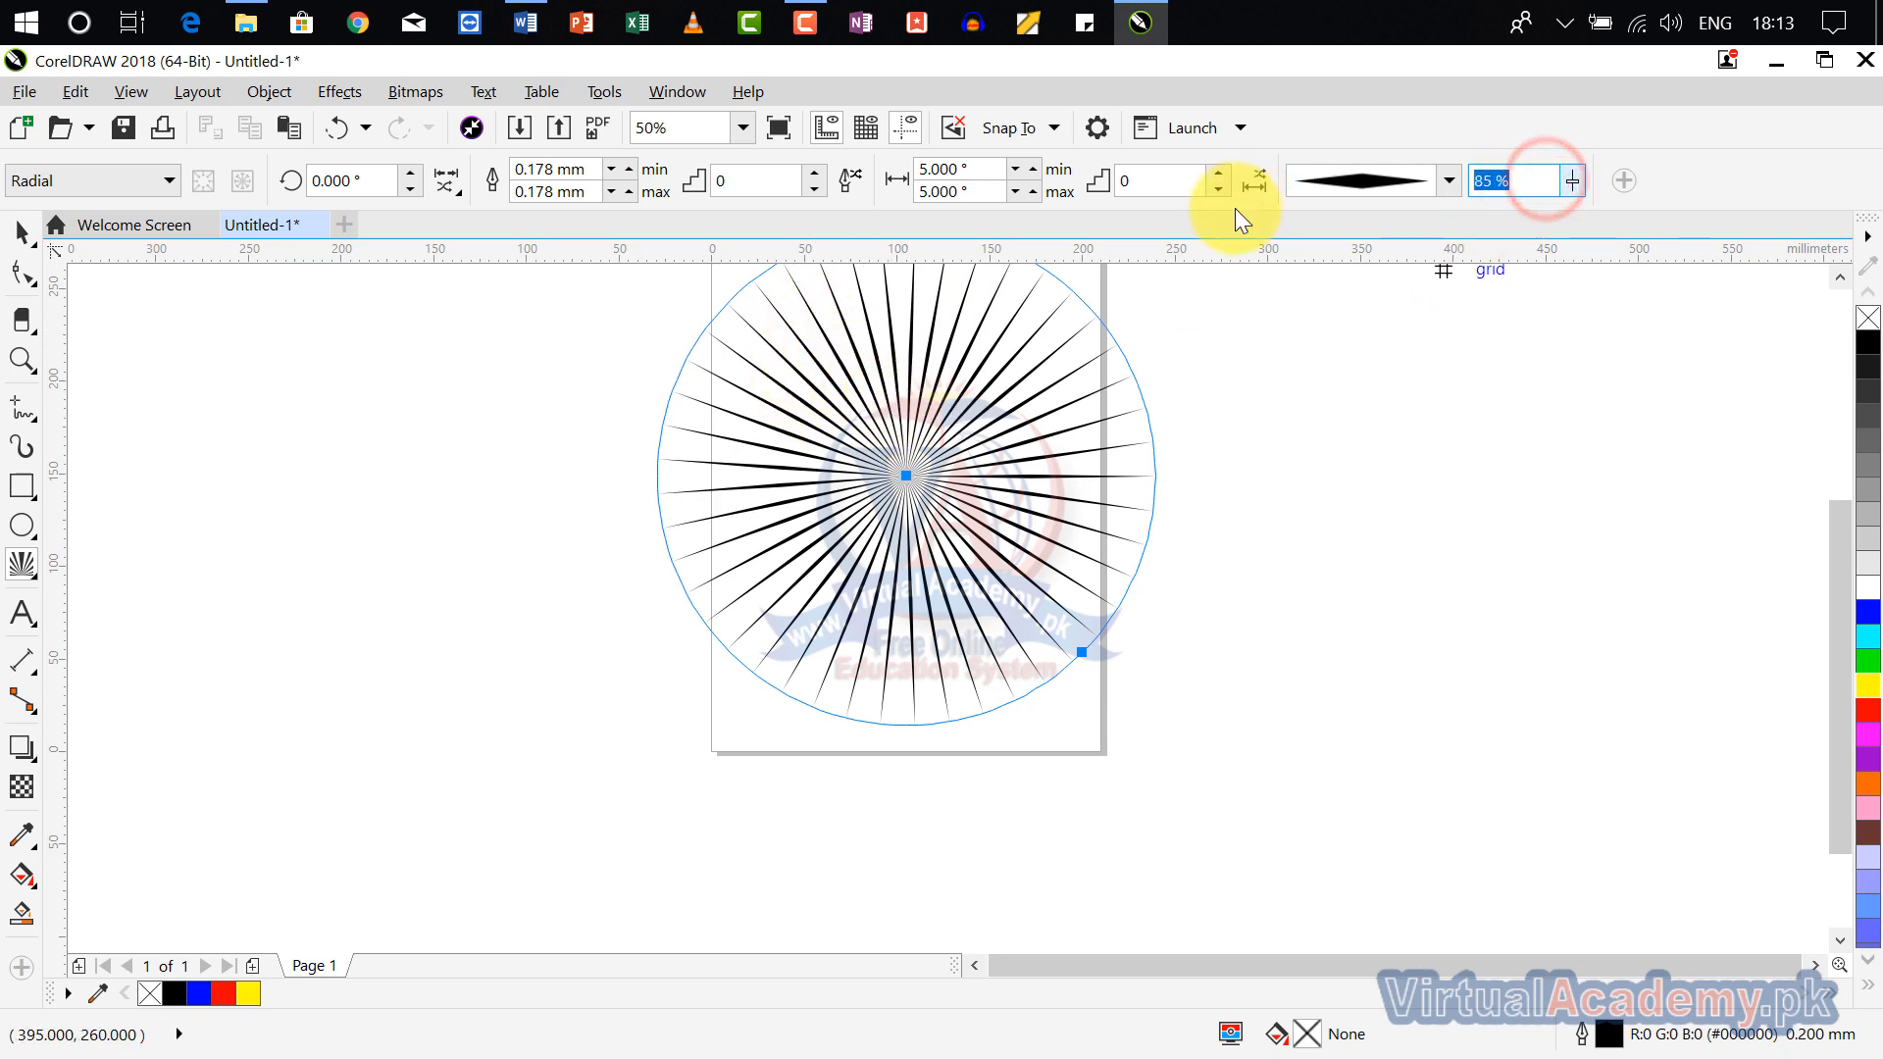
{"action": "type", "text": "5"}
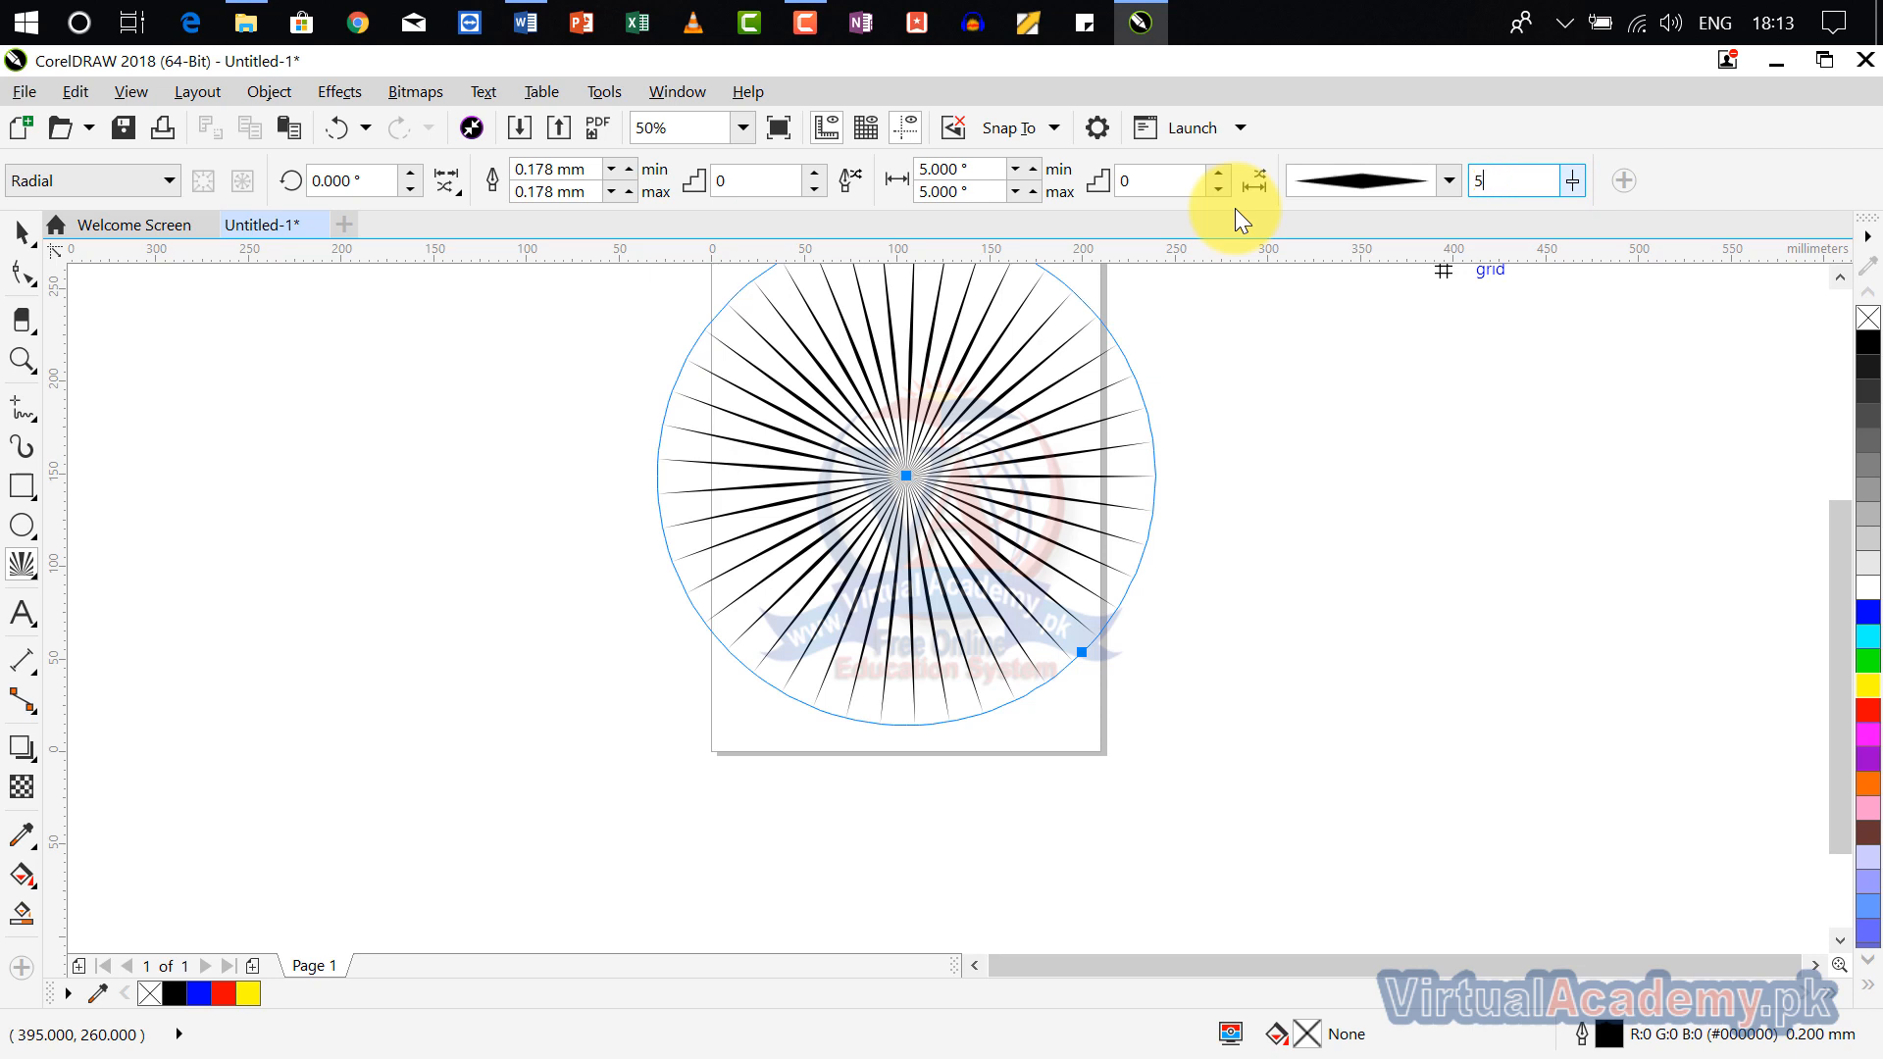
{"action": "type", "text": "0"}
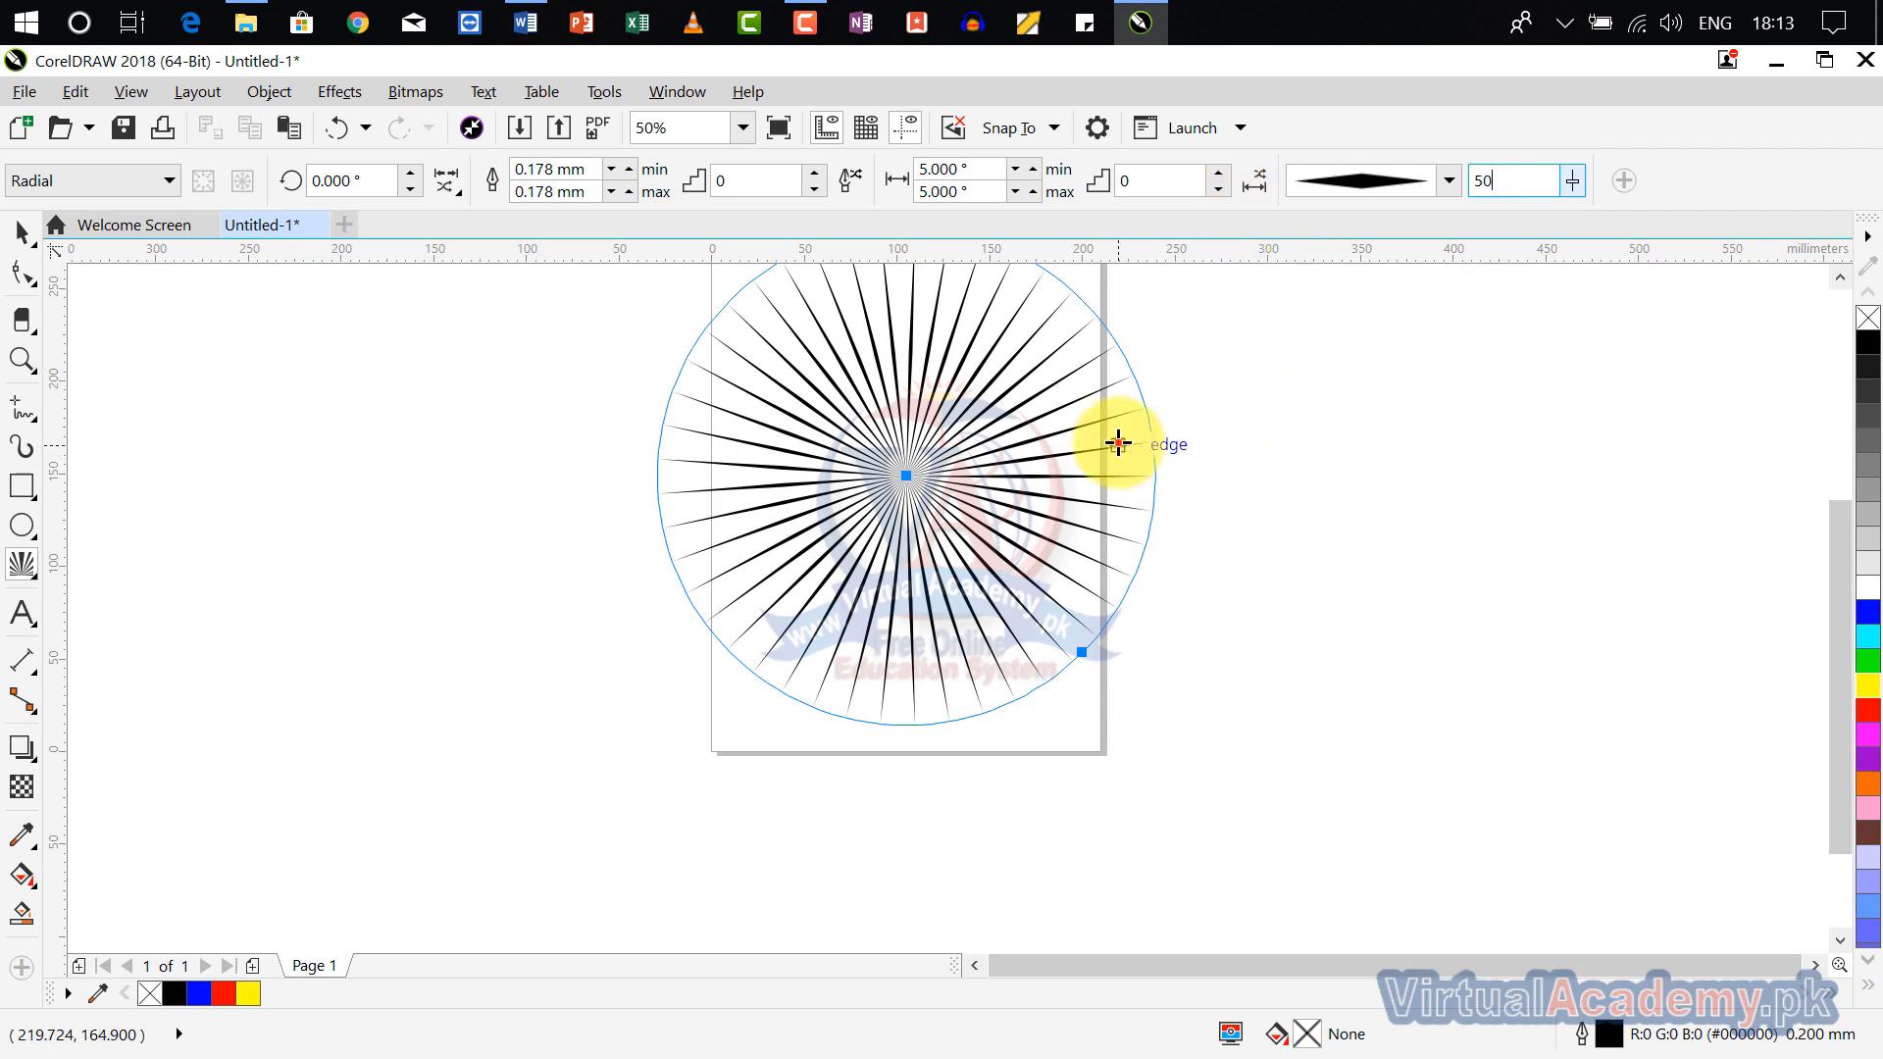
{"action": "left_click", "coordinate": [1116, 439]}
Step: Set the widest point of the existing impact effect's lines to 85%
{"action": "left_click", "coordinate": [1506, 180]}
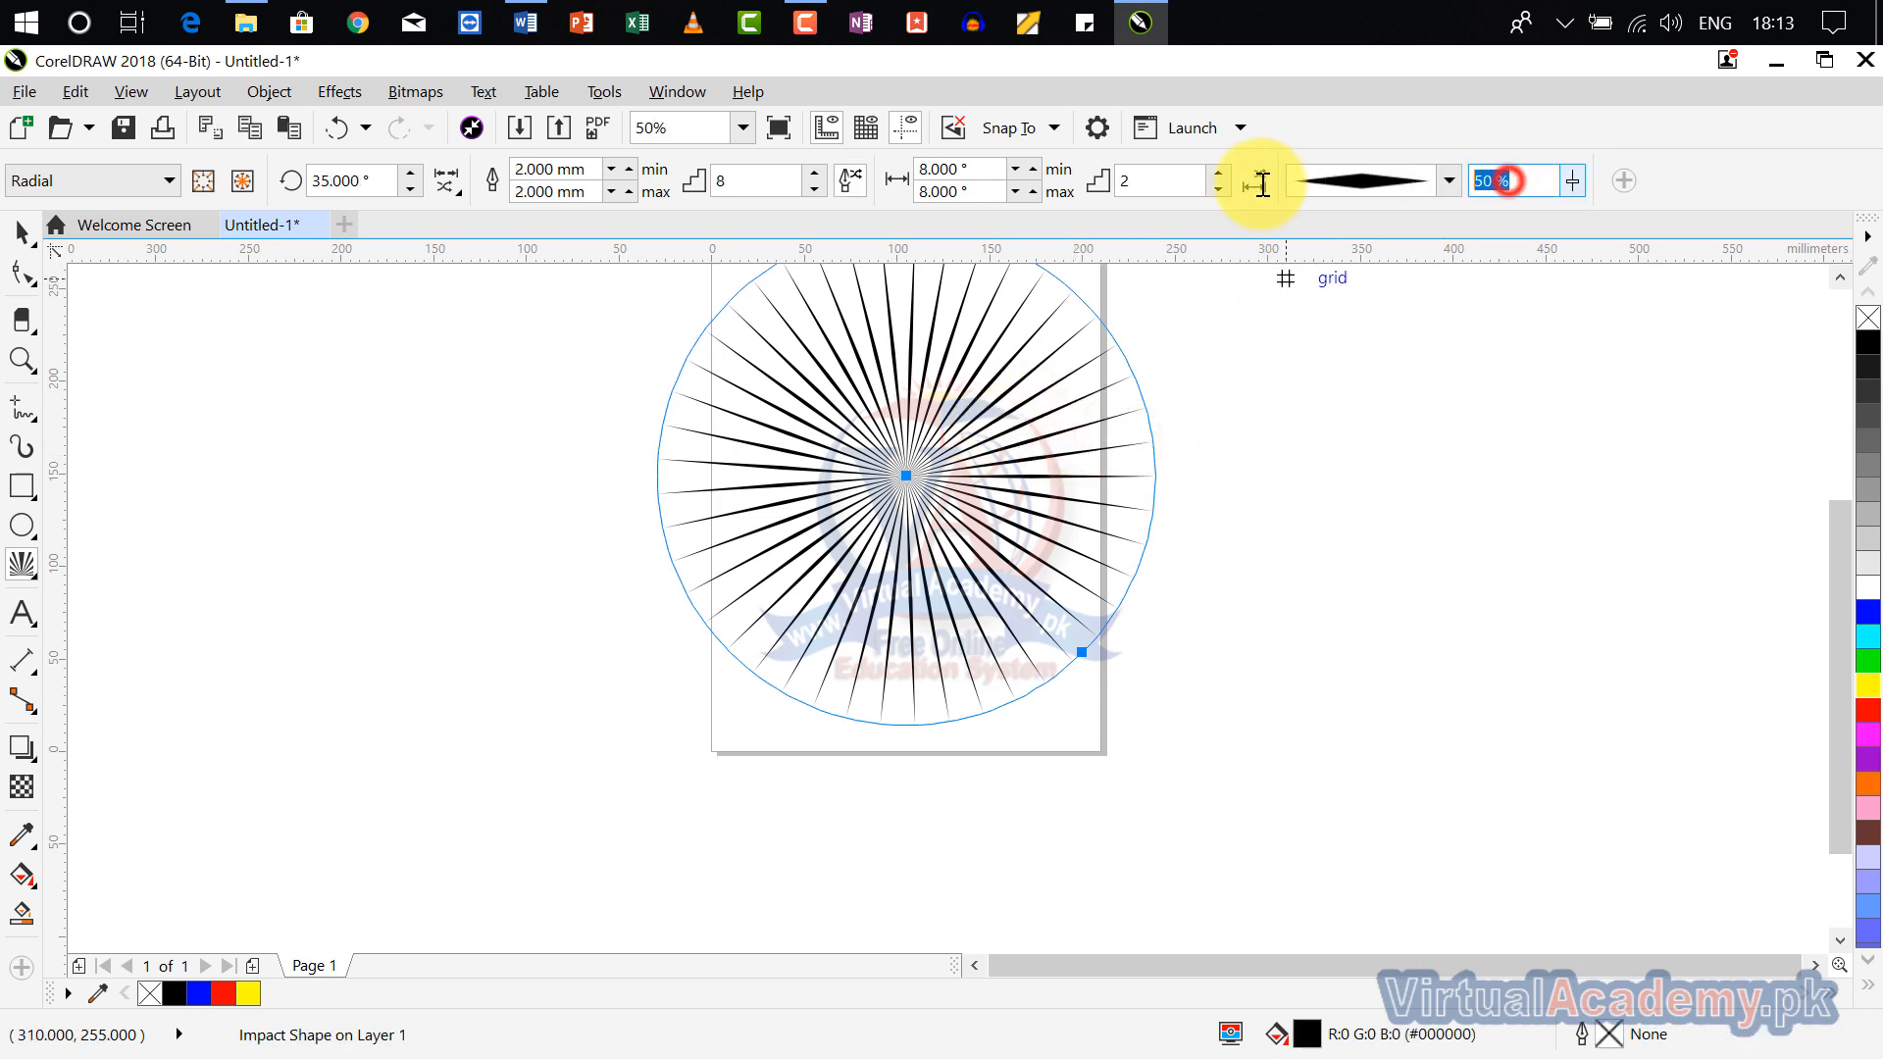
{"action": "type", "text": "85"}
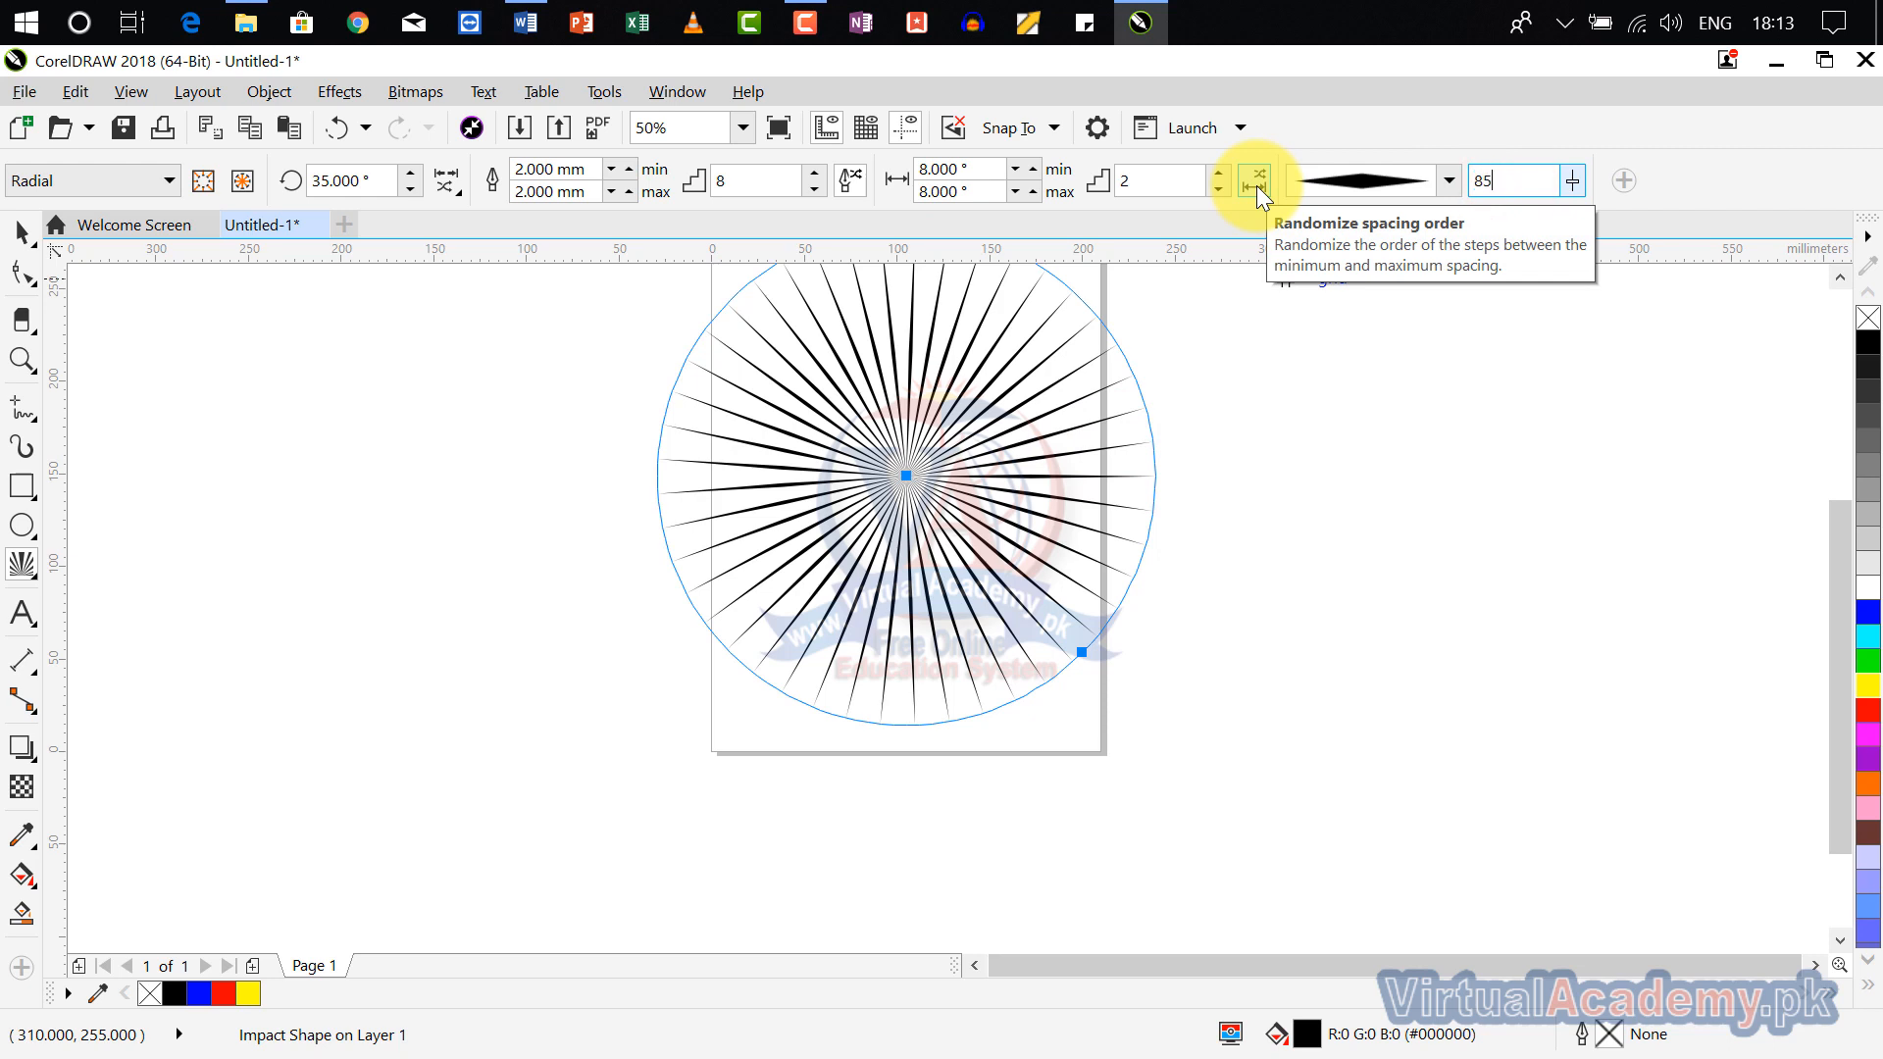
{"action": "left_click", "coordinate": [998, 417]}
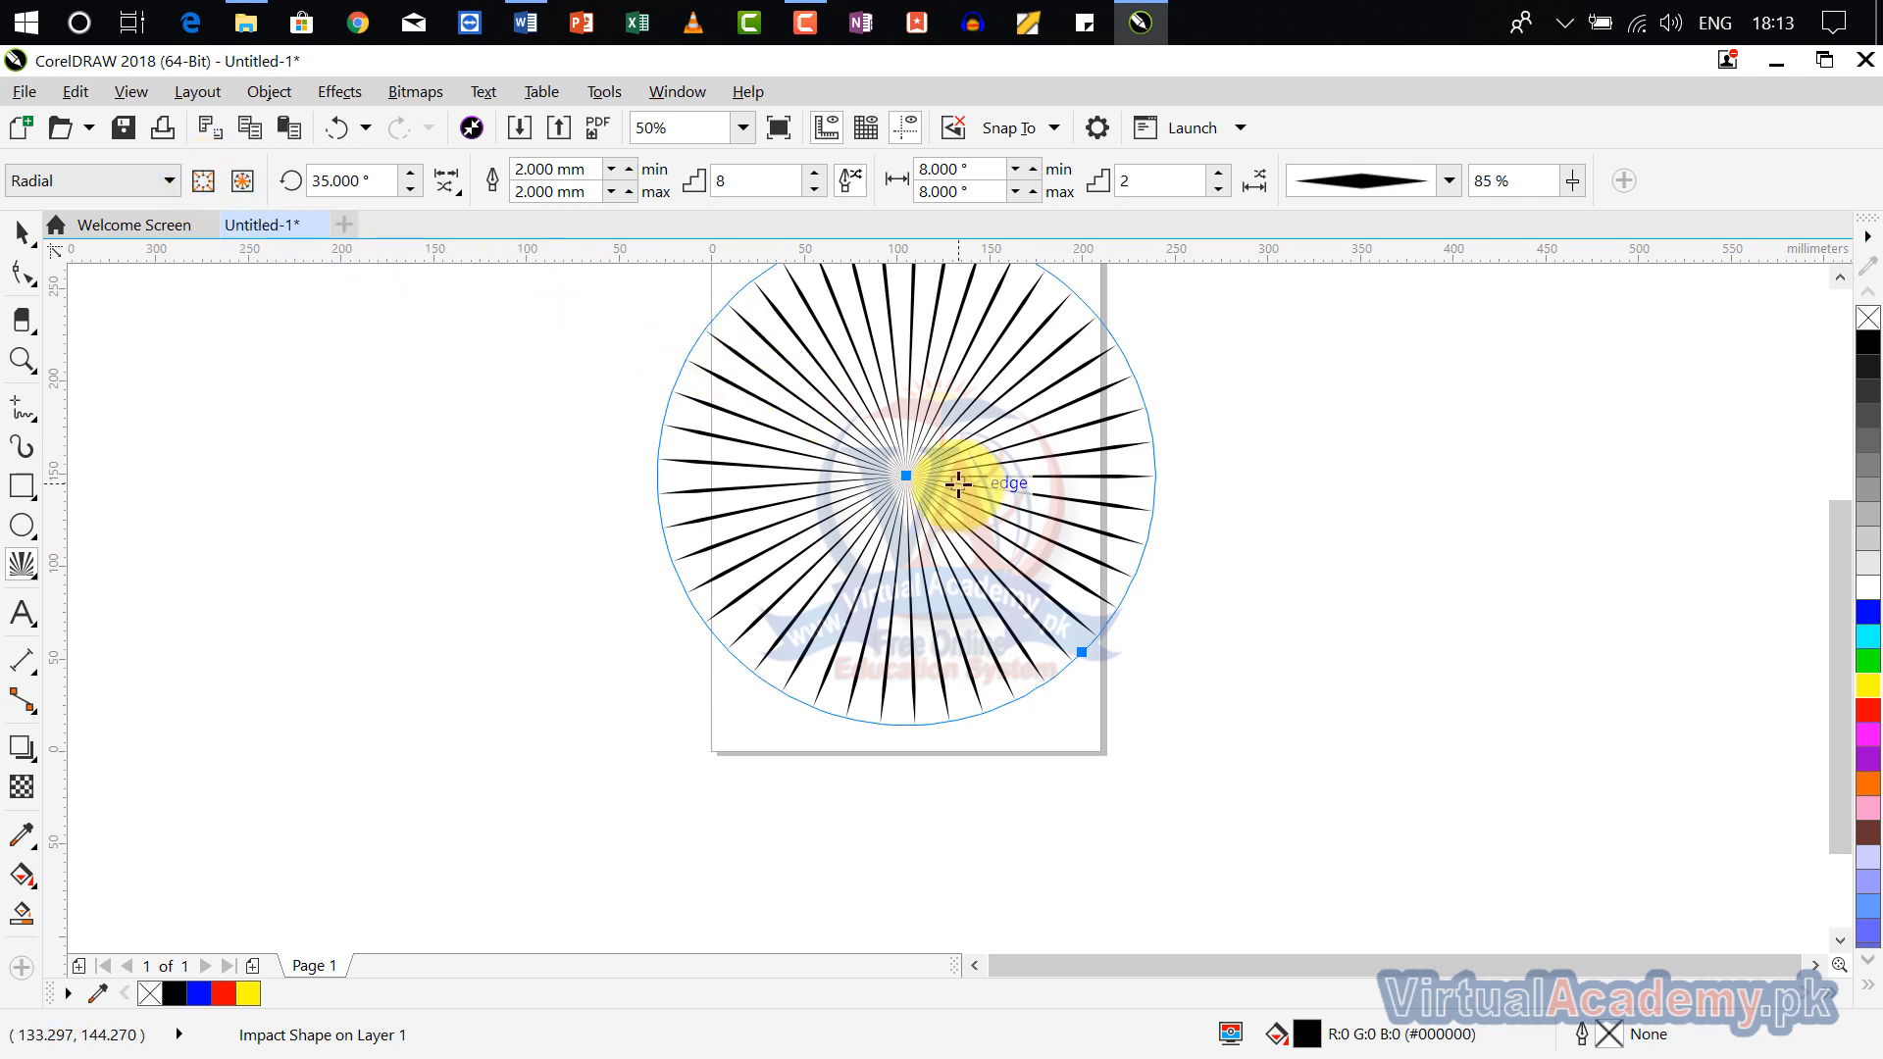
Step: Try 5 width steps on the impact effect, and change the number of width steps to 12
{"action": "left_click_drag", "start_coordinate": [958, 484], "coordinate": [928, 562]}
{"action": "left_click", "coordinate": [1125, 181]}
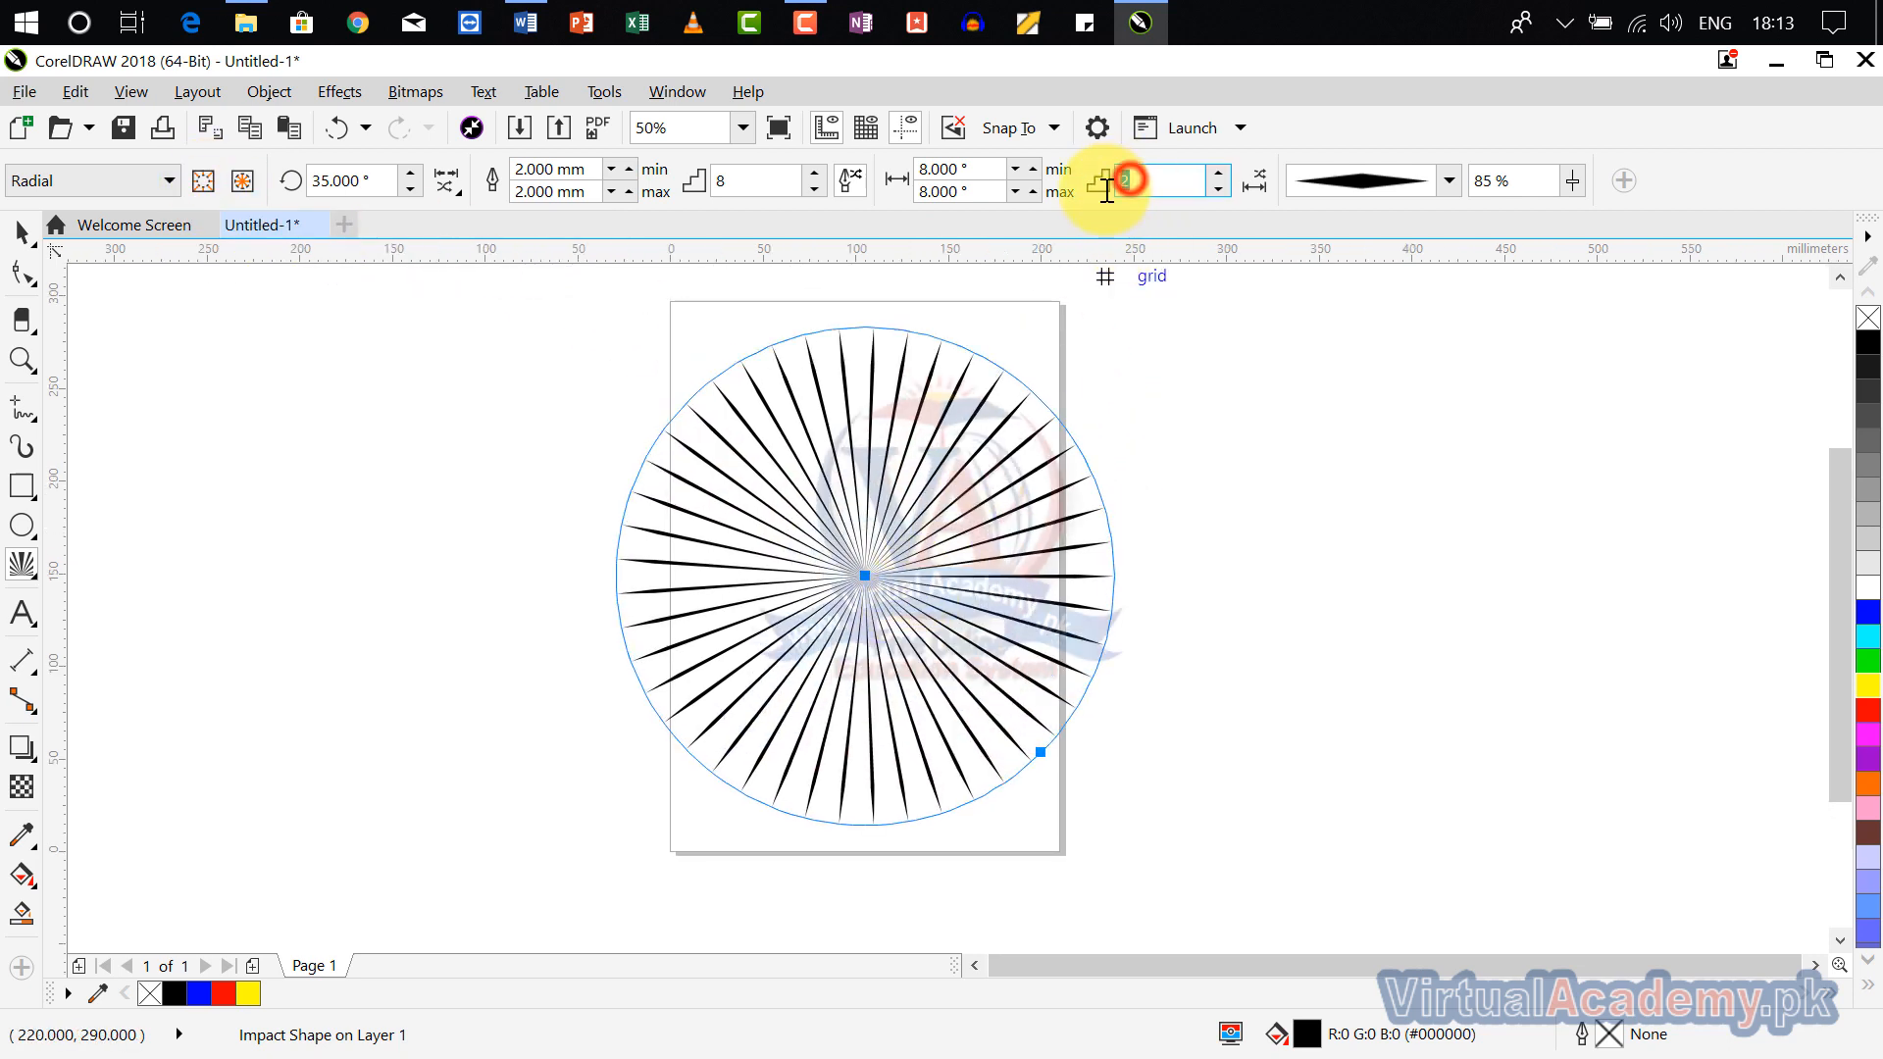
{"action": "left_click", "coordinate": [756, 180]}
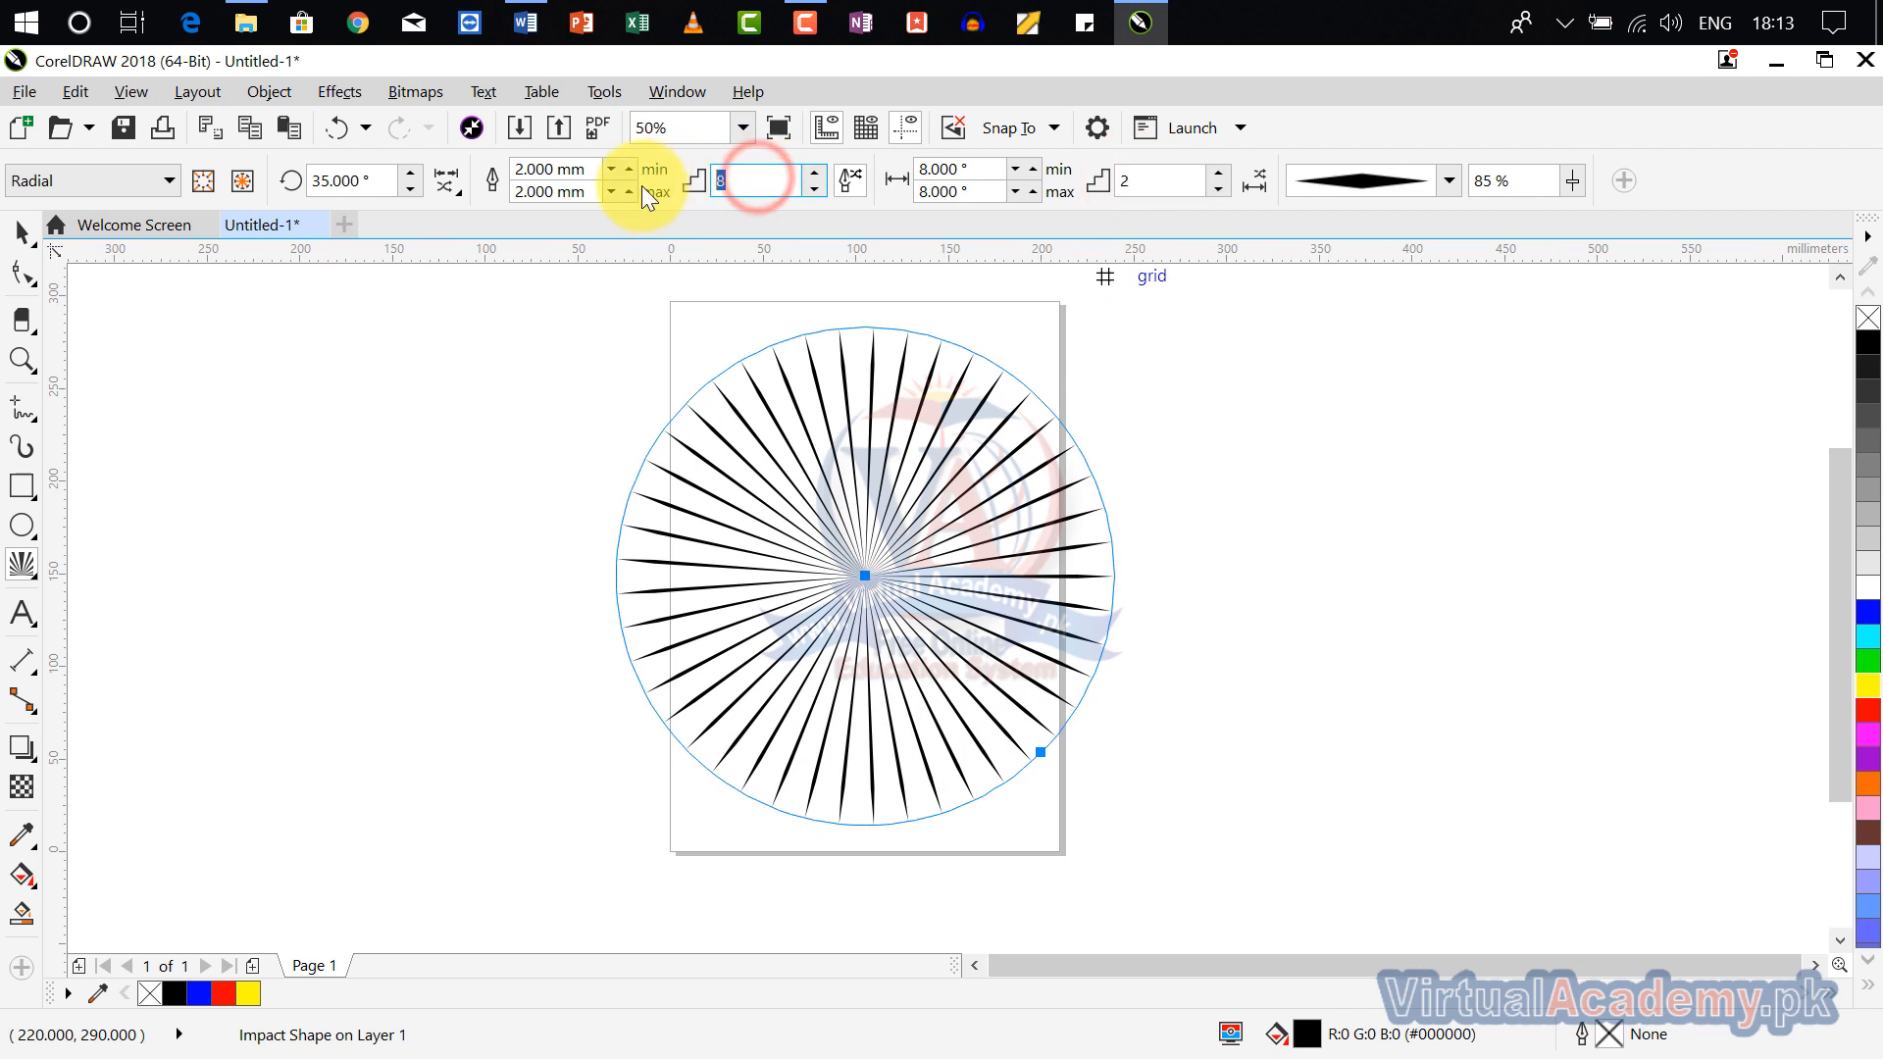
{"action": "type", "text": "5"}
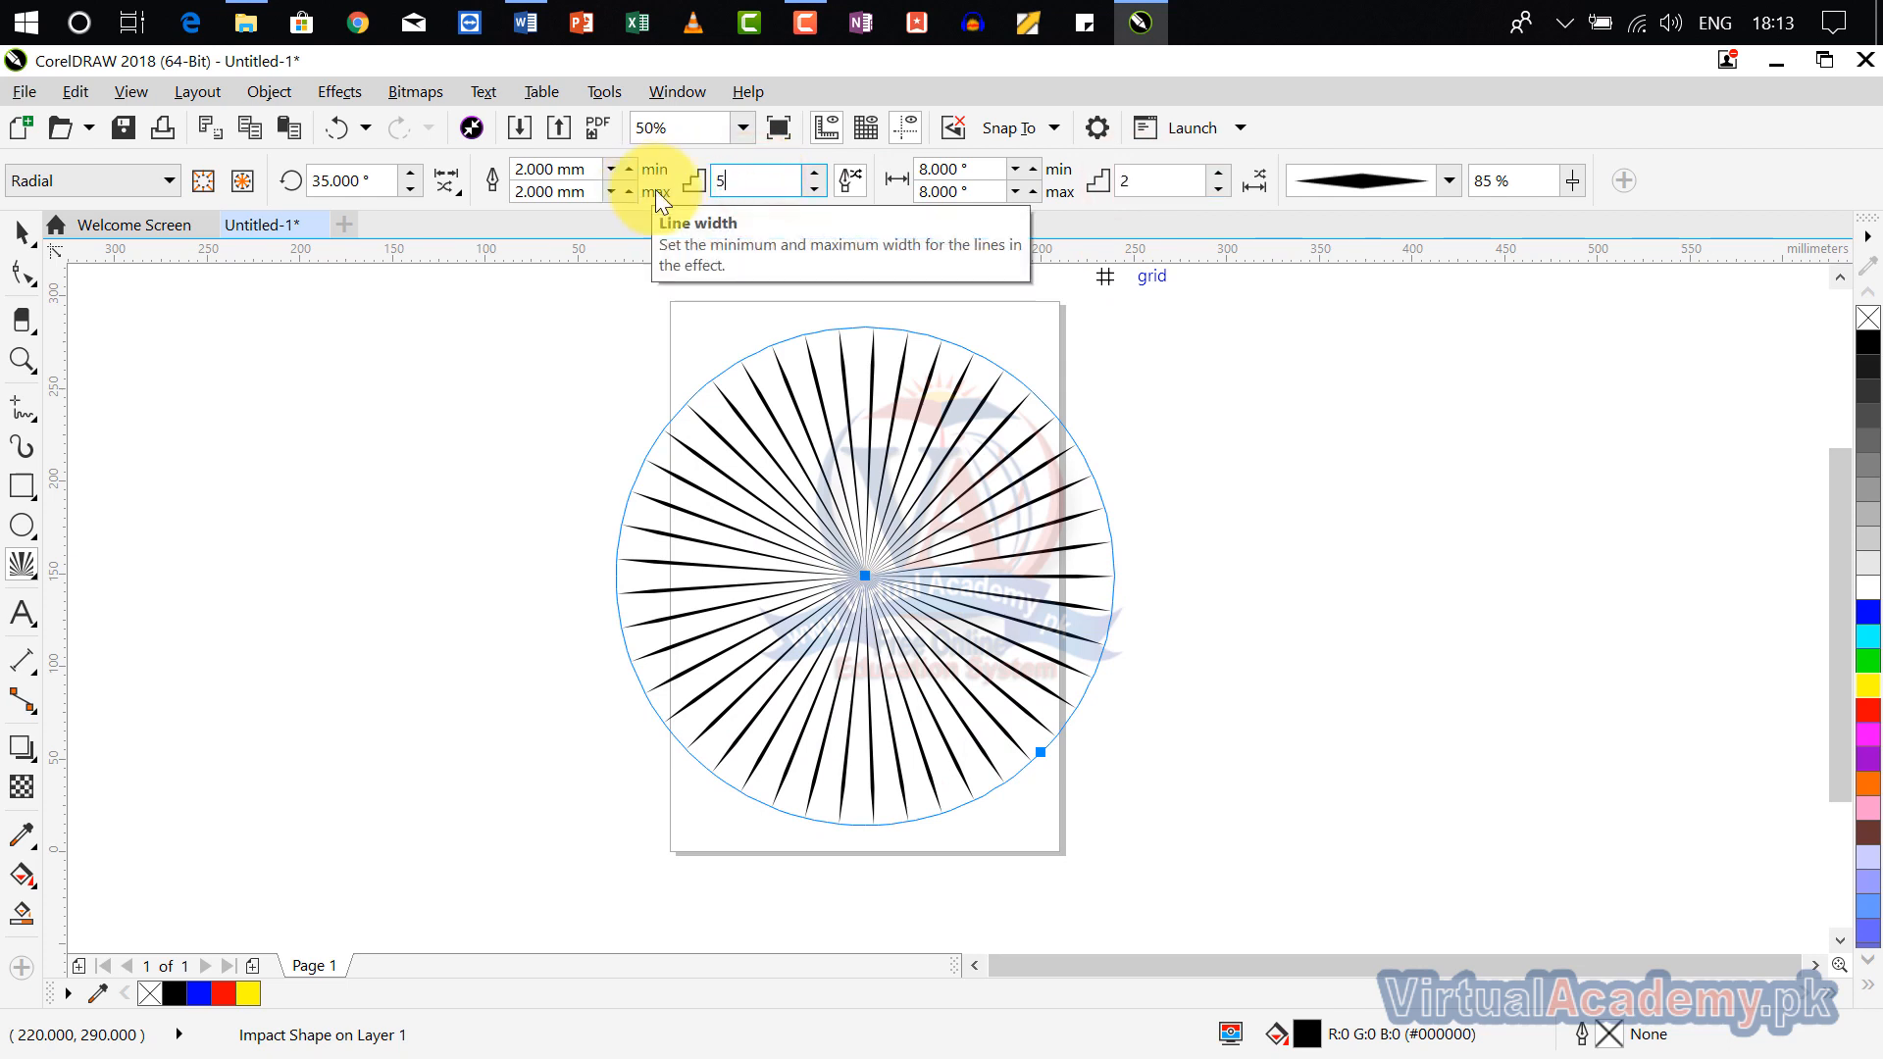
{"action": "left_click", "coordinate": [812, 227]}
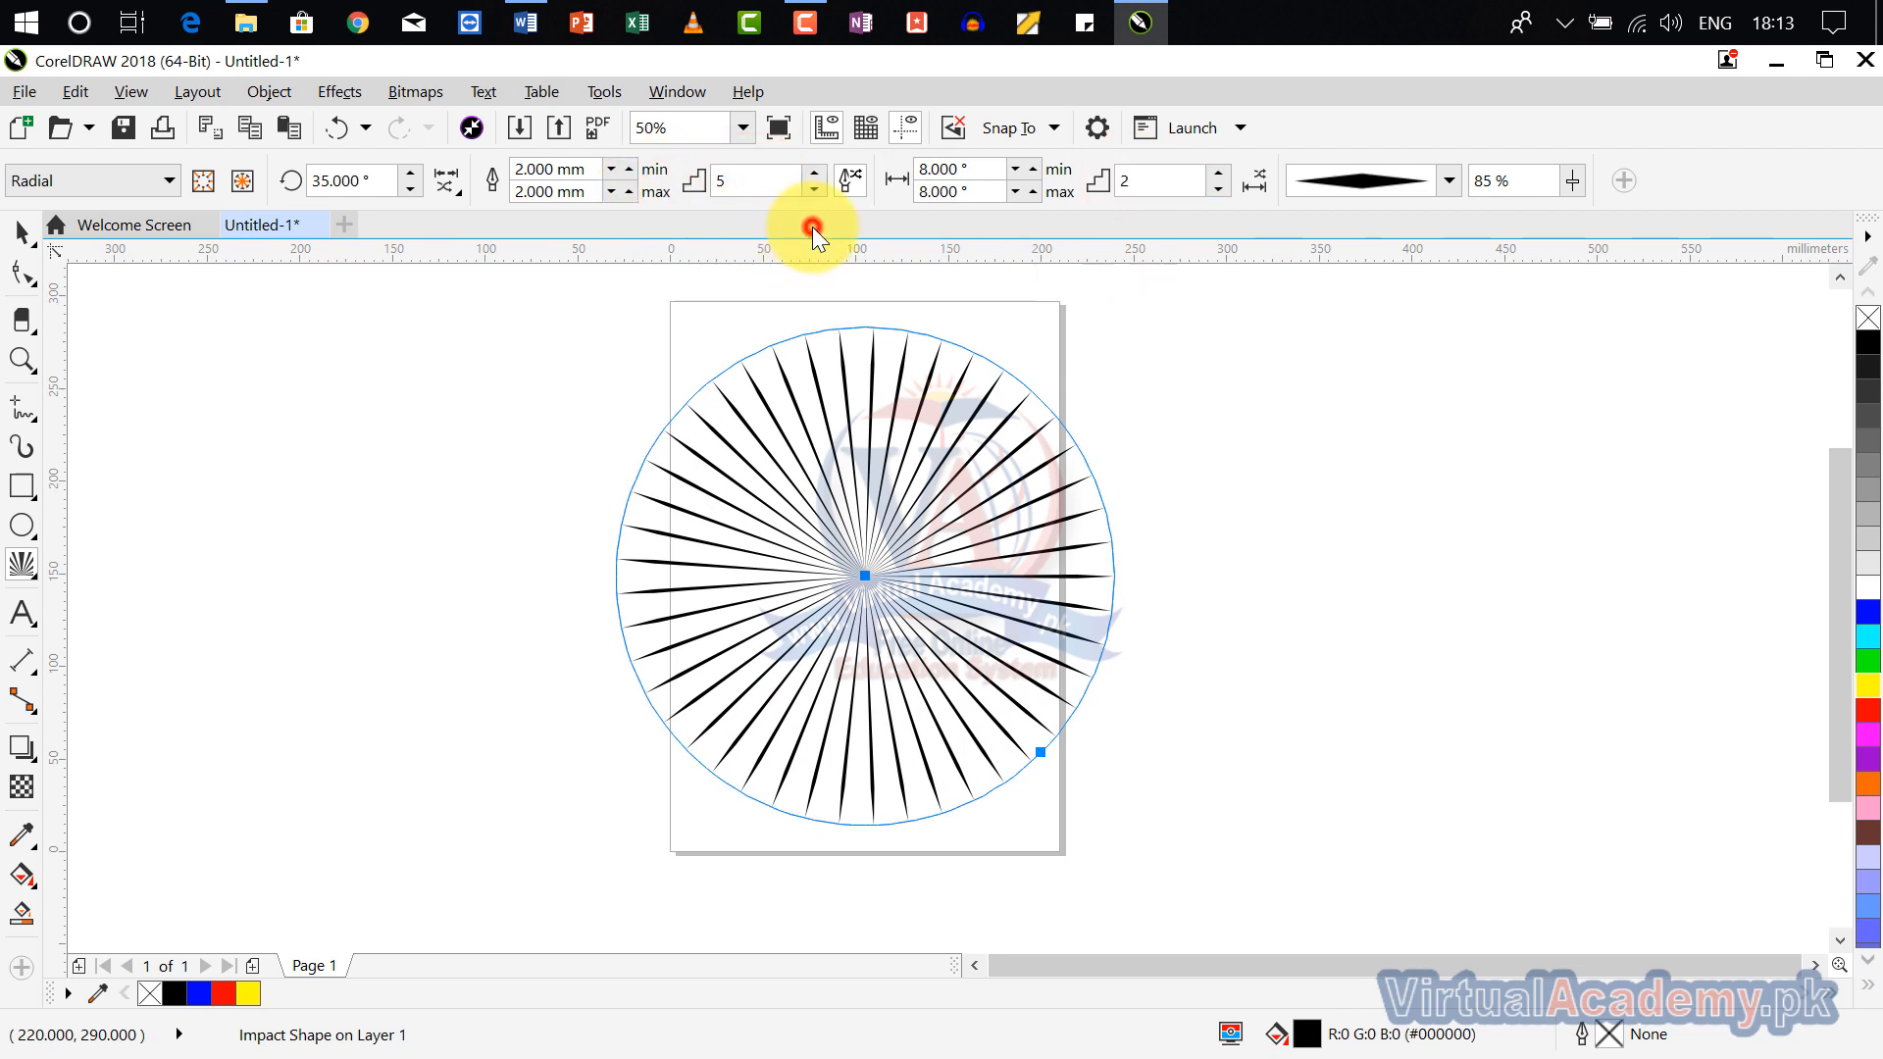
{"action": "double_click", "coordinate": [769, 182]}
{"action": "type", "text": "12"}
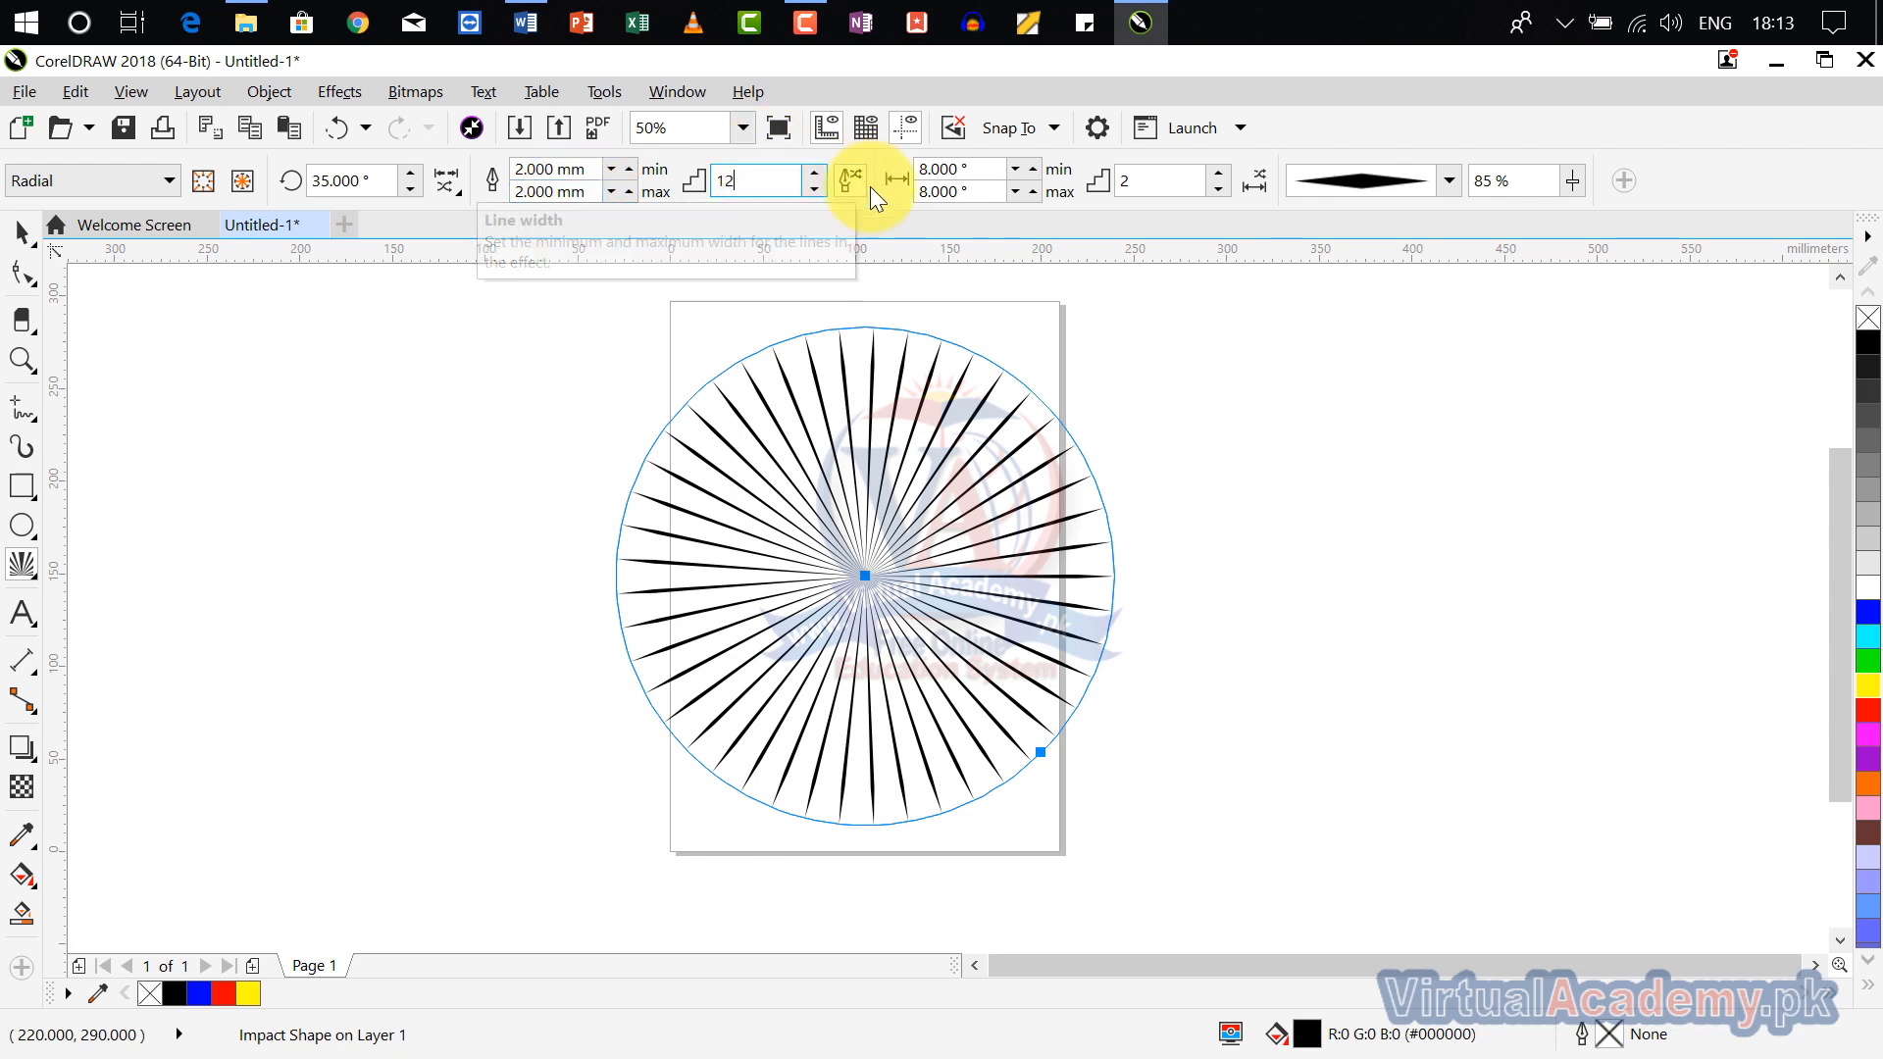
{"action": "left_click", "coordinate": [874, 261]}
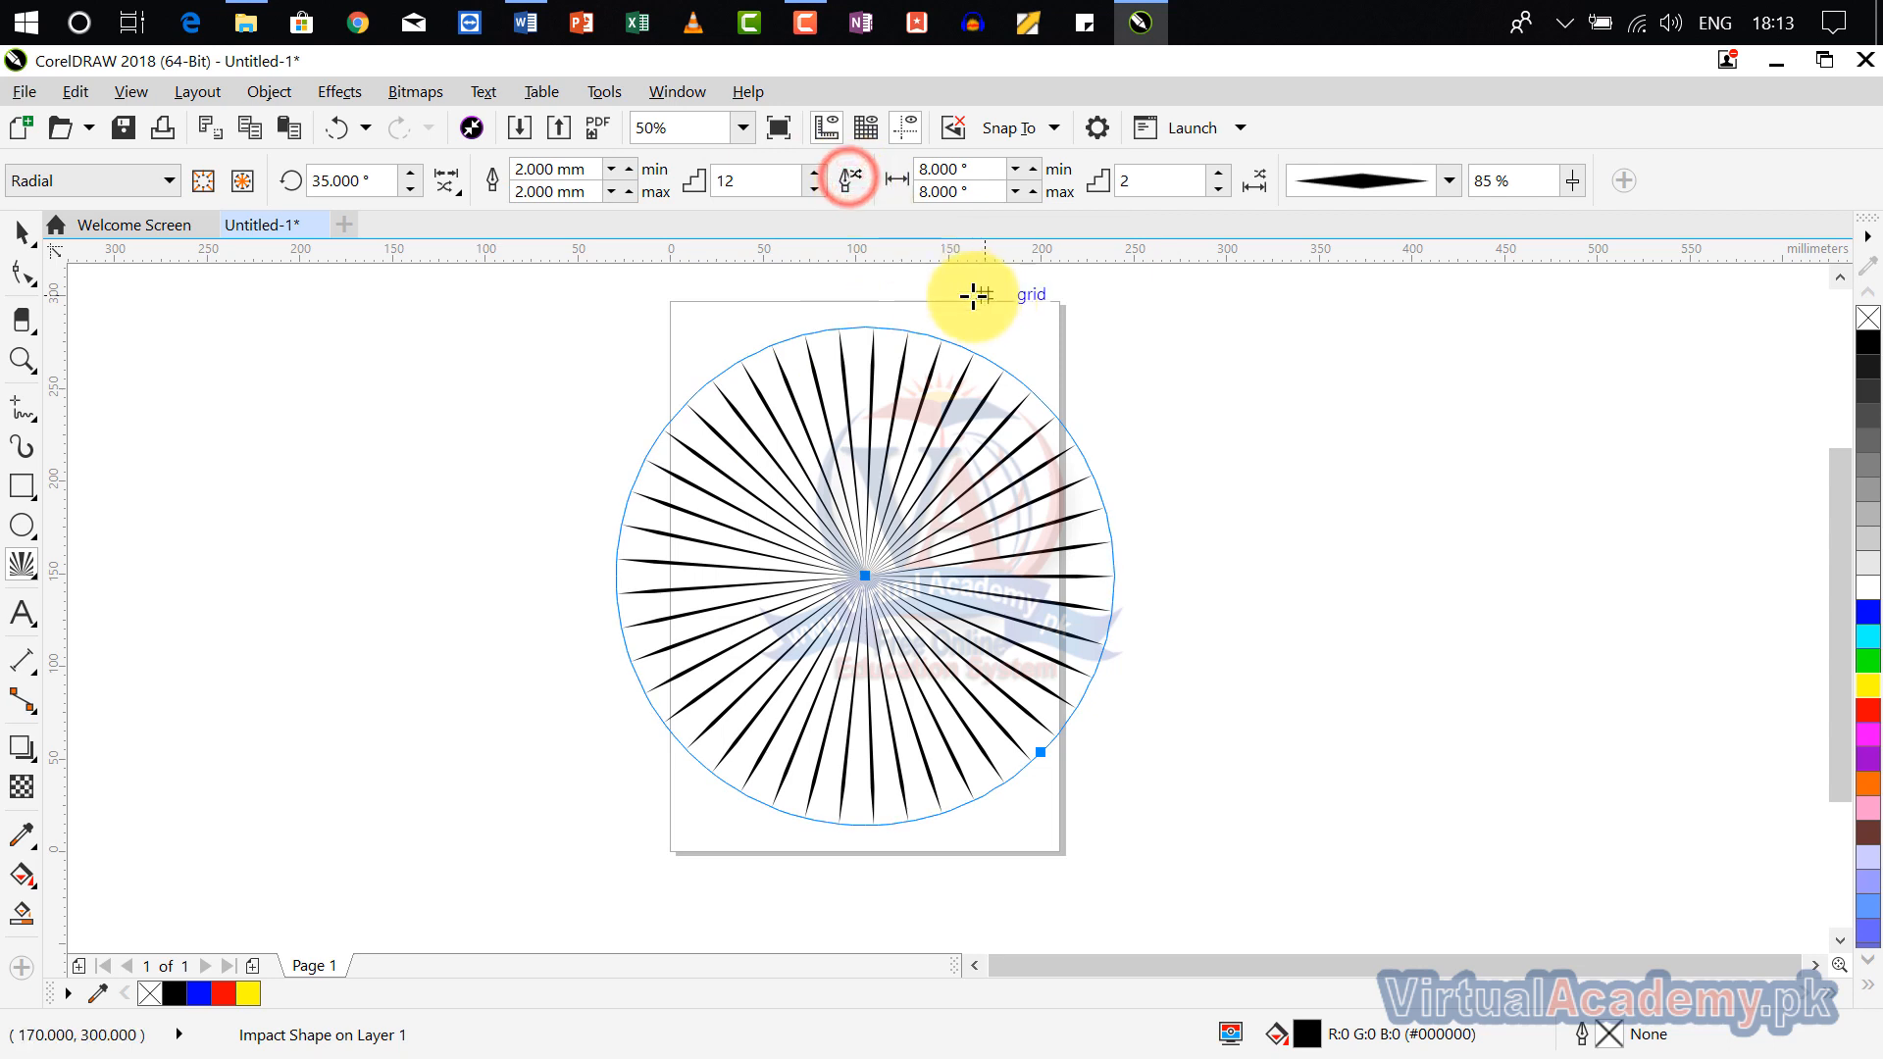
Step: Set the impact effect's number of spacing steps to 8 and deselect it
{"action": "left_click", "coordinate": [661, 178]}
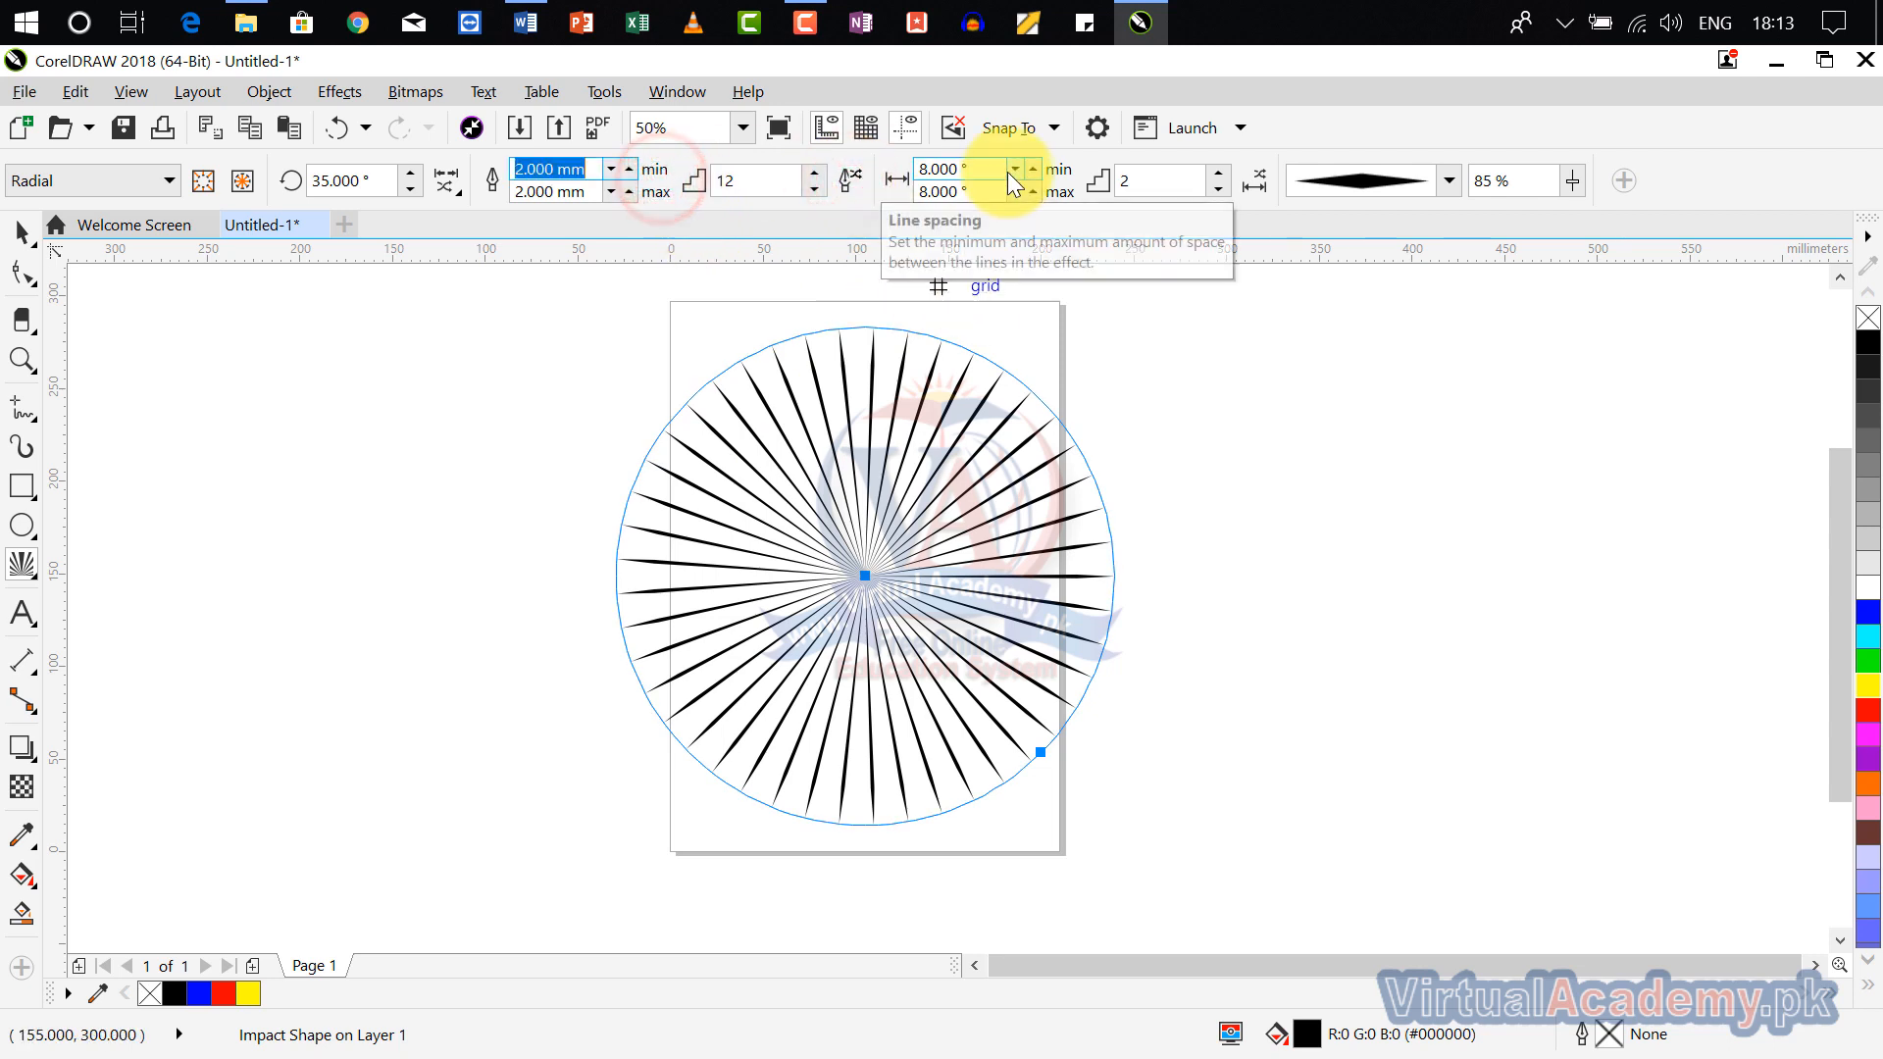
{"action": "left_click", "coordinate": [1222, 175]}
{"action": "left_click", "coordinate": [1222, 175]}
{"action": "left_click", "coordinate": [1222, 174]}
{"action": "left_click", "coordinate": [1222, 175]}
{"action": "left_click", "coordinate": [1222, 174]}
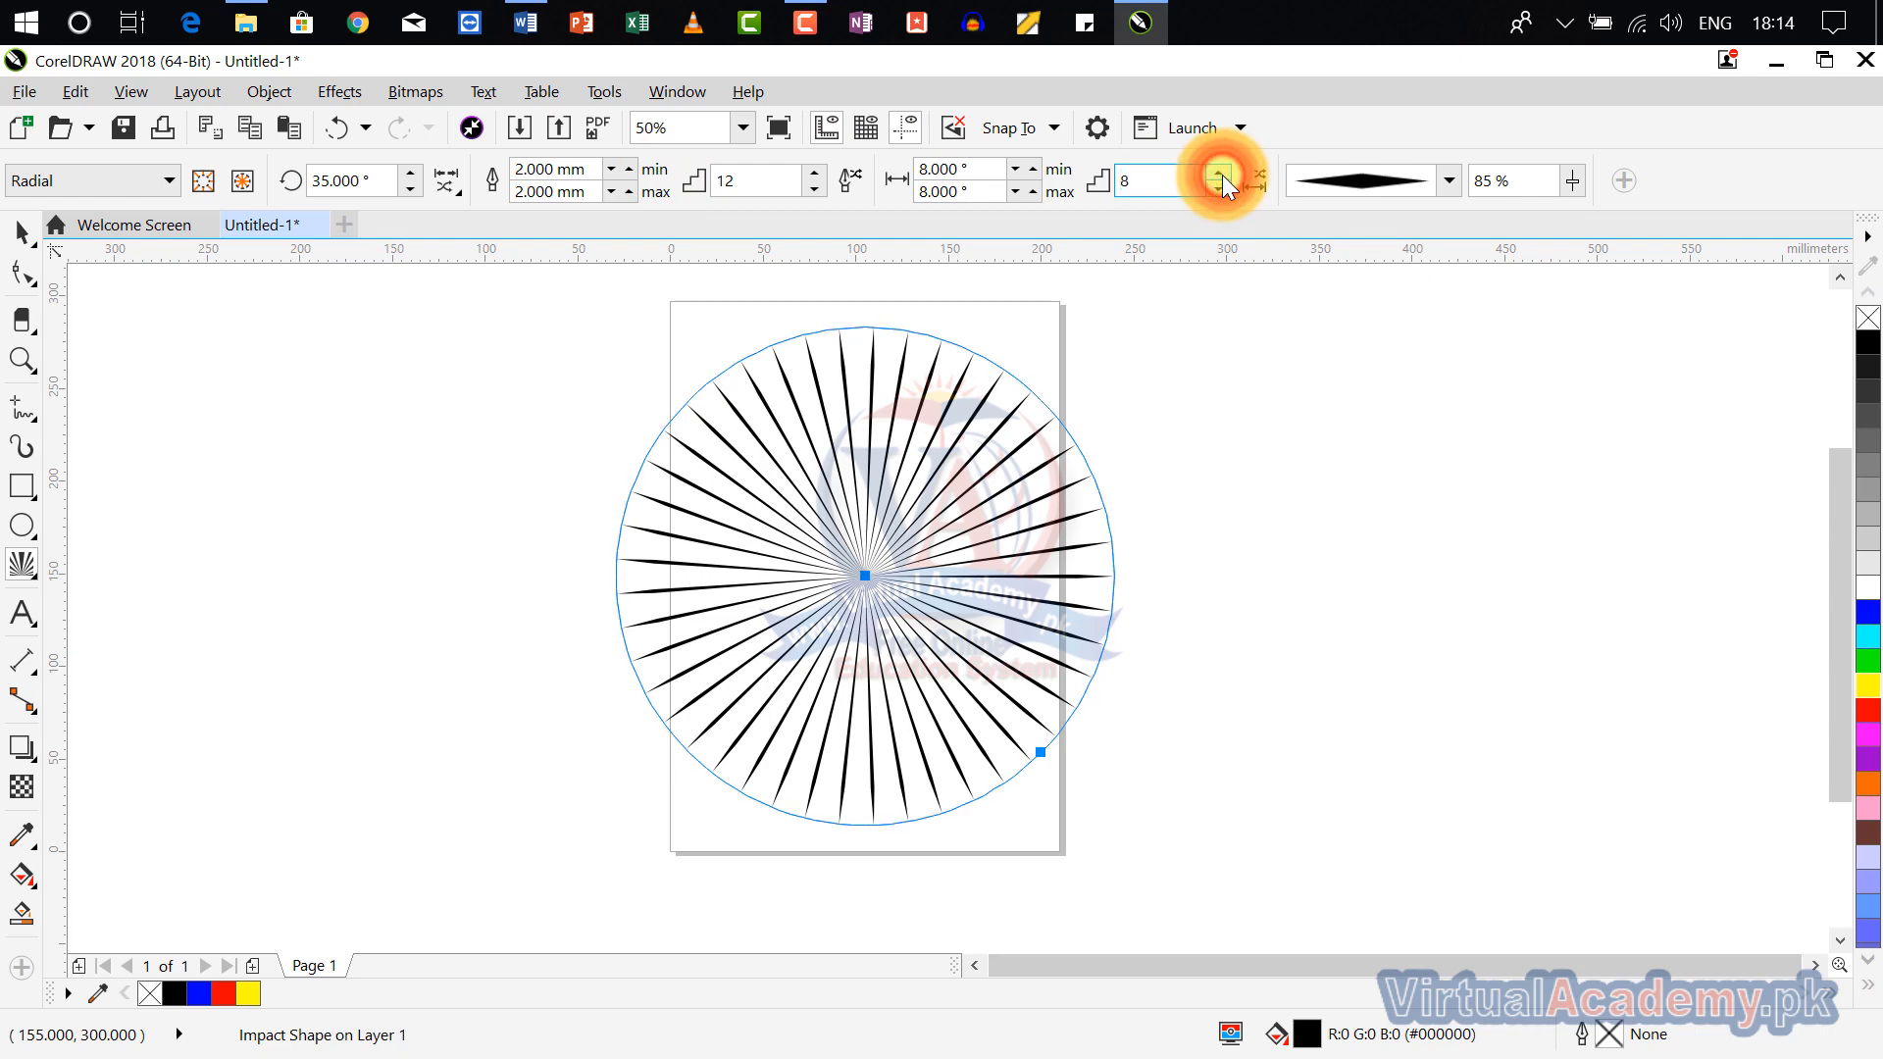
{"action": "left_click", "coordinate": [1206, 399]}
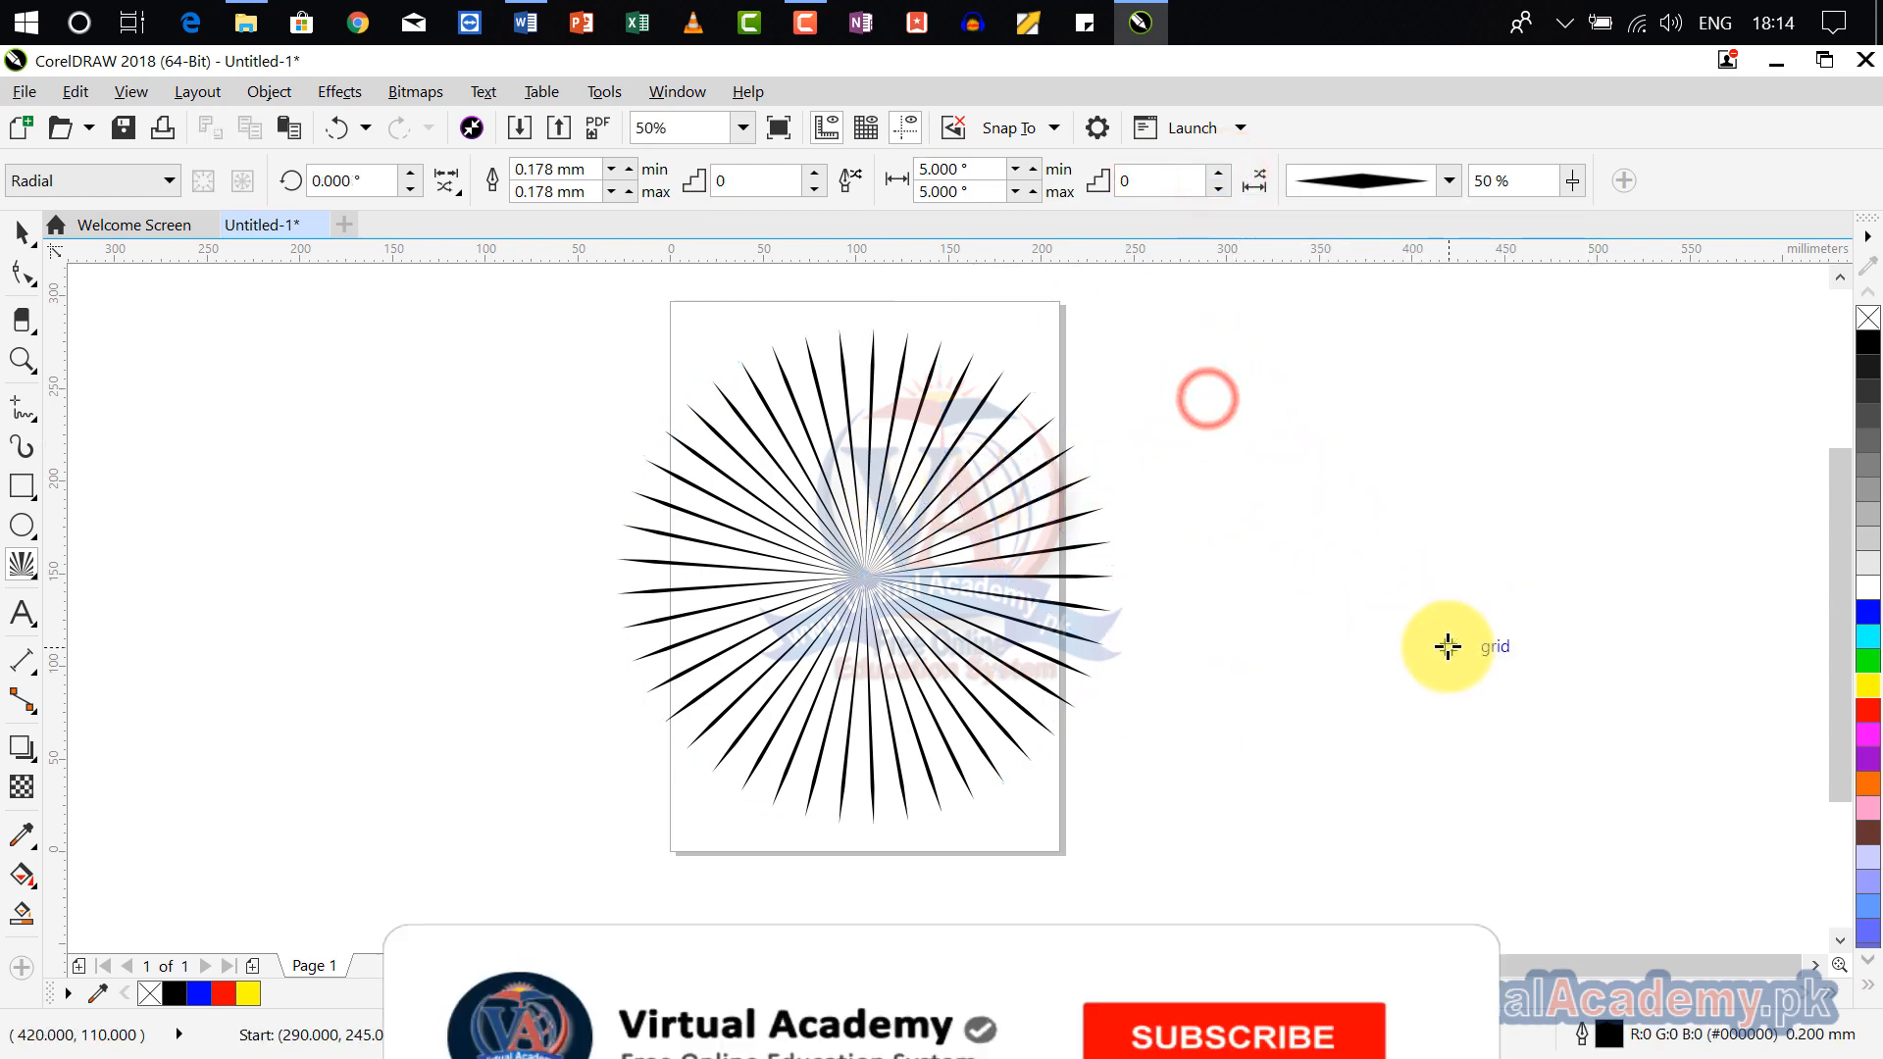
Step: Draw a second radial impact effect beside the page and set its minimum and maximum line width to 2 mm
{"action": "mouse_move", "coordinate": [1207, 400]}
{"action": "left_mouse_down"}
{"action": "mouse_move", "coordinate": [1343, 527]}
{"action": "mouse_move", "coordinate": [916, 671]}
{"action": "left_mouse_up"}
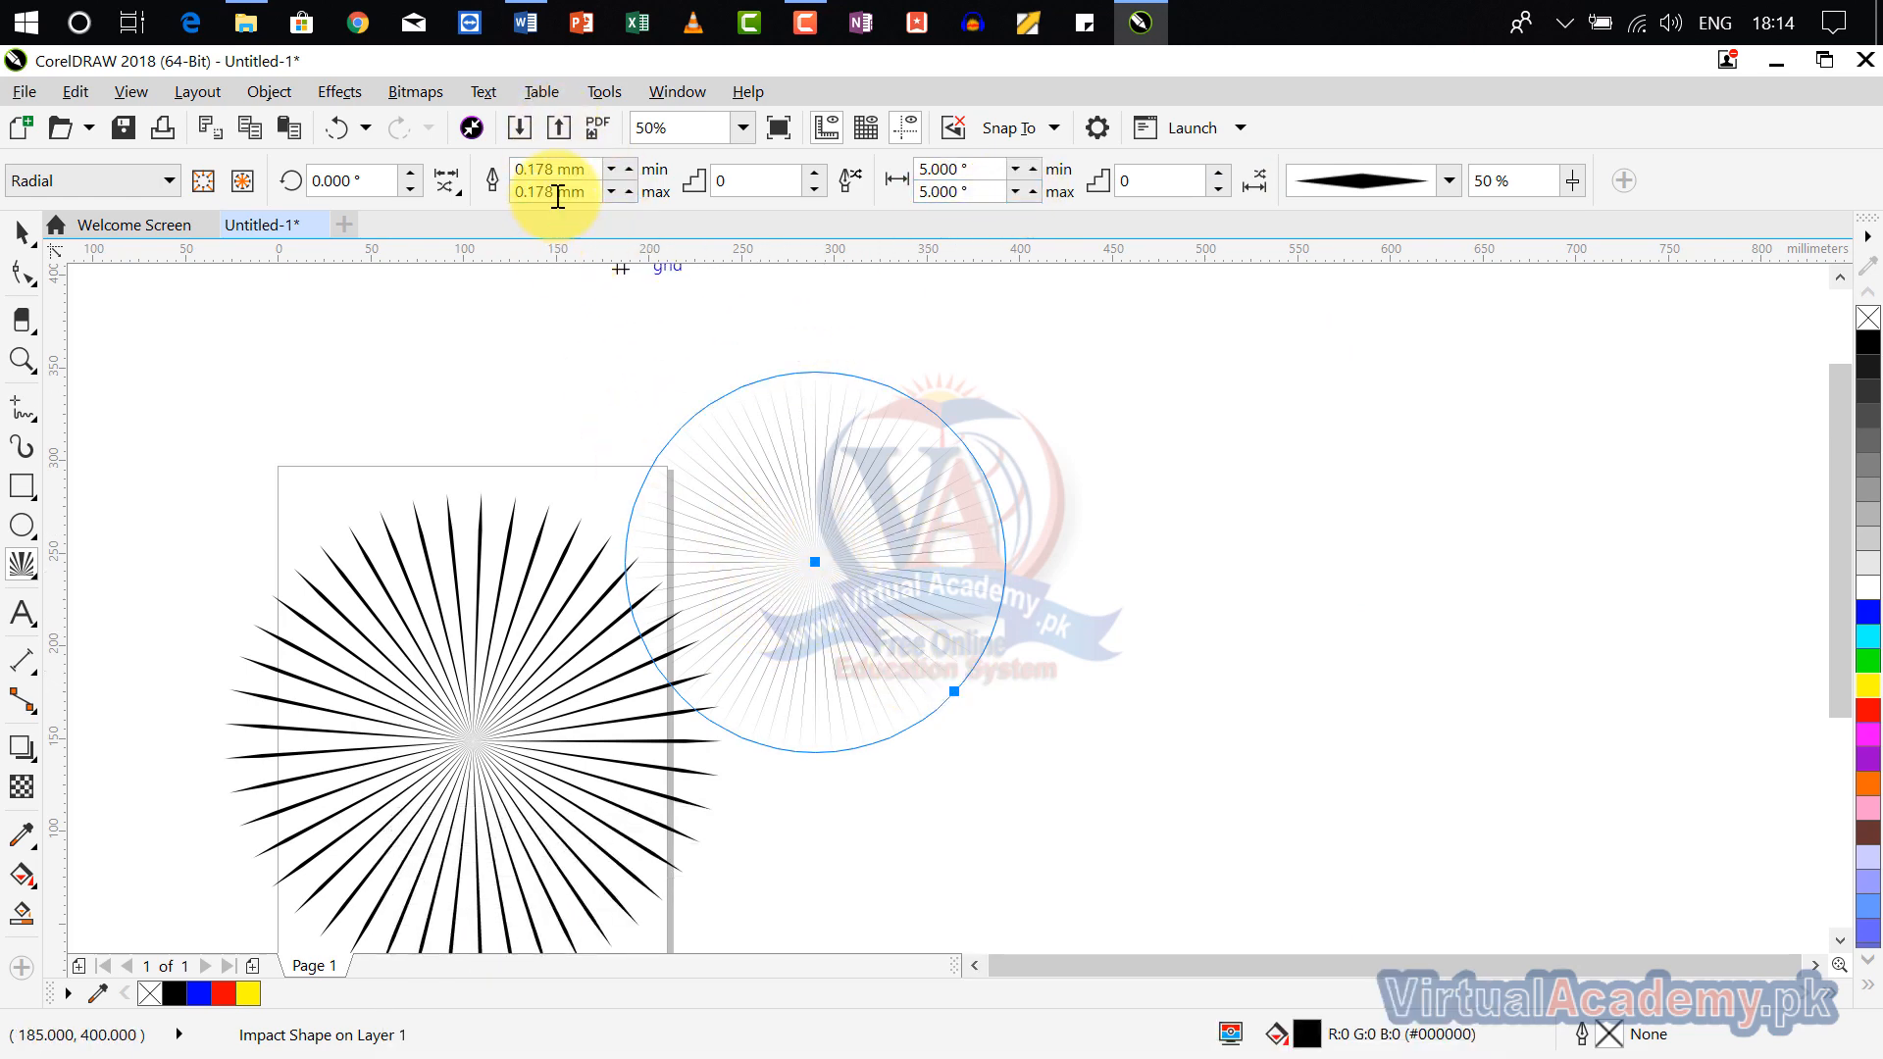
{"action": "left_click", "coordinate": [588, 169]}
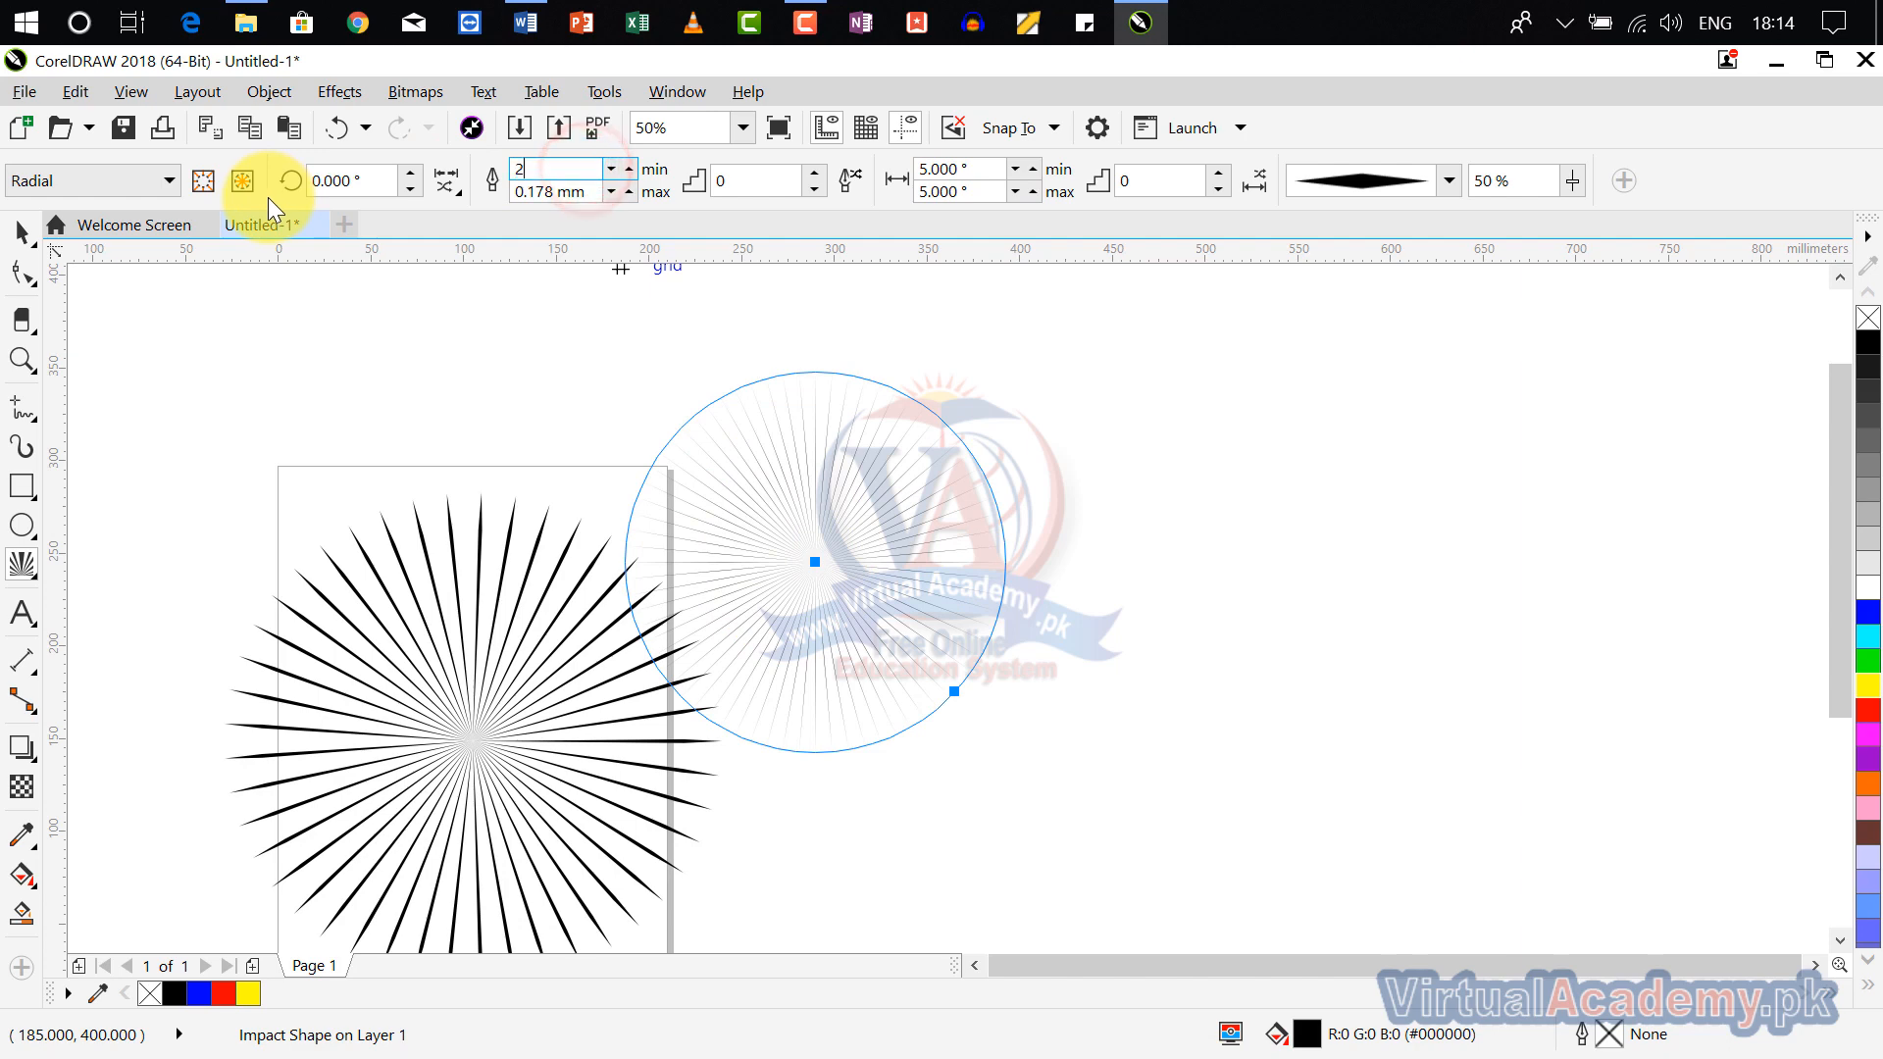
{"action": "left_click", "coordinate": [594, 191]}
{"action": "type", "text": "2"}
{"action": "left_click", "coordinate": [797, 218]}
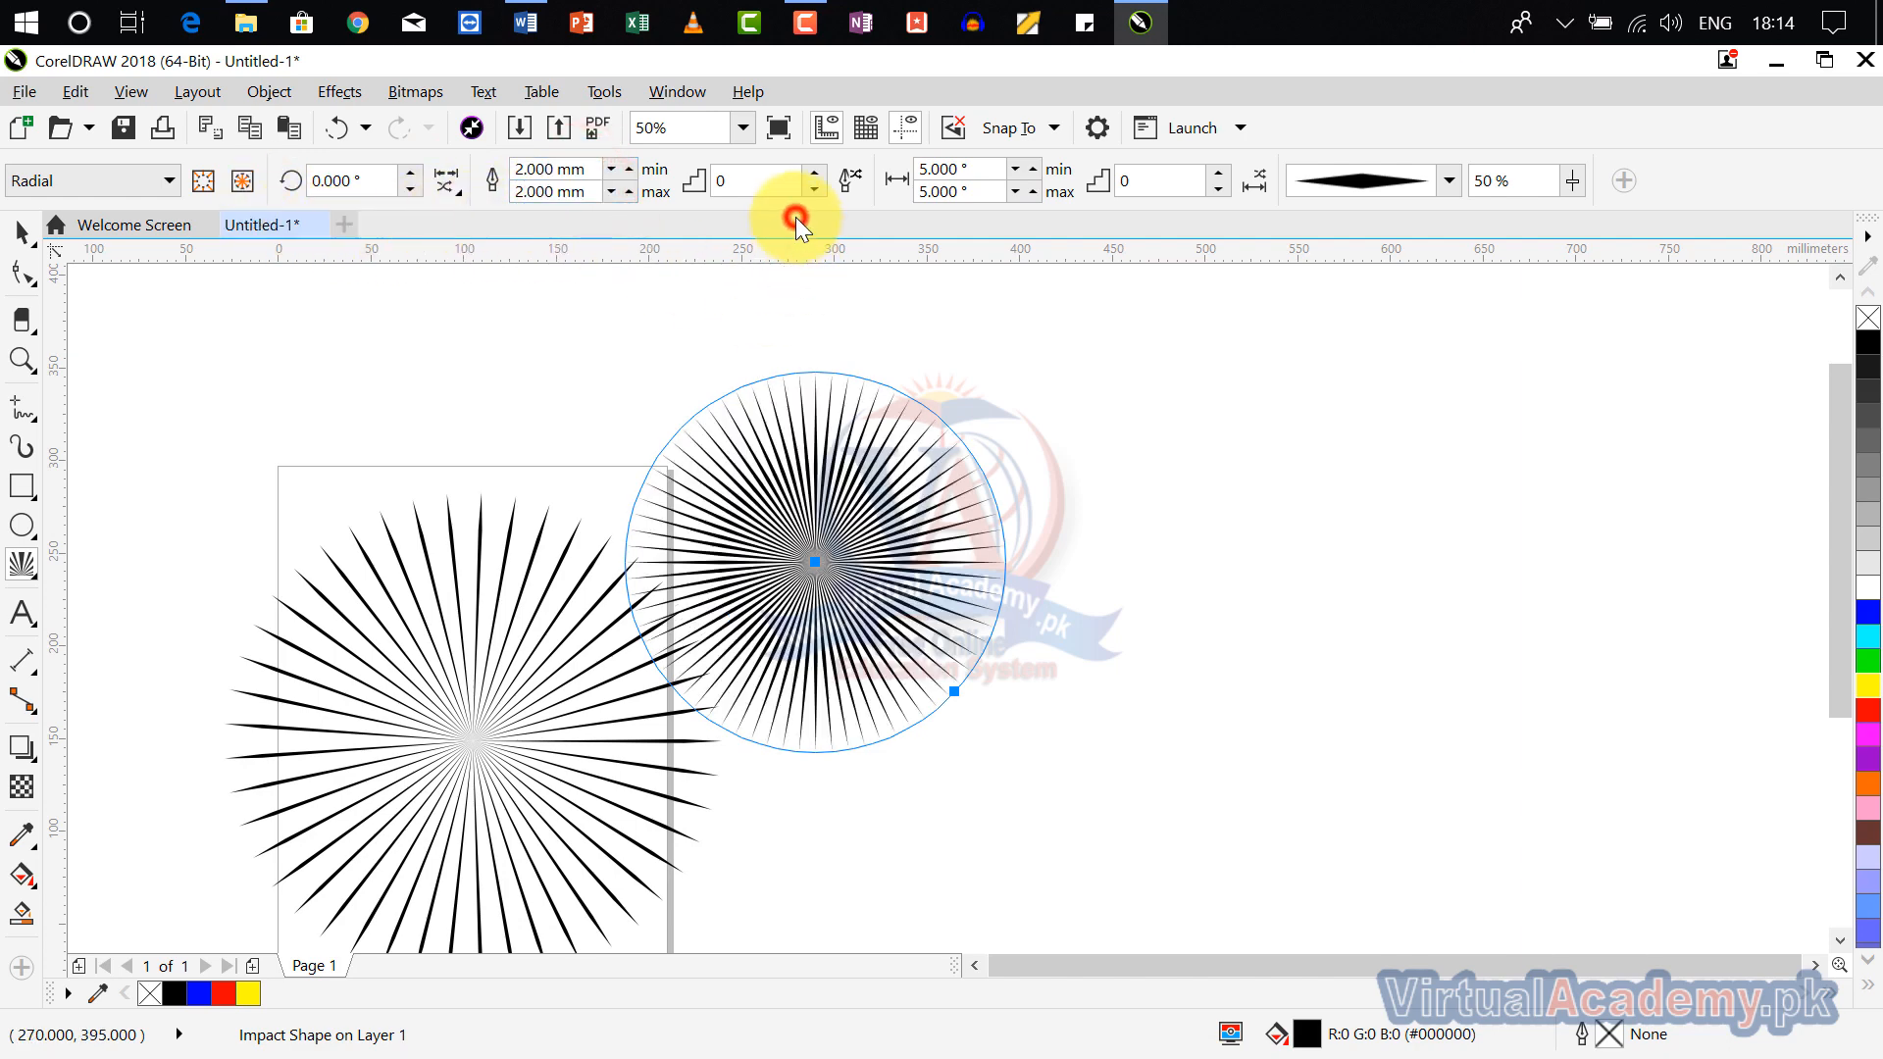
Step: Delete the first impact effect that lies over the page
{"action": "scroll", "coordinate": [796, 552], "scroll_direction": "up", "scroll_amount": 3}
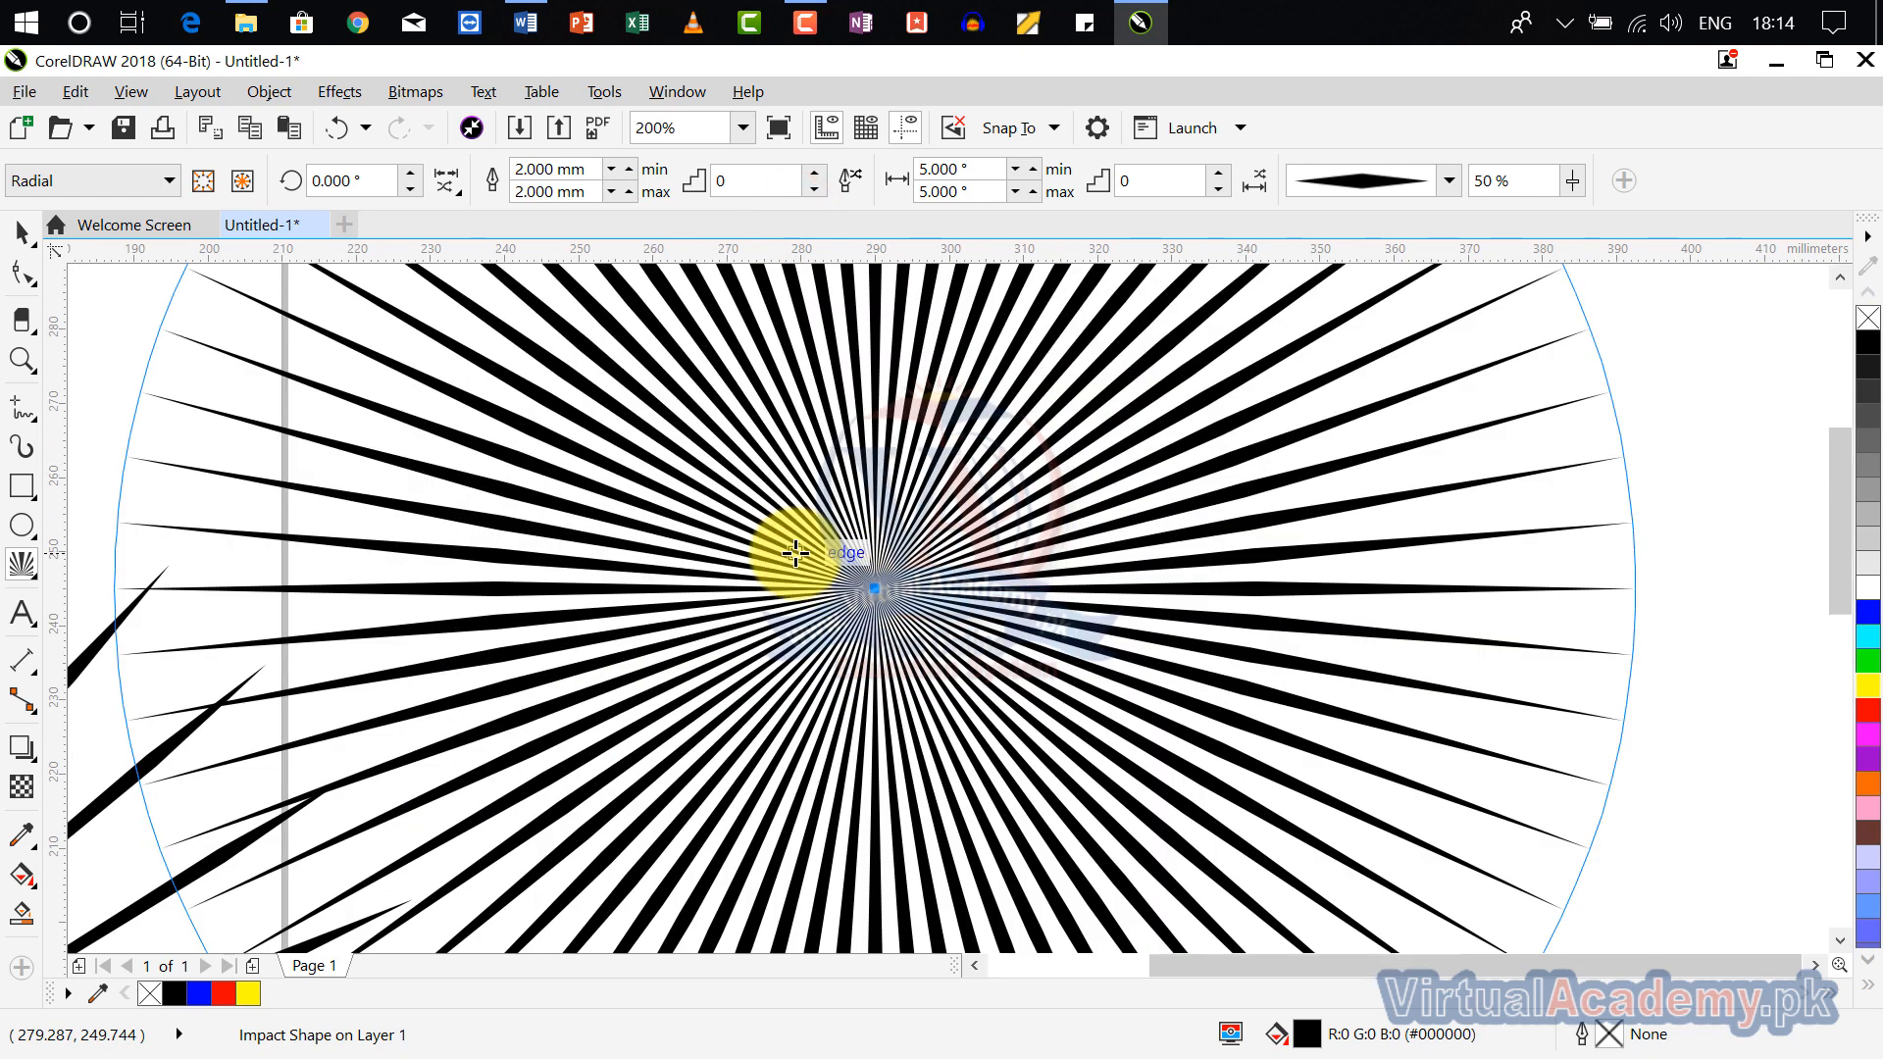
{"action": "scroll", "coordinate": [795, 553], "scroll_direction": "down", "scroll_amount": 3}
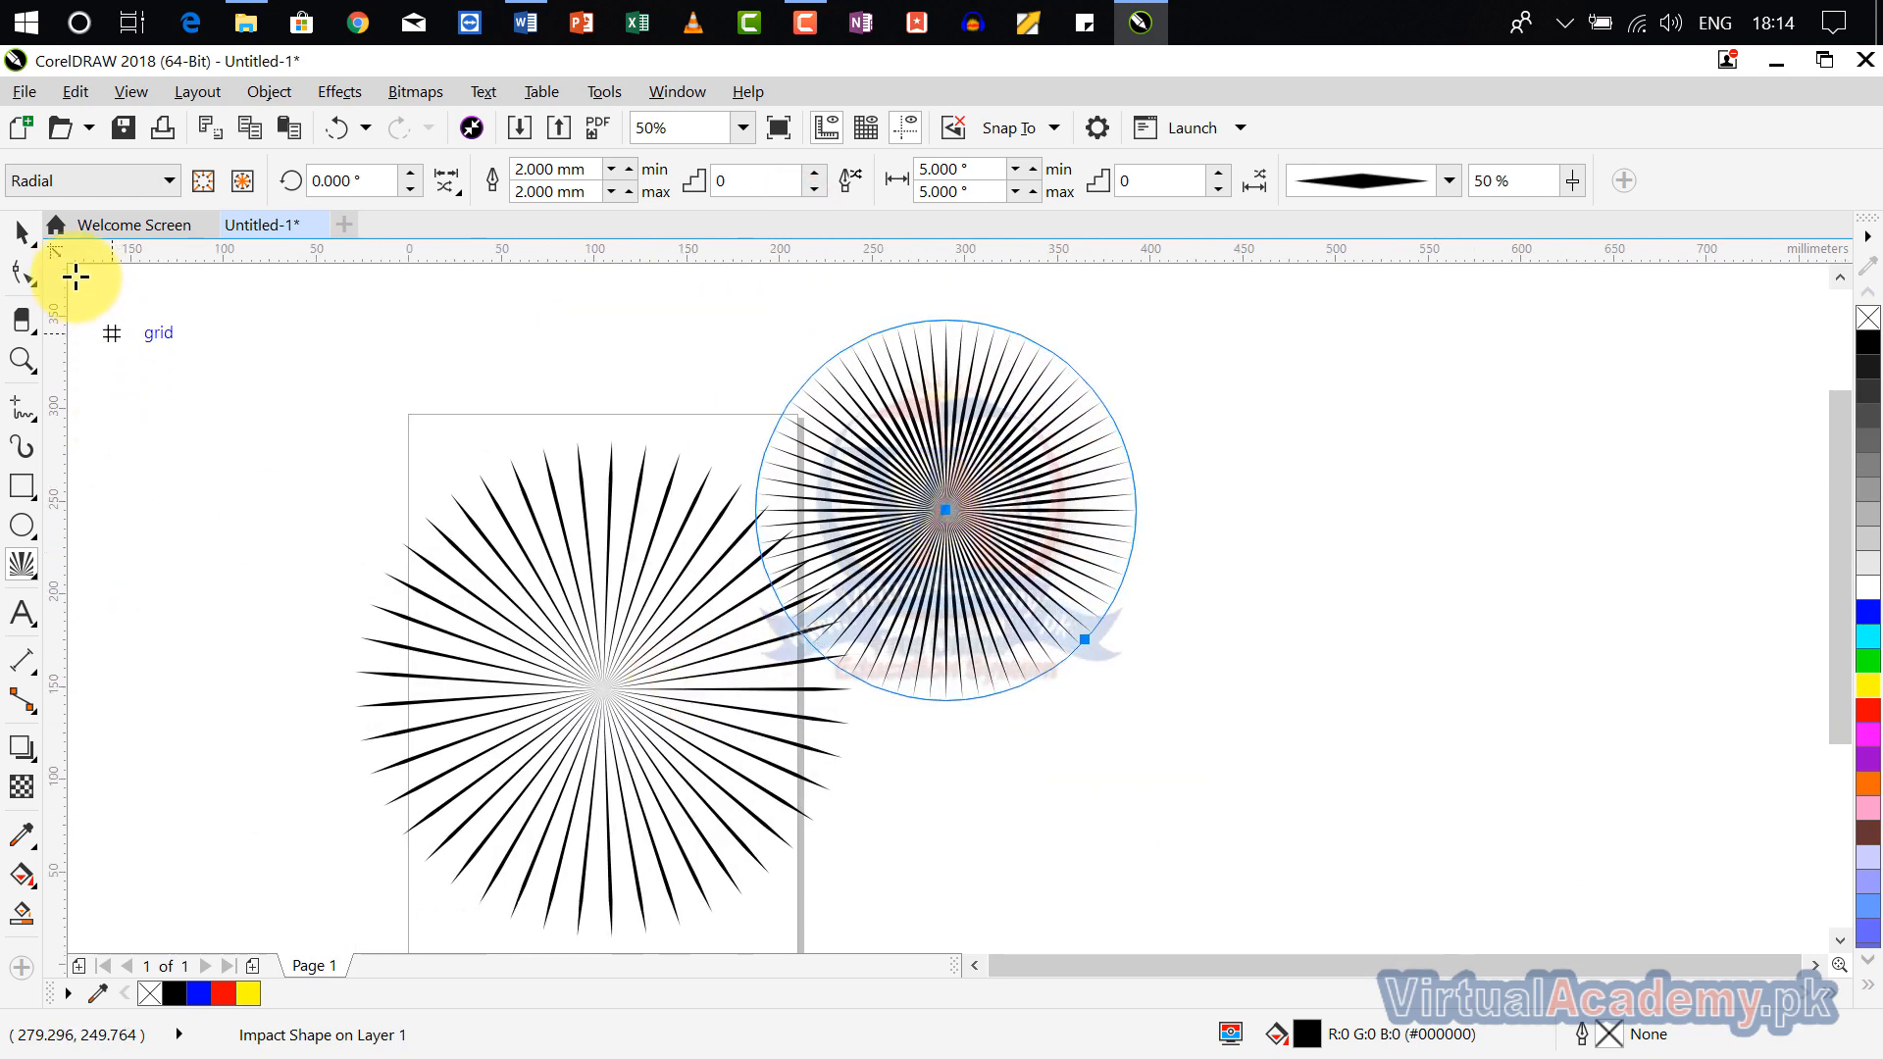
{"action": "left_click", "coordinate": [24, 233]}
{"action": "left_click", "coordinate": [477, 691]}
{"action": "left_click", "coordinate": [521, 689]}
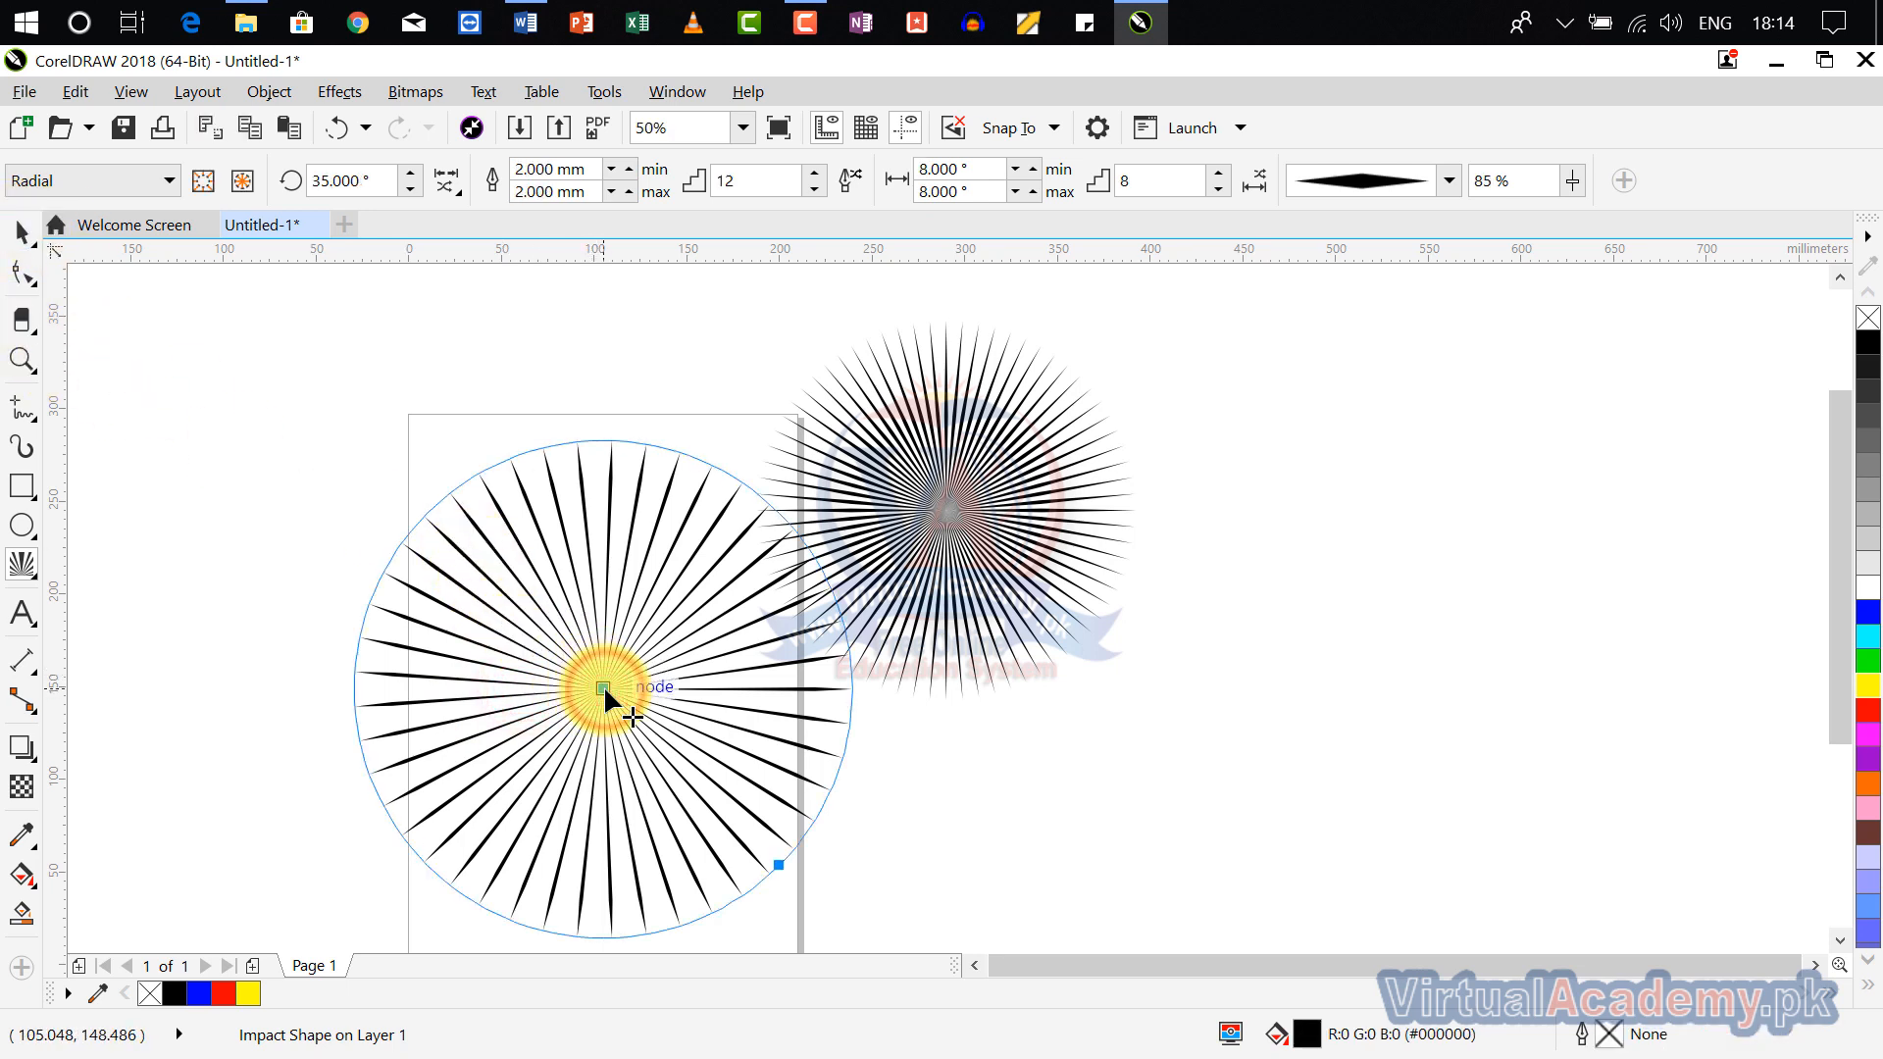
{"action": "key", "text": "Delete"}
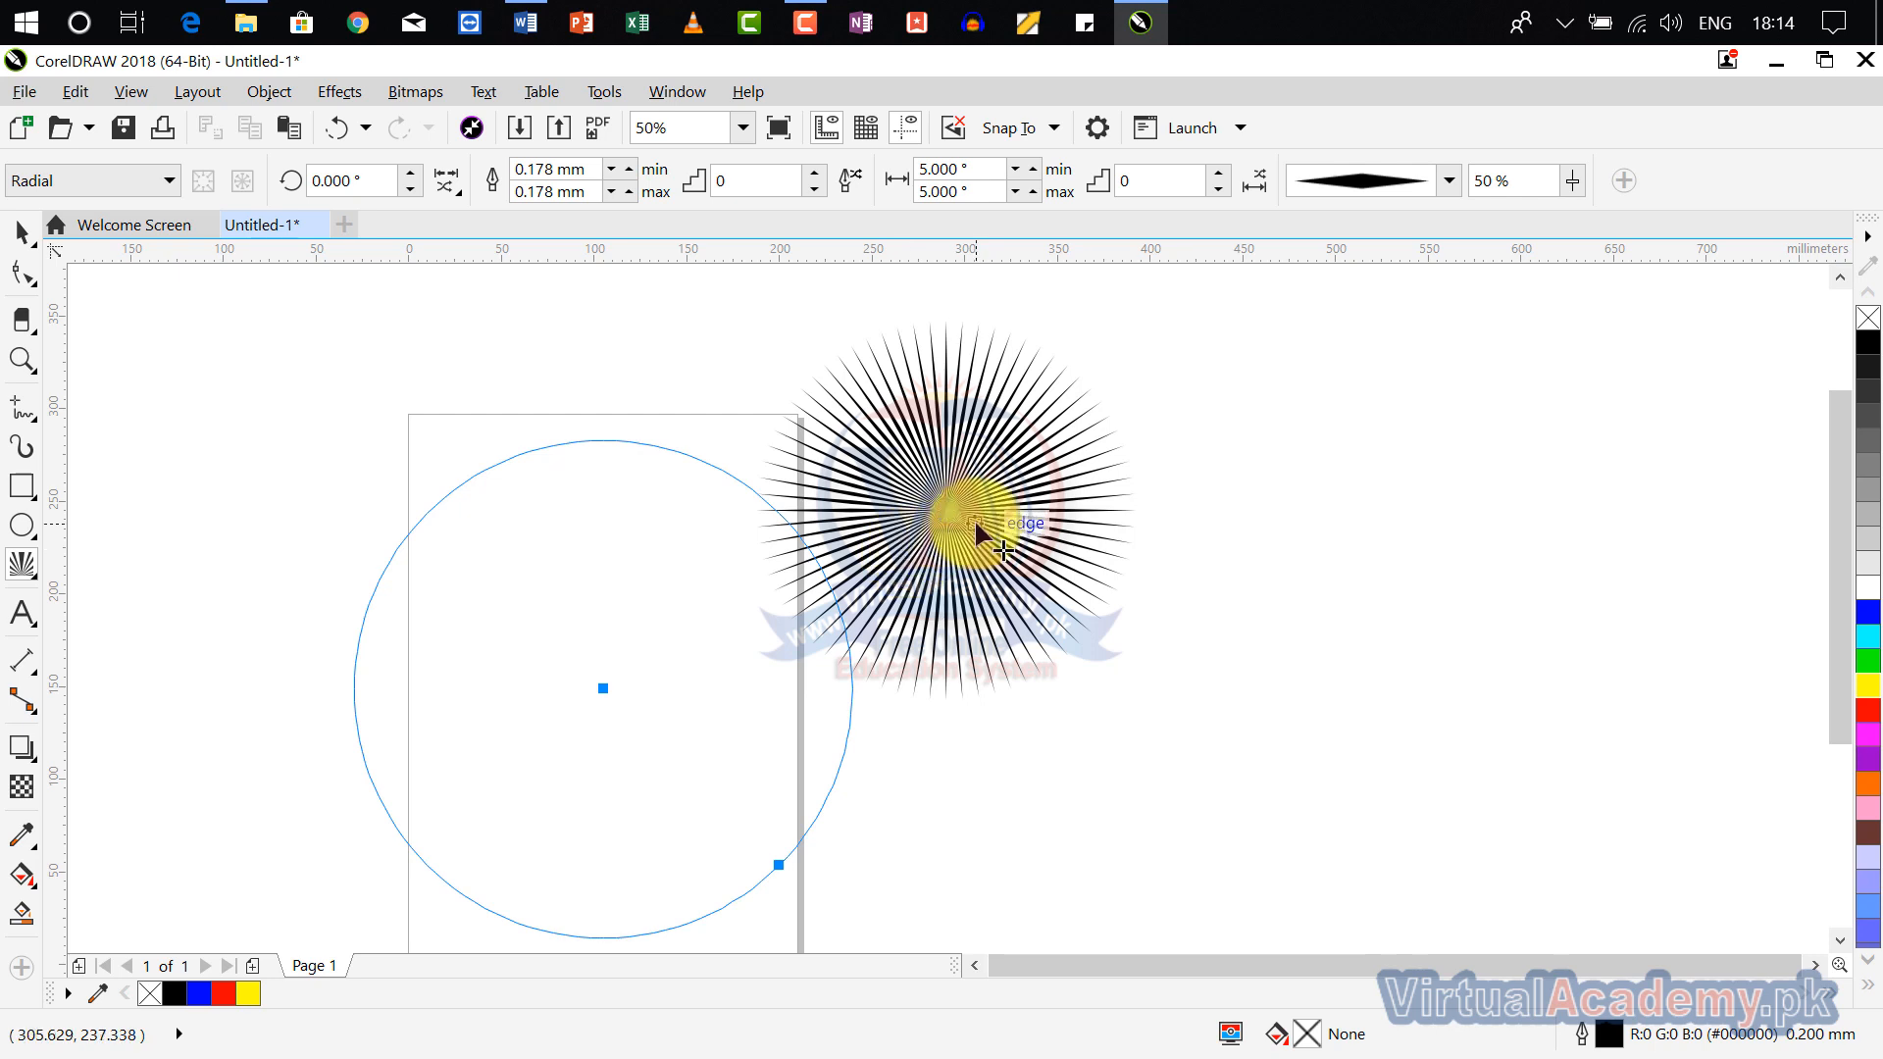
Step: Enlarge the remaining impact effect until it is wider than the page, and centre it on the page
{"action": "left_click", "coordinate": [975, 524]}
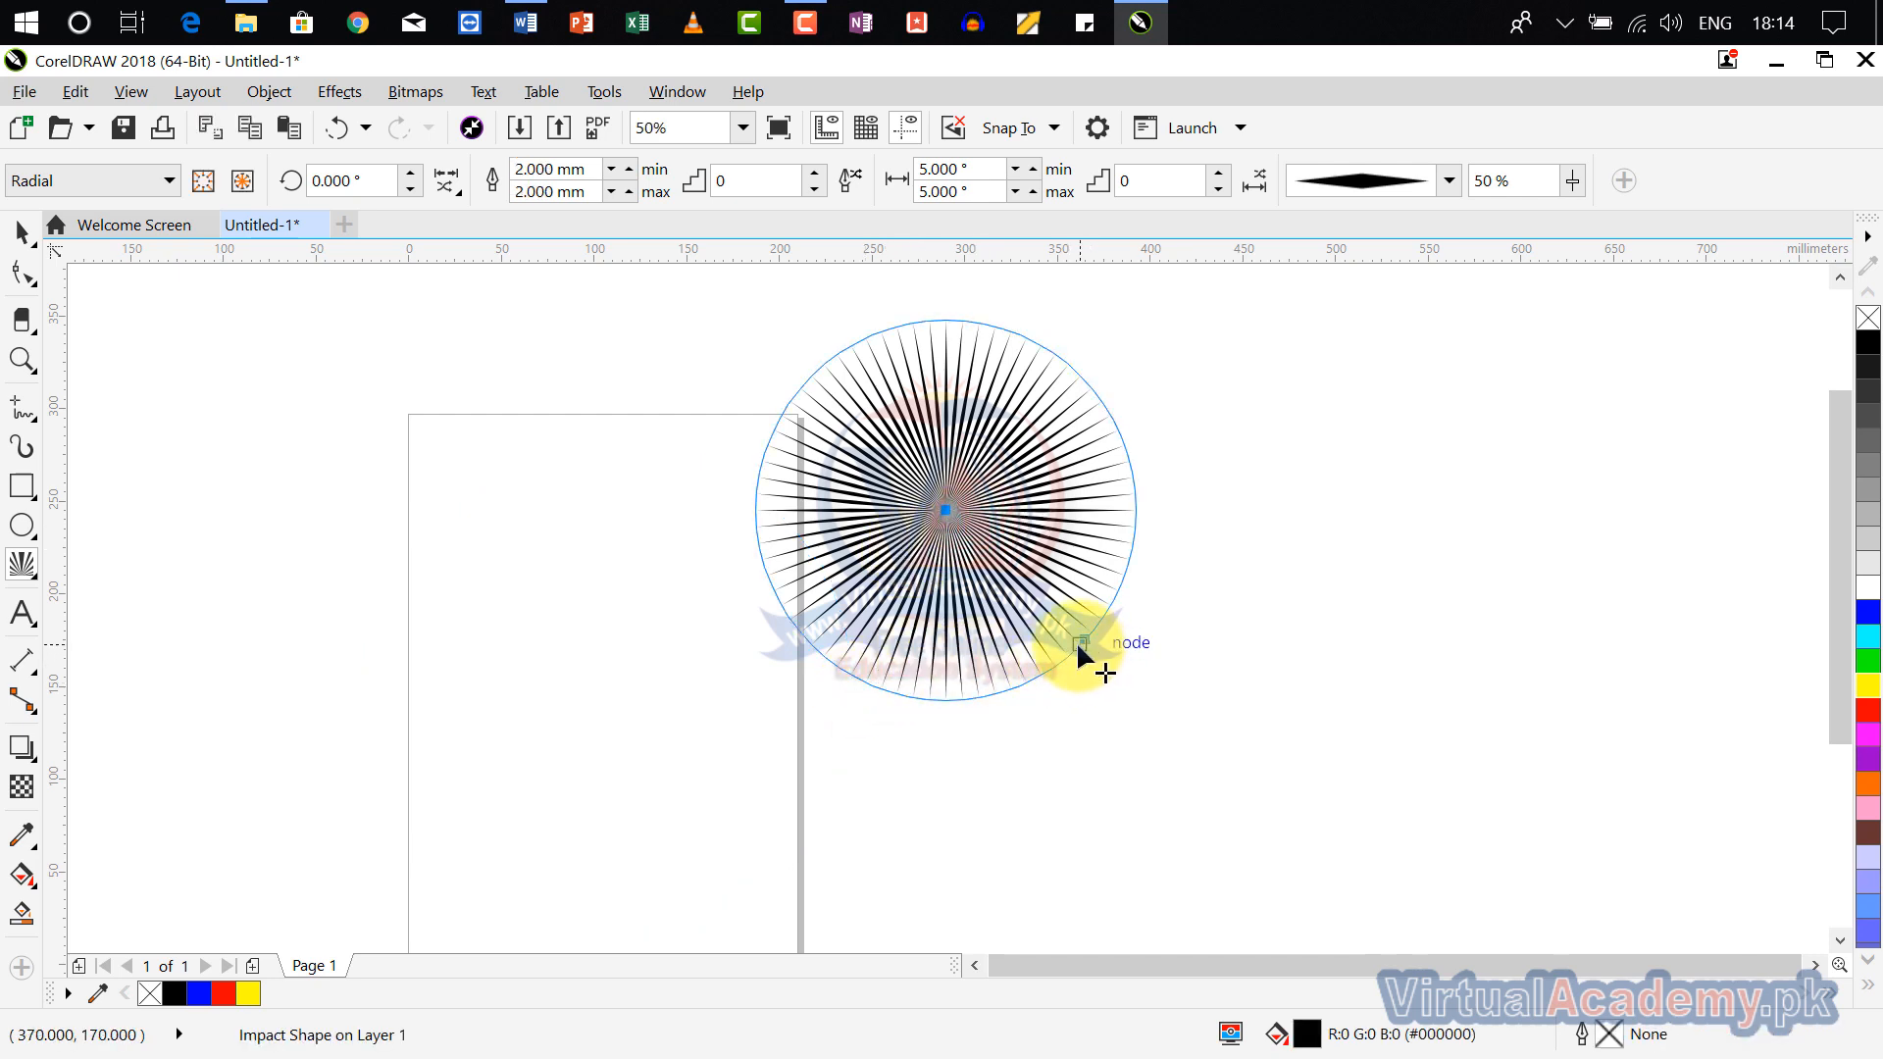
{"action": "left_click_drag", "start_coordinate": [1081, 638], "coordinate": [1139, 687]}
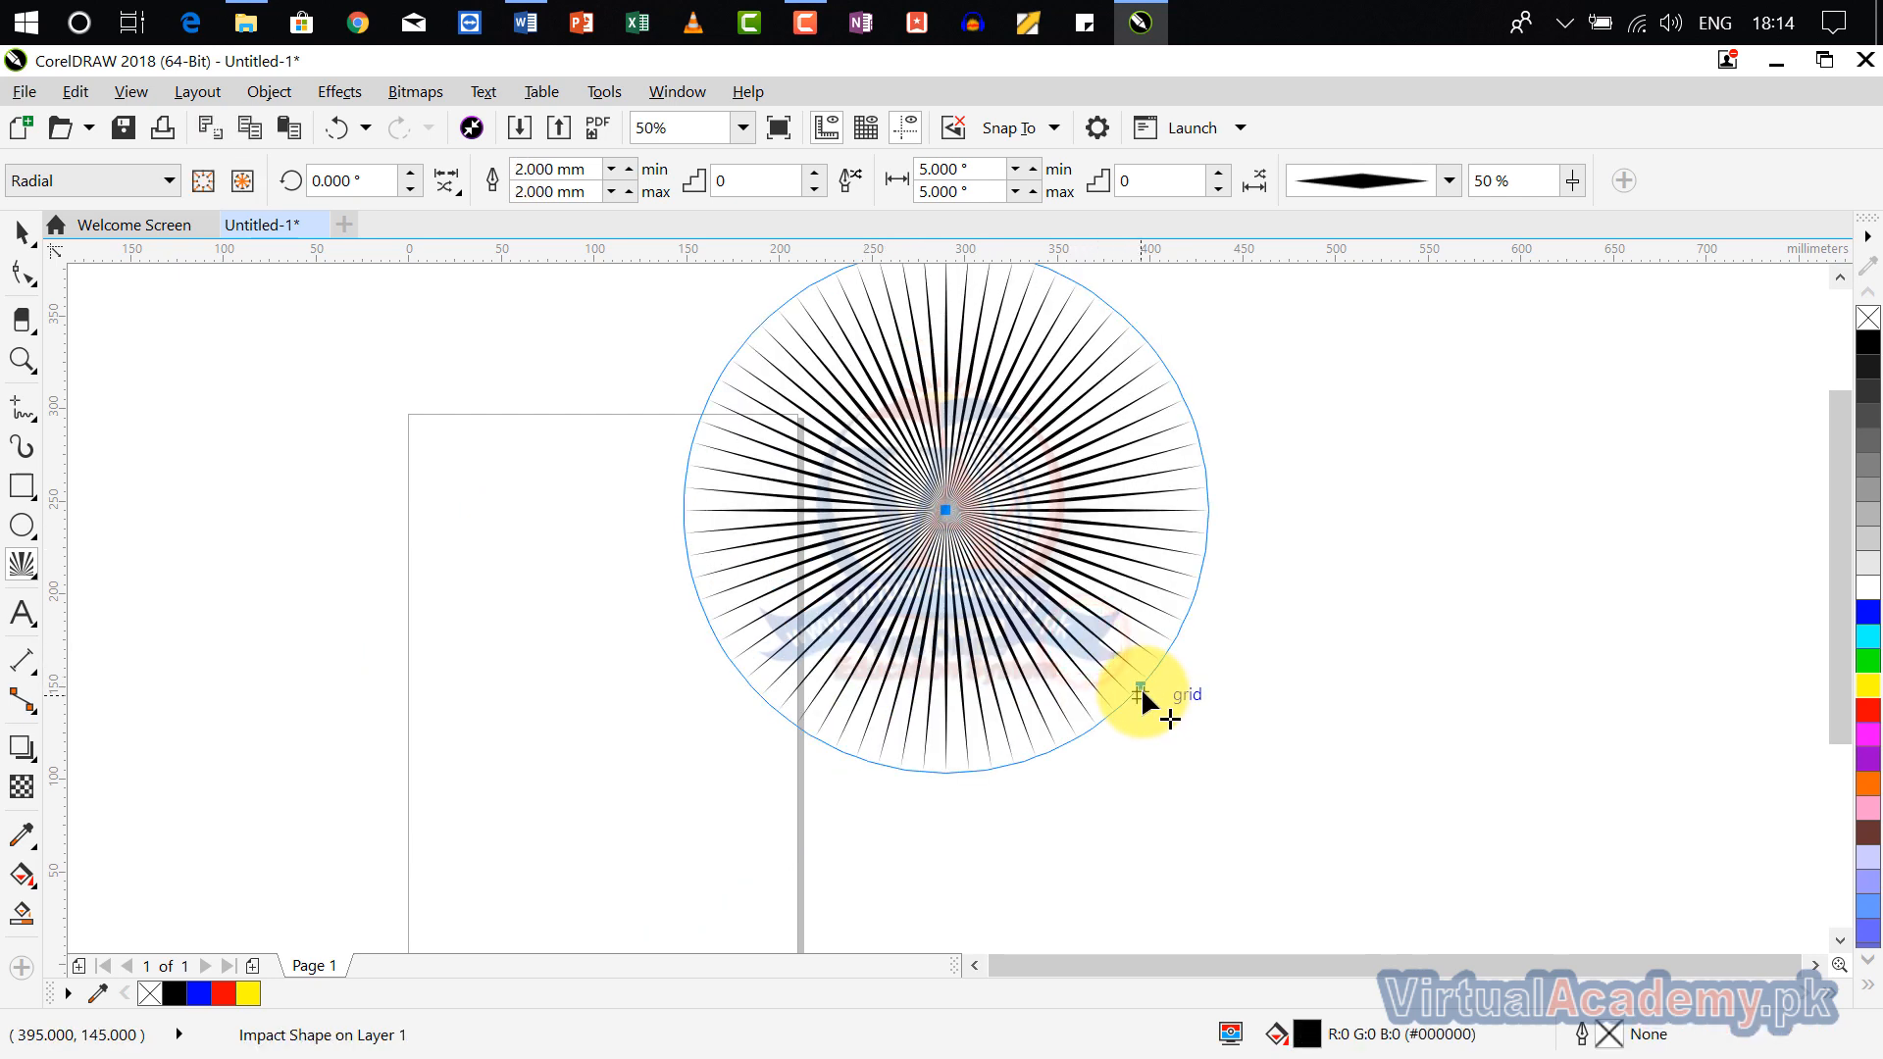
{"action": "left_click", "coordinate": [24, 232]}
{"action": "left_click", "coordinate": [643, 681]}
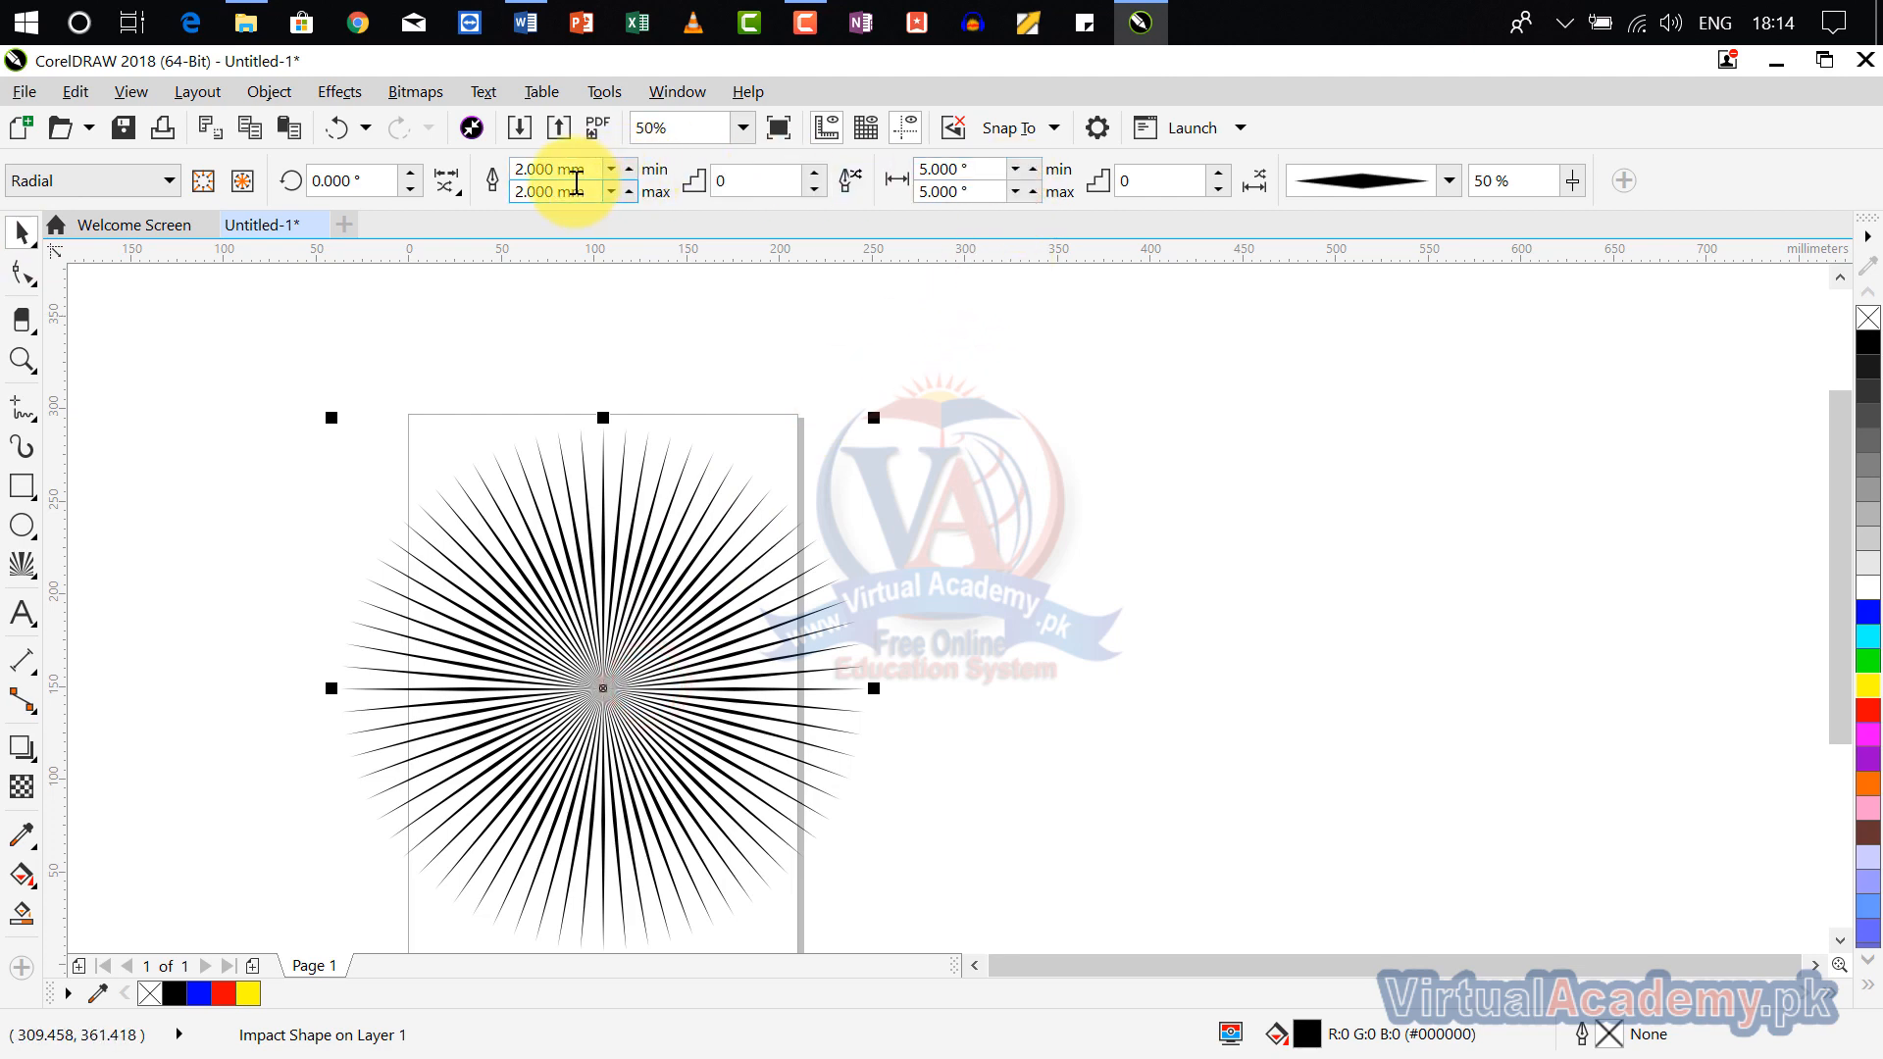
Step: Import cowboy_PNG56.png and place it at about 159 by 145 mm over the centre of the impact effect
{"action": "left_click_drag", "start_coordinate": [579, 673], "coordinate": [634, 579]}
{"action": "scroll", "coordinate": [634, 573], "scroll_direction": "up", "scroll_amount": 1}
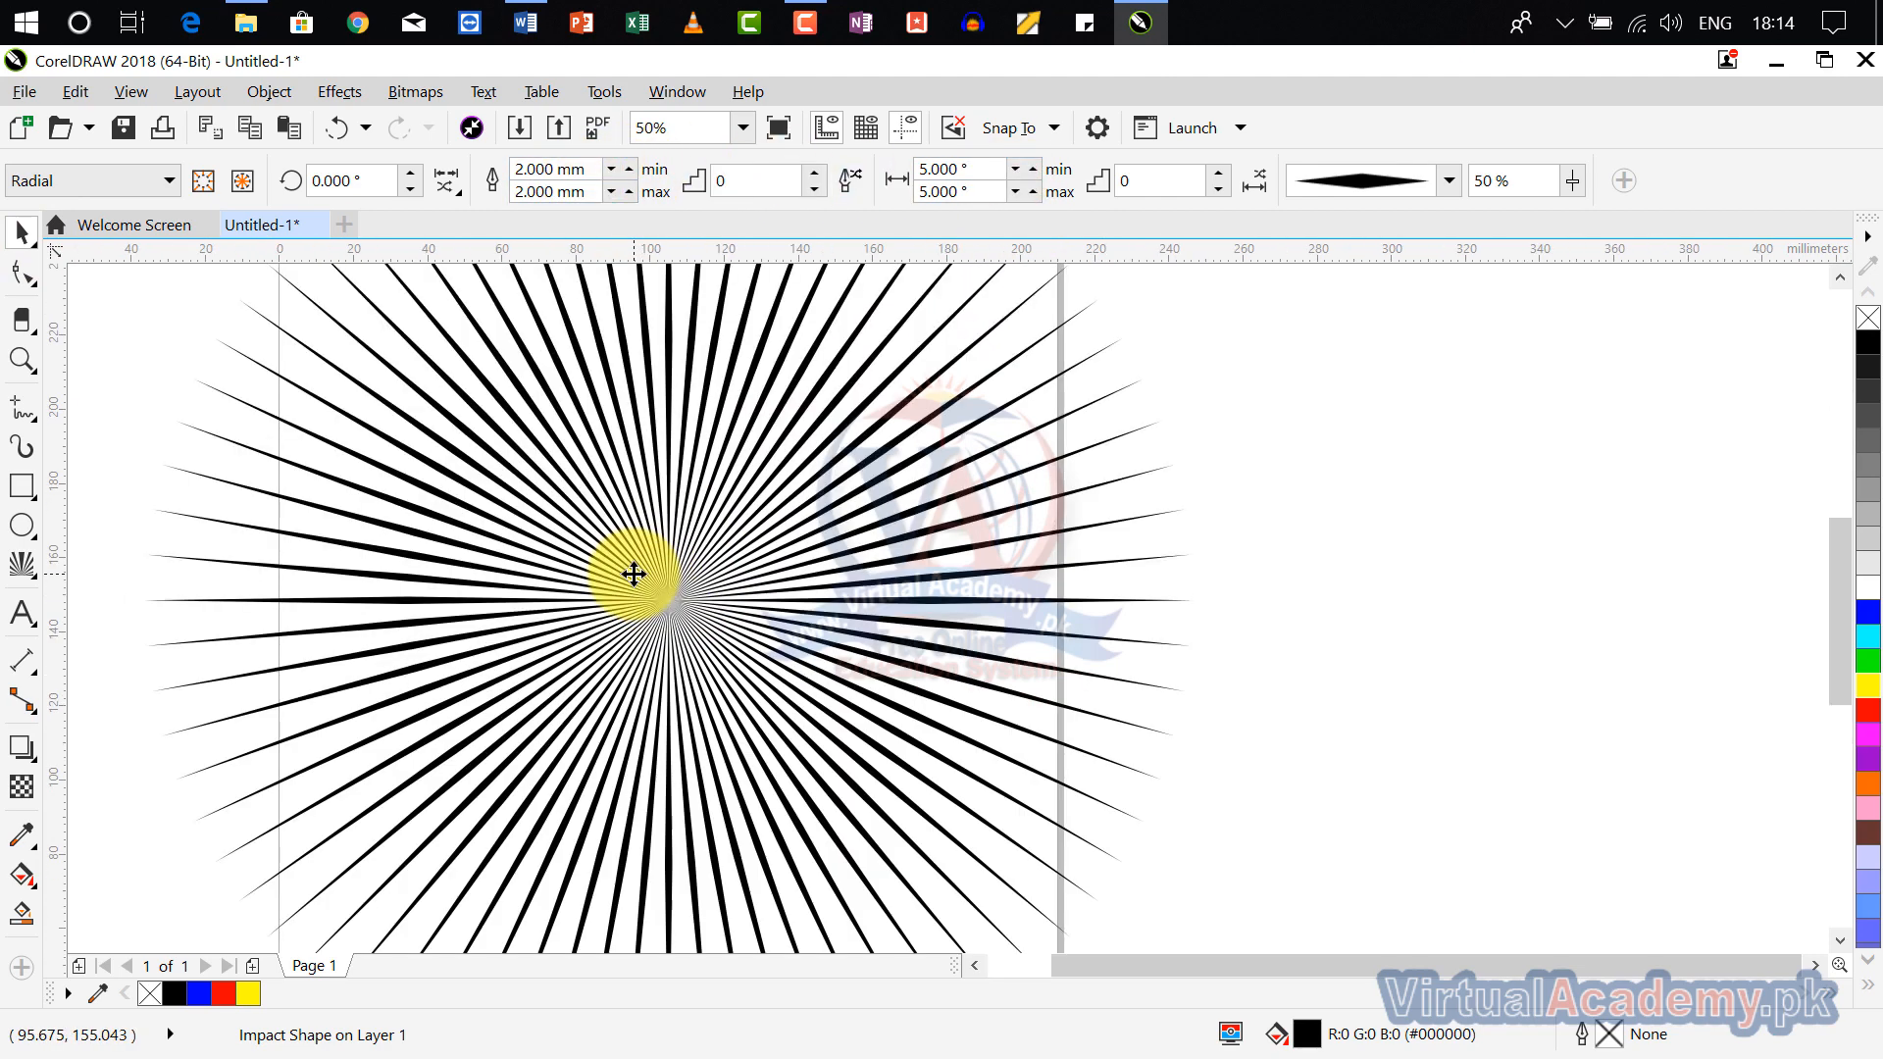
{"action": "left_click", "coordinate": [520, 132]}
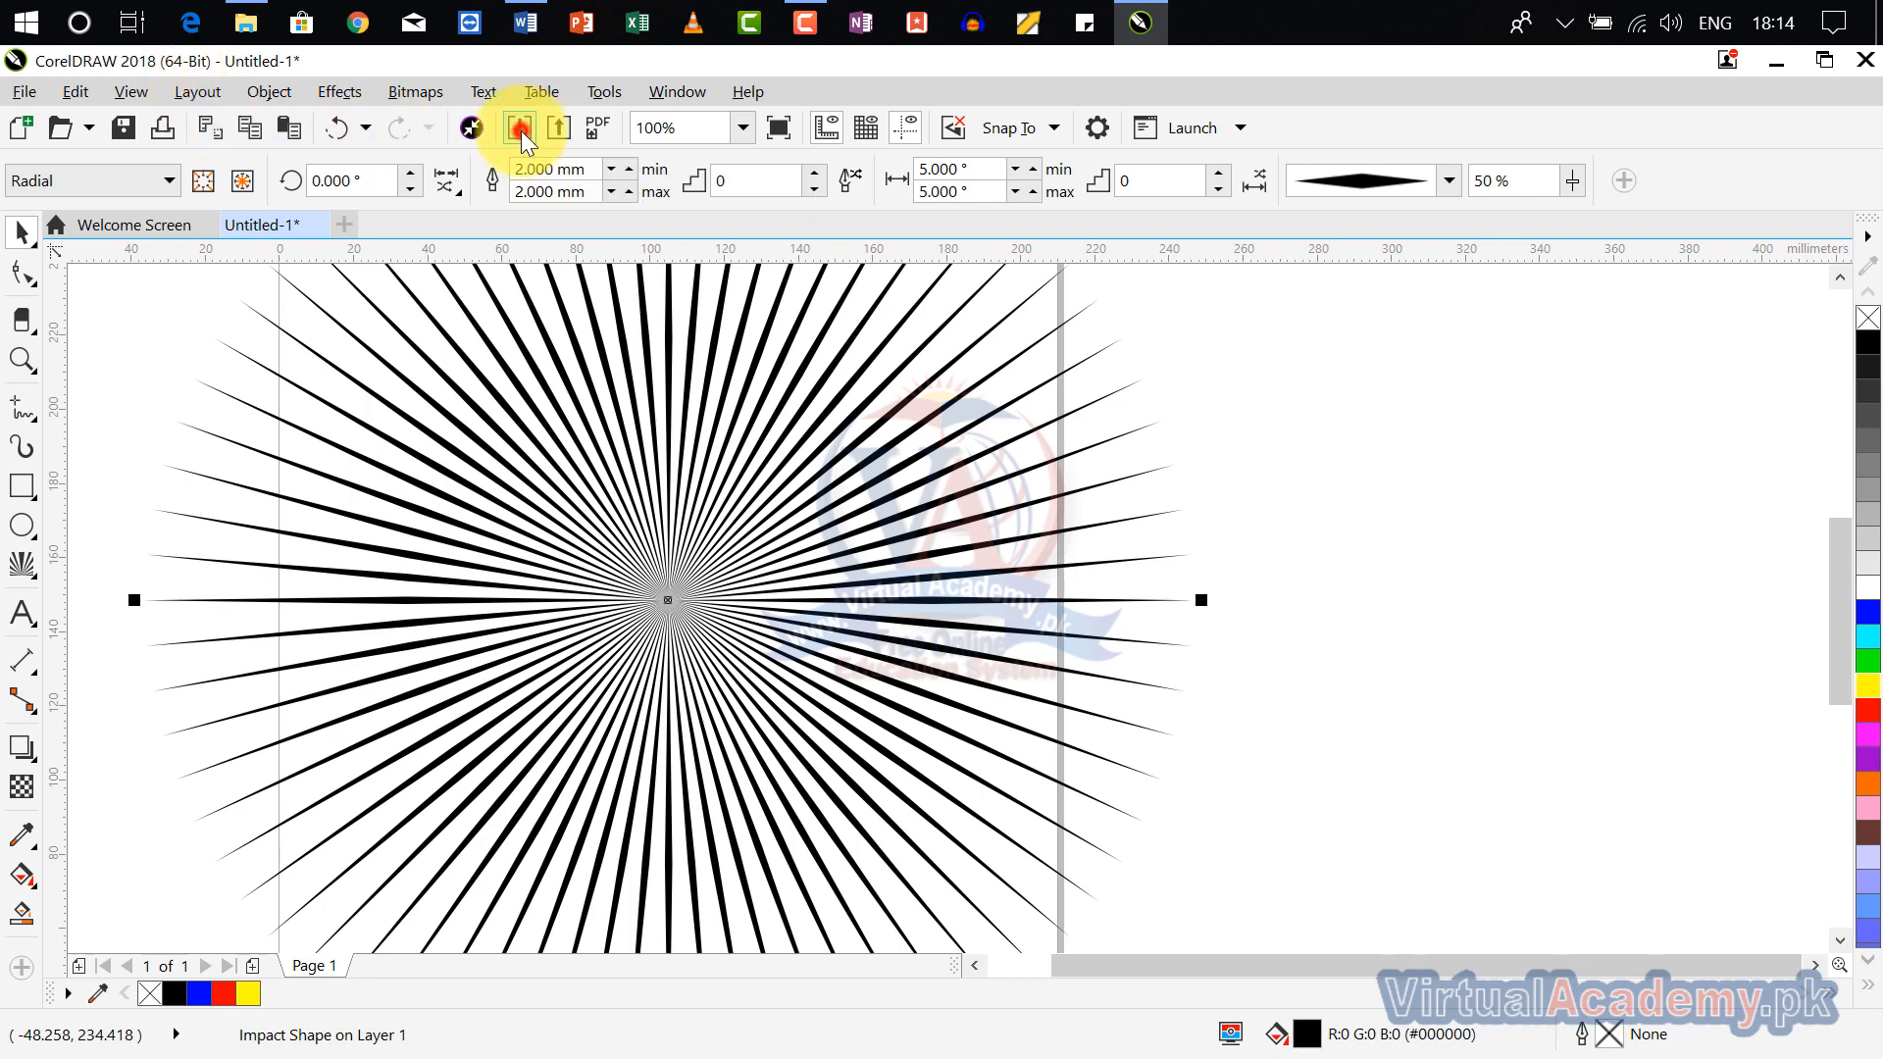
{"action": "double_click", "coordinate": [490, 317]}
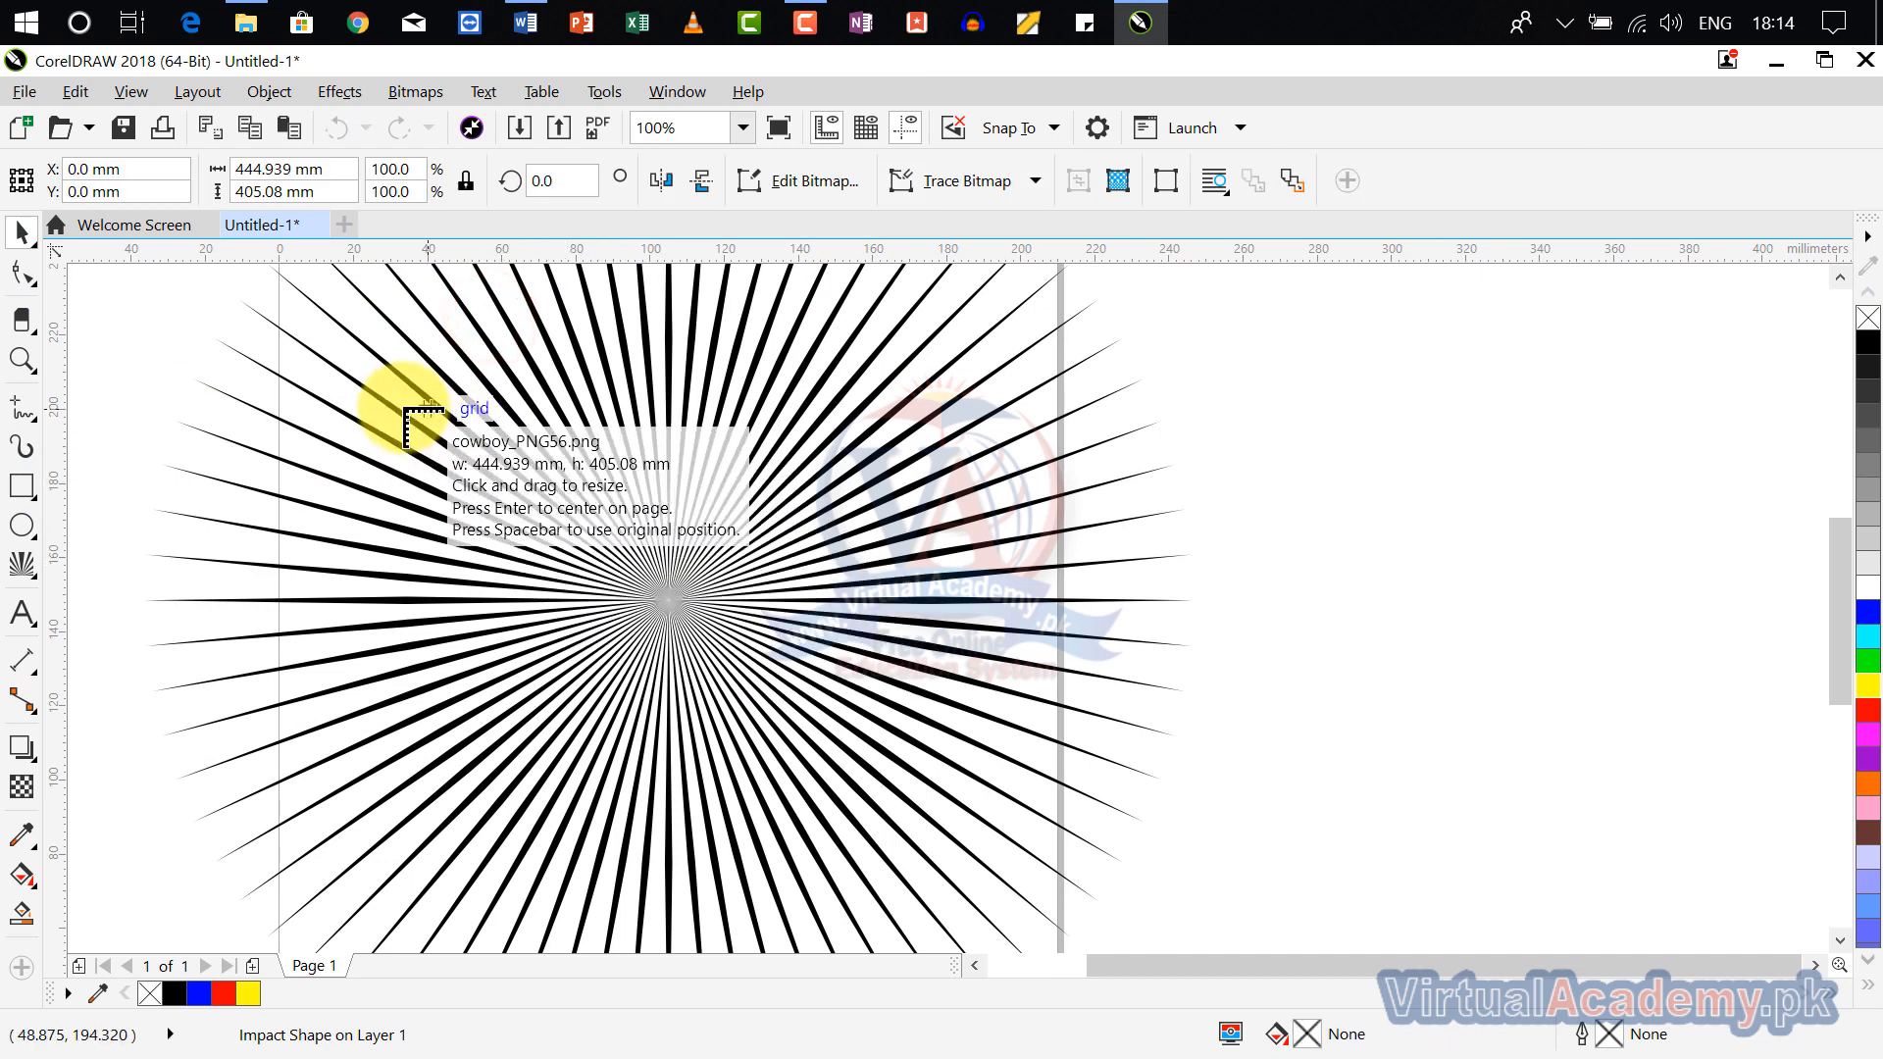
{"action": "left_click_drag", "start_coordinate": [372, 383], "coordinate": [1036, 934]}
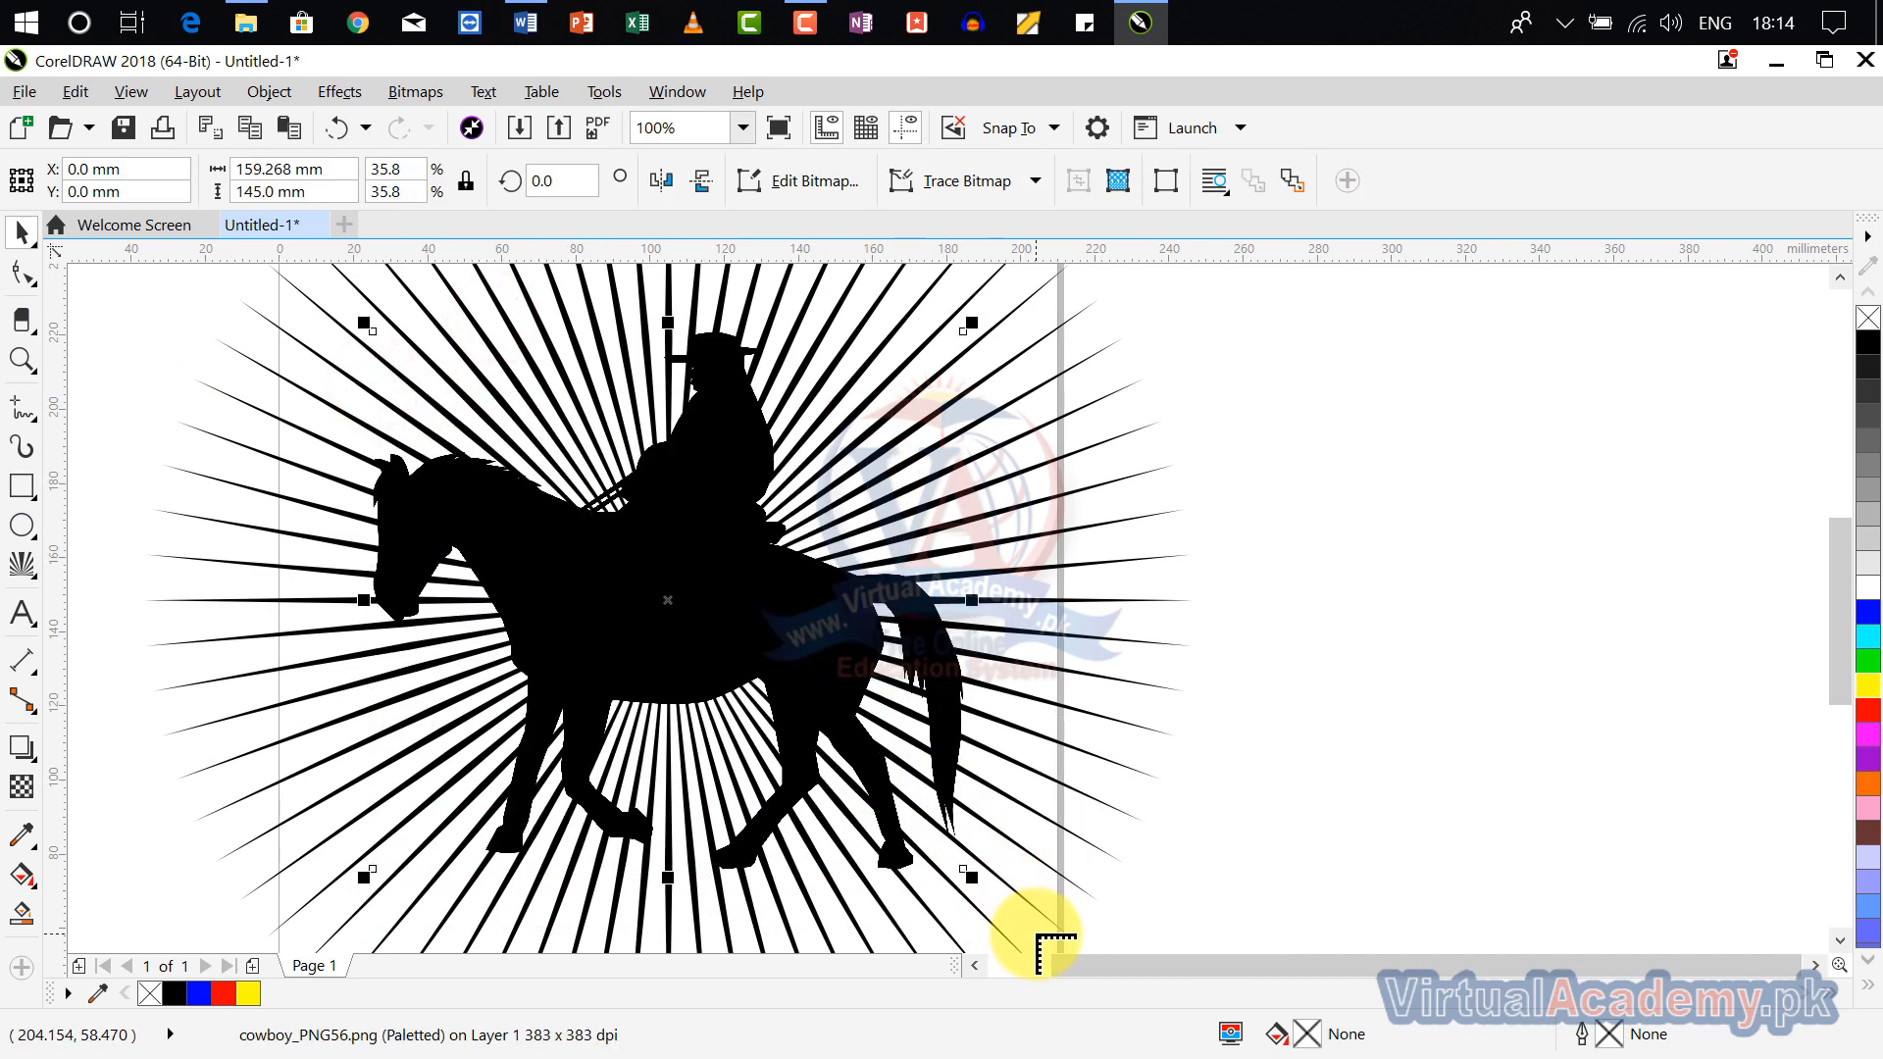
{"action": "scroll", "coordinate": [916, 775], "scroll_direction": "down", "scroll_amount": 1}
{"action": "left_click_drag", "start_coordinate": [884, 718], "coordinate": [835, 602]}
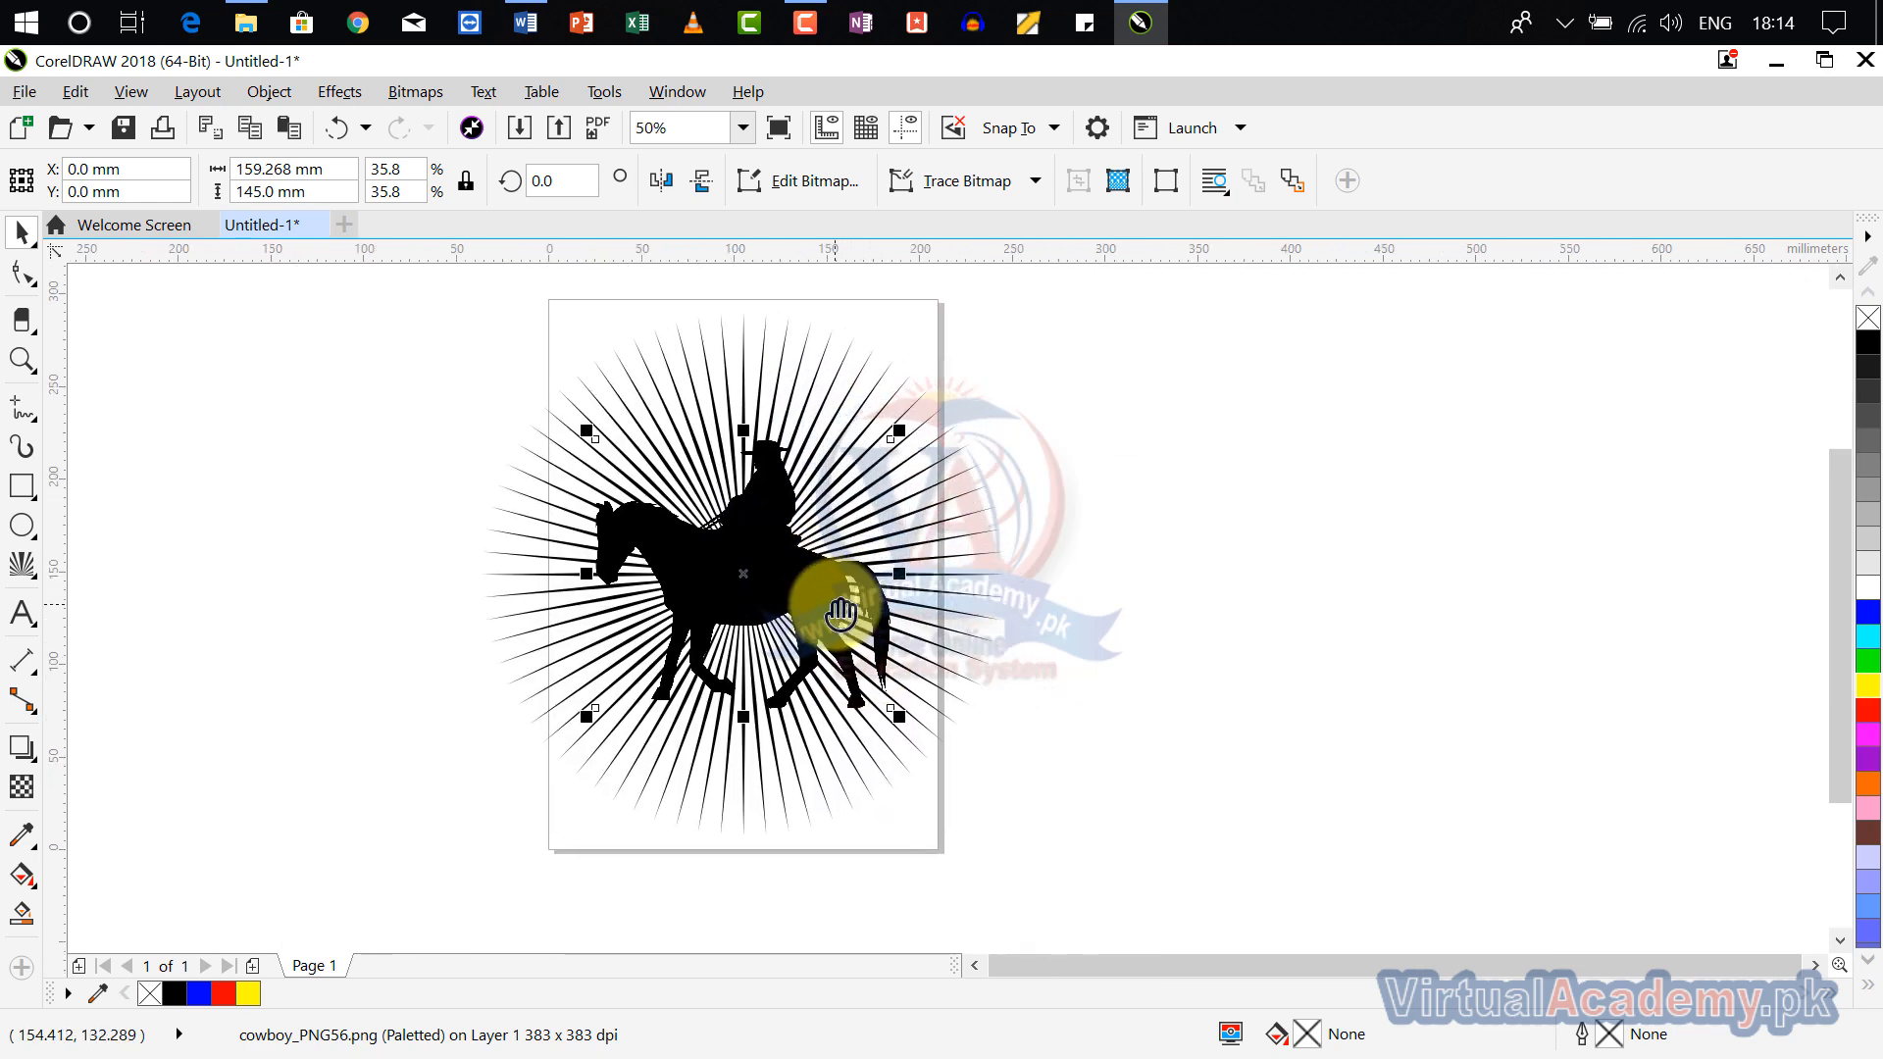
{"action": "scroll", "coordinate": [782, 572], "scroll_direction": "up", "scroll_amount": 1}
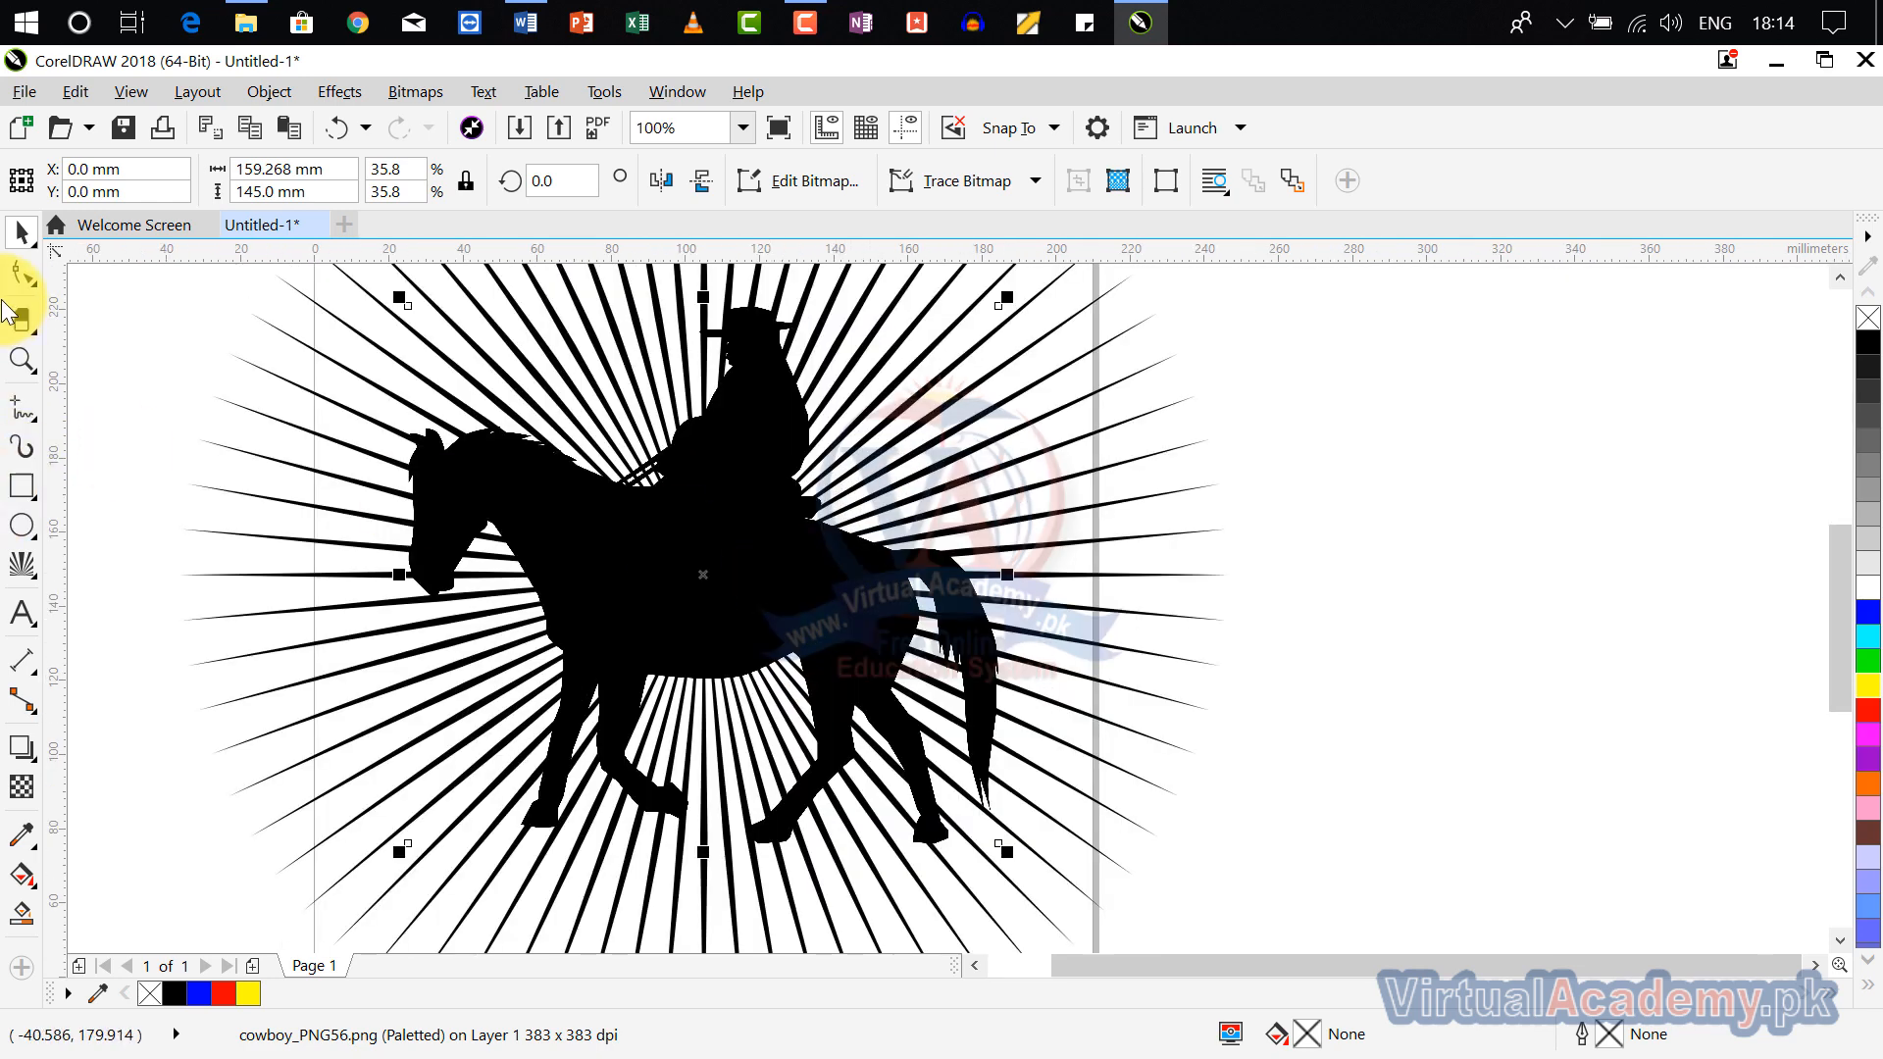
Step: Use the cowboy image as the outer boundary of the radial impact effect
{"action": "left_click", "coordinate": [954, 383]}
{"action": "left_click", "coordinate": [1201, 406]}
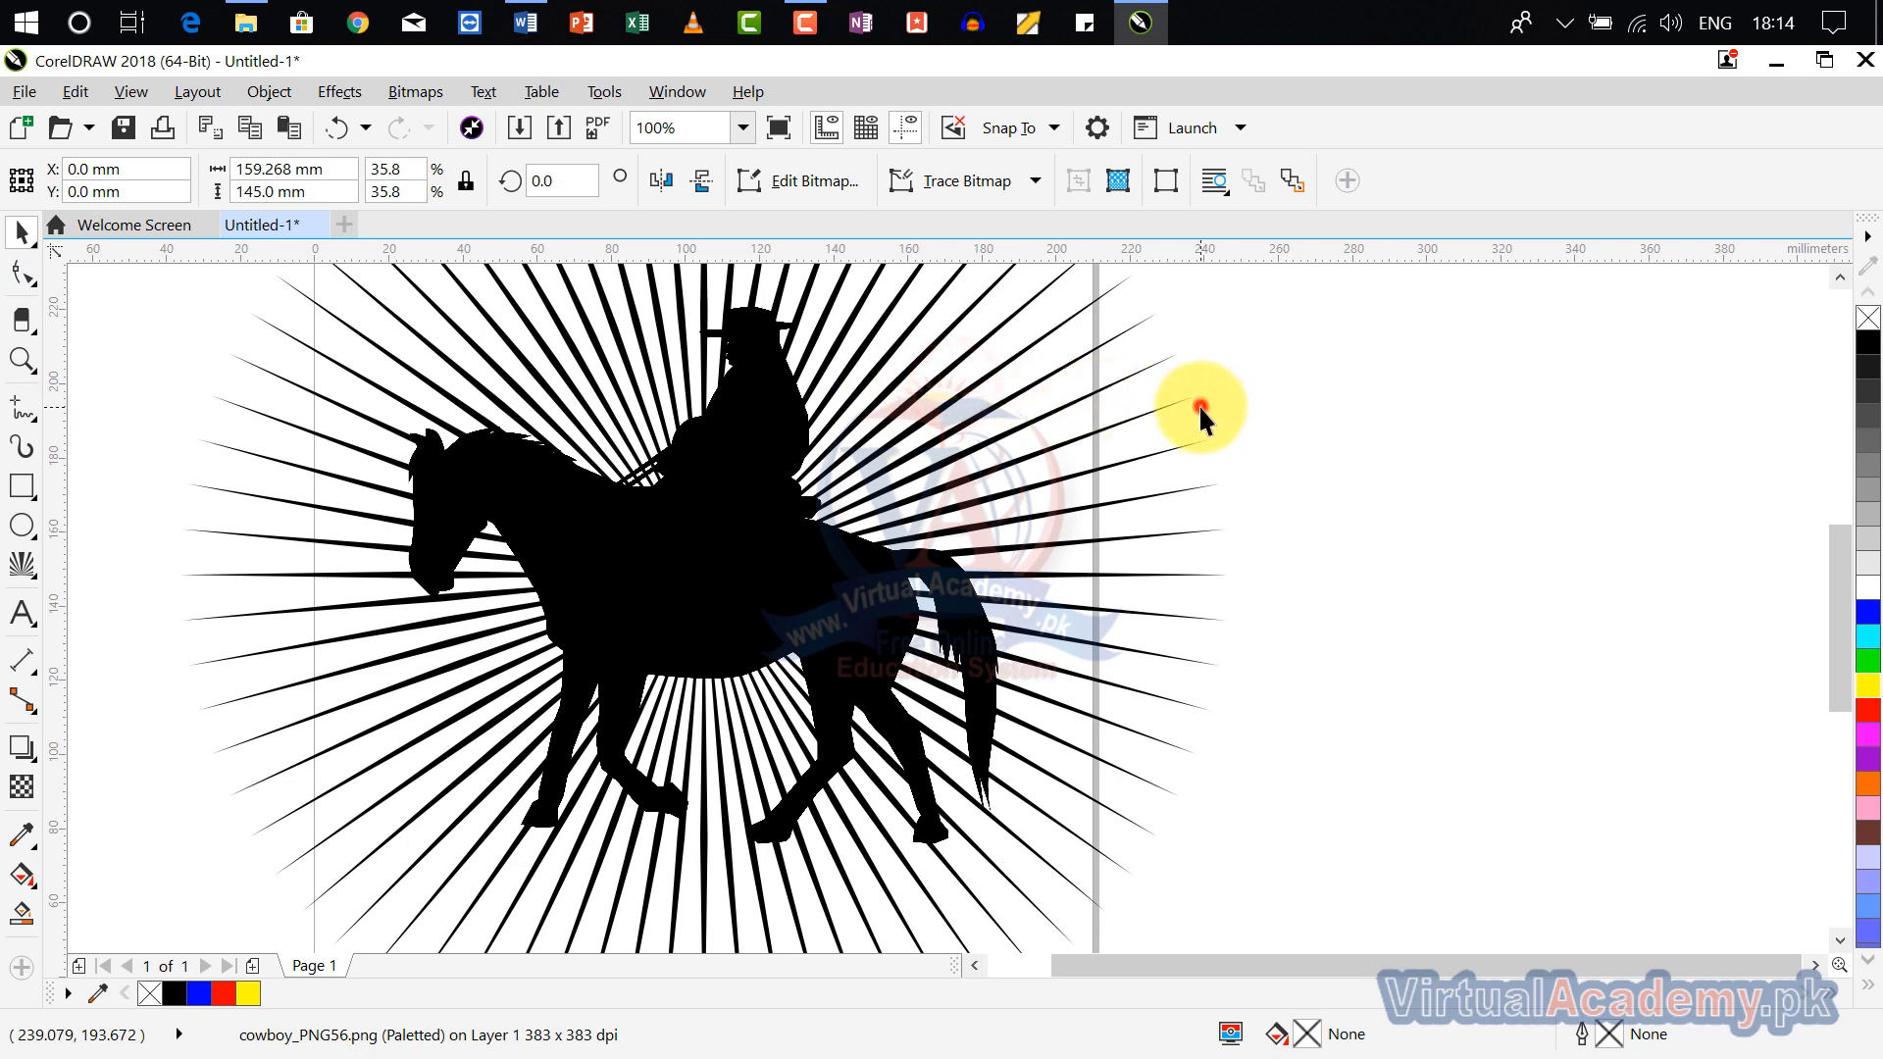
{"action": "left_click", "coordinate": [1161, 401]}
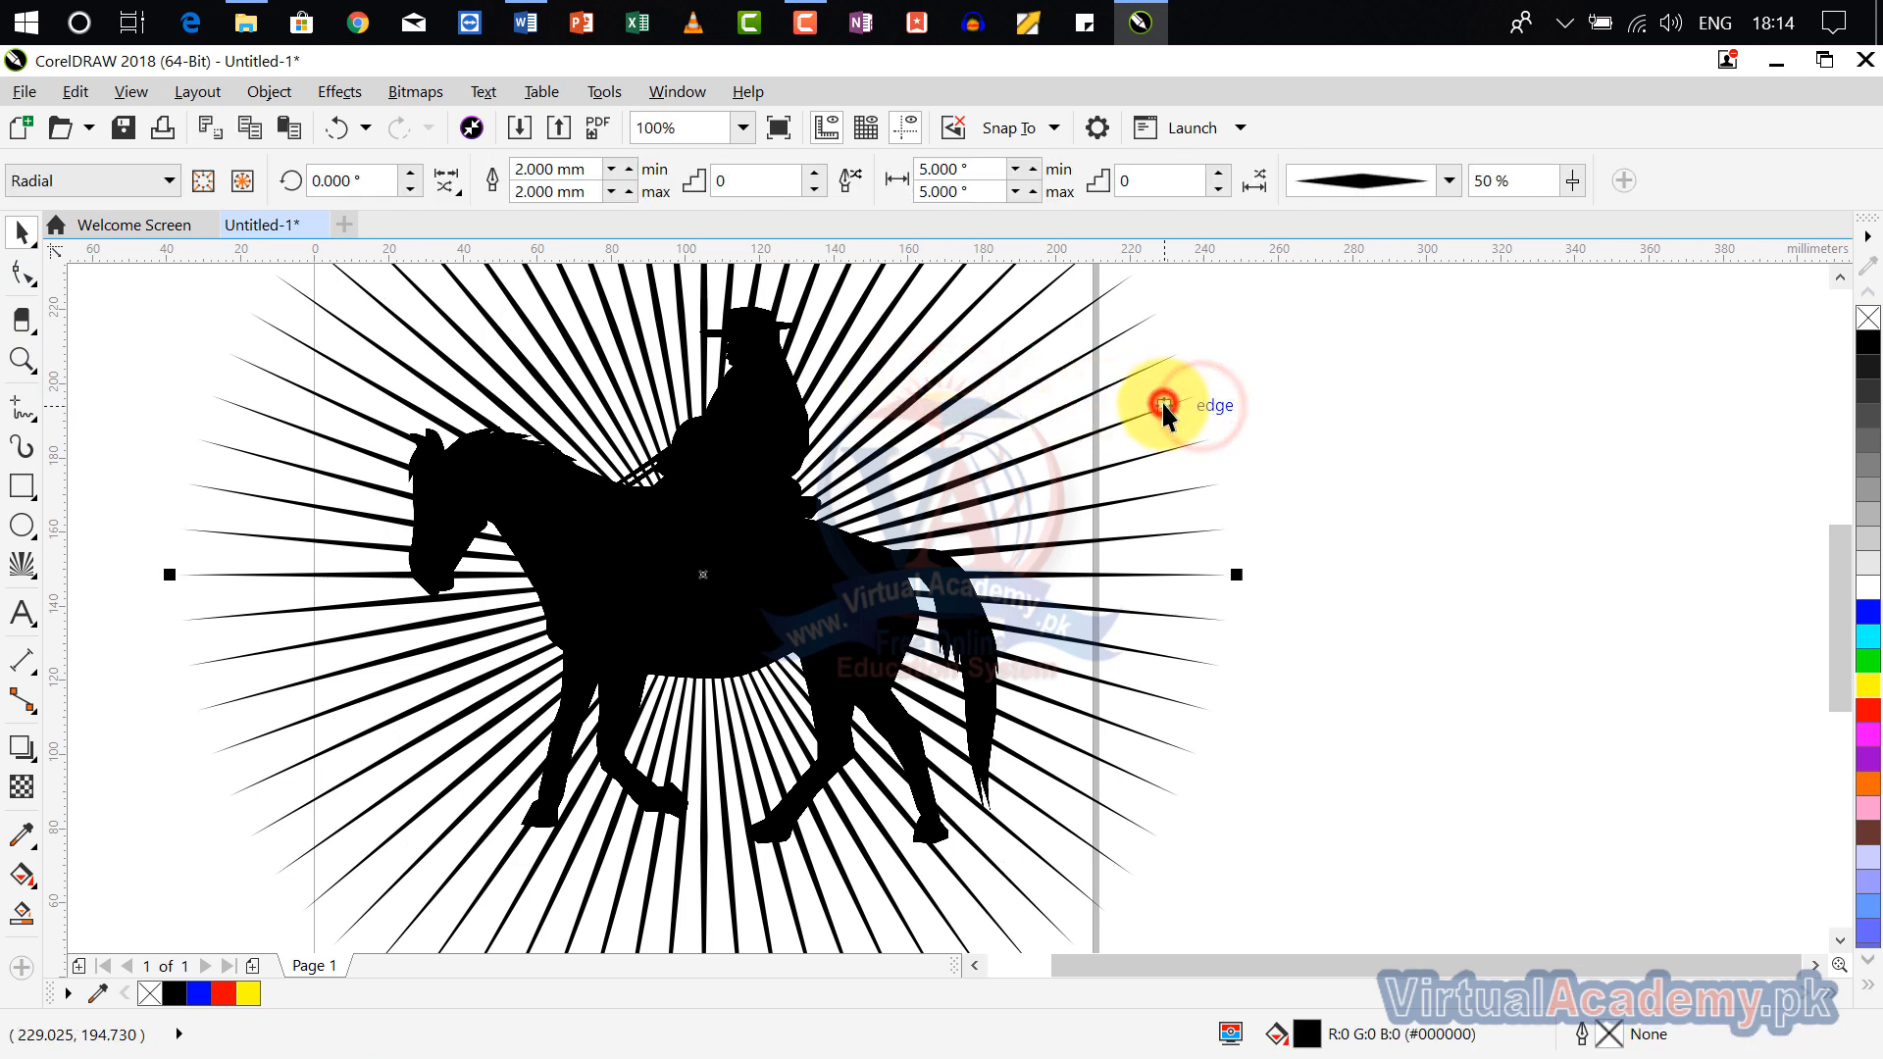
{"action": "left_click", "coordinate": [23, 564]}
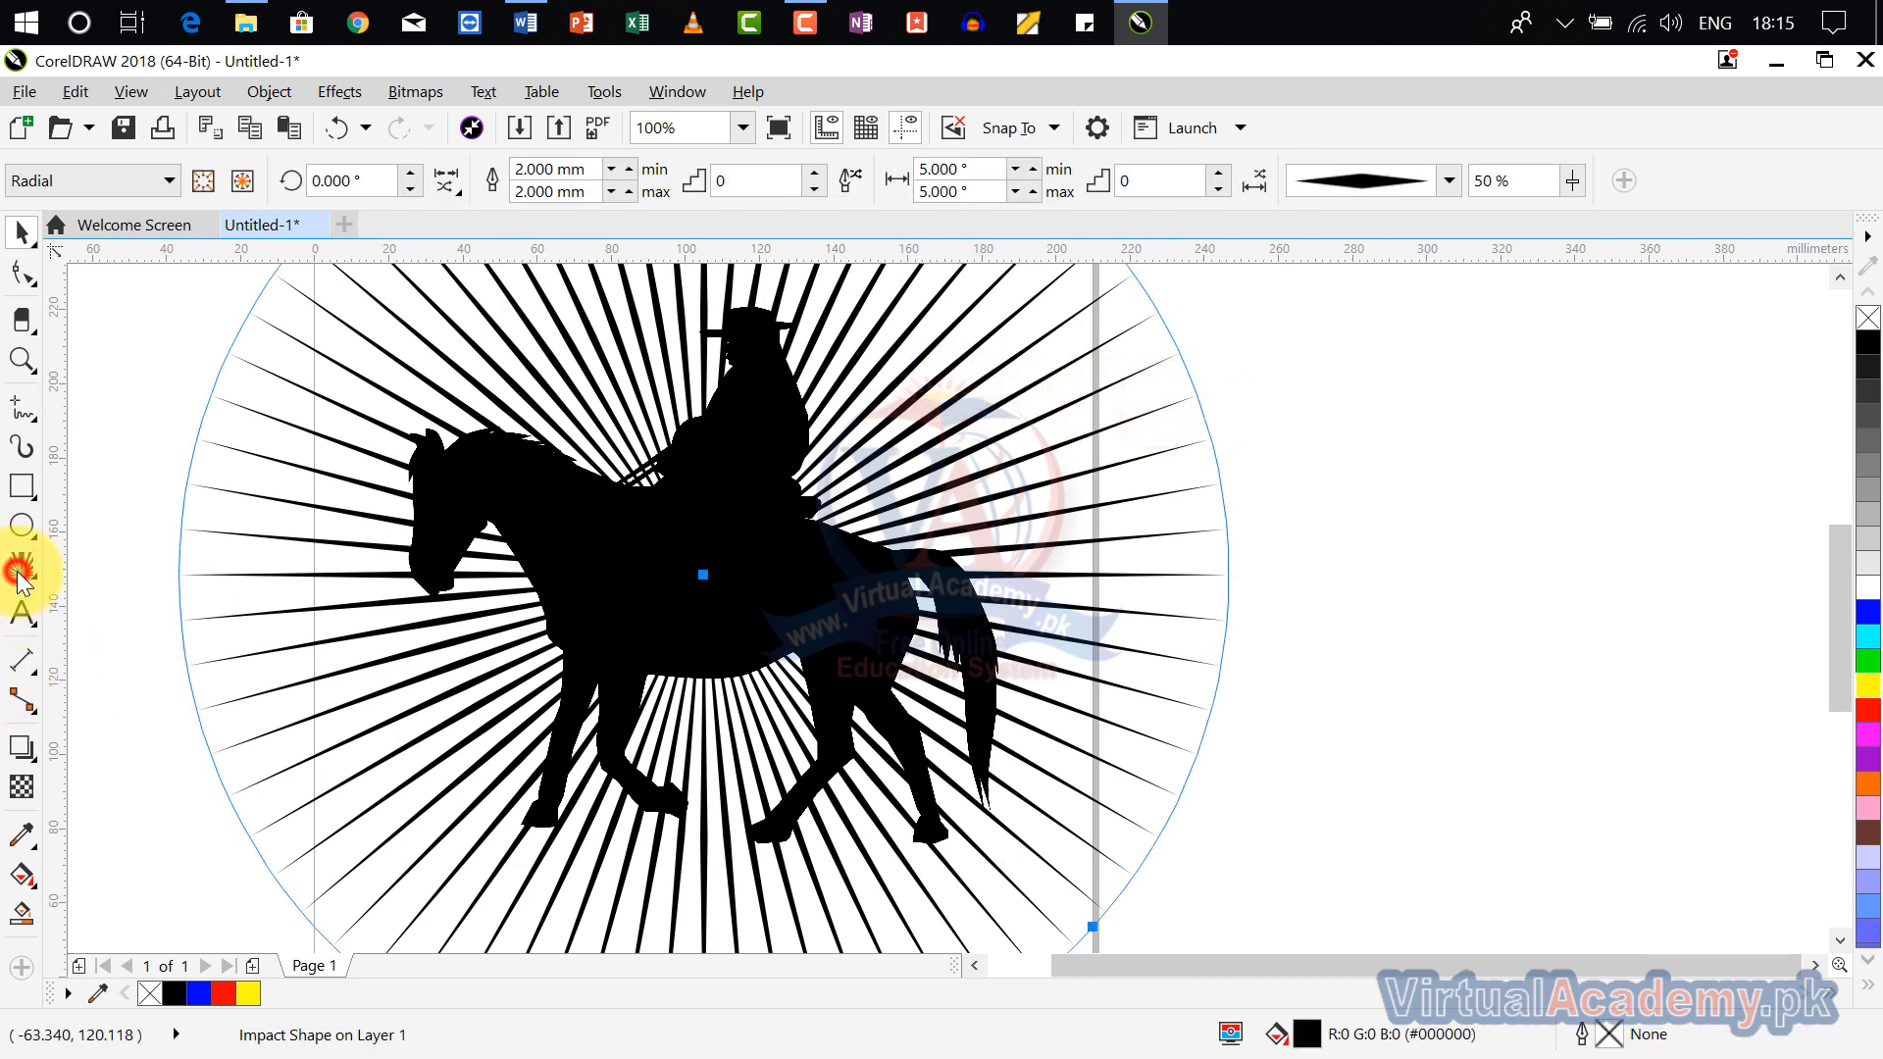
{"action": "left_click", "coordinate": [245, 183]}
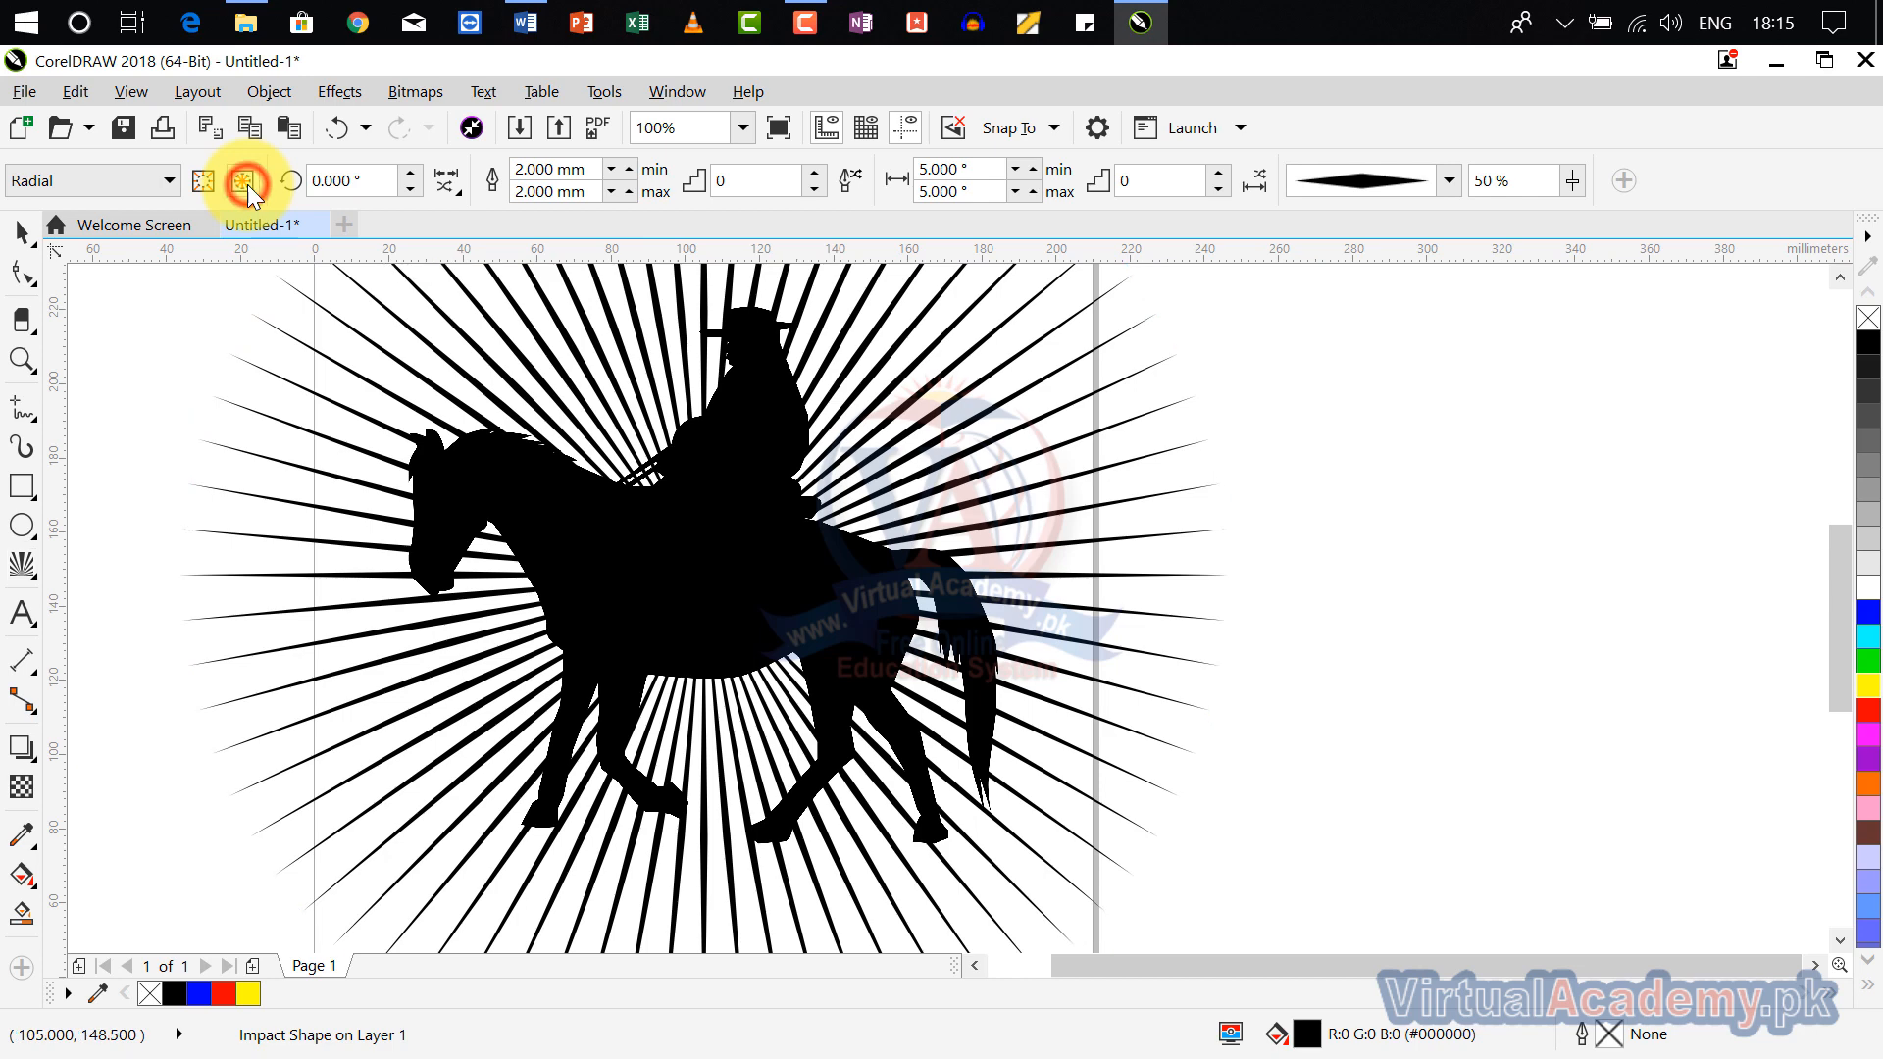
{"action": "left_click", "coordinate": [707, 524]}
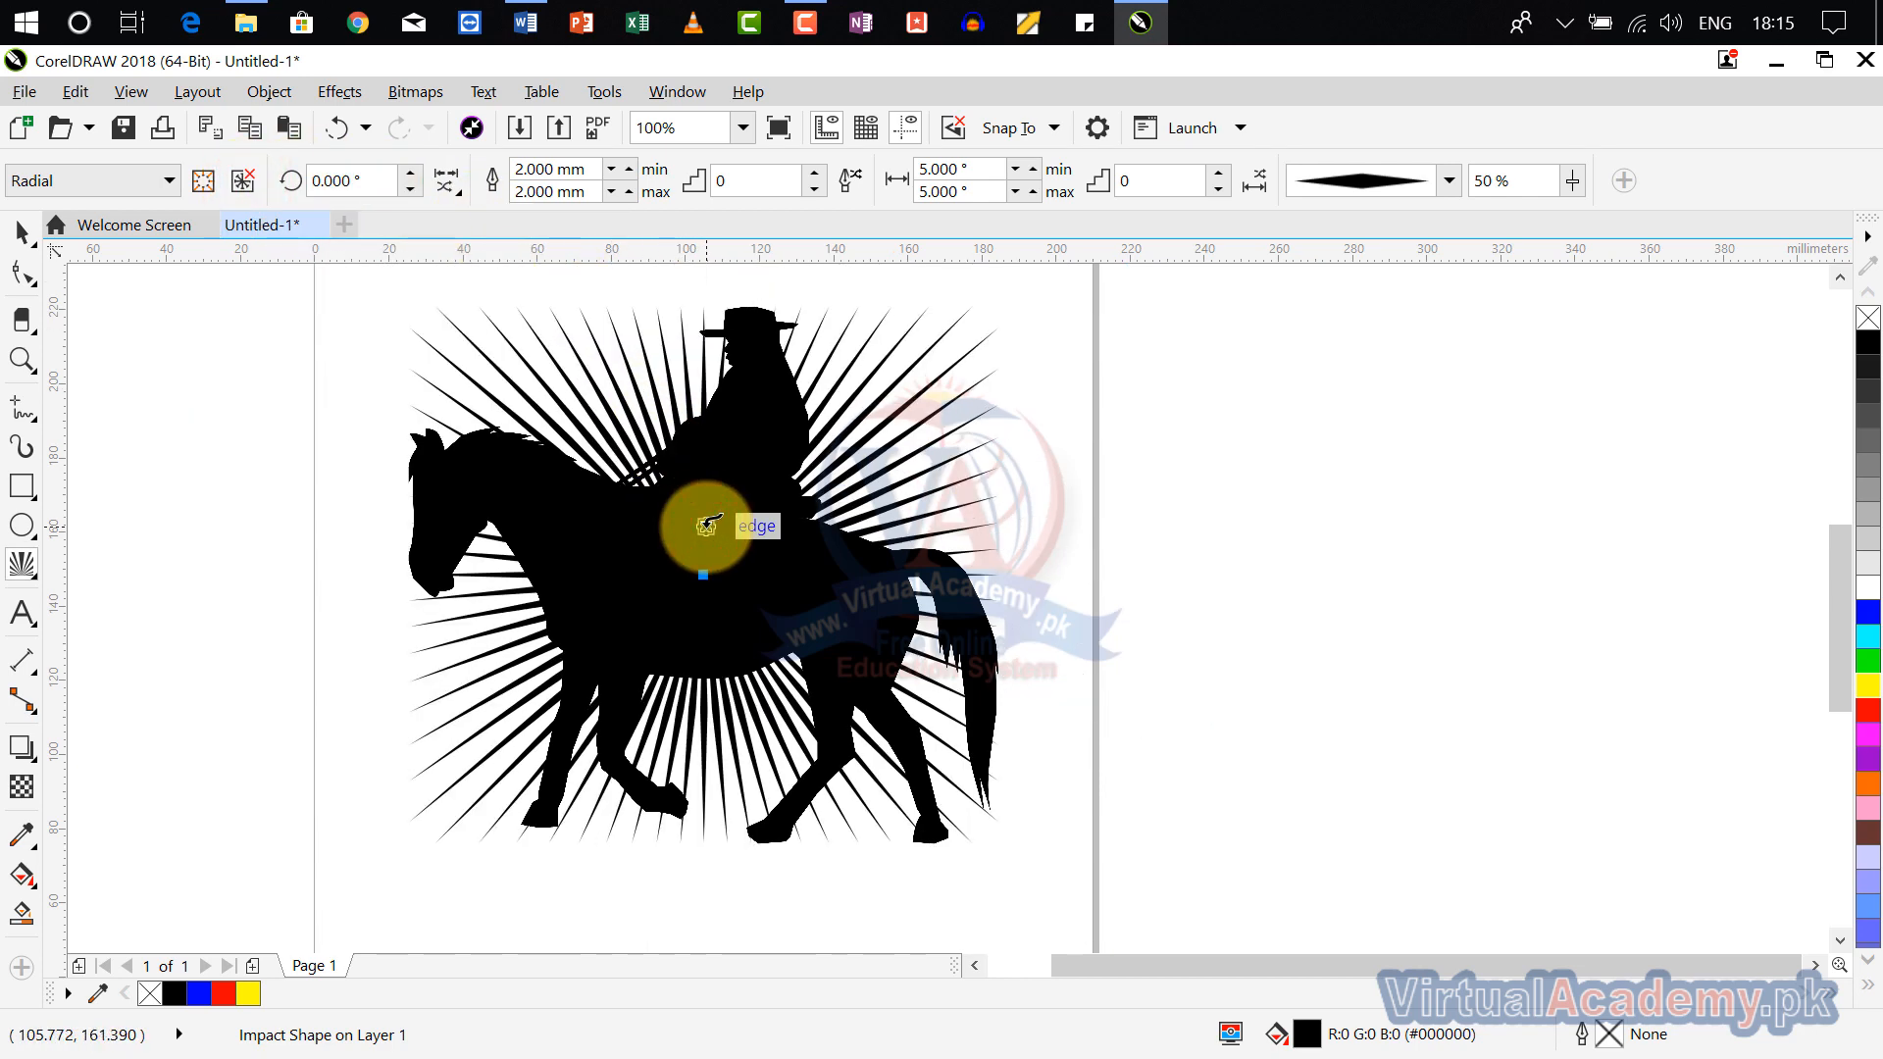
Step: Move the cowboy image off the impact effect, towards the page's right edge
{"action": "scroll", "coordinate": [704, 521], "scroll_direction": "down", "scroll_amount": 3}
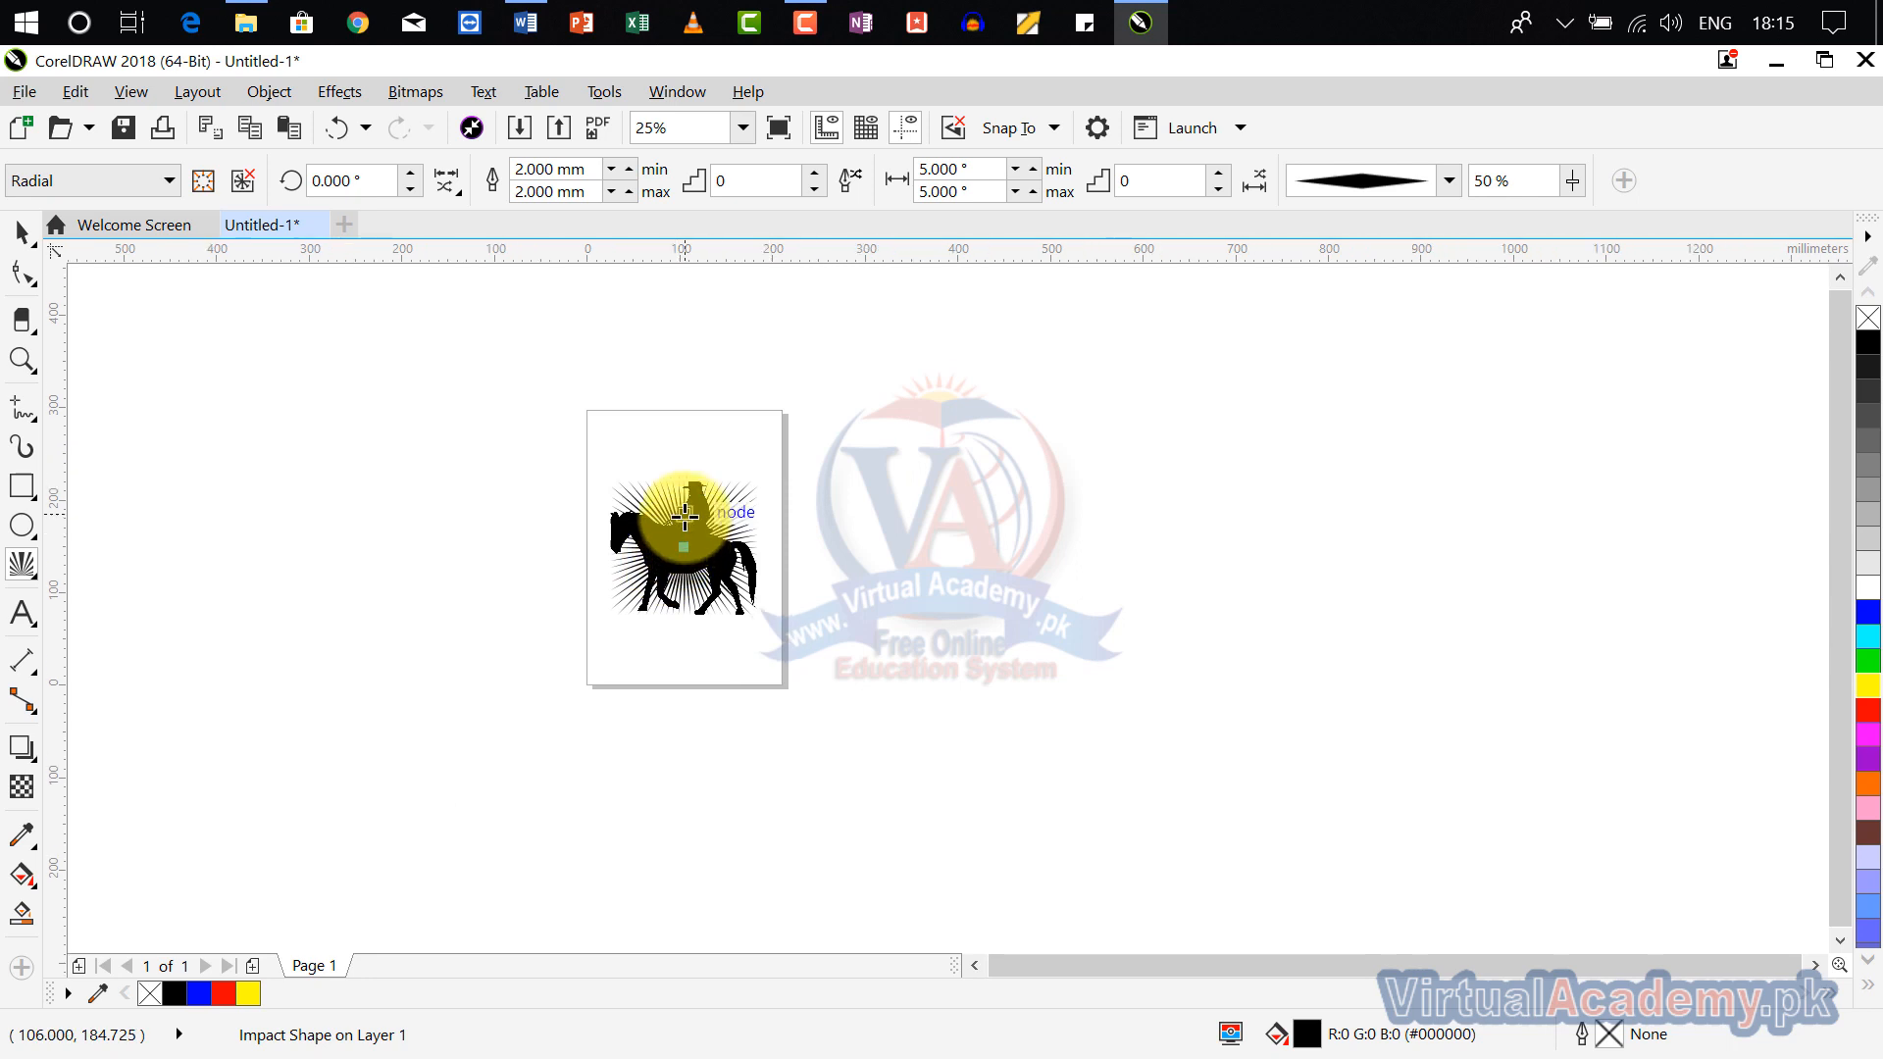
{"action": "scroll", "coordinate": [684, 517], "scroll_direction": "up", "scroll_amount": 3}
{"action": "left_click", "coordinate": [40, 231]}
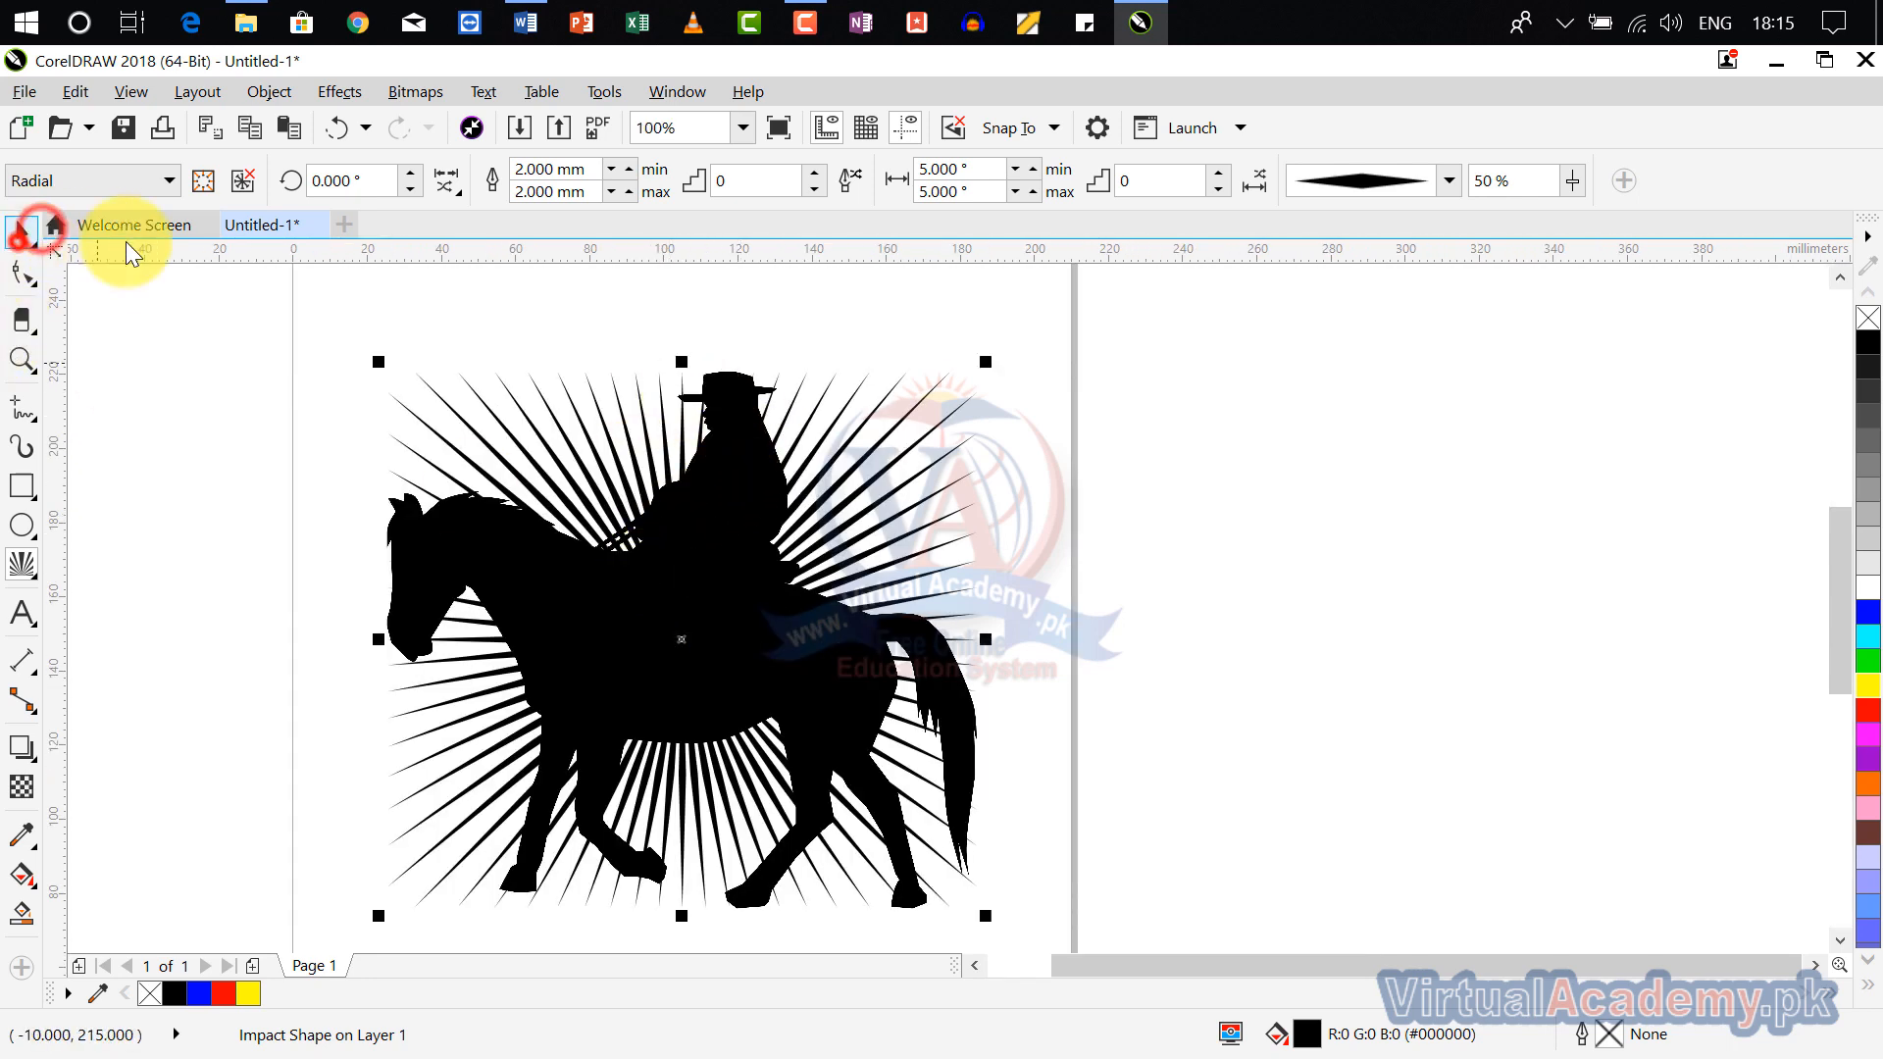
{"action": "left_click", "coordinate": [677, 564]}
{"action": "left_click", "coordinate": [935, 490]}
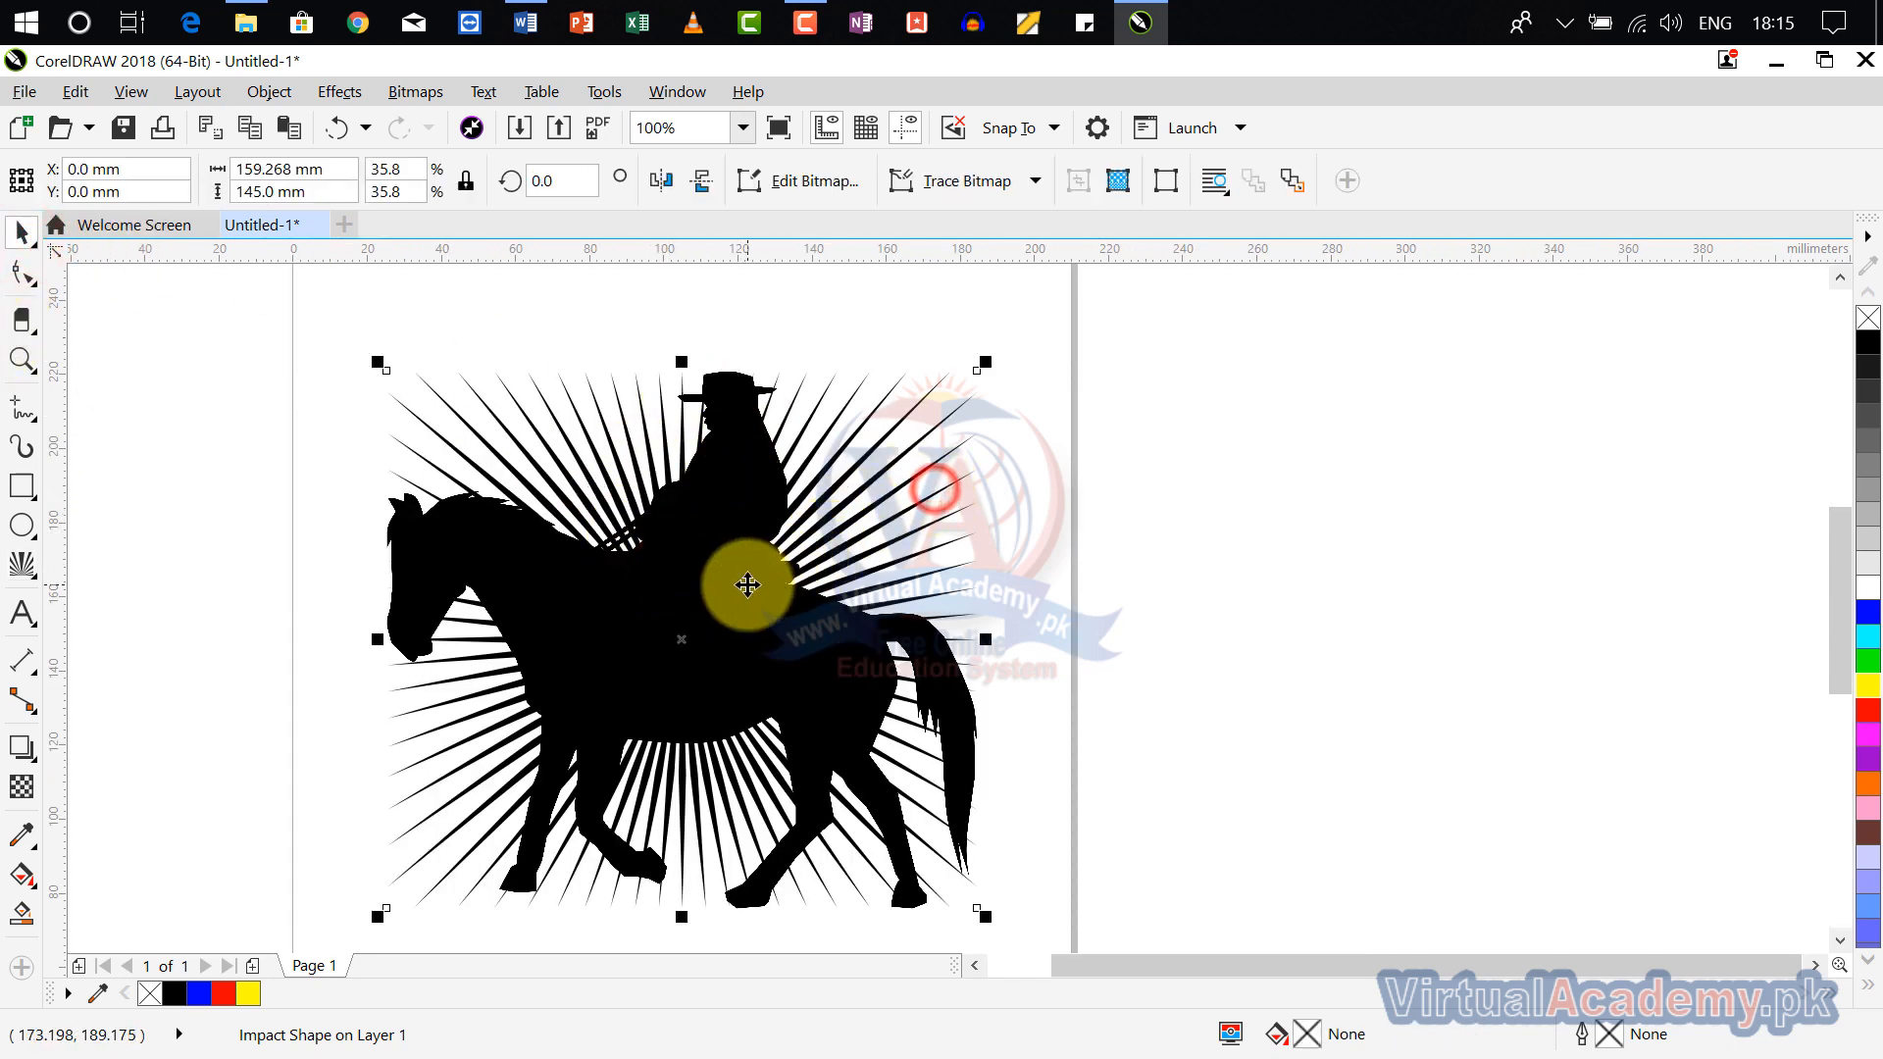
{"action": "left_click", "coordinate": [749, 584]}
{"action": "left_click_drag", "start_coordinate": [730, 594], "coordinate": [1252, 547]}
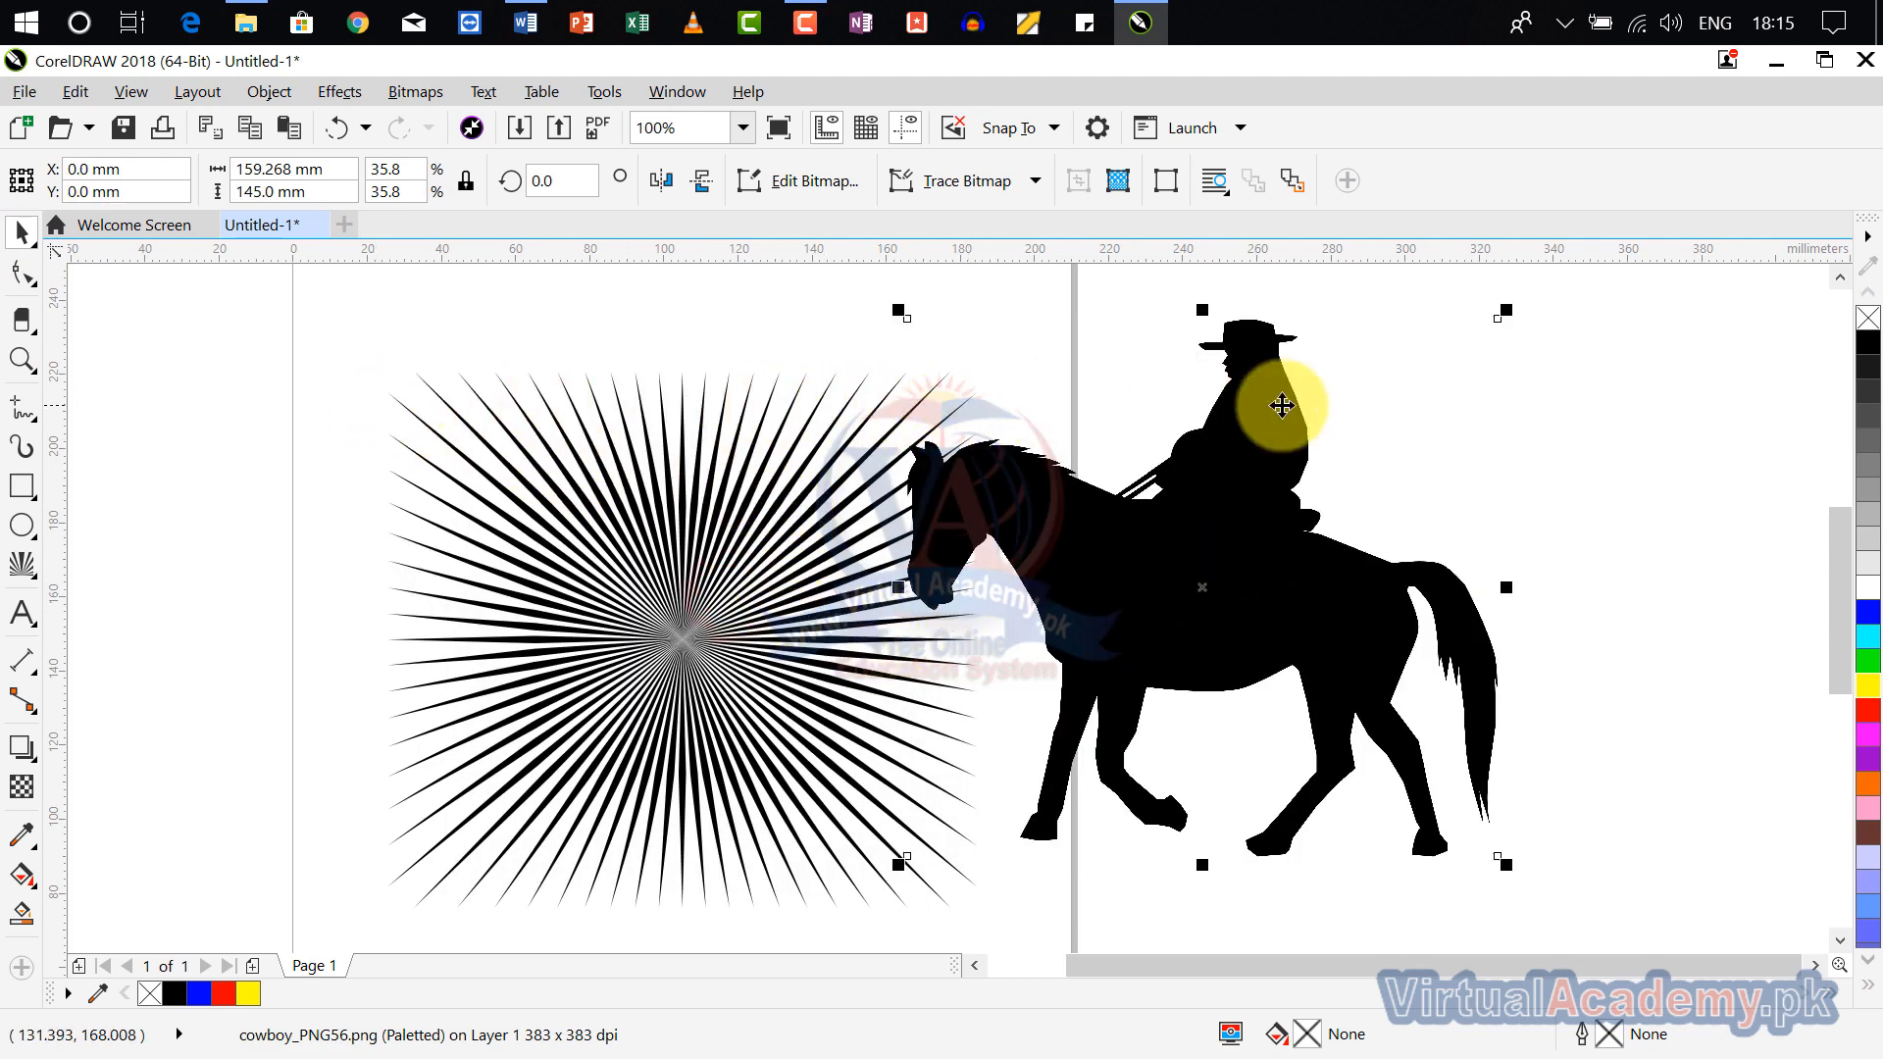
Step: Undo the cowboy image's move and the impact effect's outer boundary
{"action": "key", "text": "ctrl+z"}
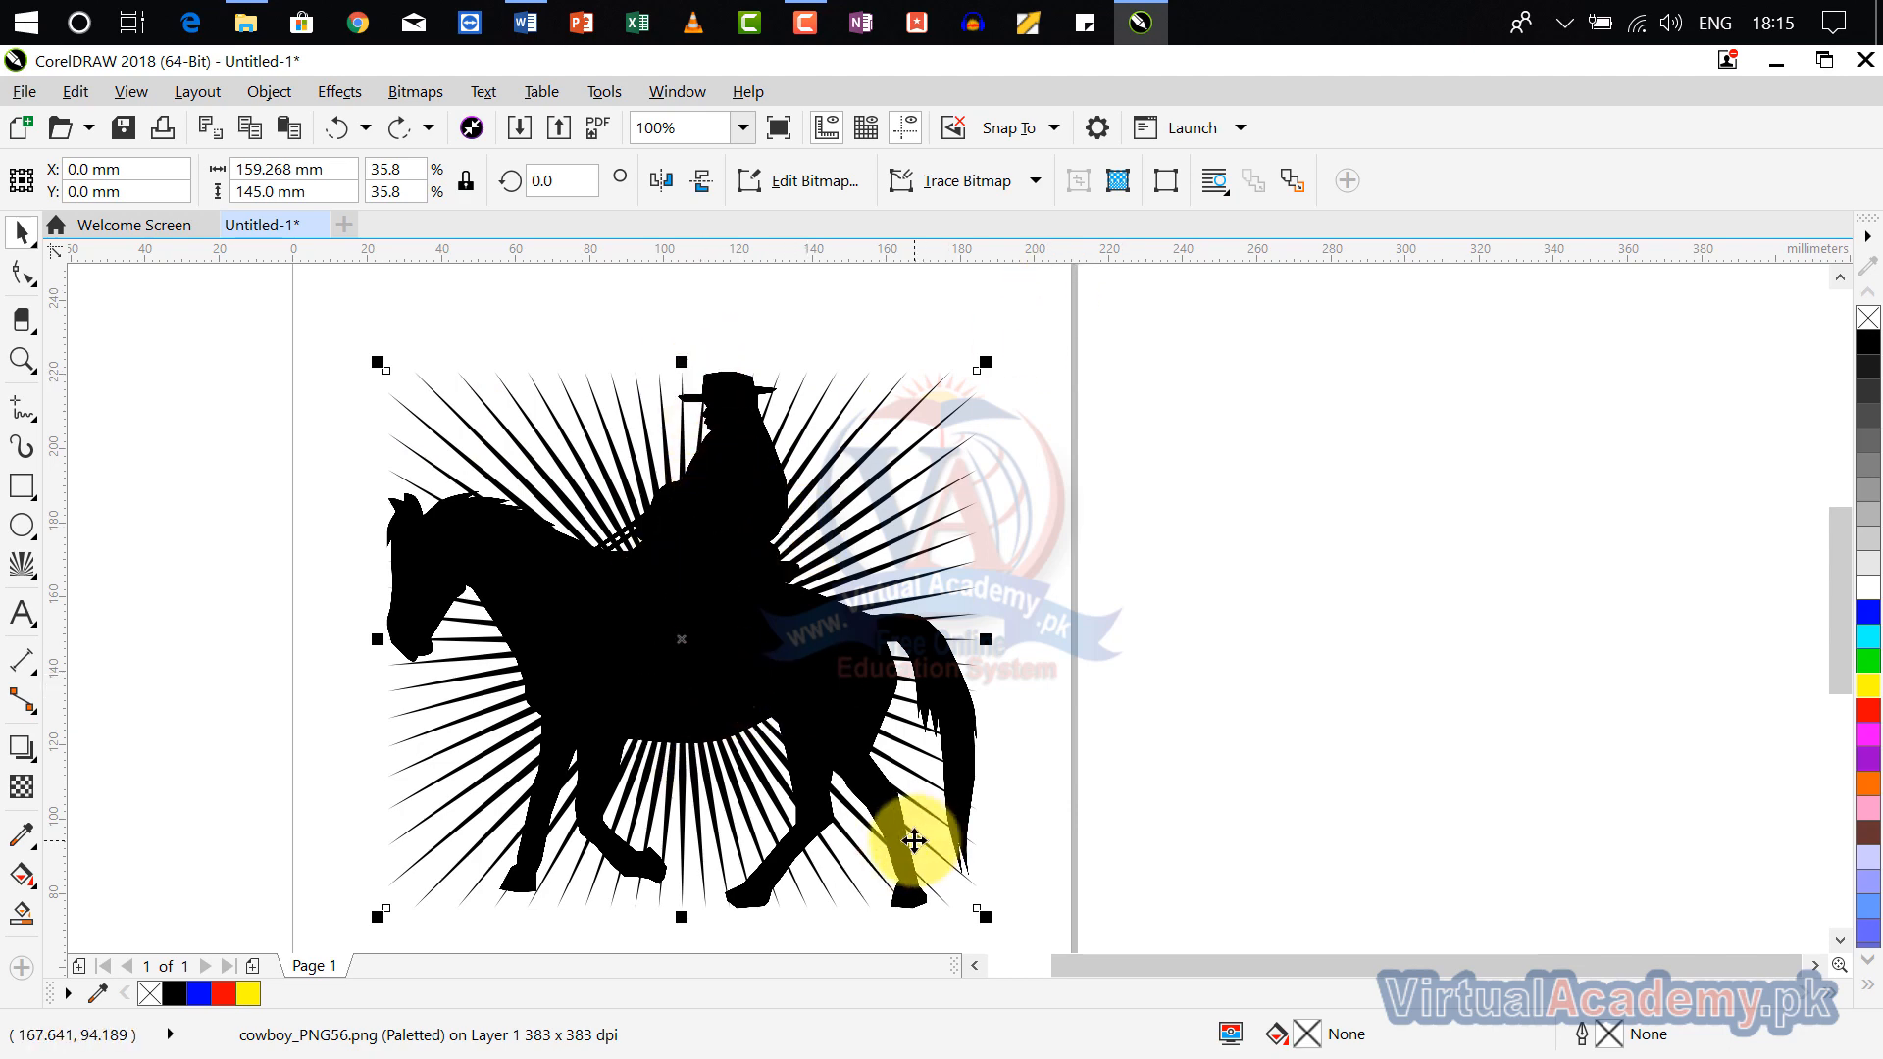
{"action": "key", "text": "ctrl+z"}
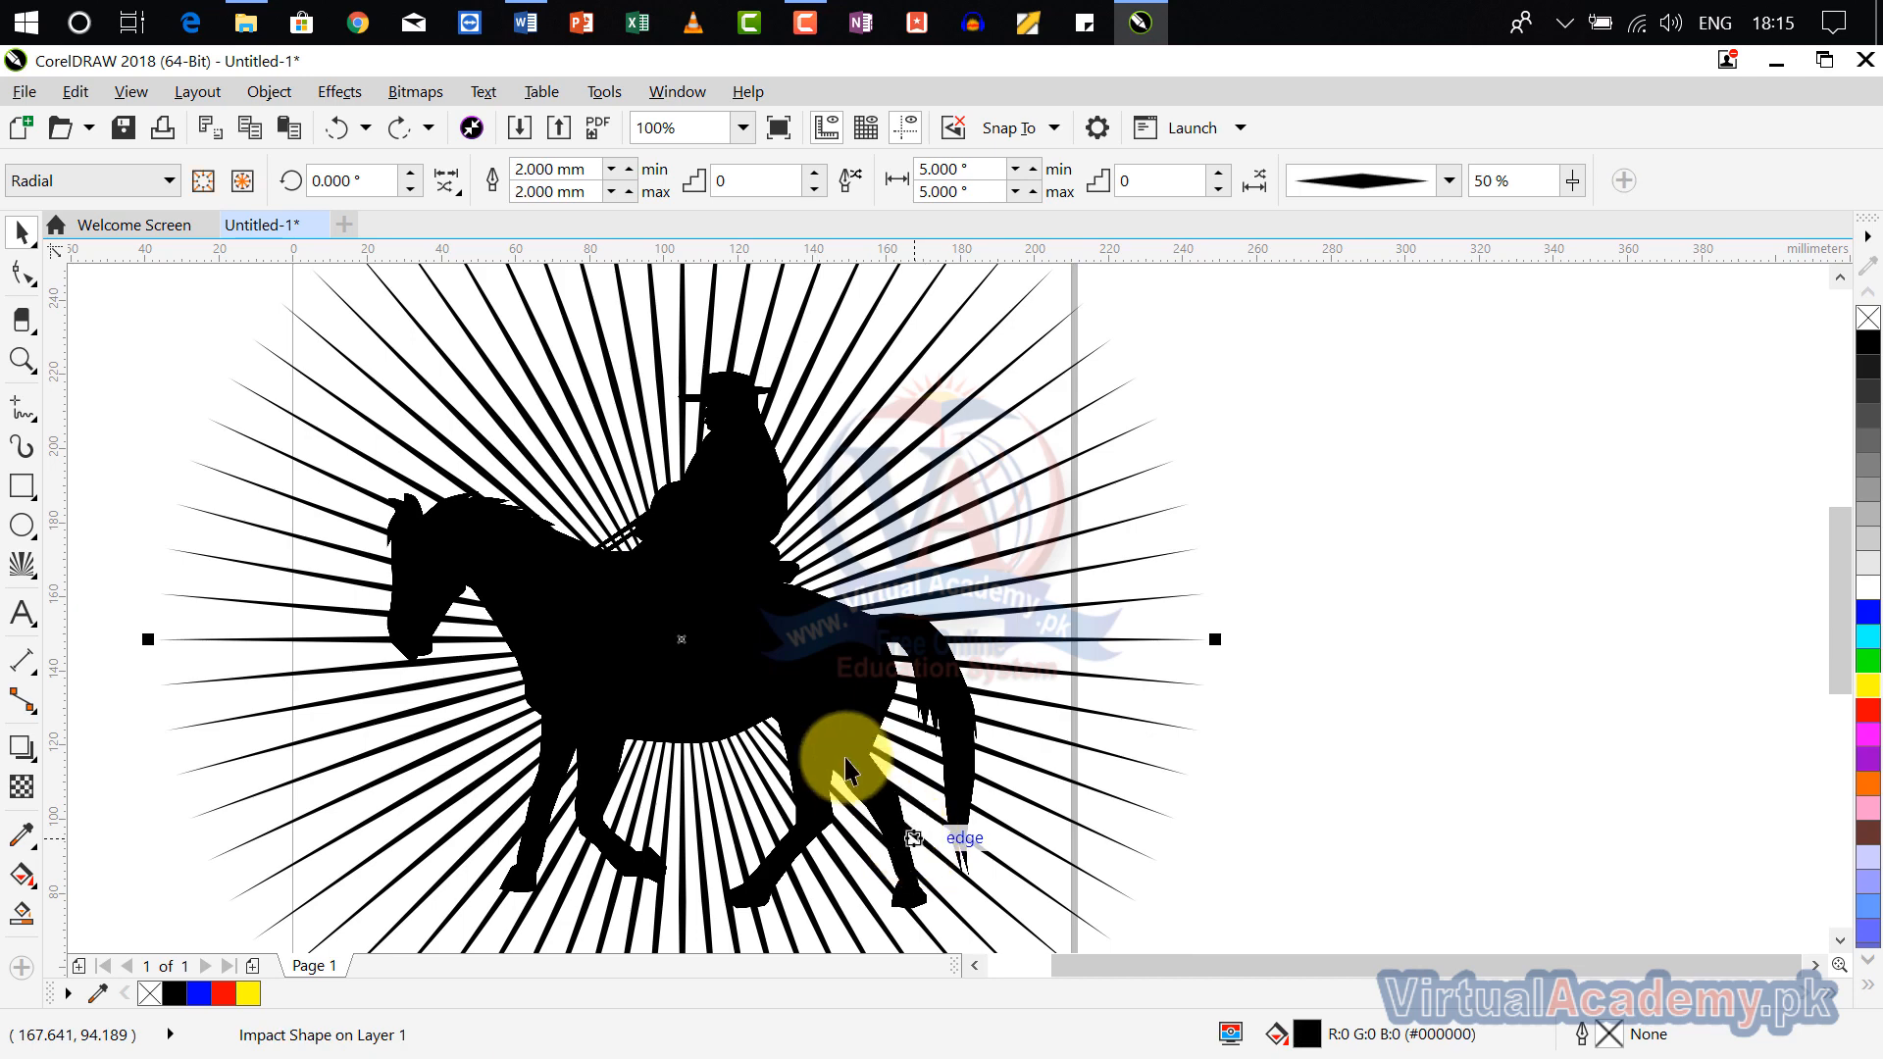
{"action": "scroll", "coordinate": [827, 707], "scroll_direction": "down", "scroll_amount": 1}
{"action": "left_click_drag", "start_coordinate": [828, 707], "coordinate": [814, 652]}
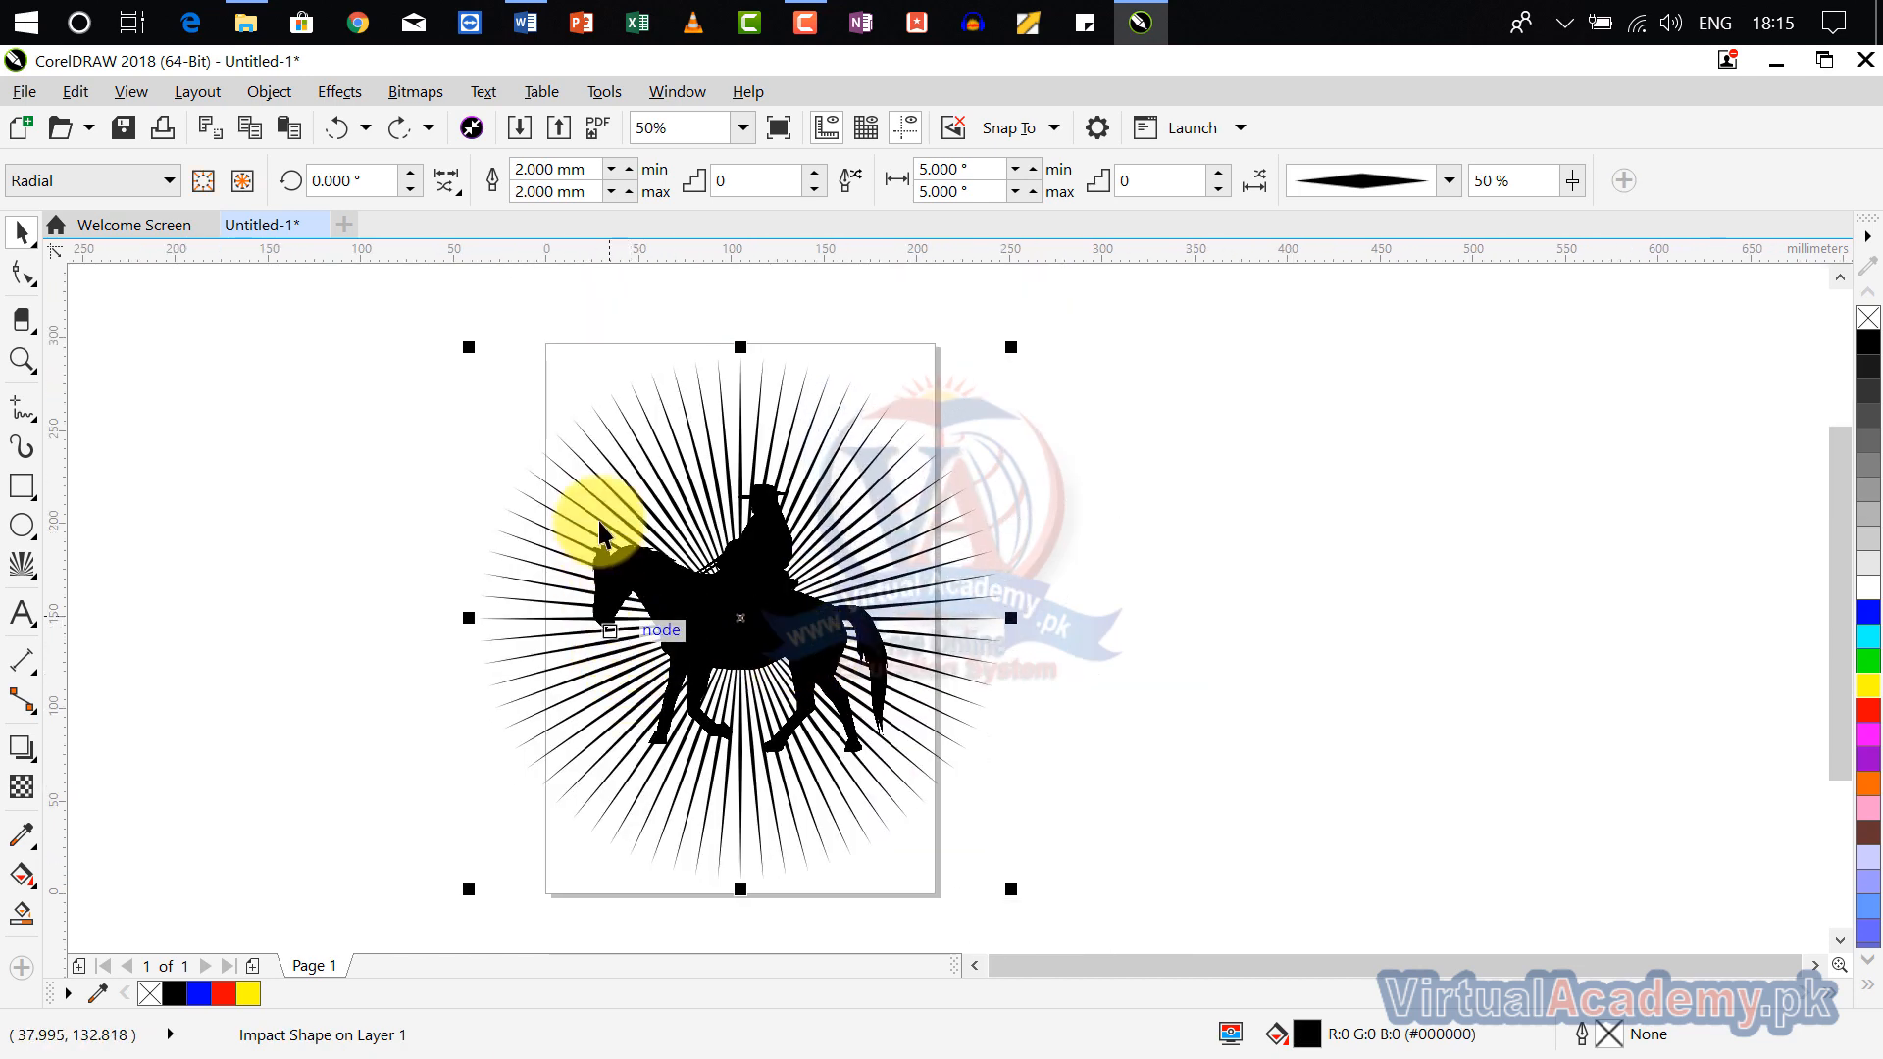
Step: Use the cowboy image as the inner boundary of the radial impact effect
{"action": "left_click", "coordinate": [242, 181]}
{"action": "left_click", "coordinate": [28, 571]}
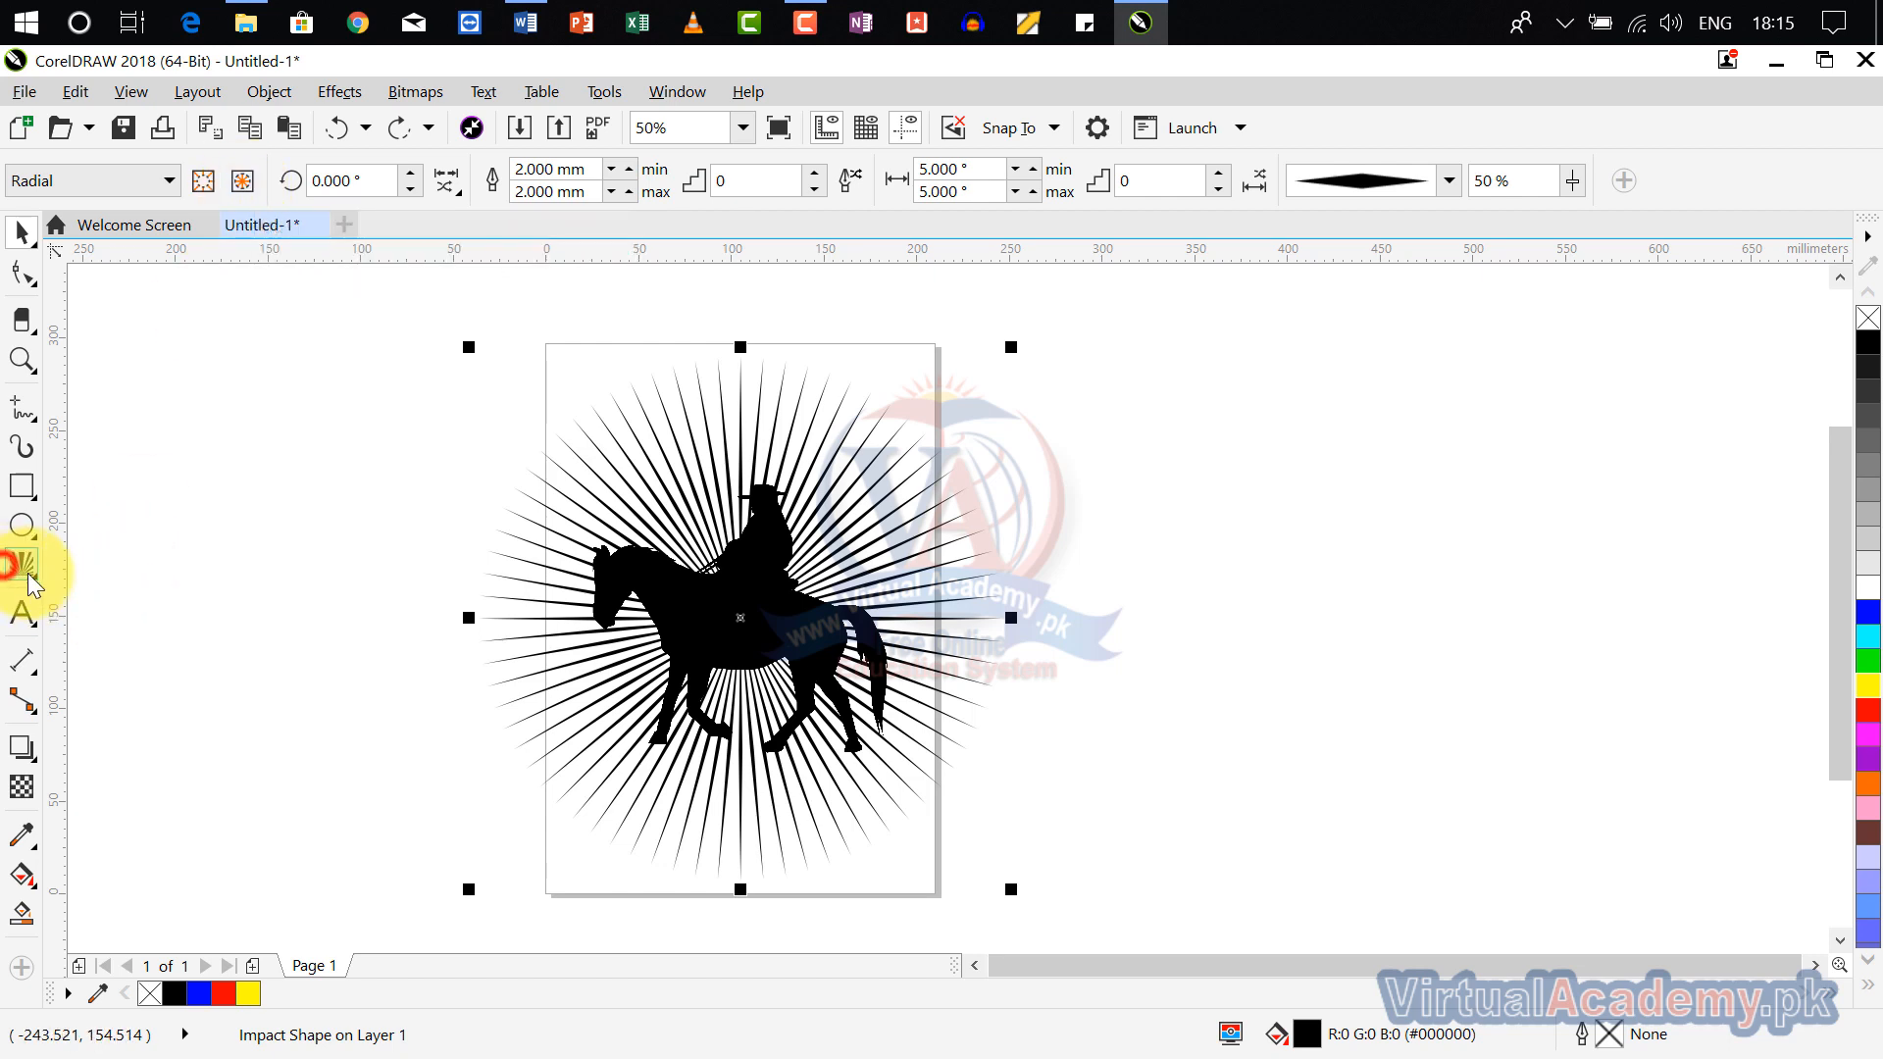
{"action": "left_click", "coordinate": [603, 479]}
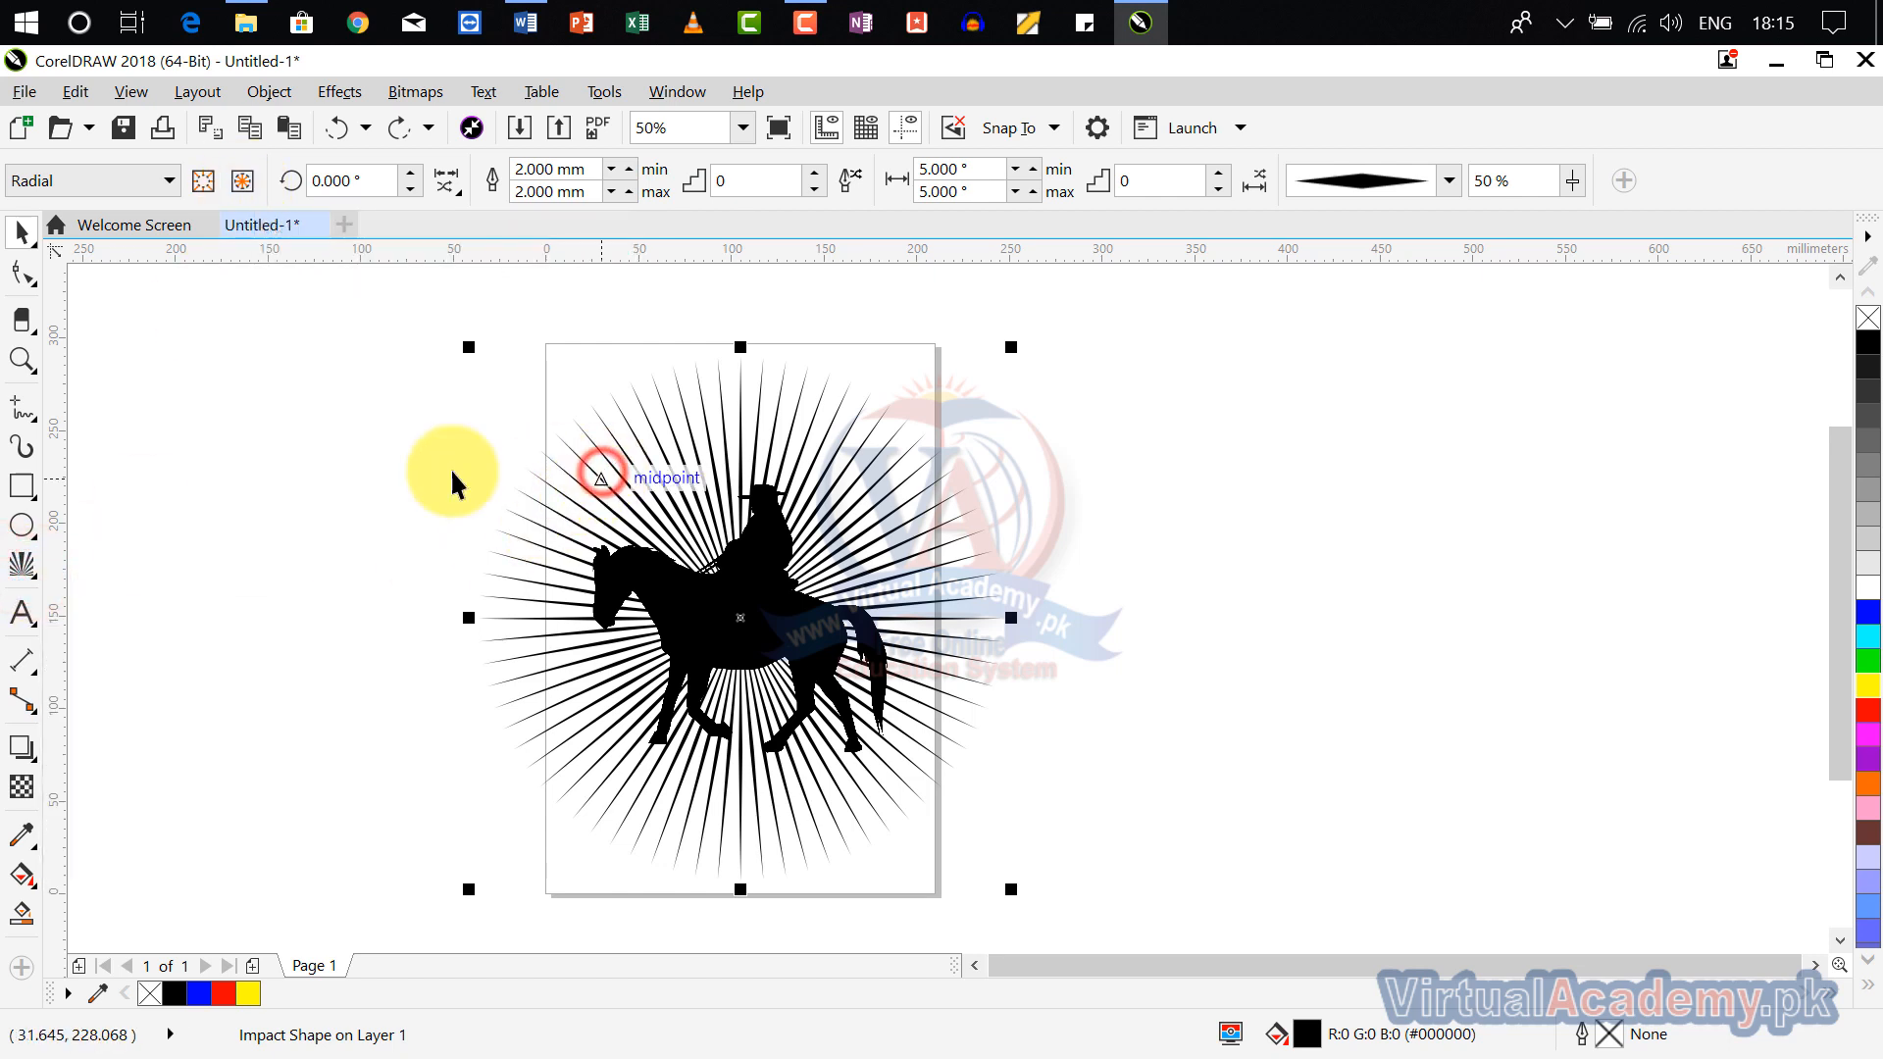
{"action": "left_click", "coordinate": [22, 557]}
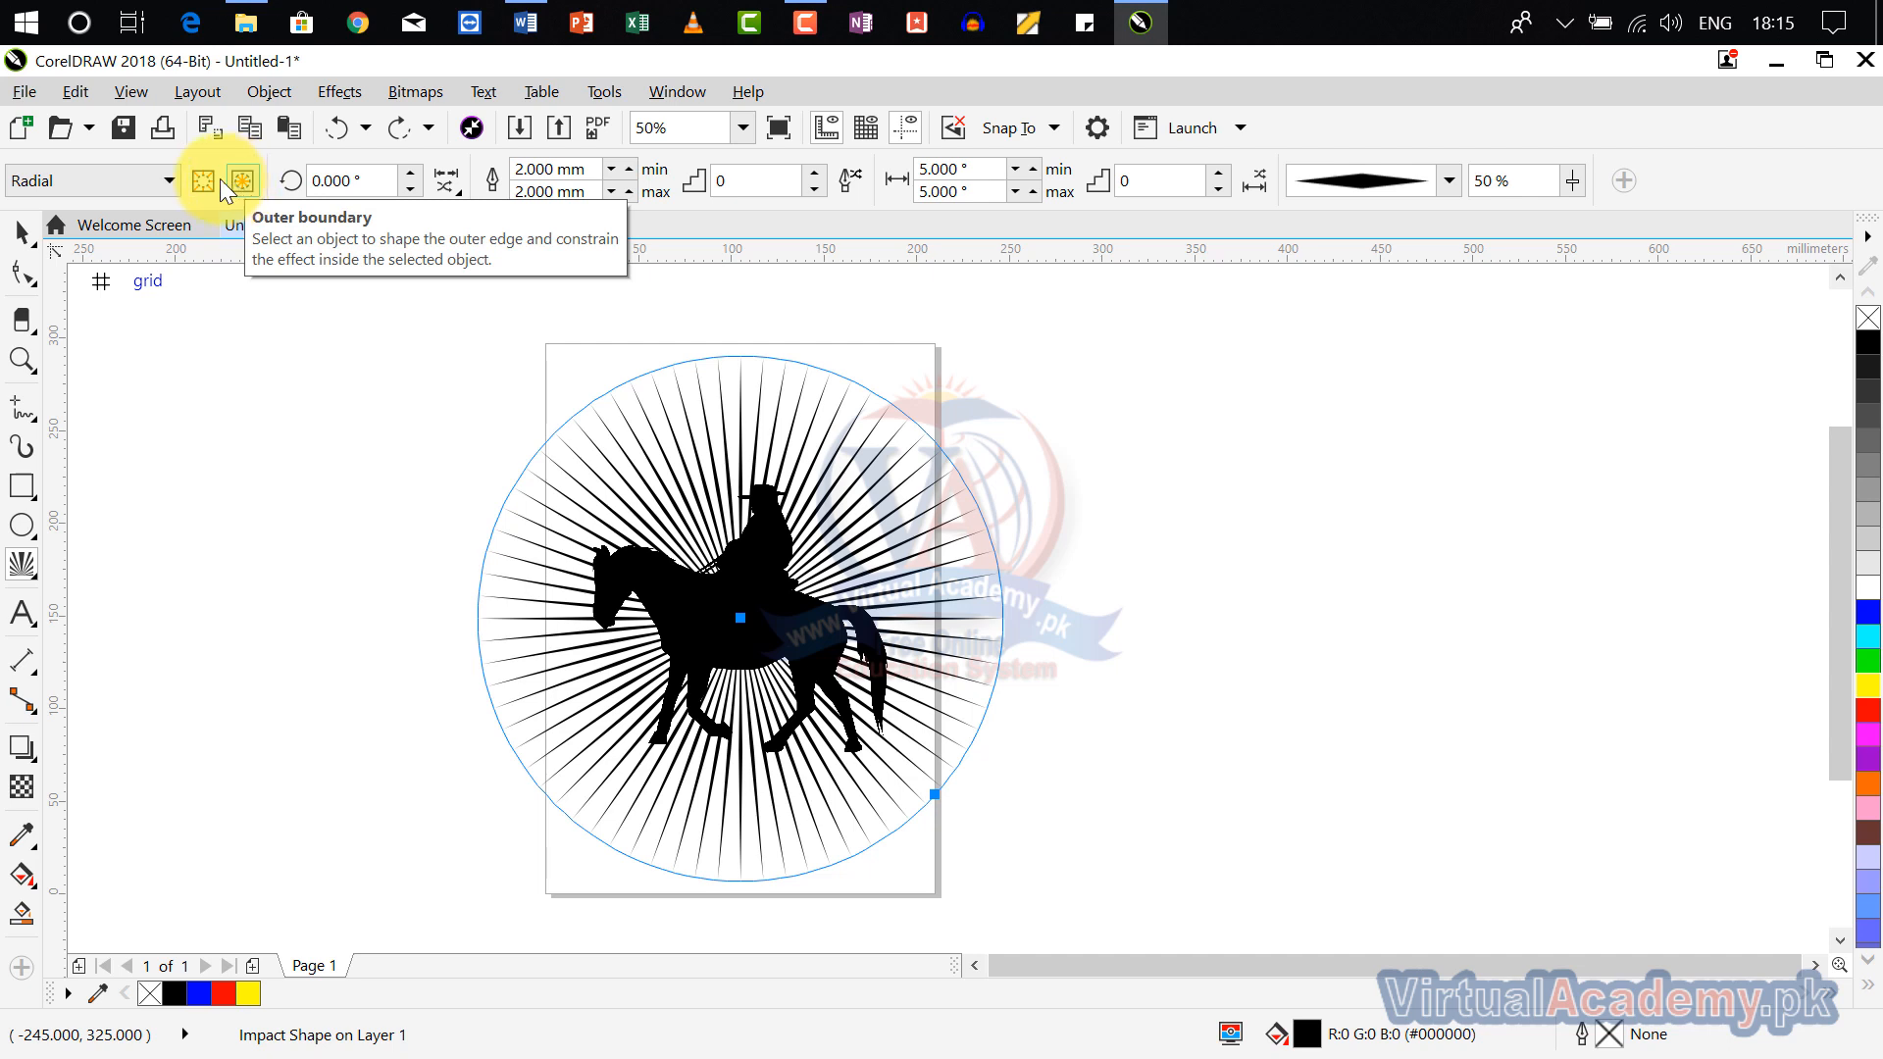
{"action": "left_click", "coordinate": [204, 182]}
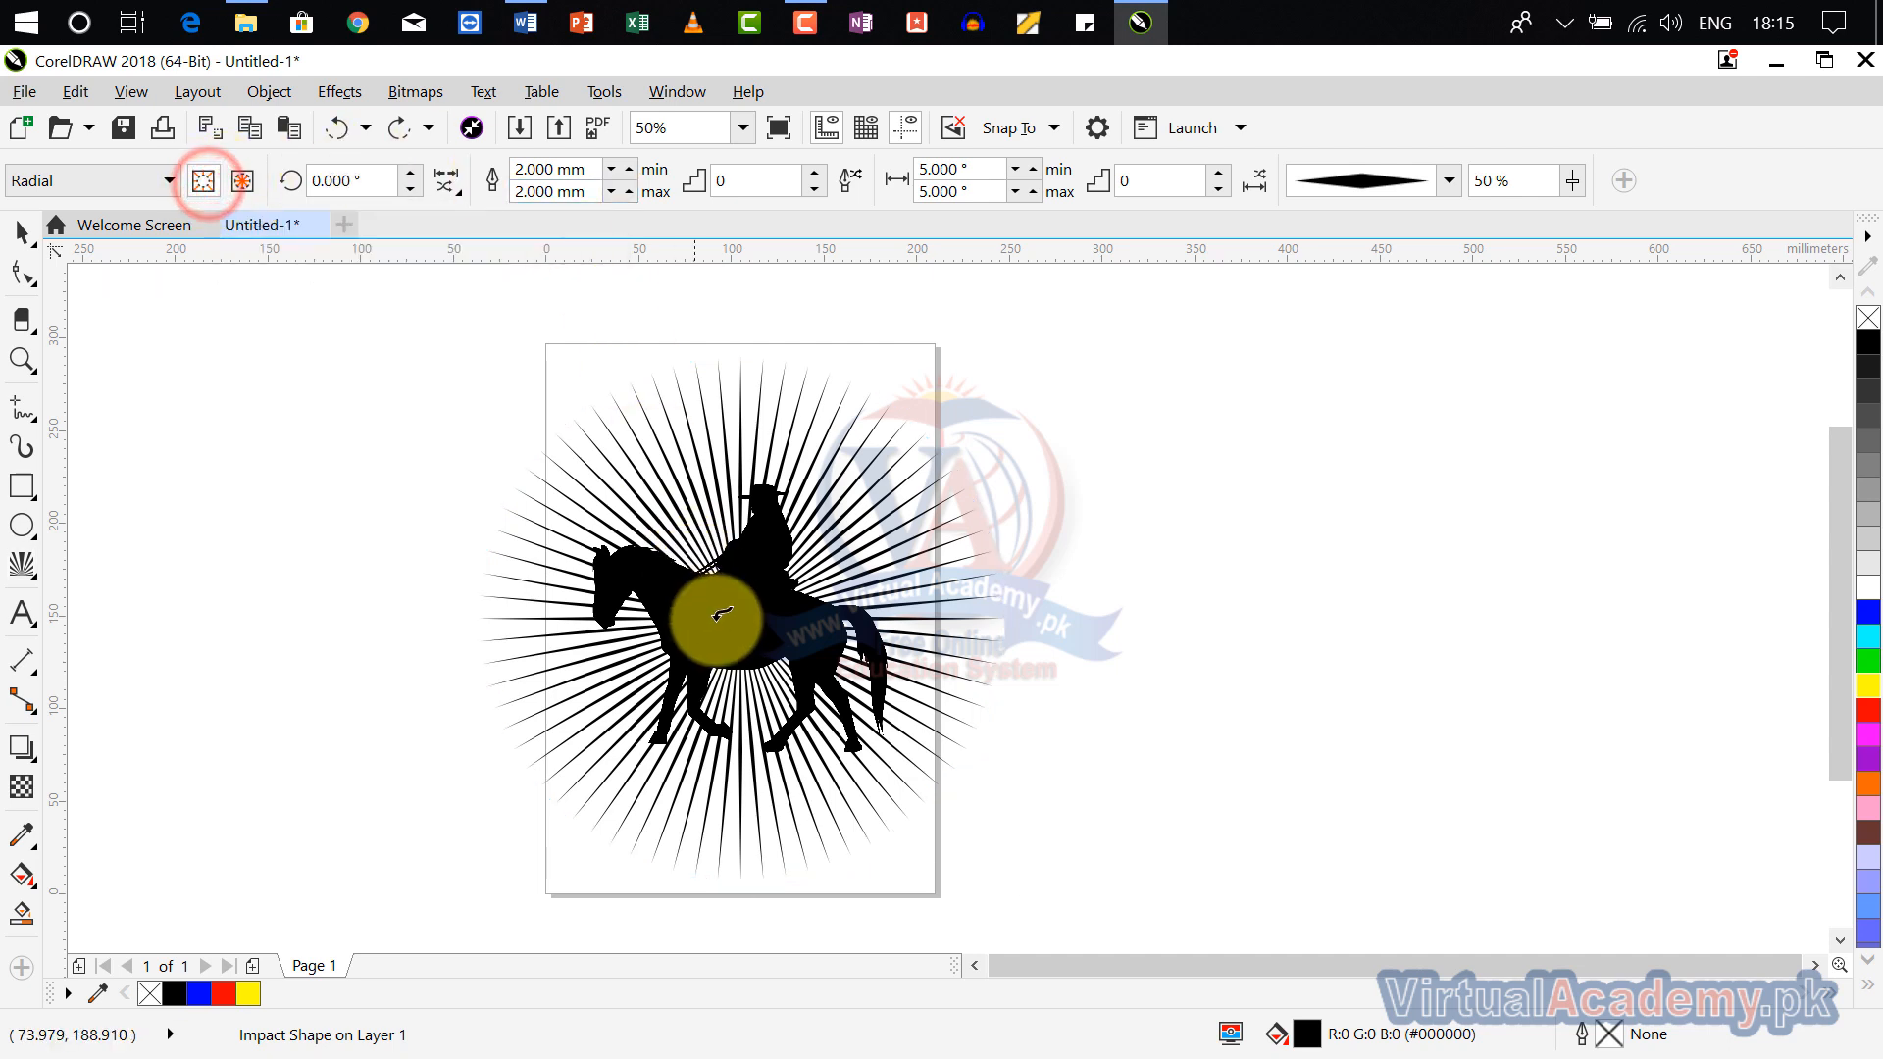
{"action": "left_click", "coordinate": [753, 602]}
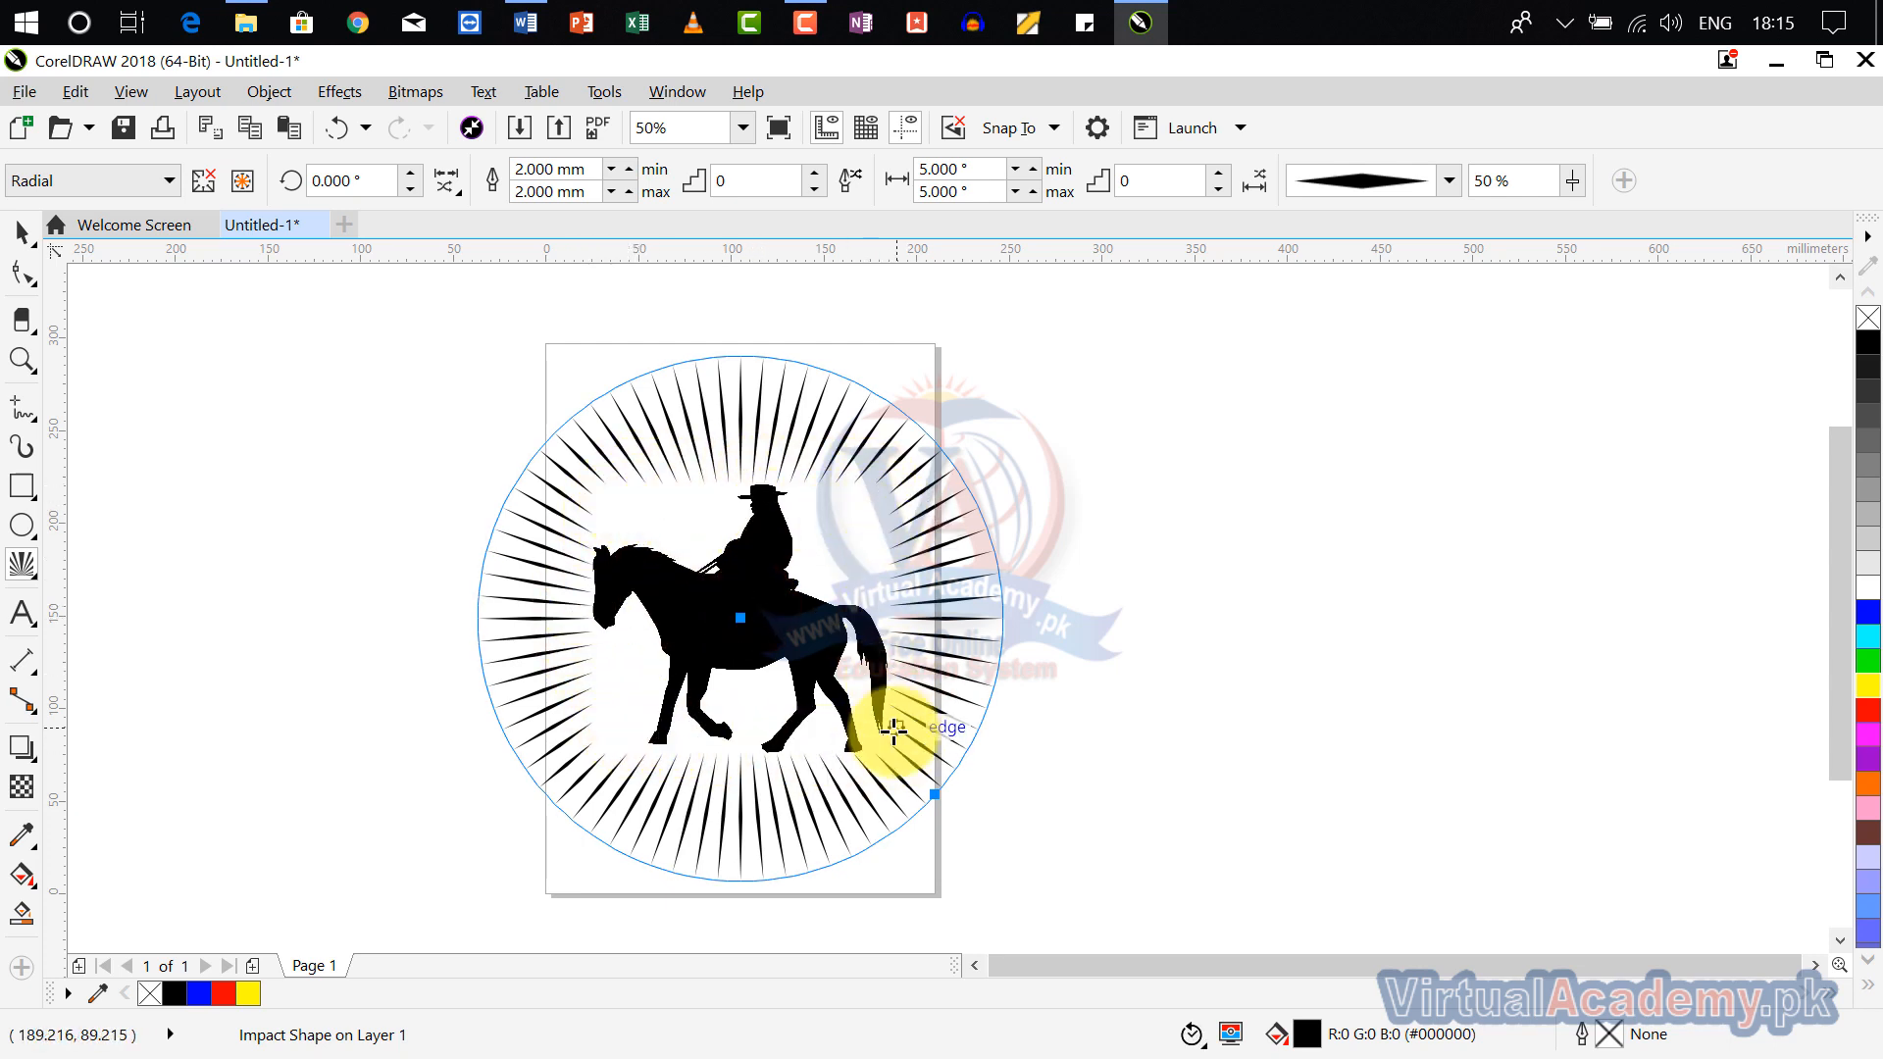
Step: Undo the inner boundary and delete the cowboy image lying over the impact effect
{"action": "key", "text": "ctrl+z"}
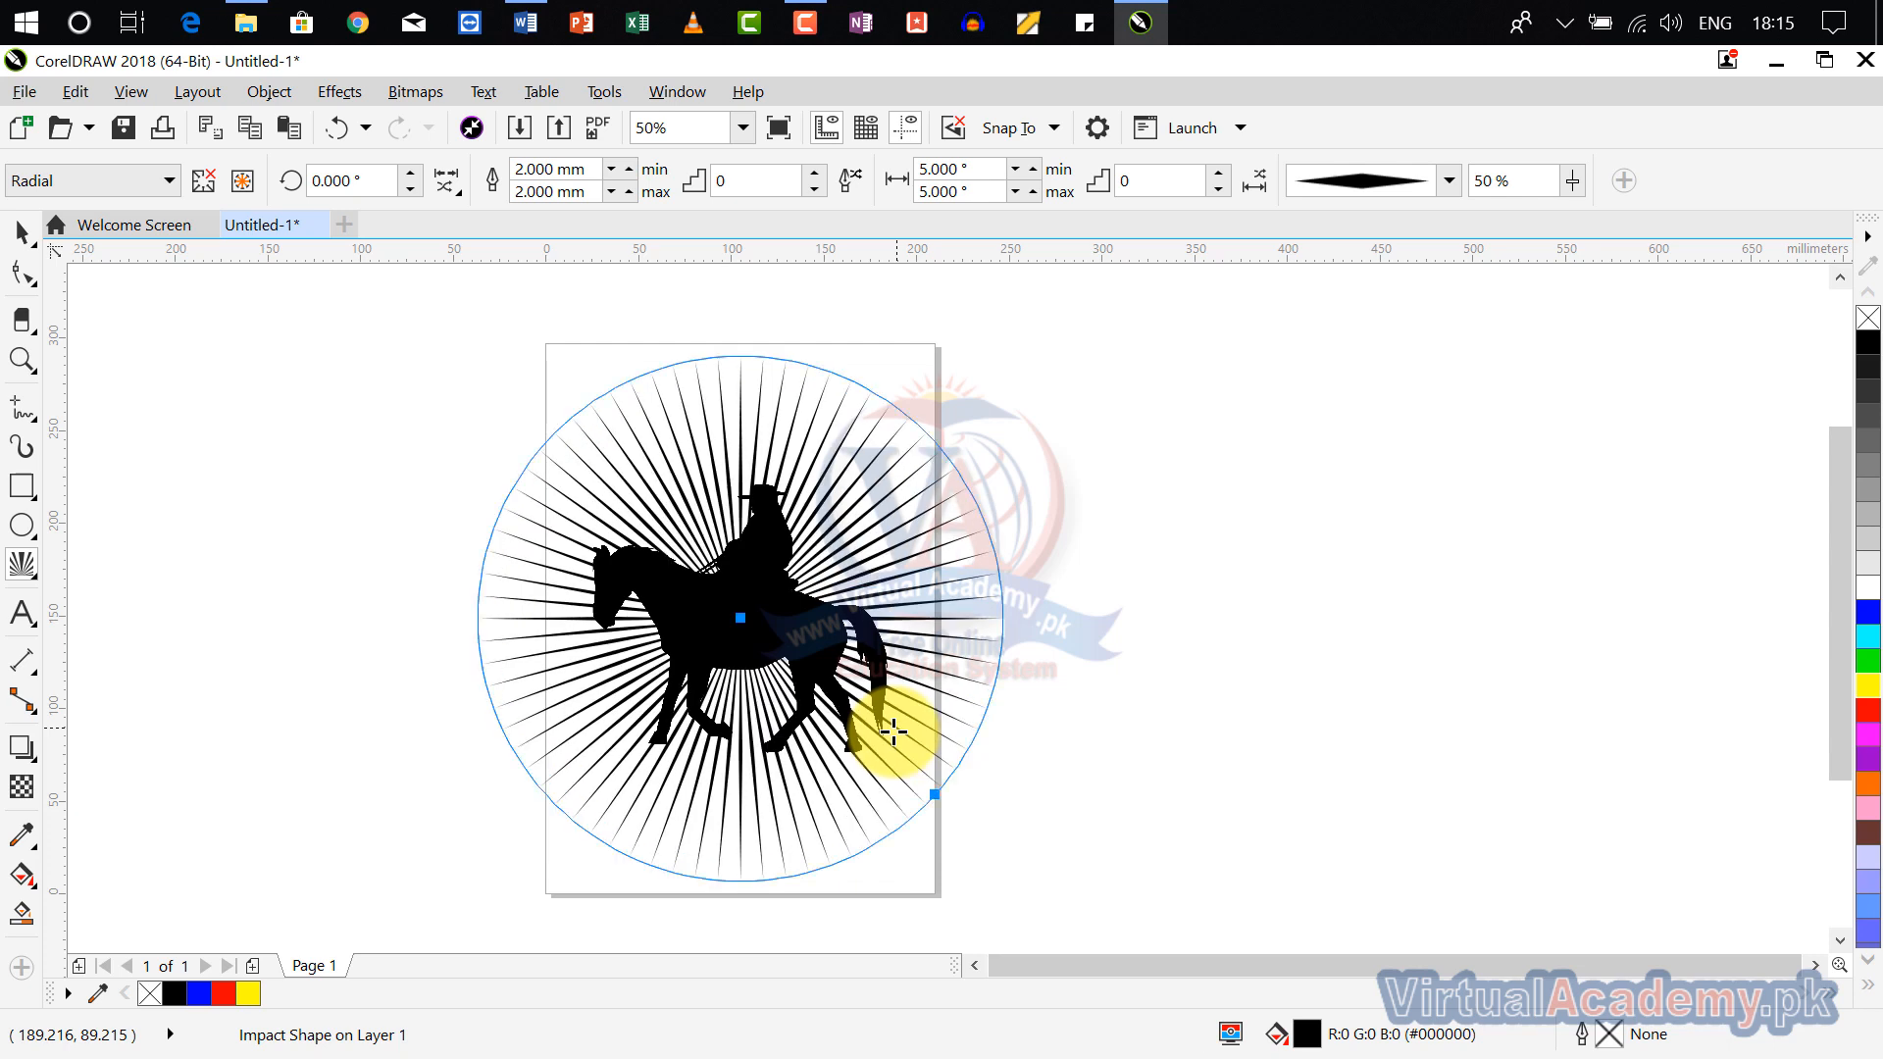
{"action": "left_click", "coordinate": [17, 235]}
{"action": "left_click", "coordinate": [694, 621]}
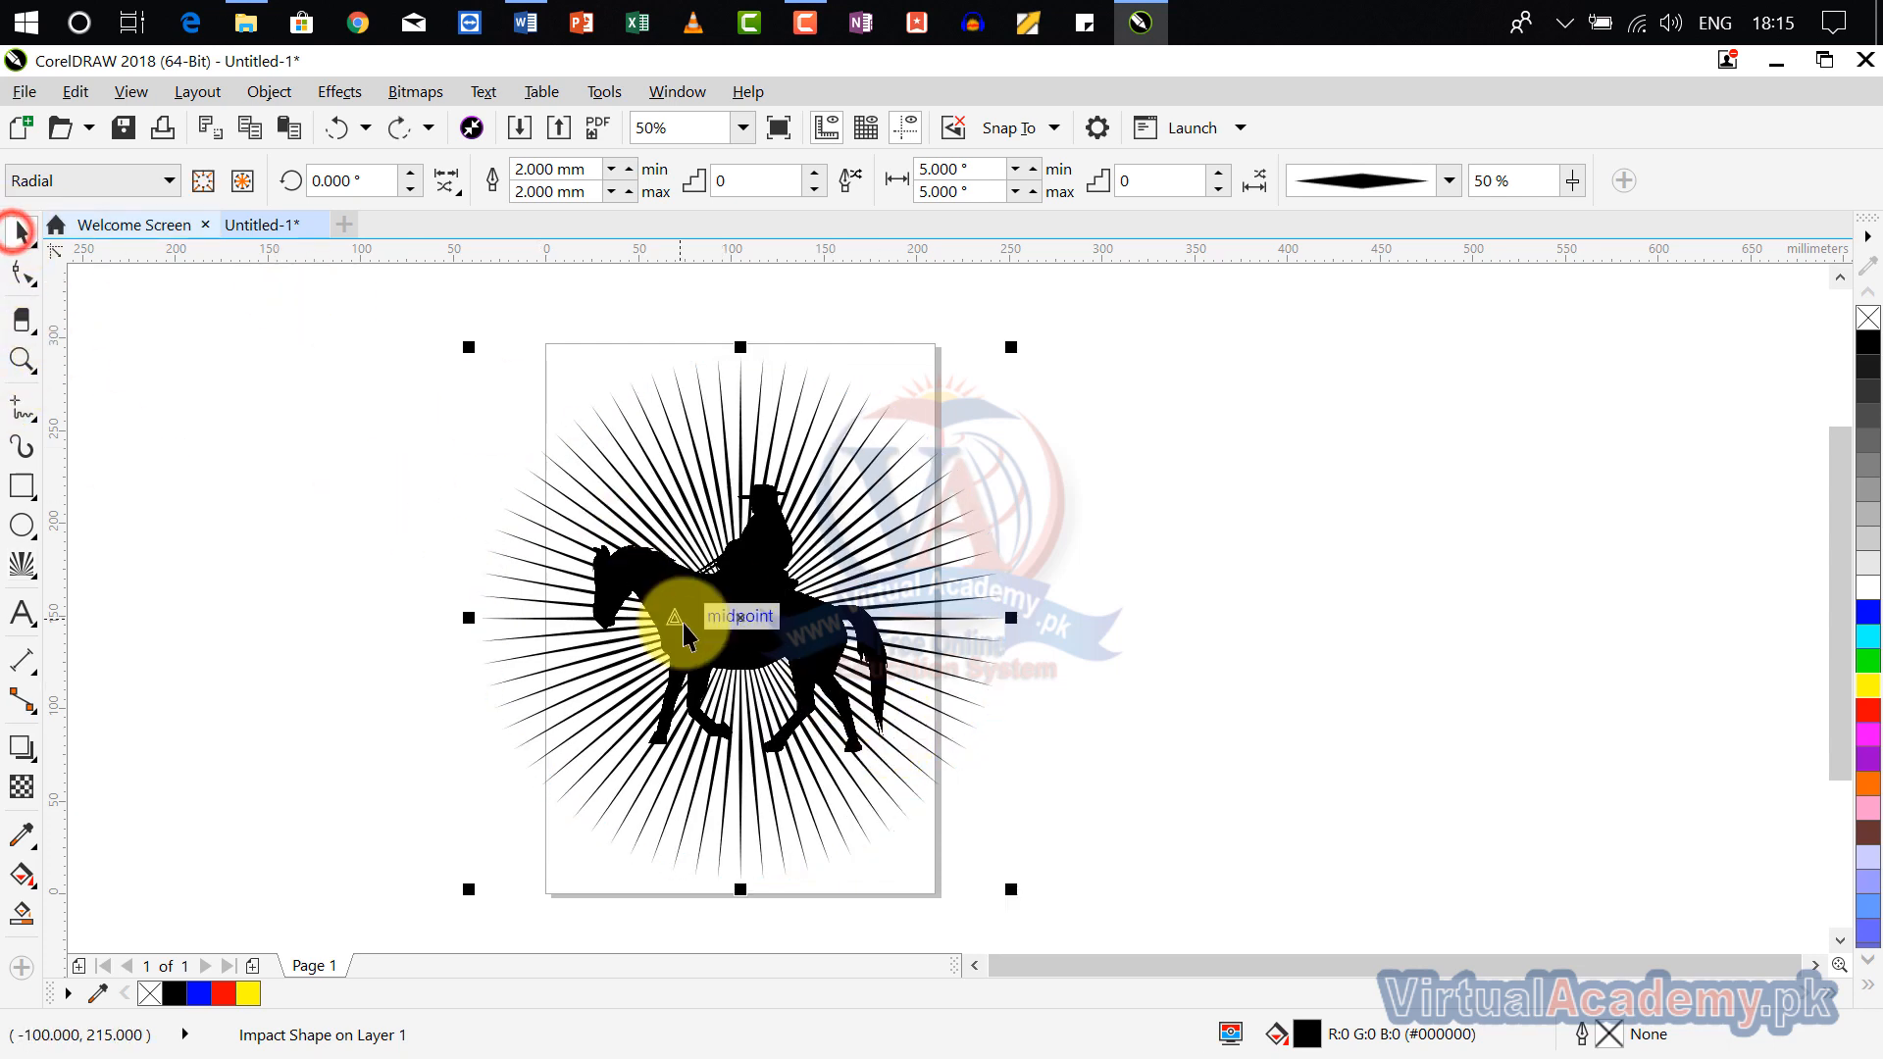
{"action": "left_click", "coordinate": [1179, 580]}
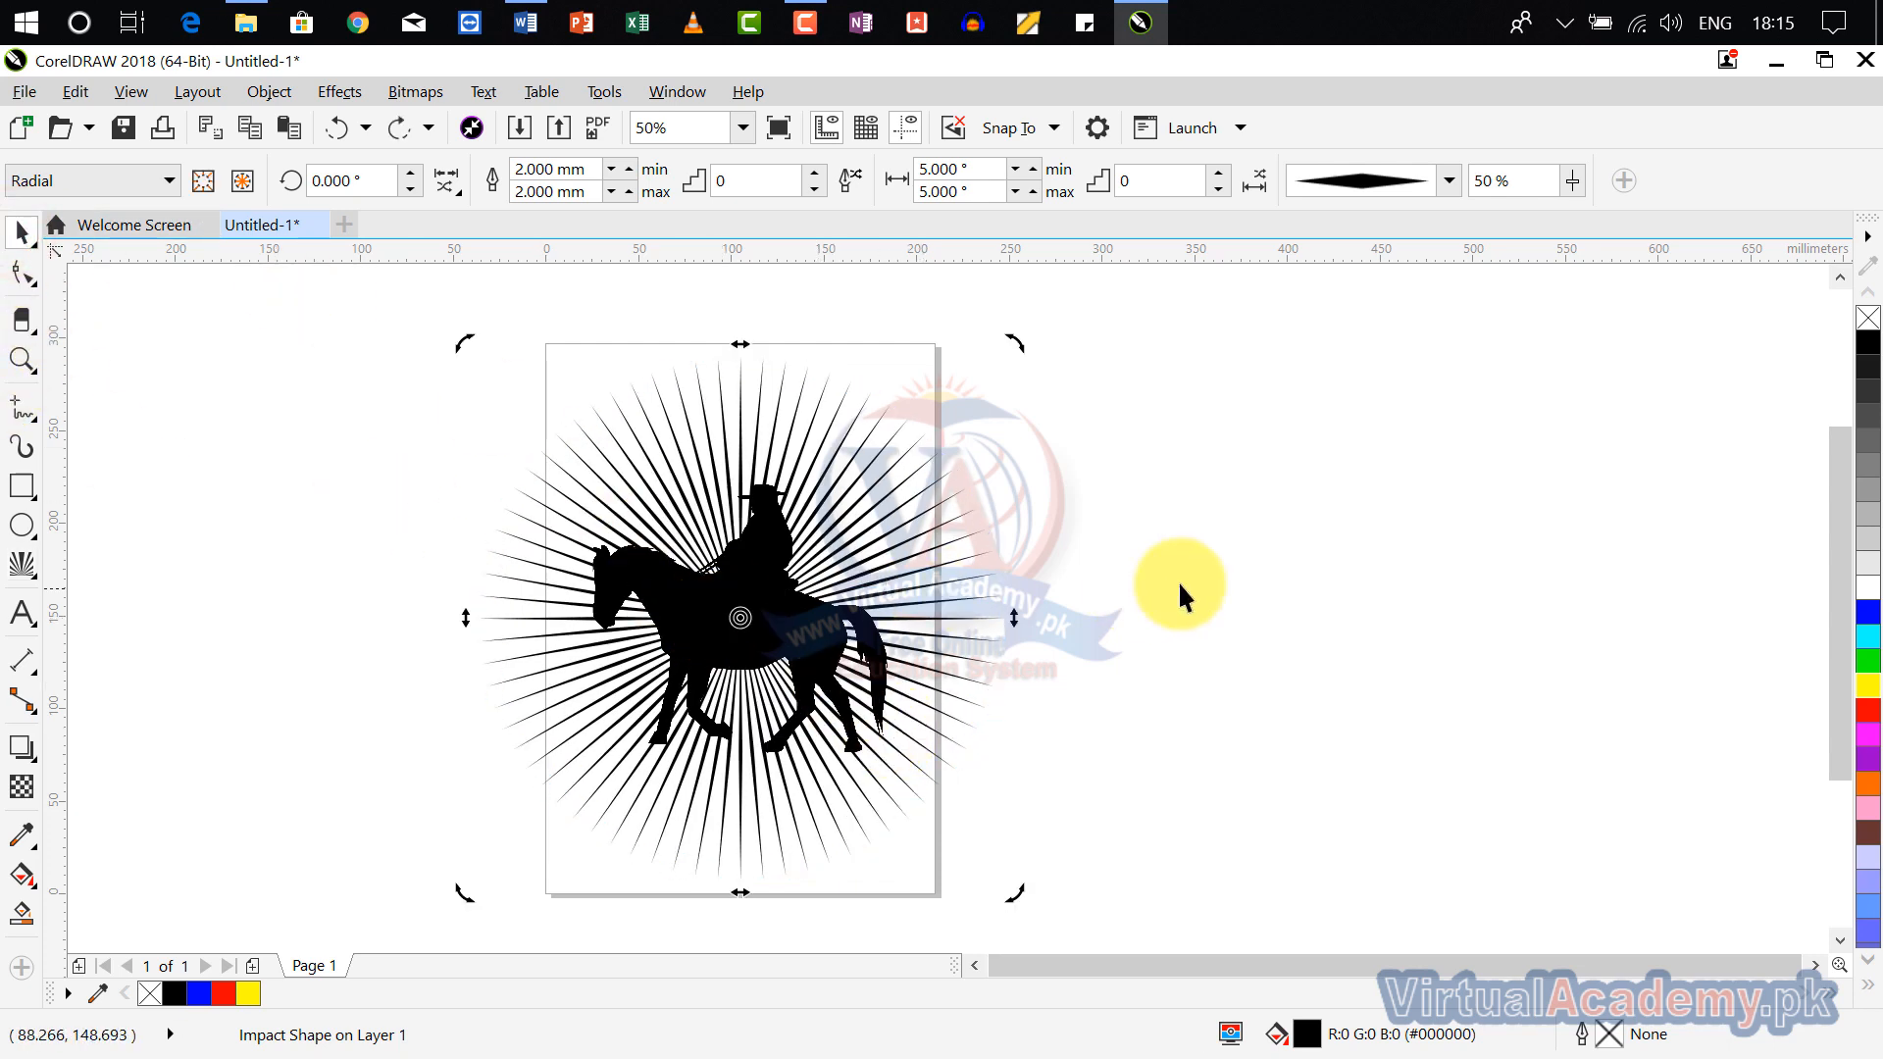
{"action": "left_click", "coordinate": [721, 622]}
{"action": "key", "text": "Delete"}
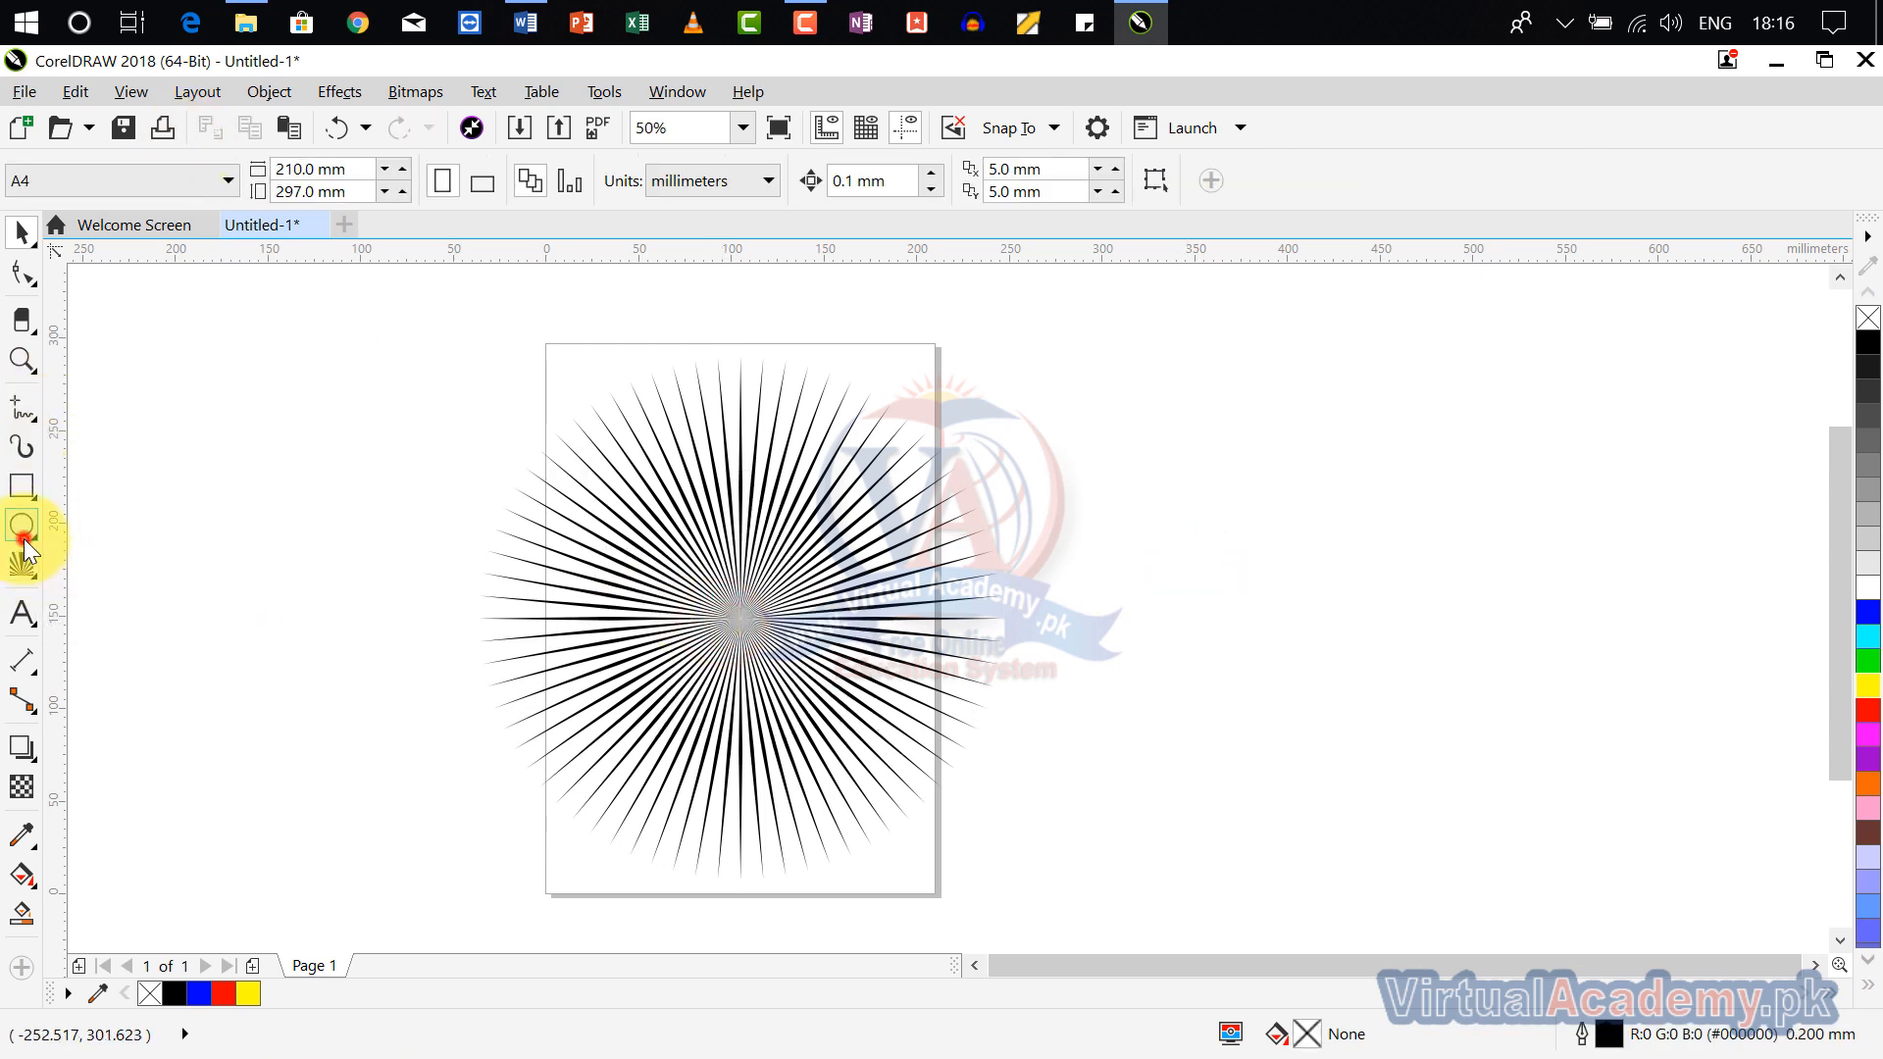
Step: Draw a five-pointed star about 139 by 118 mm, centre it on the page over the impact effect, and fill it blue
{"action": "left_click", "coordinate": [29, 572]}
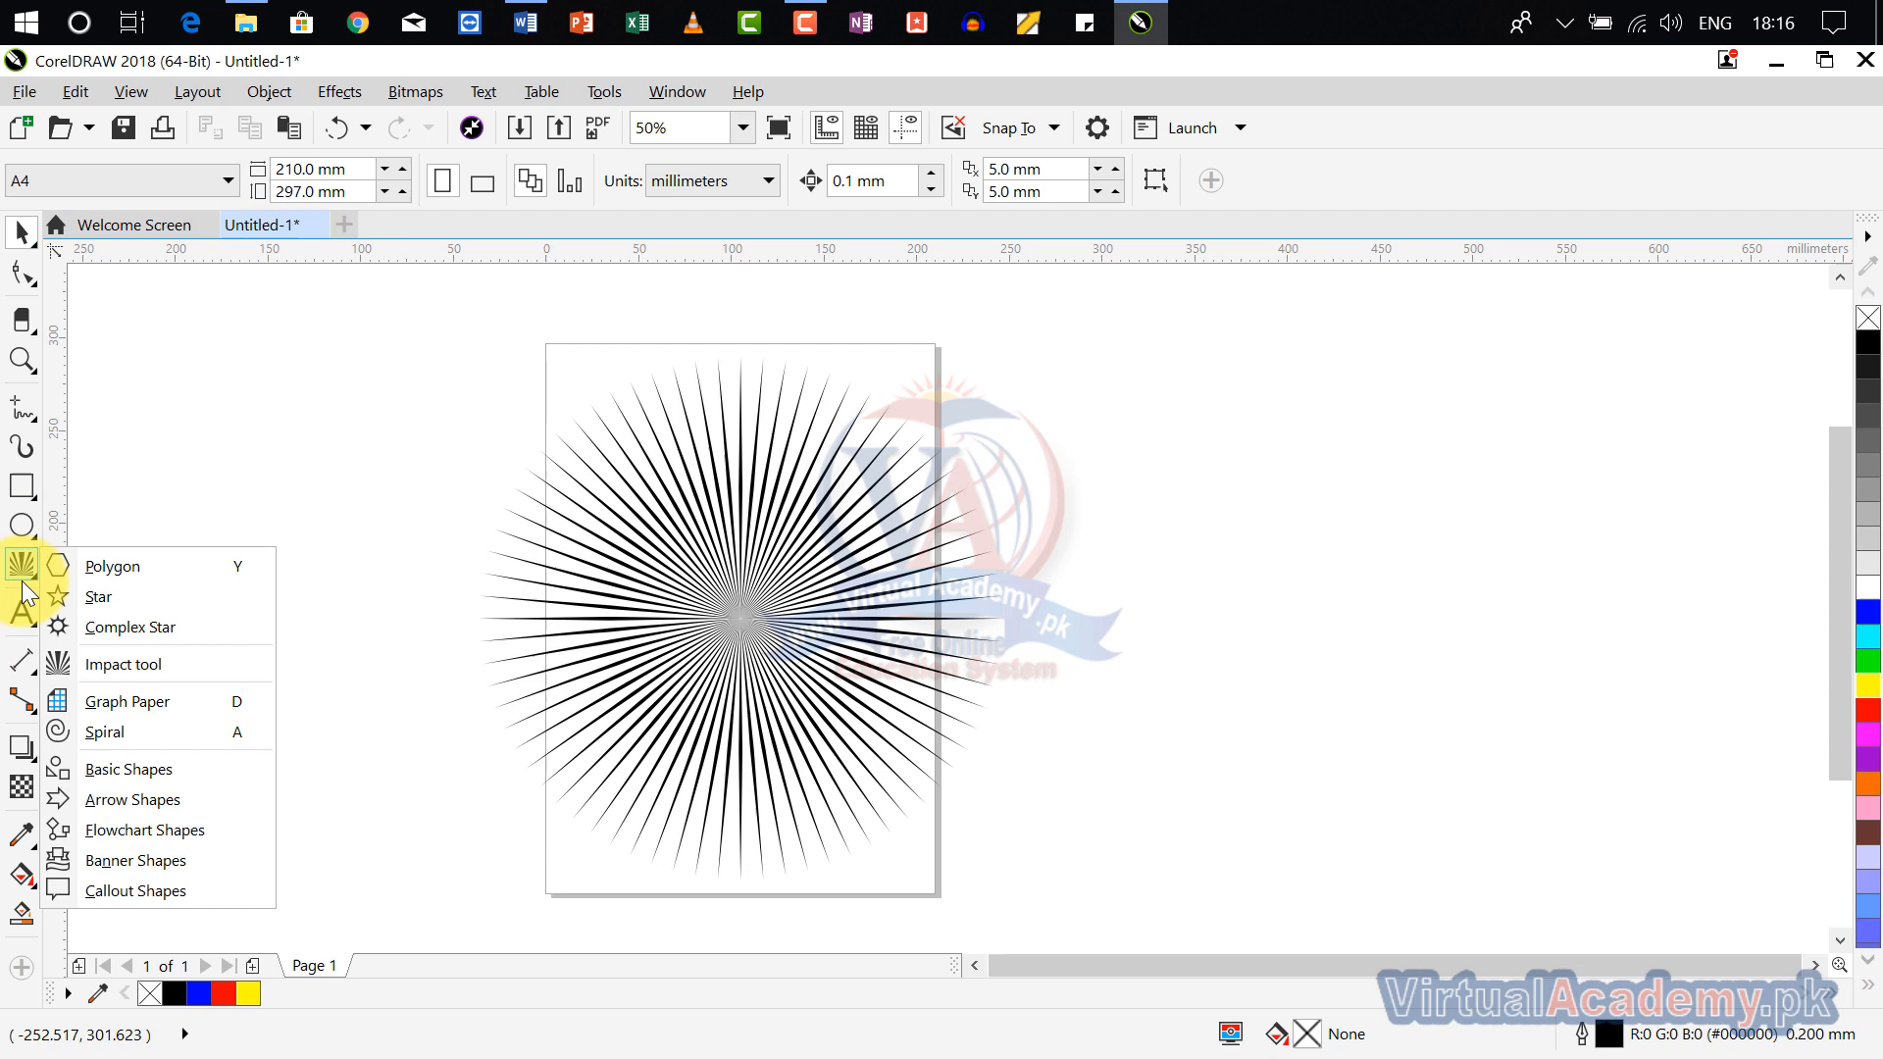
{"action": "left_click", "coordinate": [115, 602]}
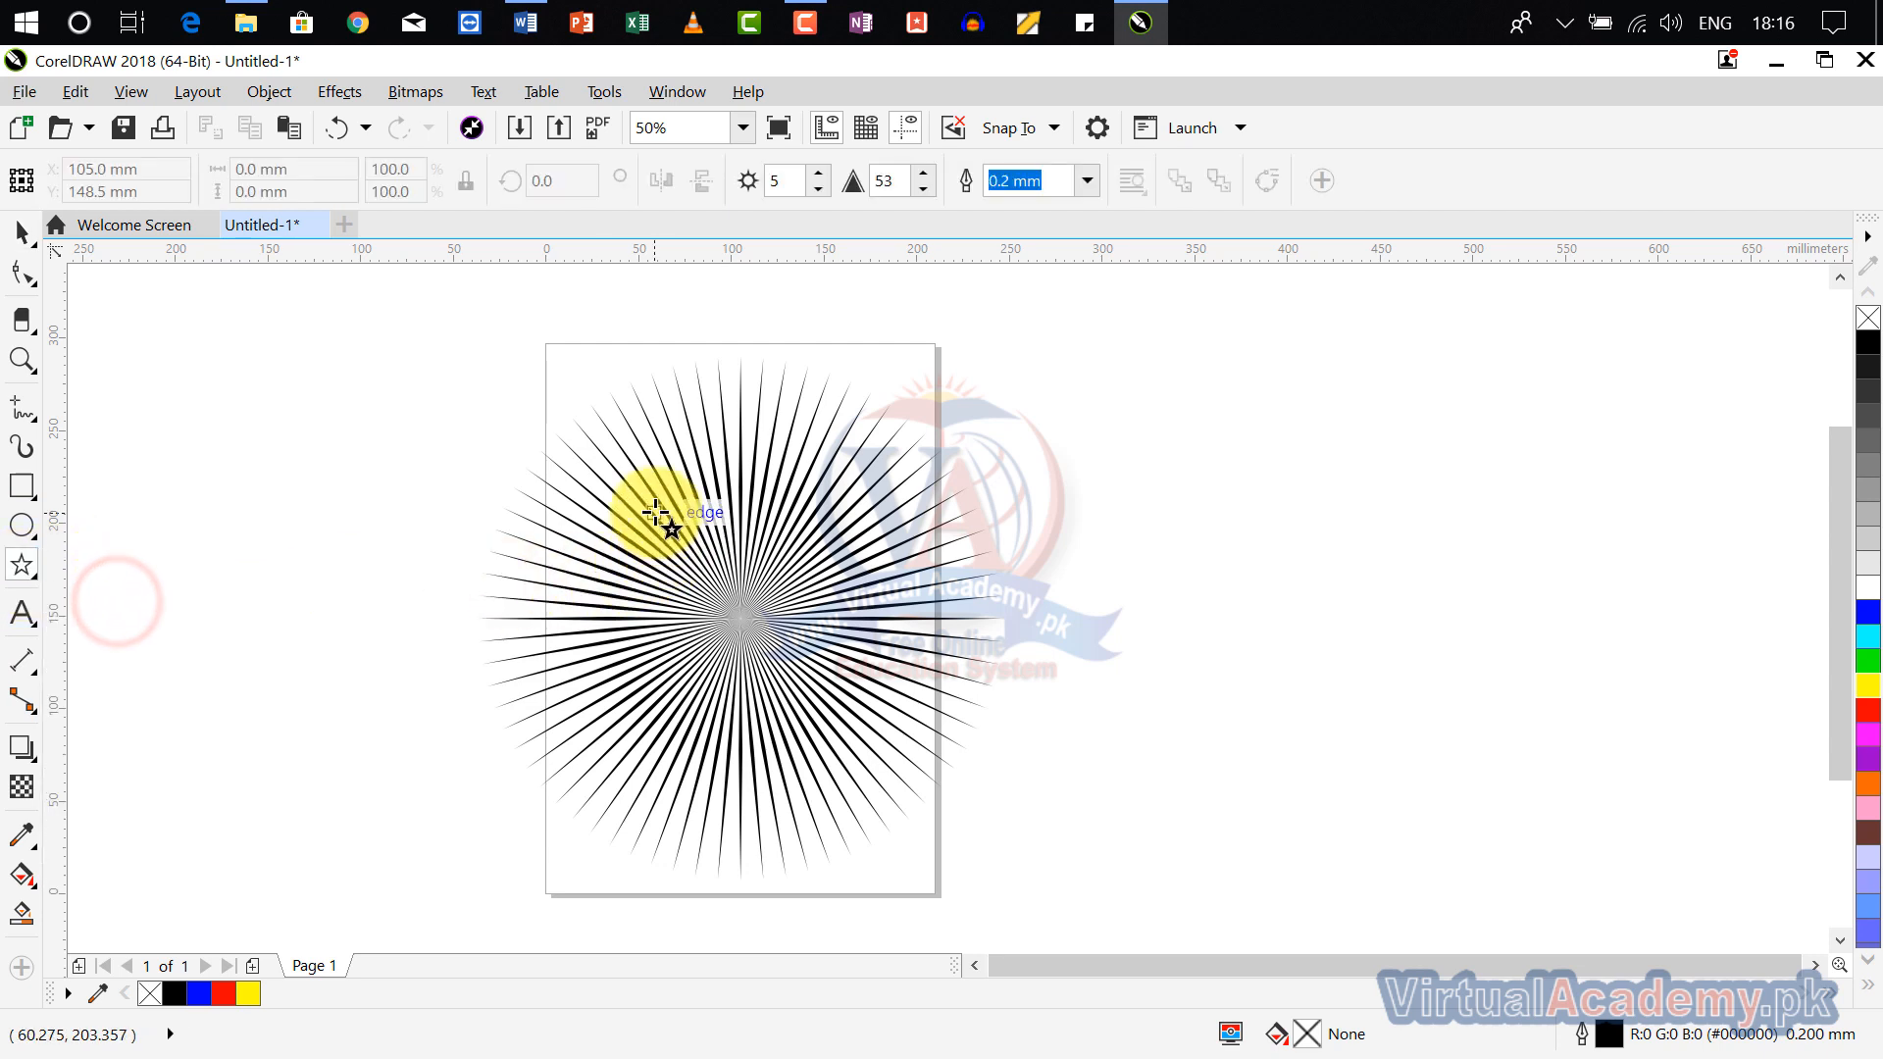
{"action": "left_click_drag", "start_coordinate": [655, 511], "coordinate": [921, 753]}
{"action": "key", "text": "p"}
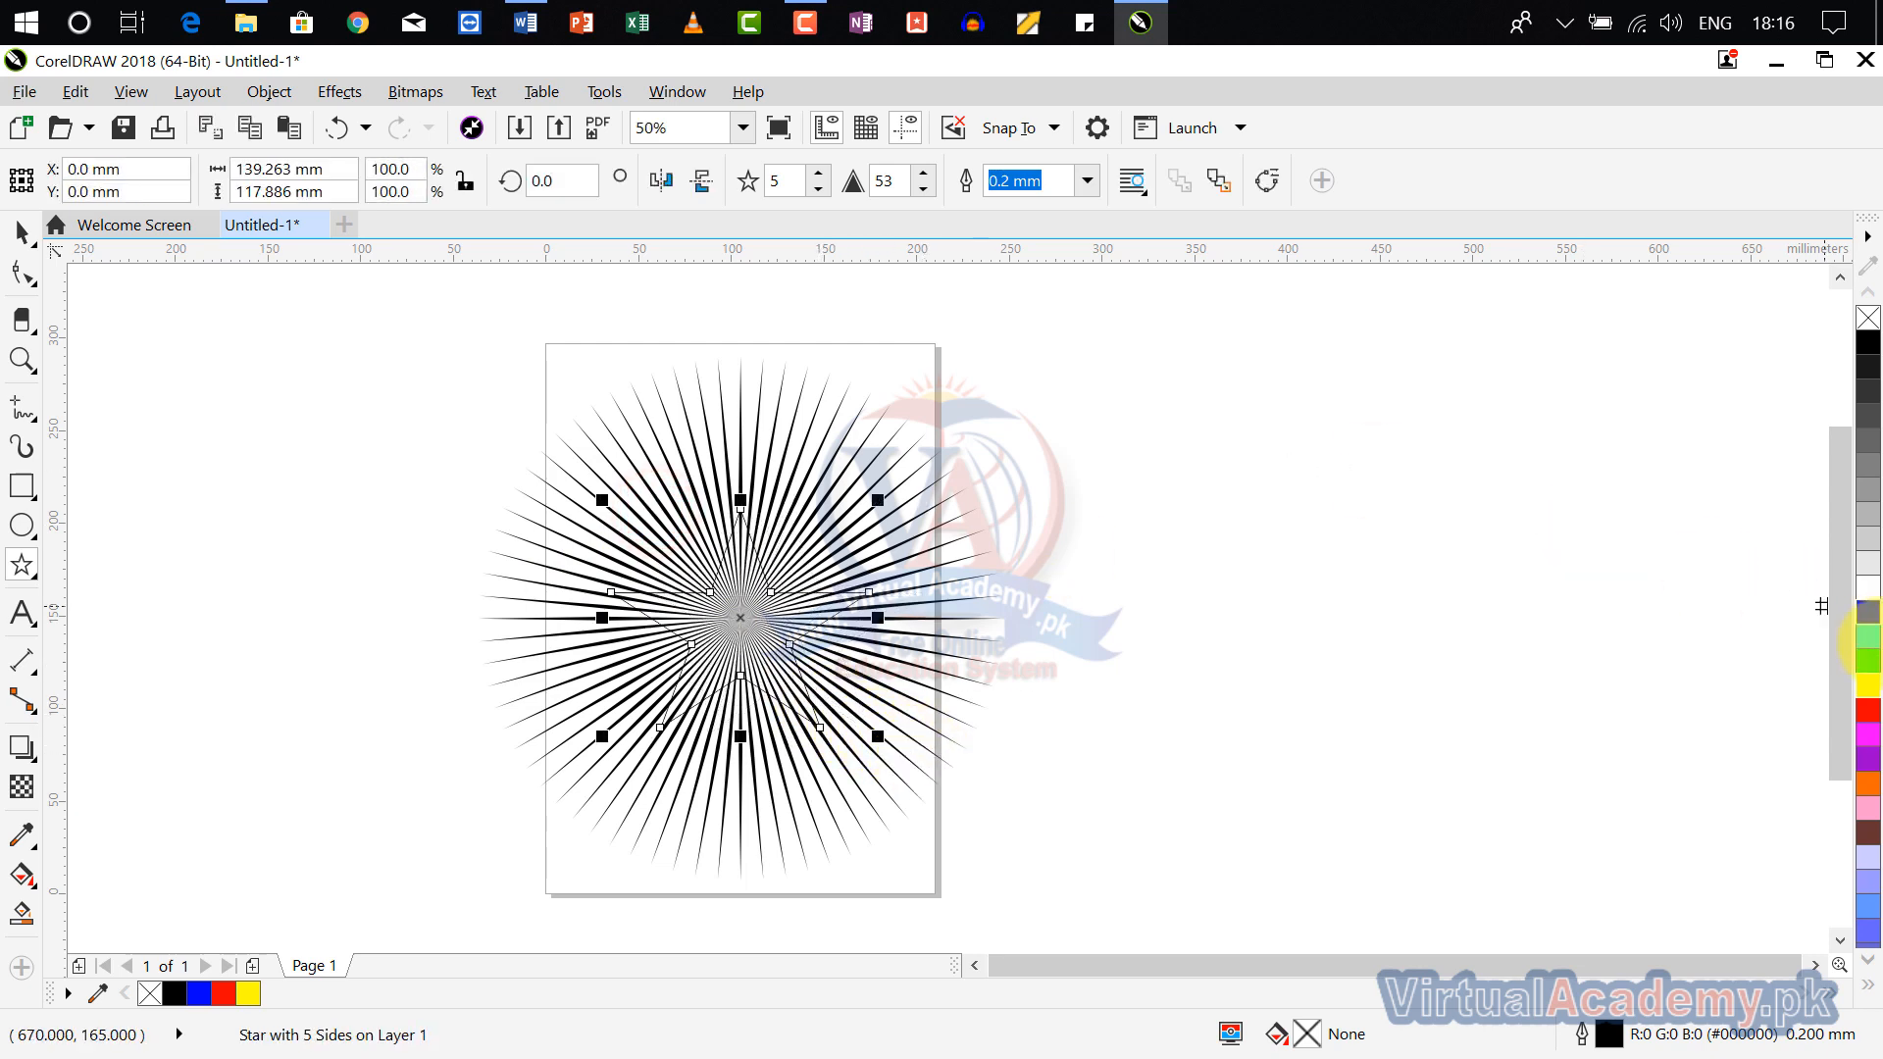
{"action": "left_click", "coordinate": [1862, 618]}
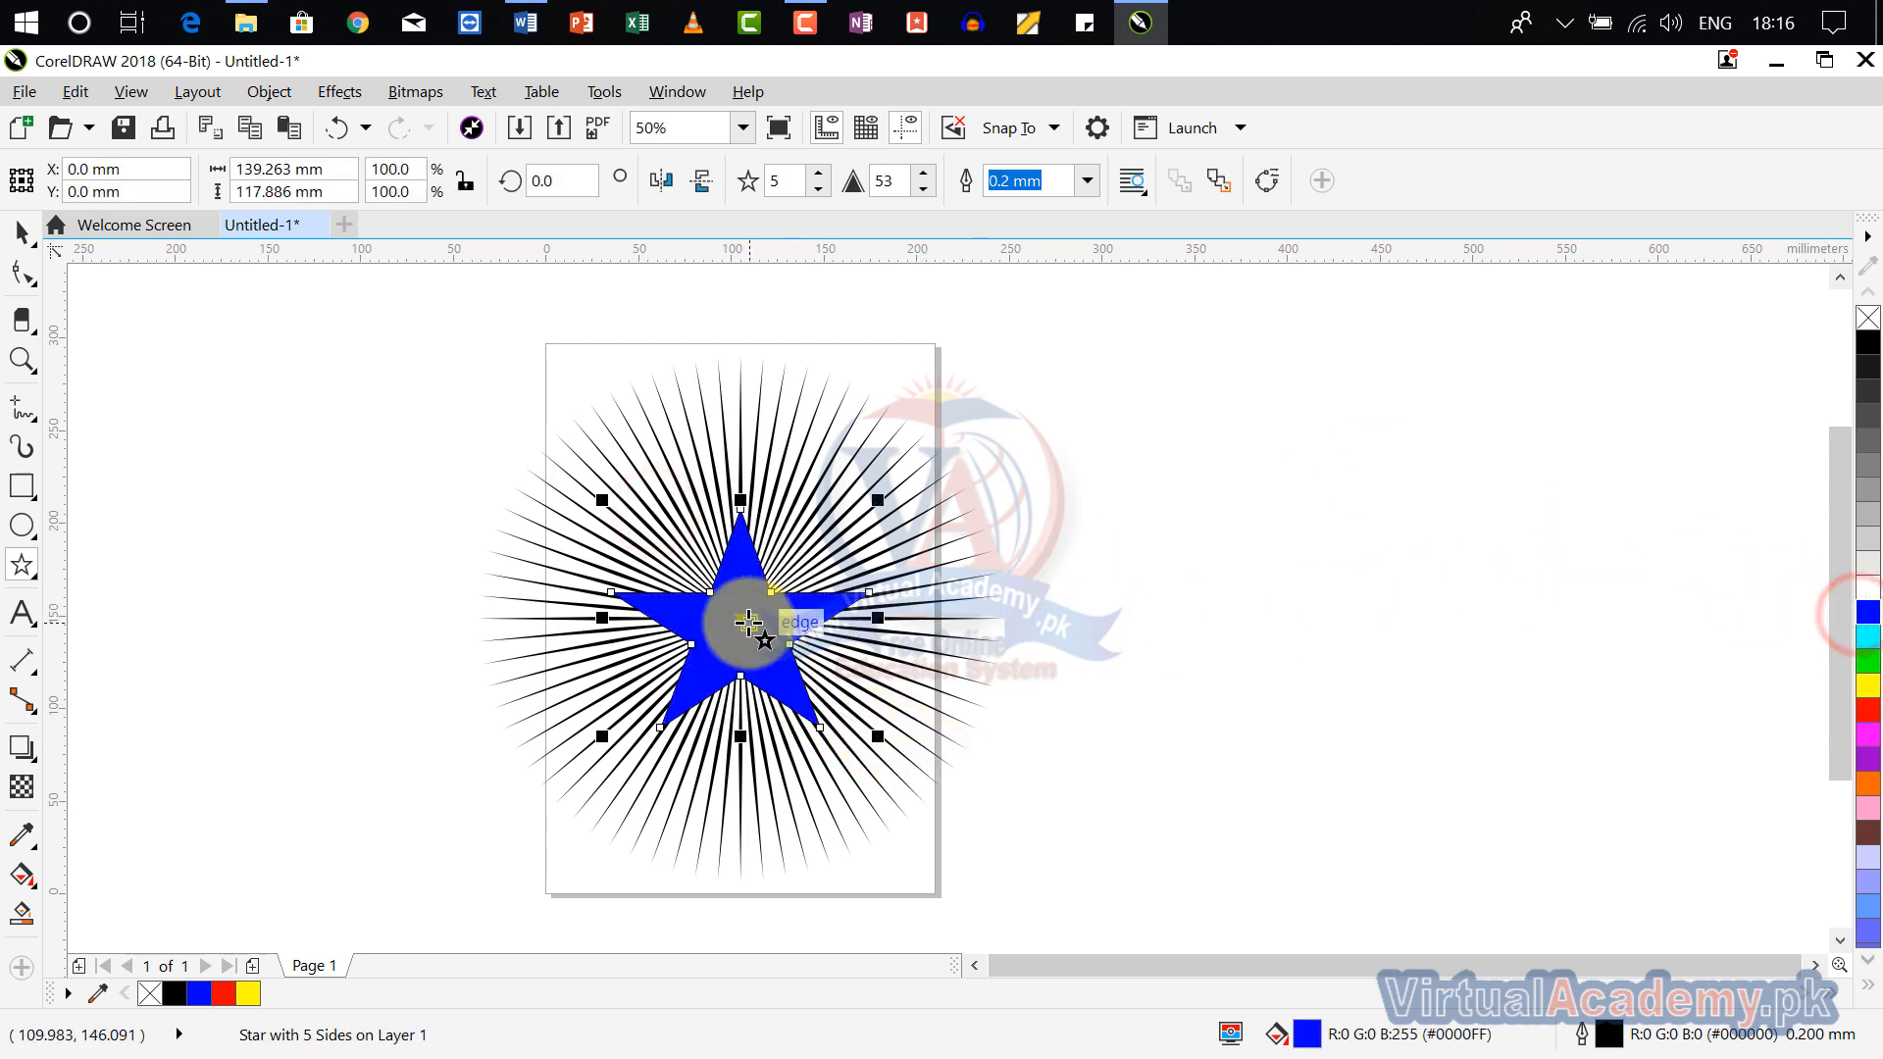
{"action": "scroll", "coordinate": [745, 624], "scroll_direction": "up", "scroll_amount": 1}
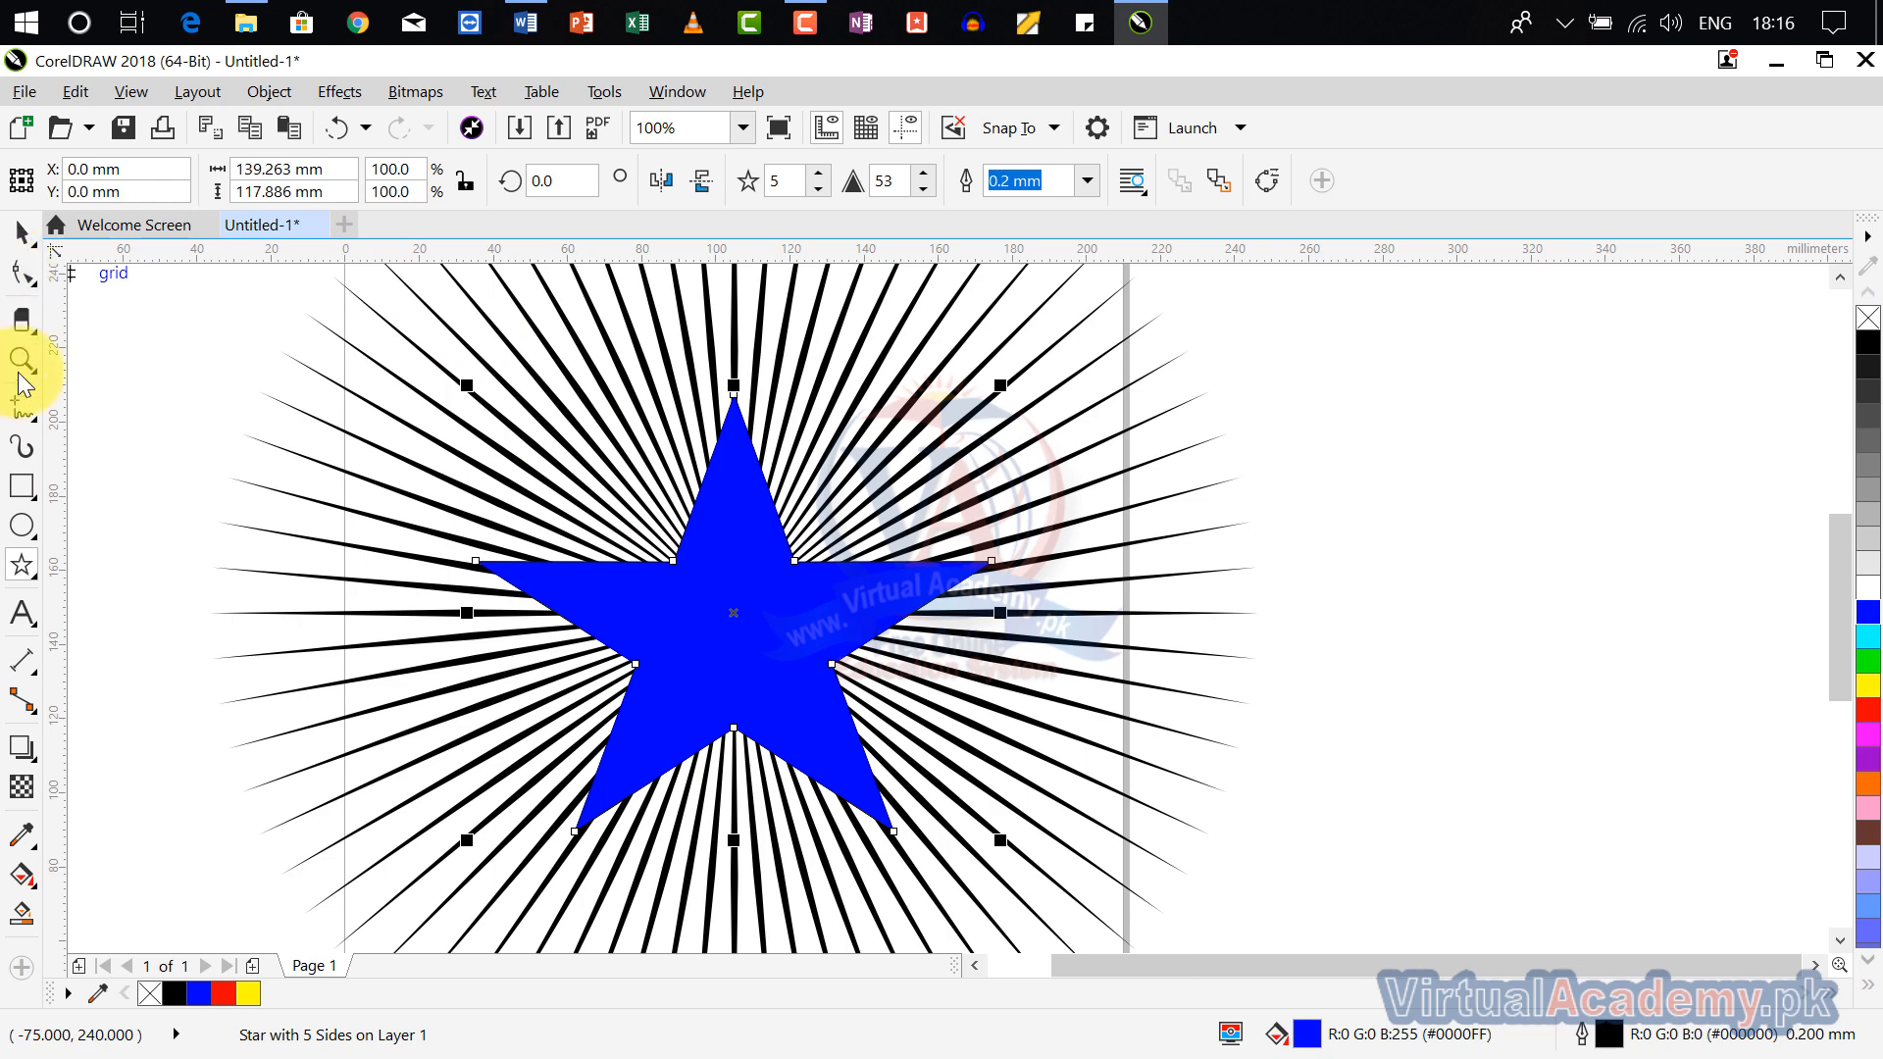
{"action": "left_click", "coordinate": [26, 569]}
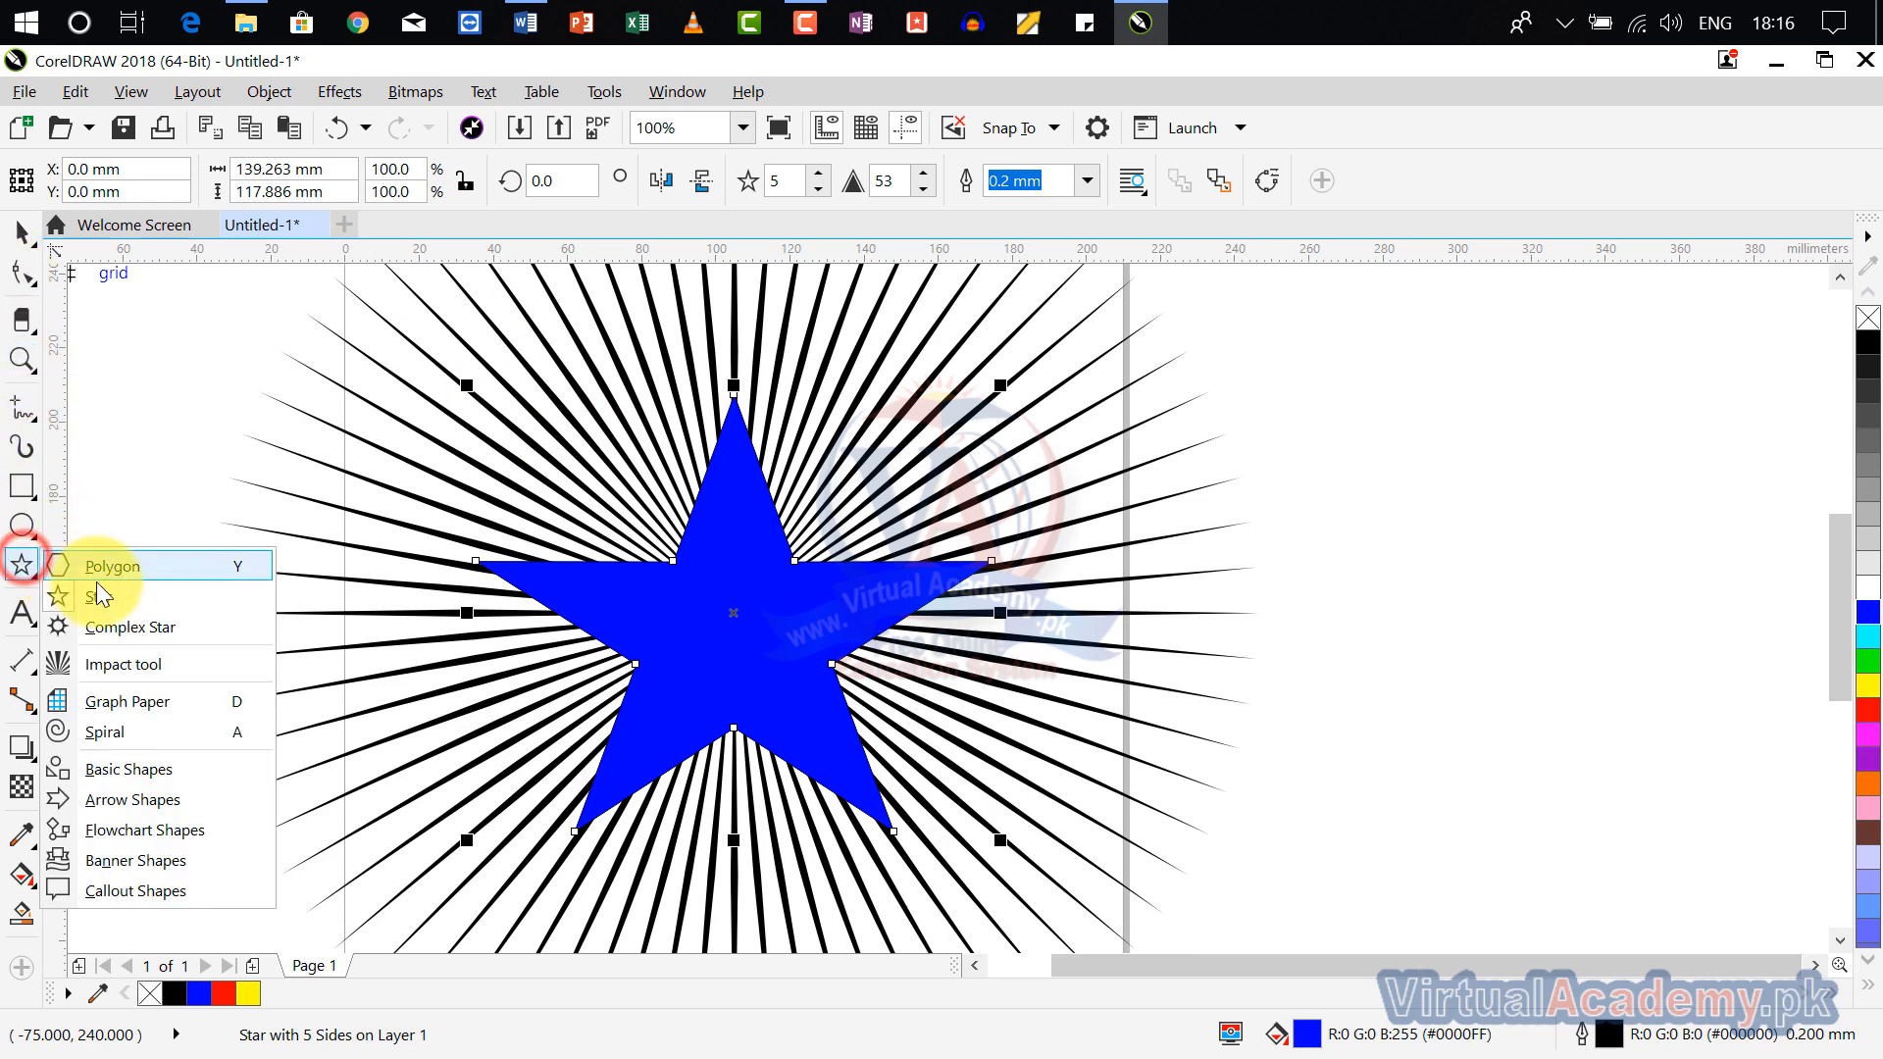
{"action": "left_click", "coordinate": [131, 652]}
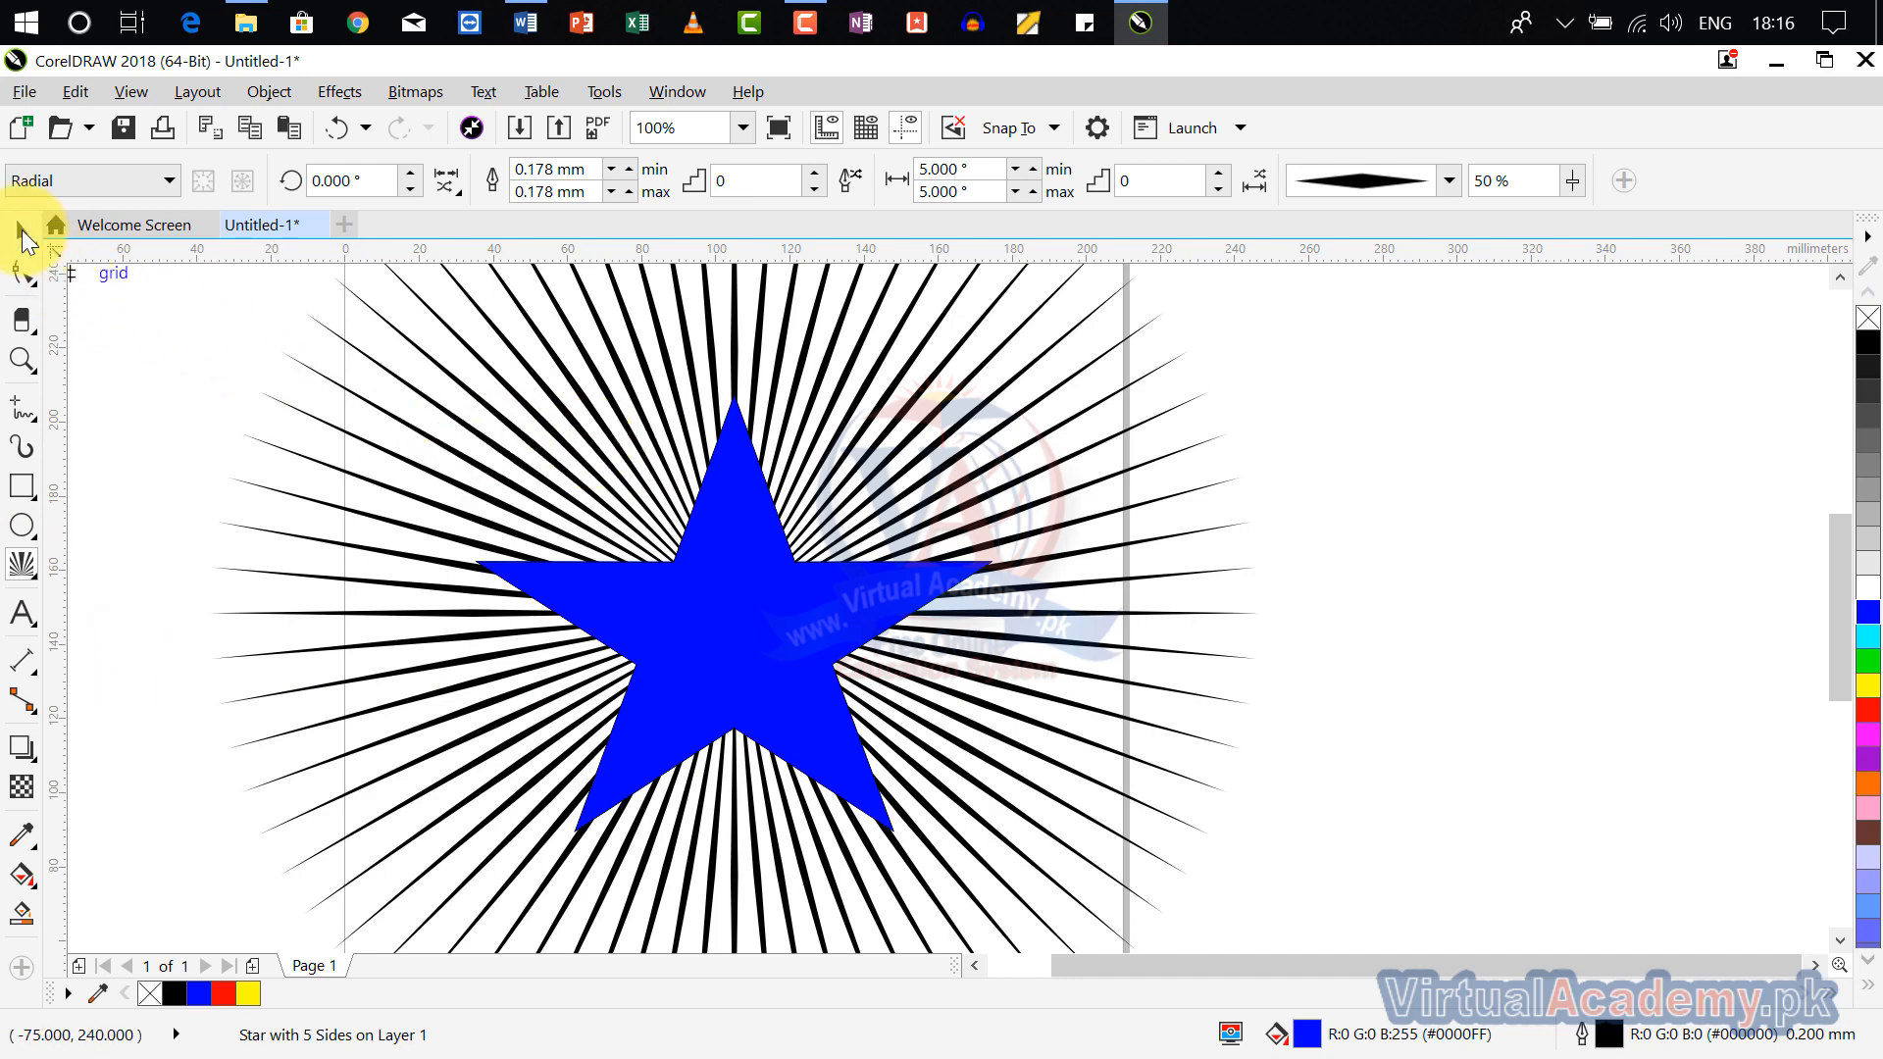
{"action": "left_click", "coordinate": [54, 226]}
{"action": "left_click", "coordinate": [506, 420]}
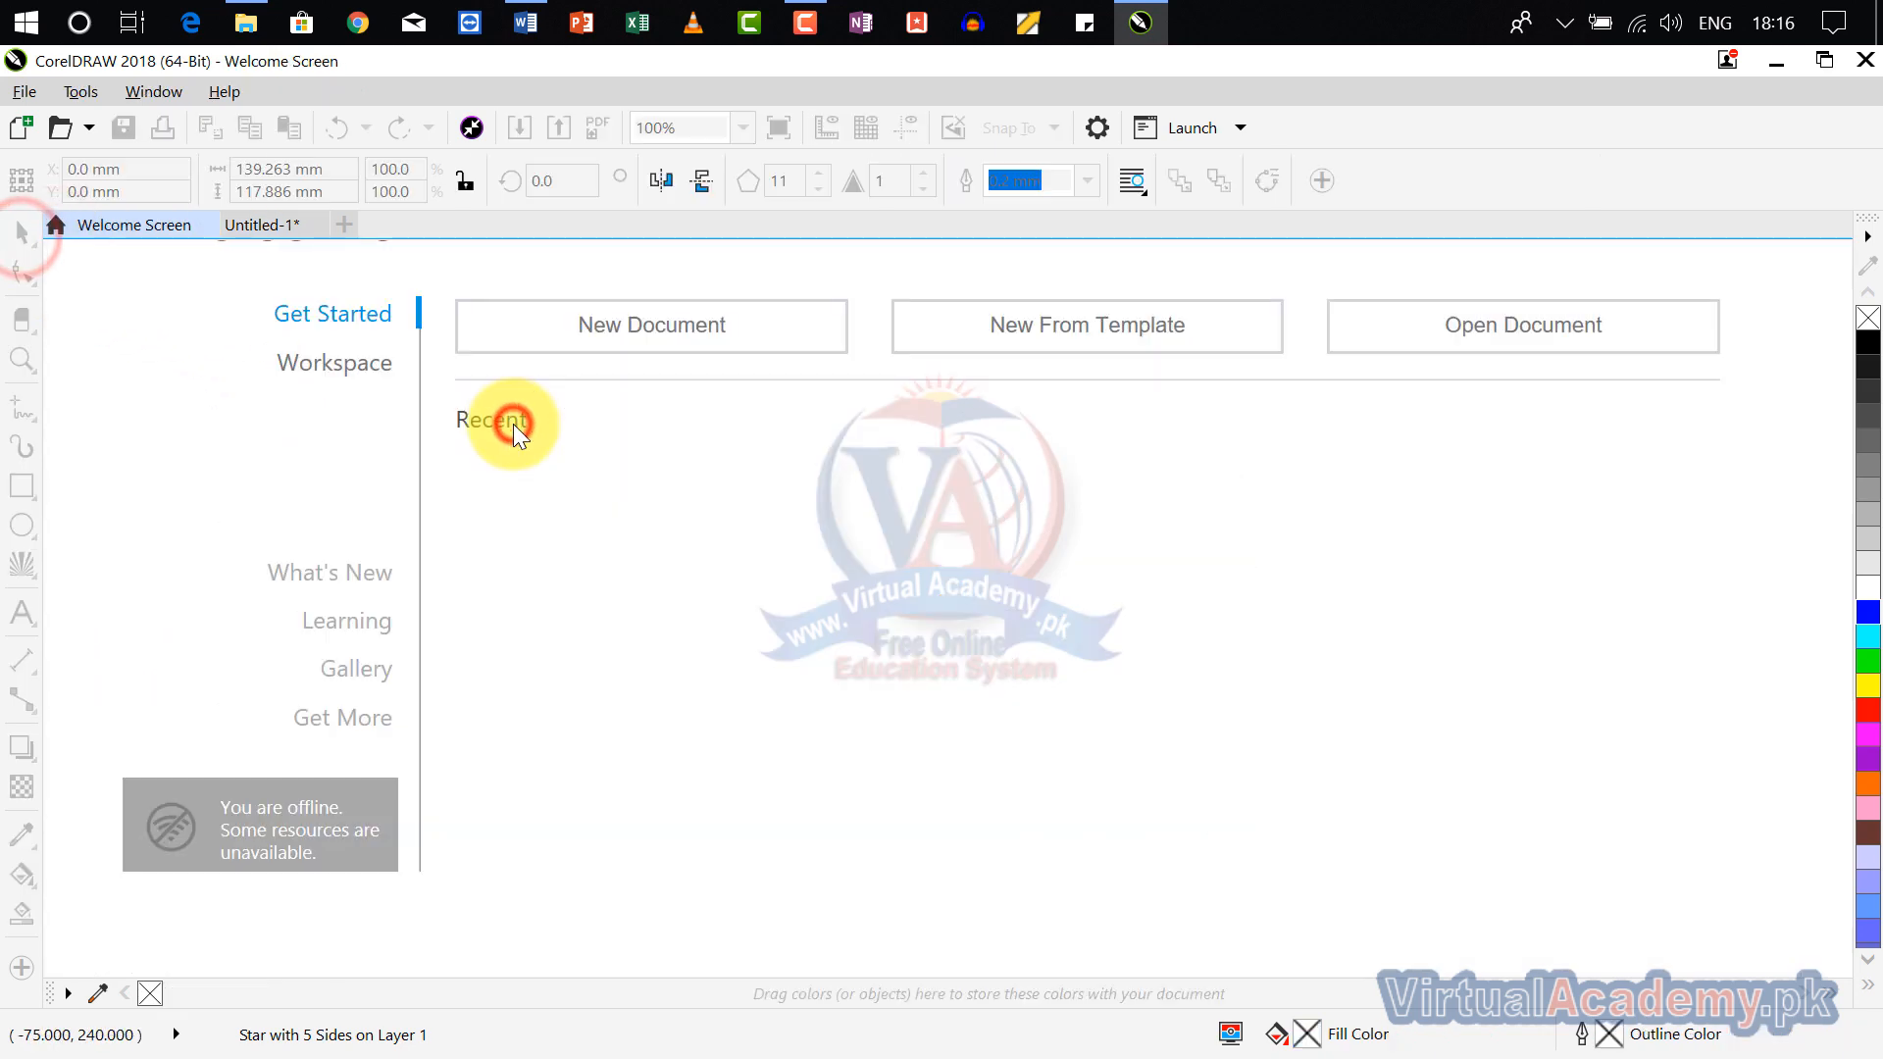
{"action": "left_click", "coordinate": [155, 226]}
{"action": "left_click", "coordinate": [279, 230]}
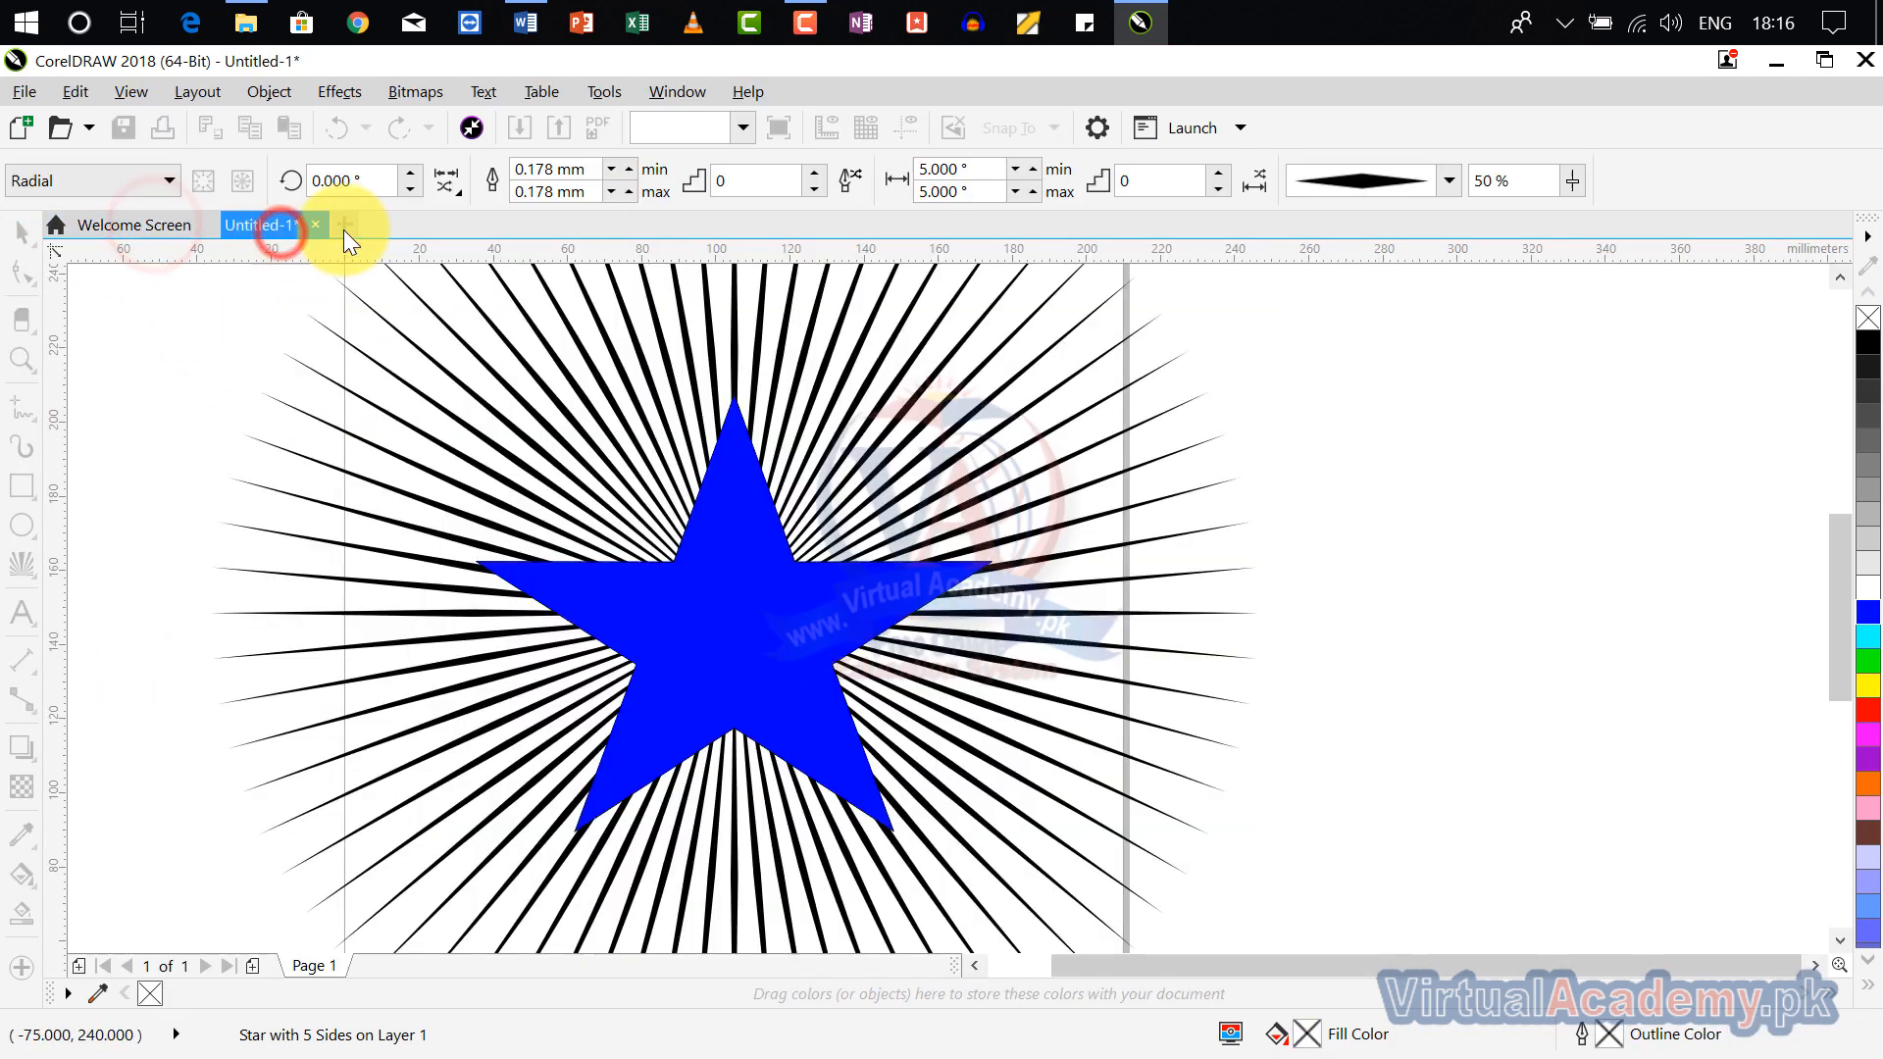
Step: Use the blue star as the outer boundary of the radial impact effect
{"action": "left_click", "coordinate": [18, 233]}
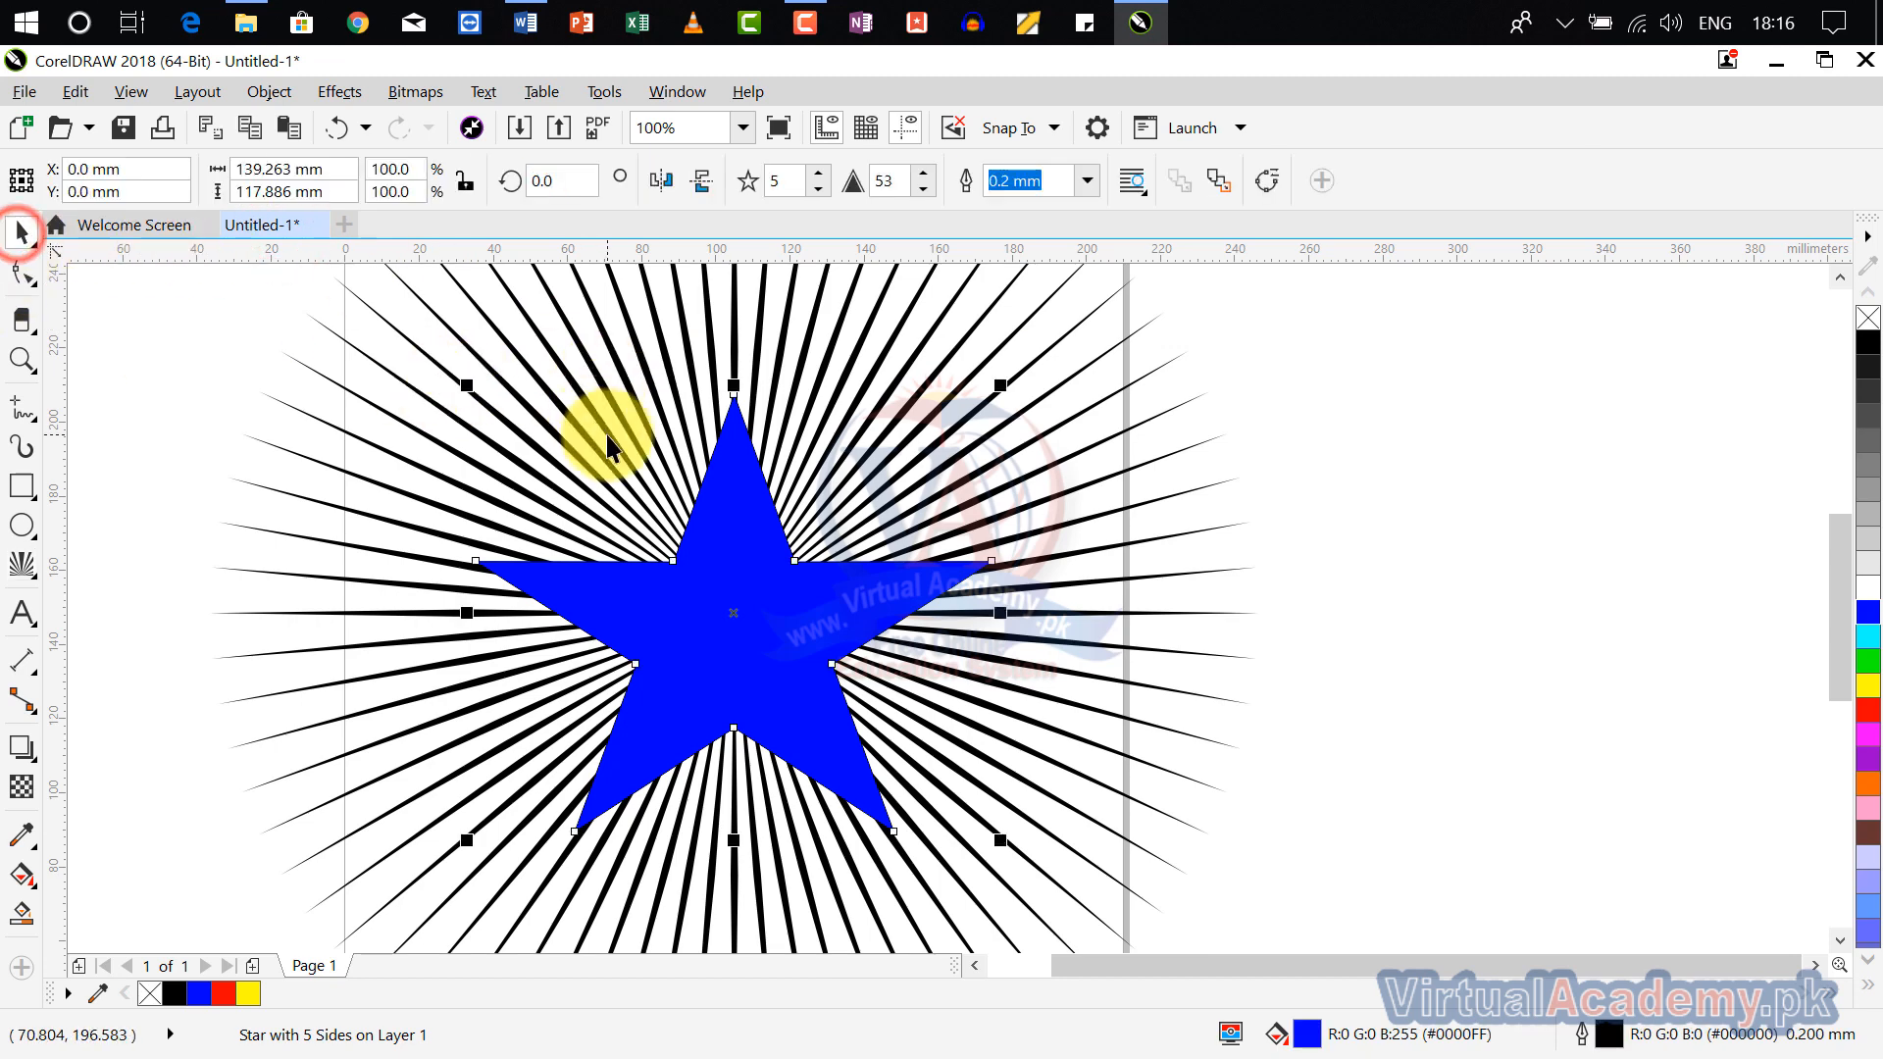
{"action": "left_click", "coordinate": [420, 351]}
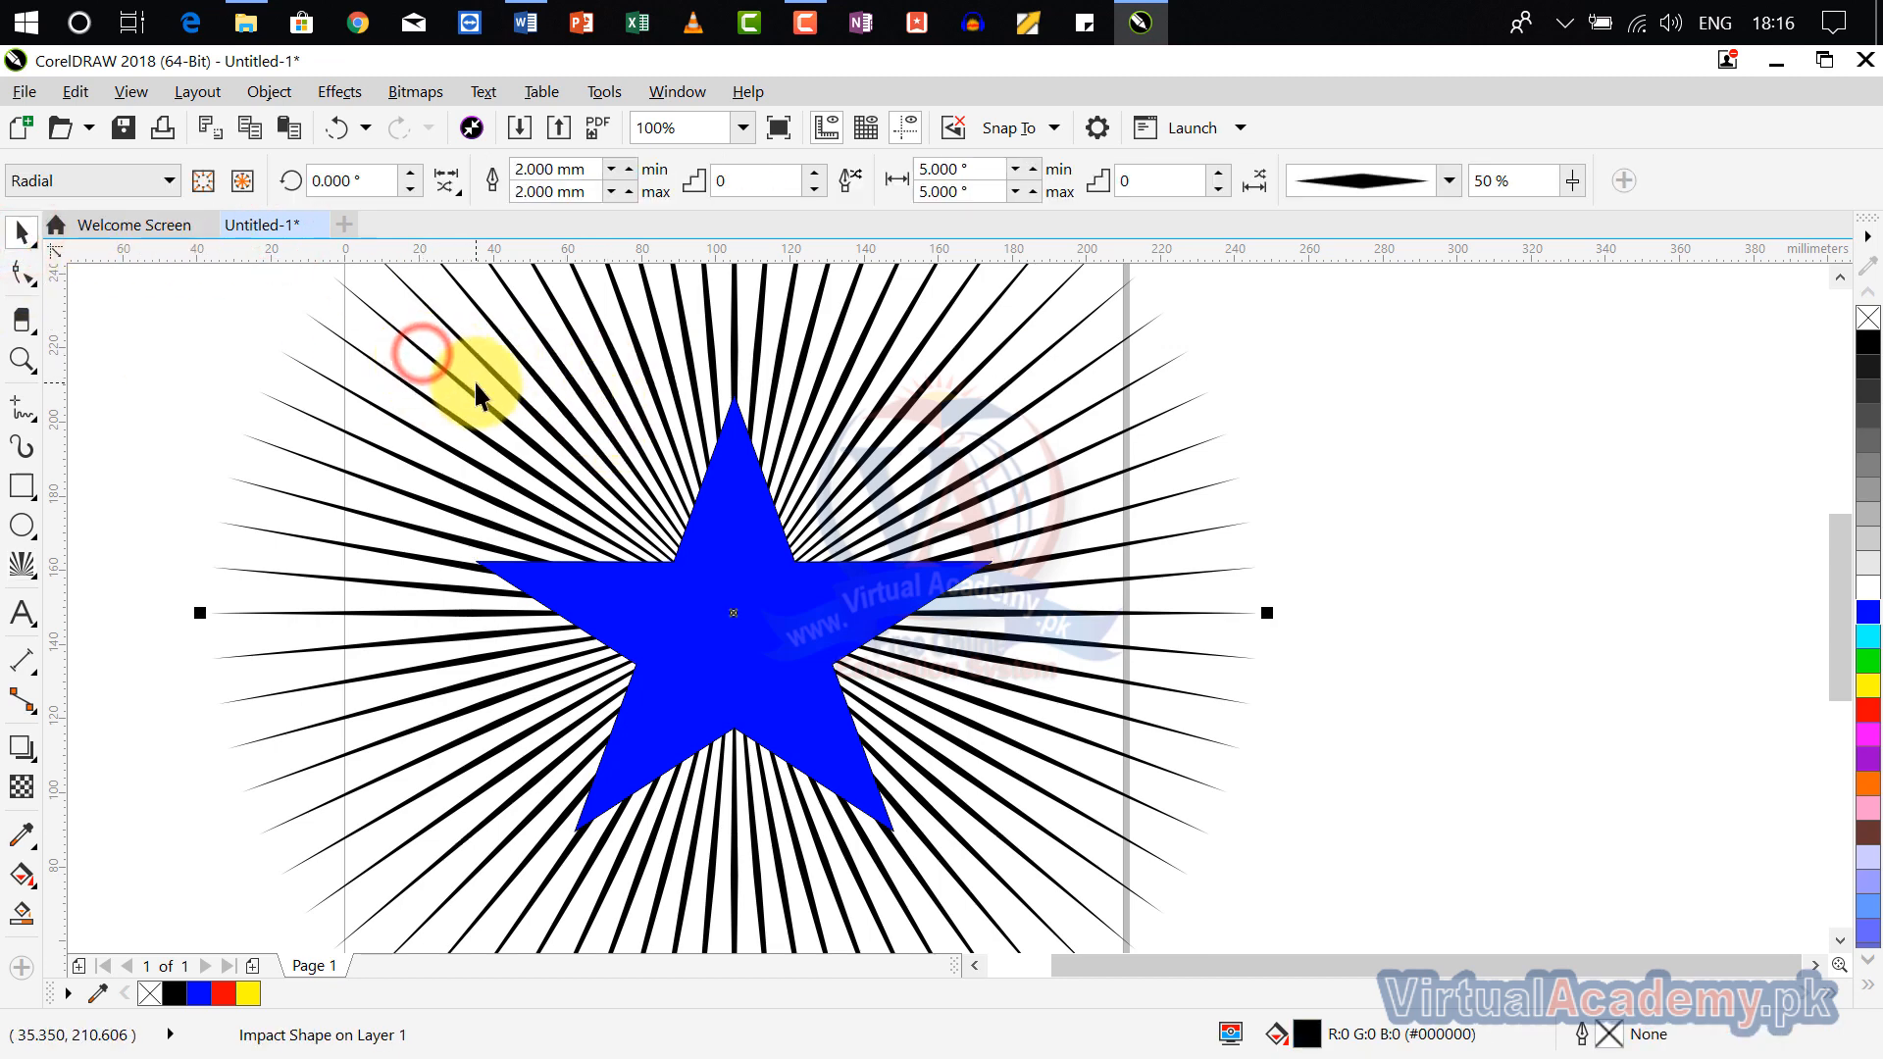
{"action": "left_click", "coordinate": [22, 569]}
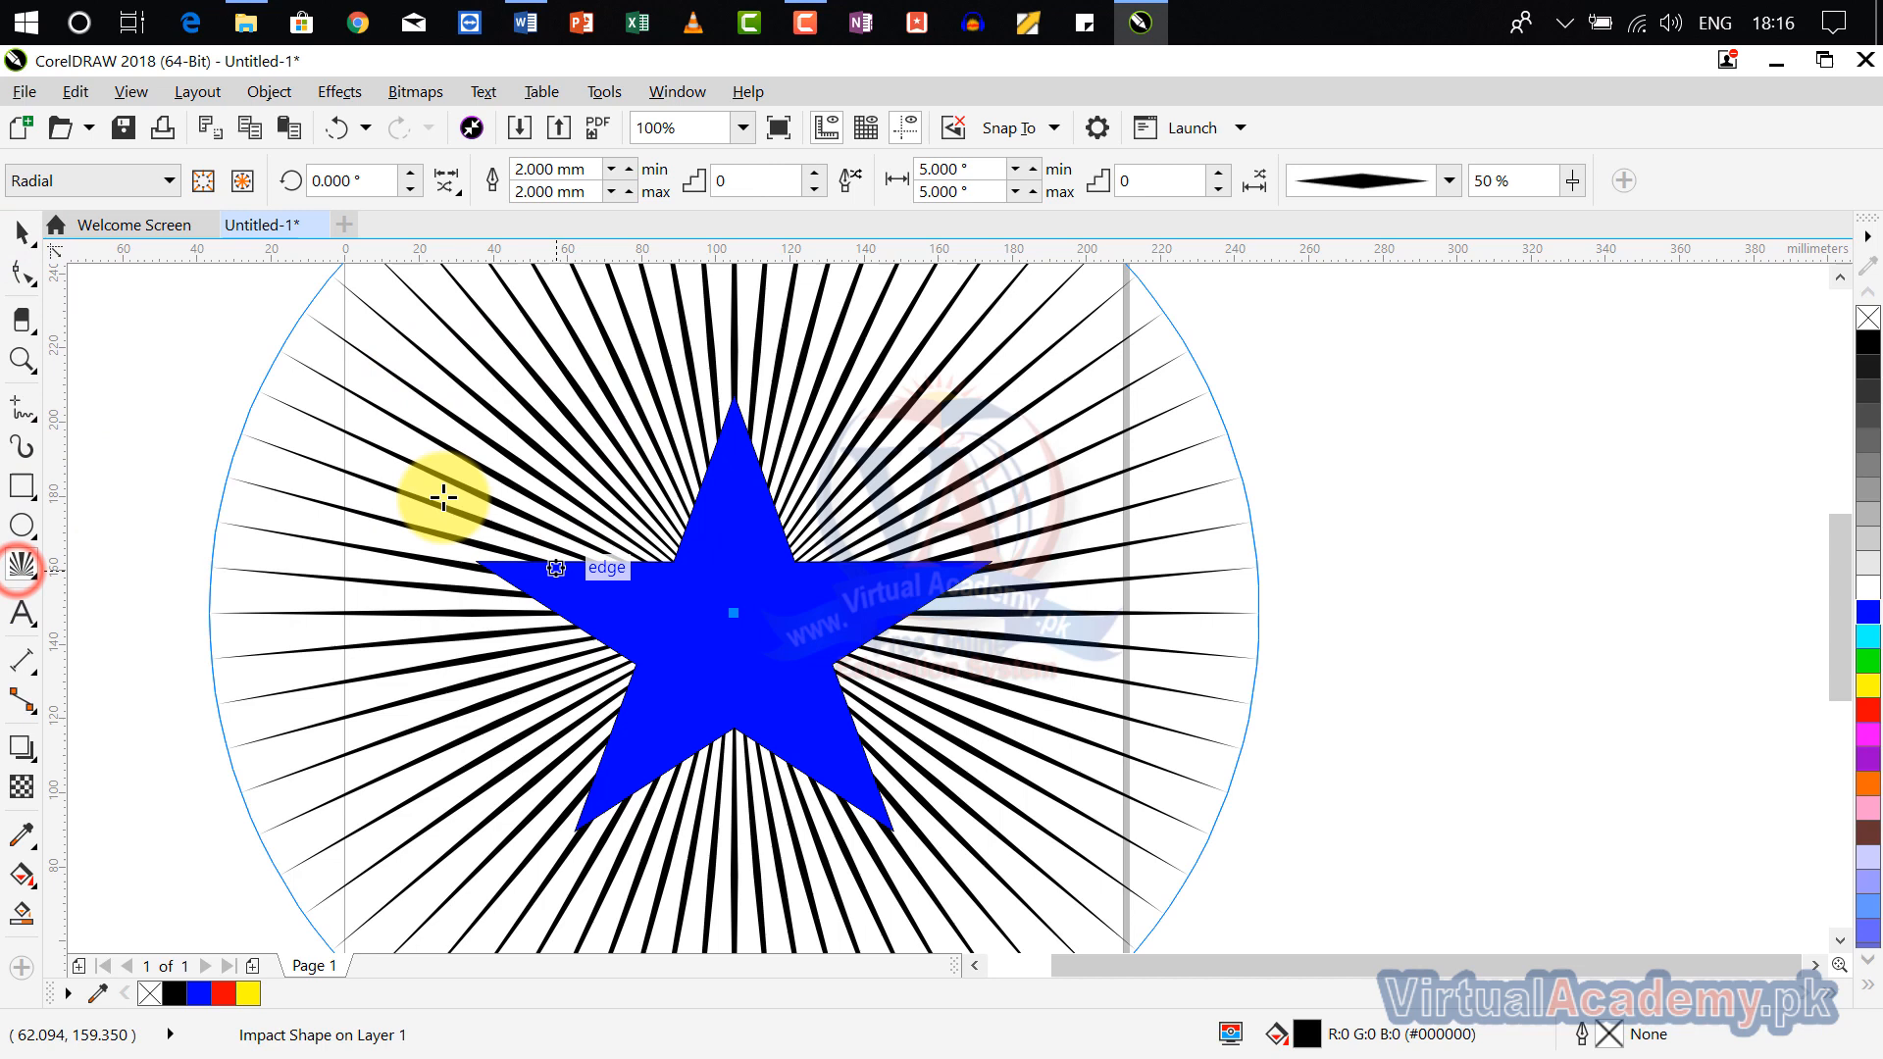
{"action": "left_click", "coordinate": [245, 184]}
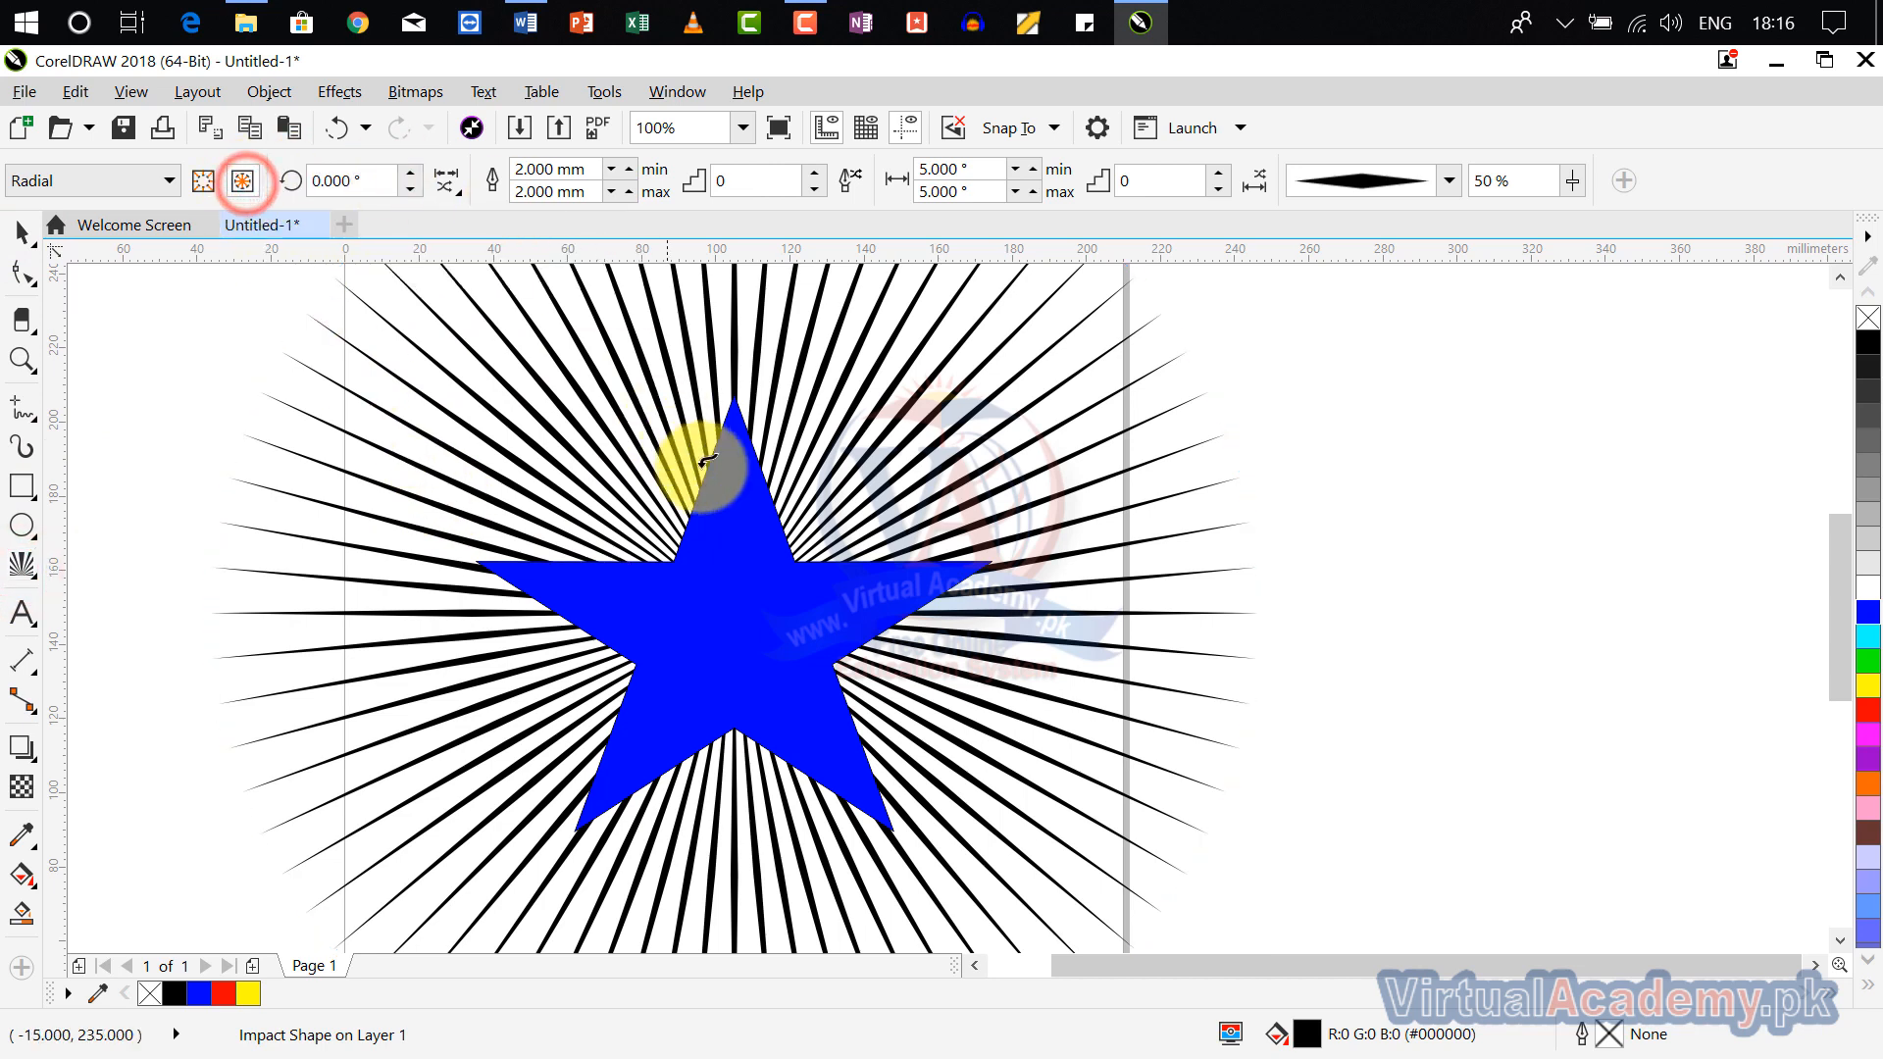
{"action": "left_click", "coordinate": [737, 549]}
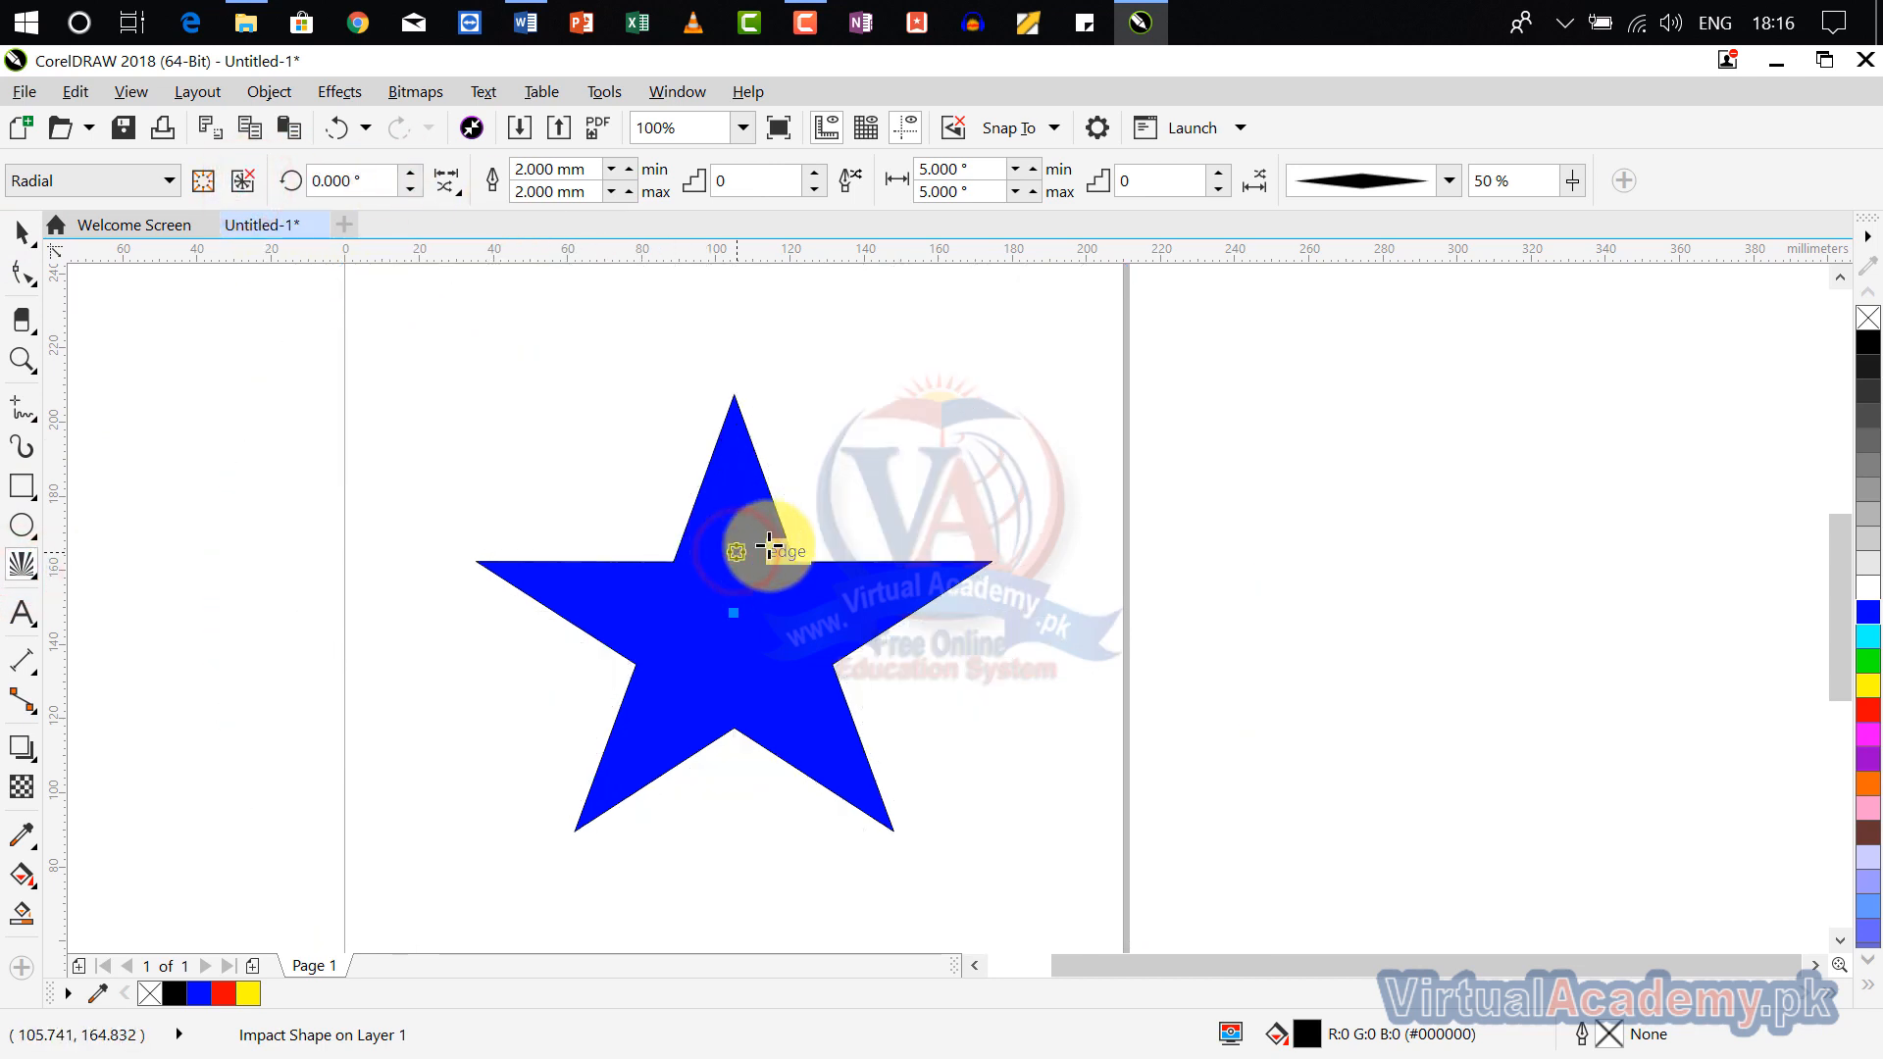
Step: Move the star-bounded impact effect off the blue star past the page's right edge, and undo the move and the outer boundary
{"action": "left_click", "coordinate": [19, 235]}
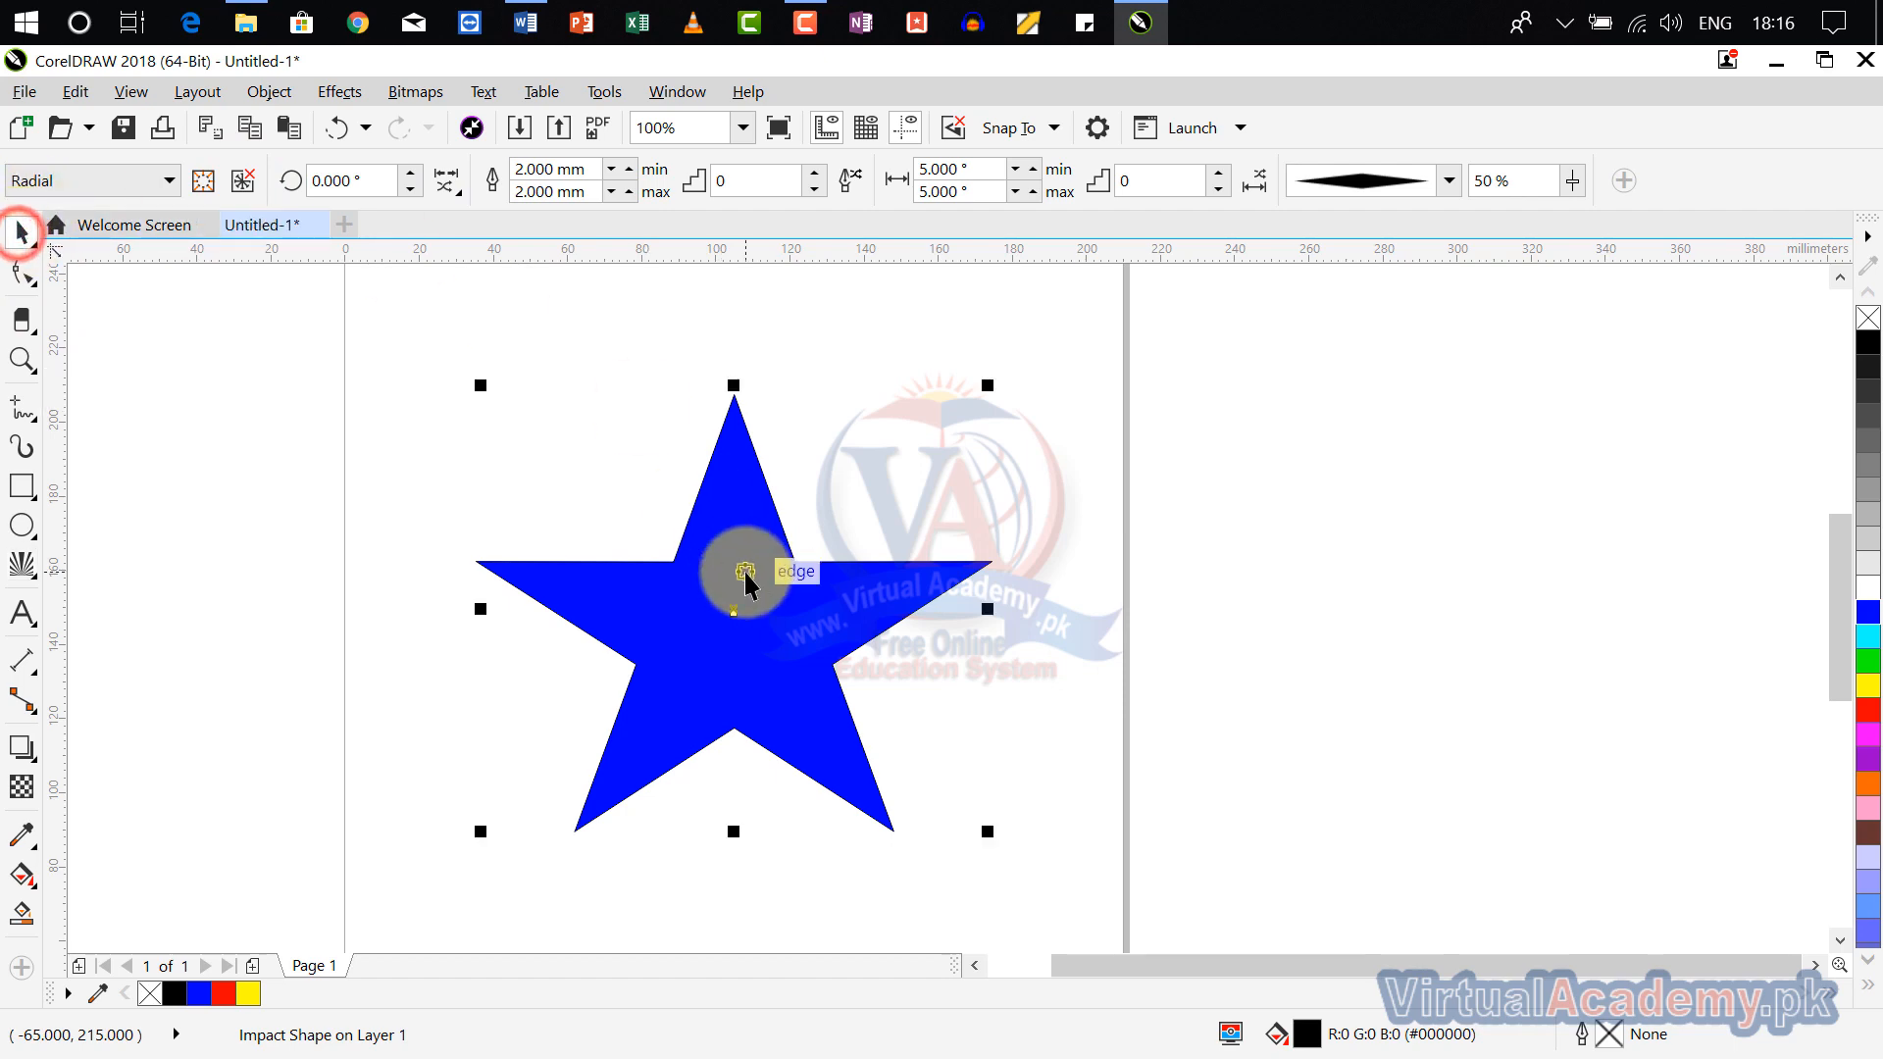
{"action": "left_click_drag", "start_coordinate": [778, 593], "coordinate": [1319, 473]}
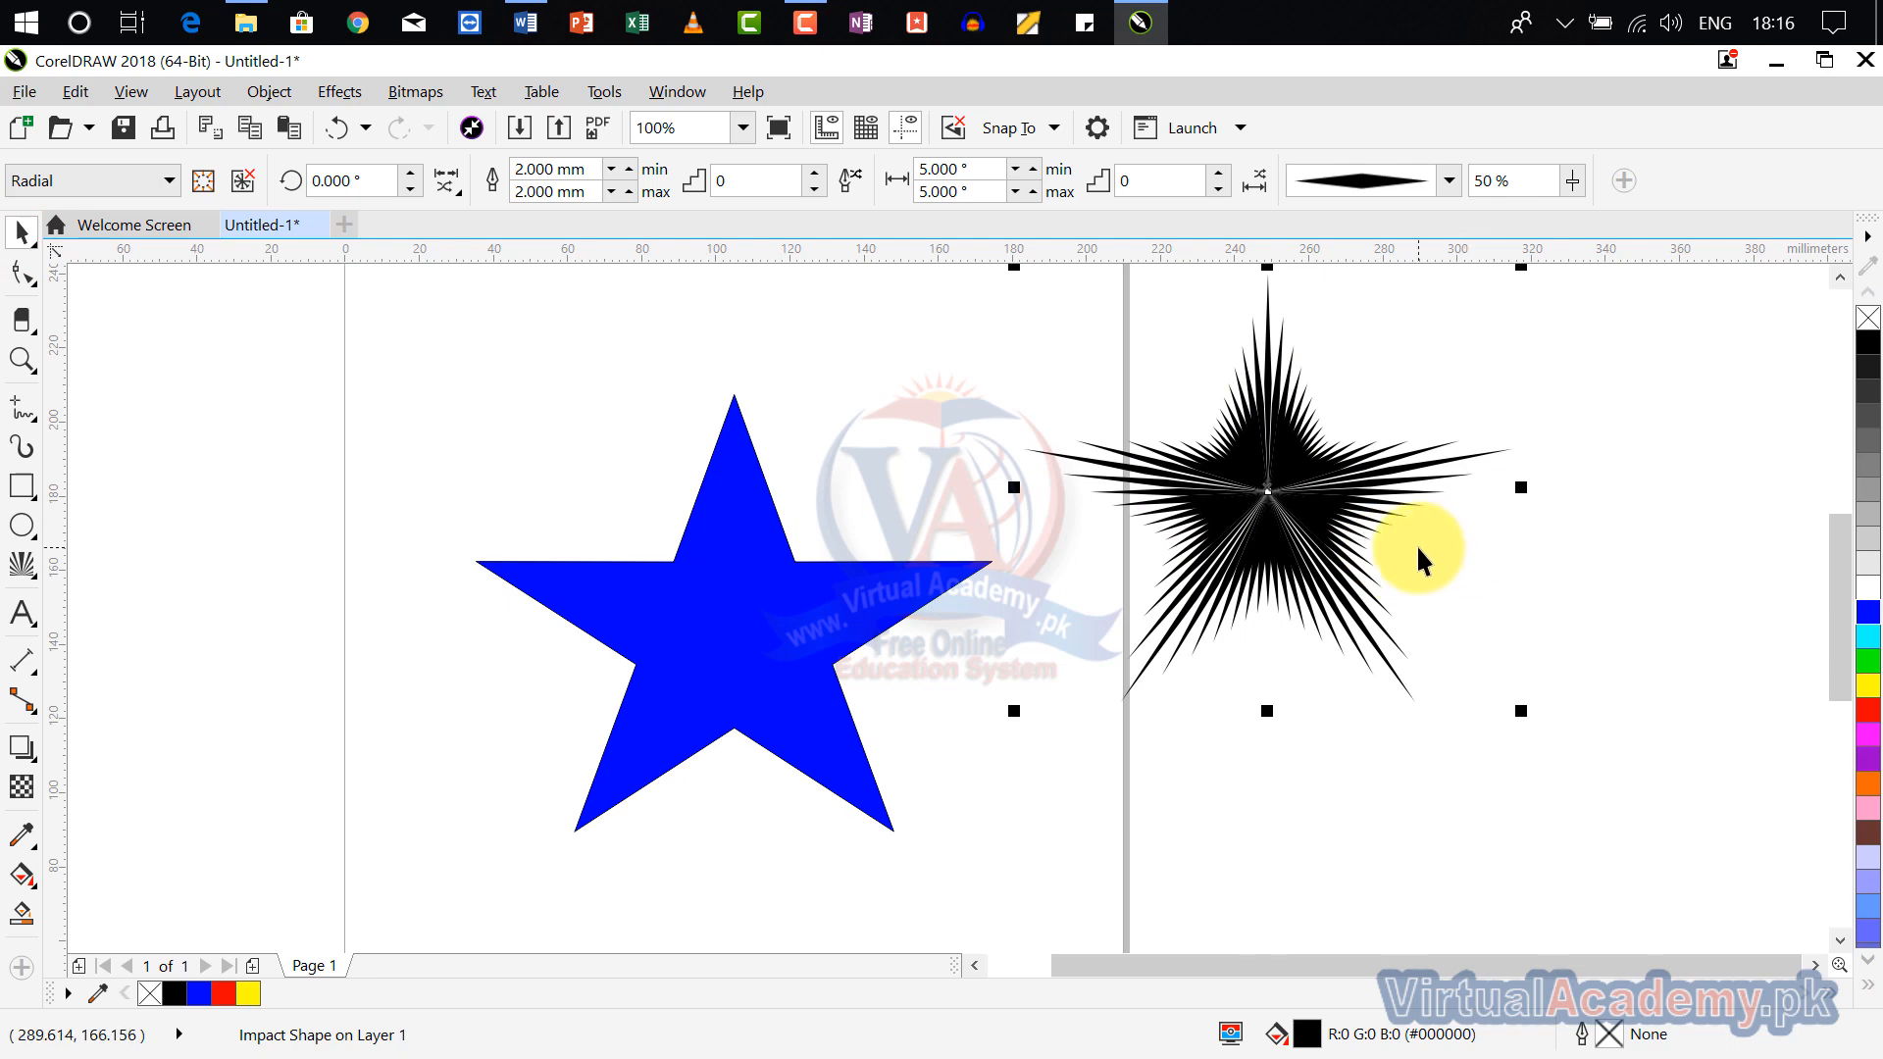
{"action": "key", "text": "ctrl+z"}
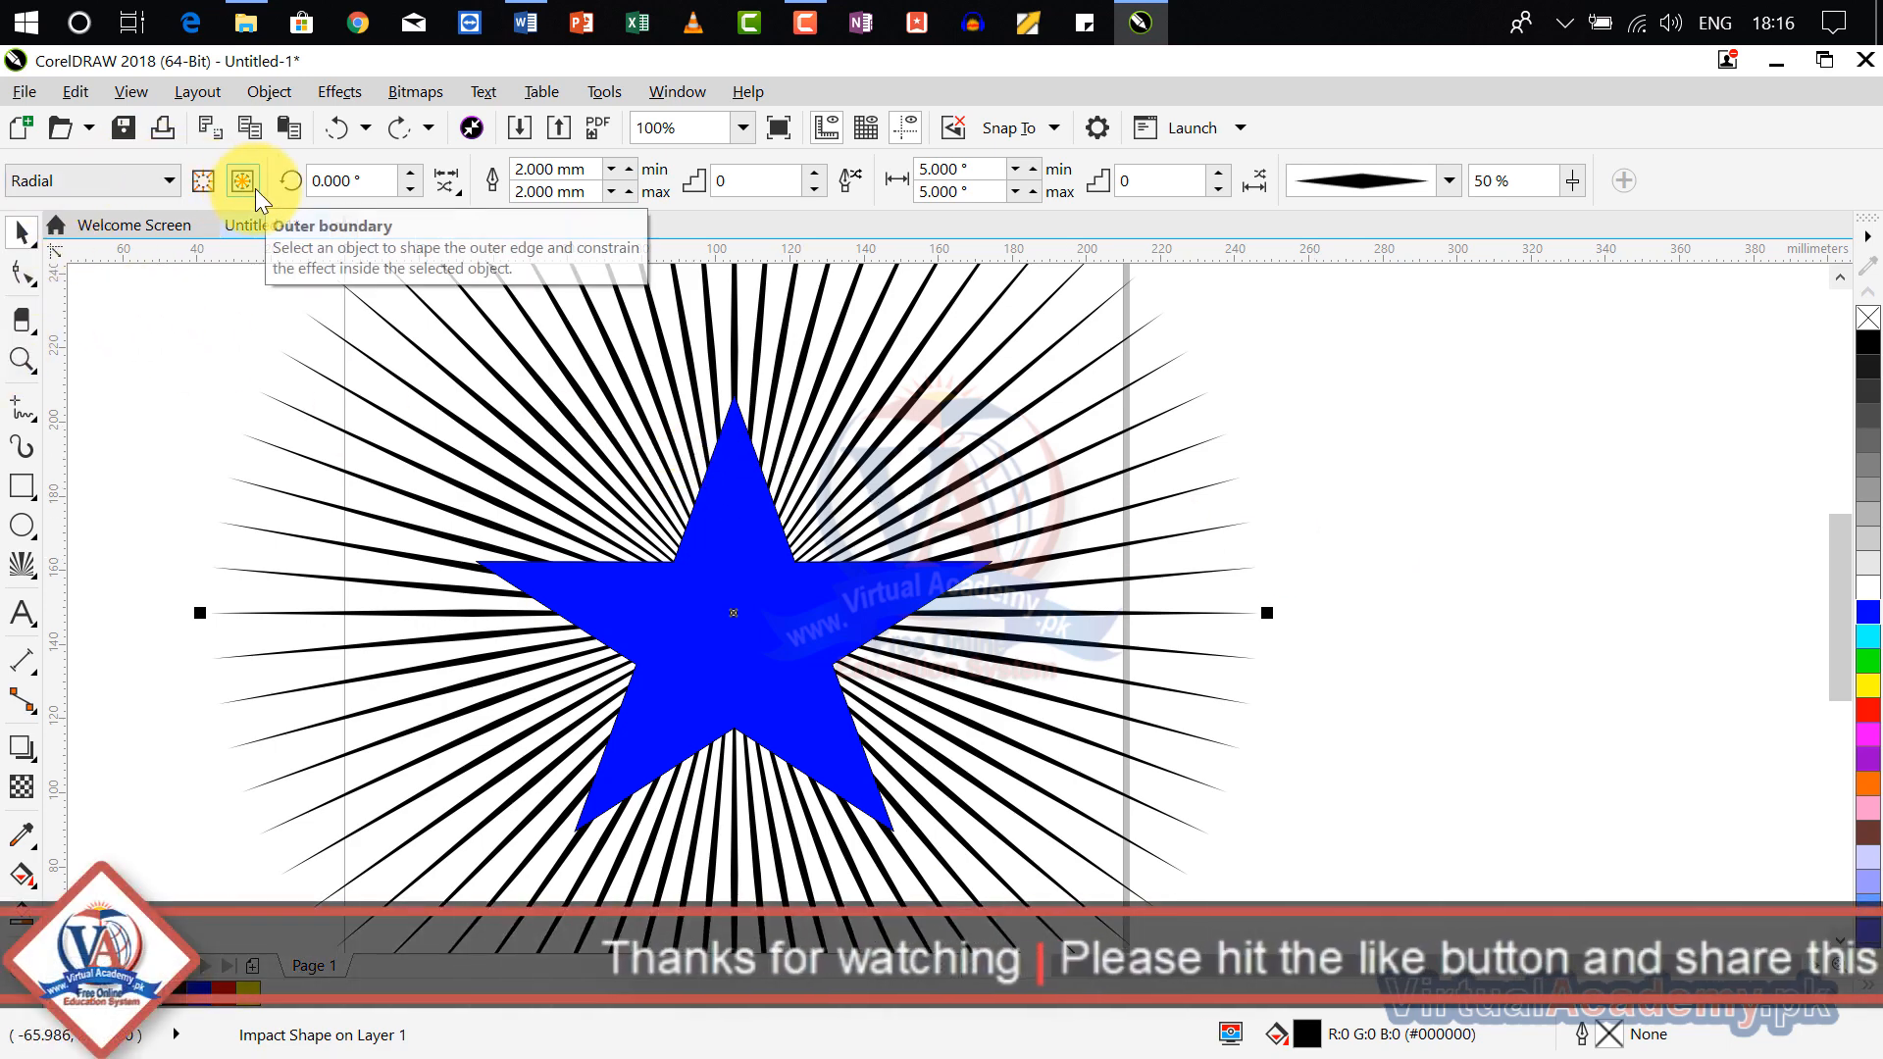
Step: Use the blue star as the radial impact effect's inner boundary and move the star off the effect to the right of the page
{"action": "left_click", "coordinate": [203, 182]}
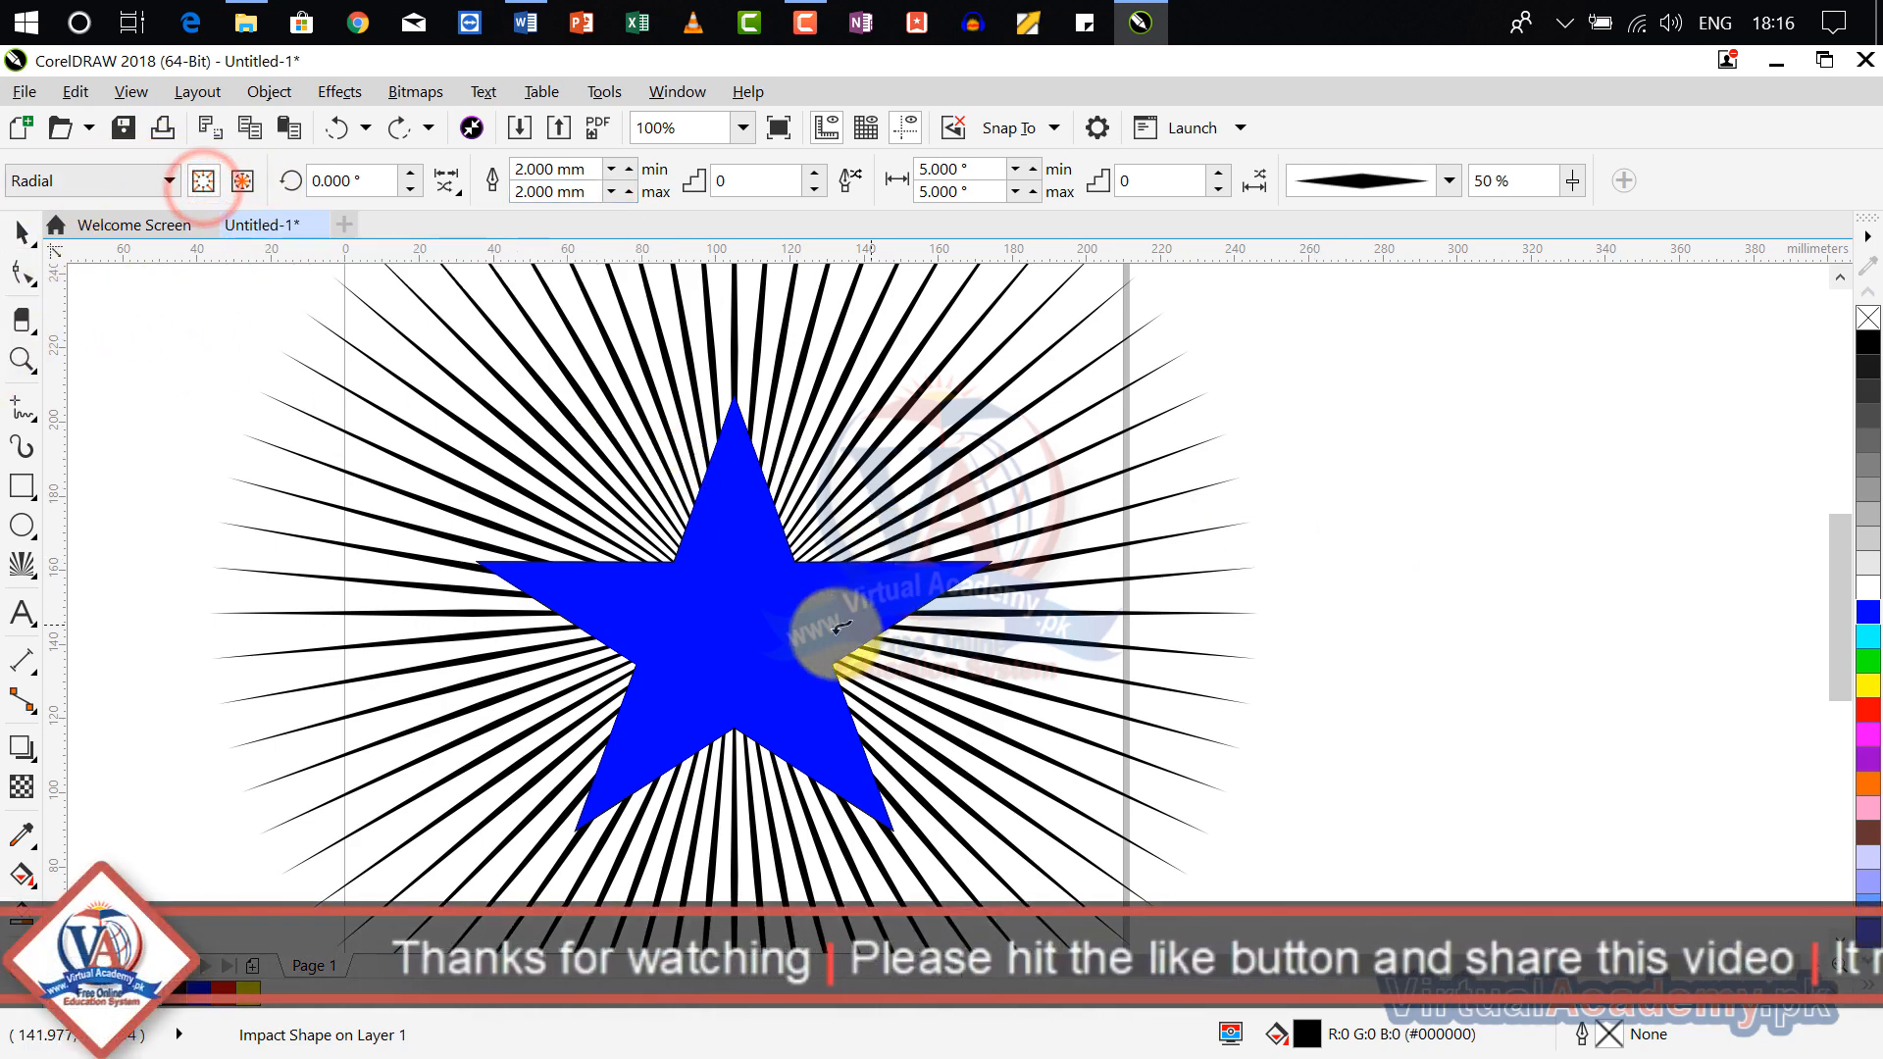
{"action": "left_click", "coordinate": [763, 619]}
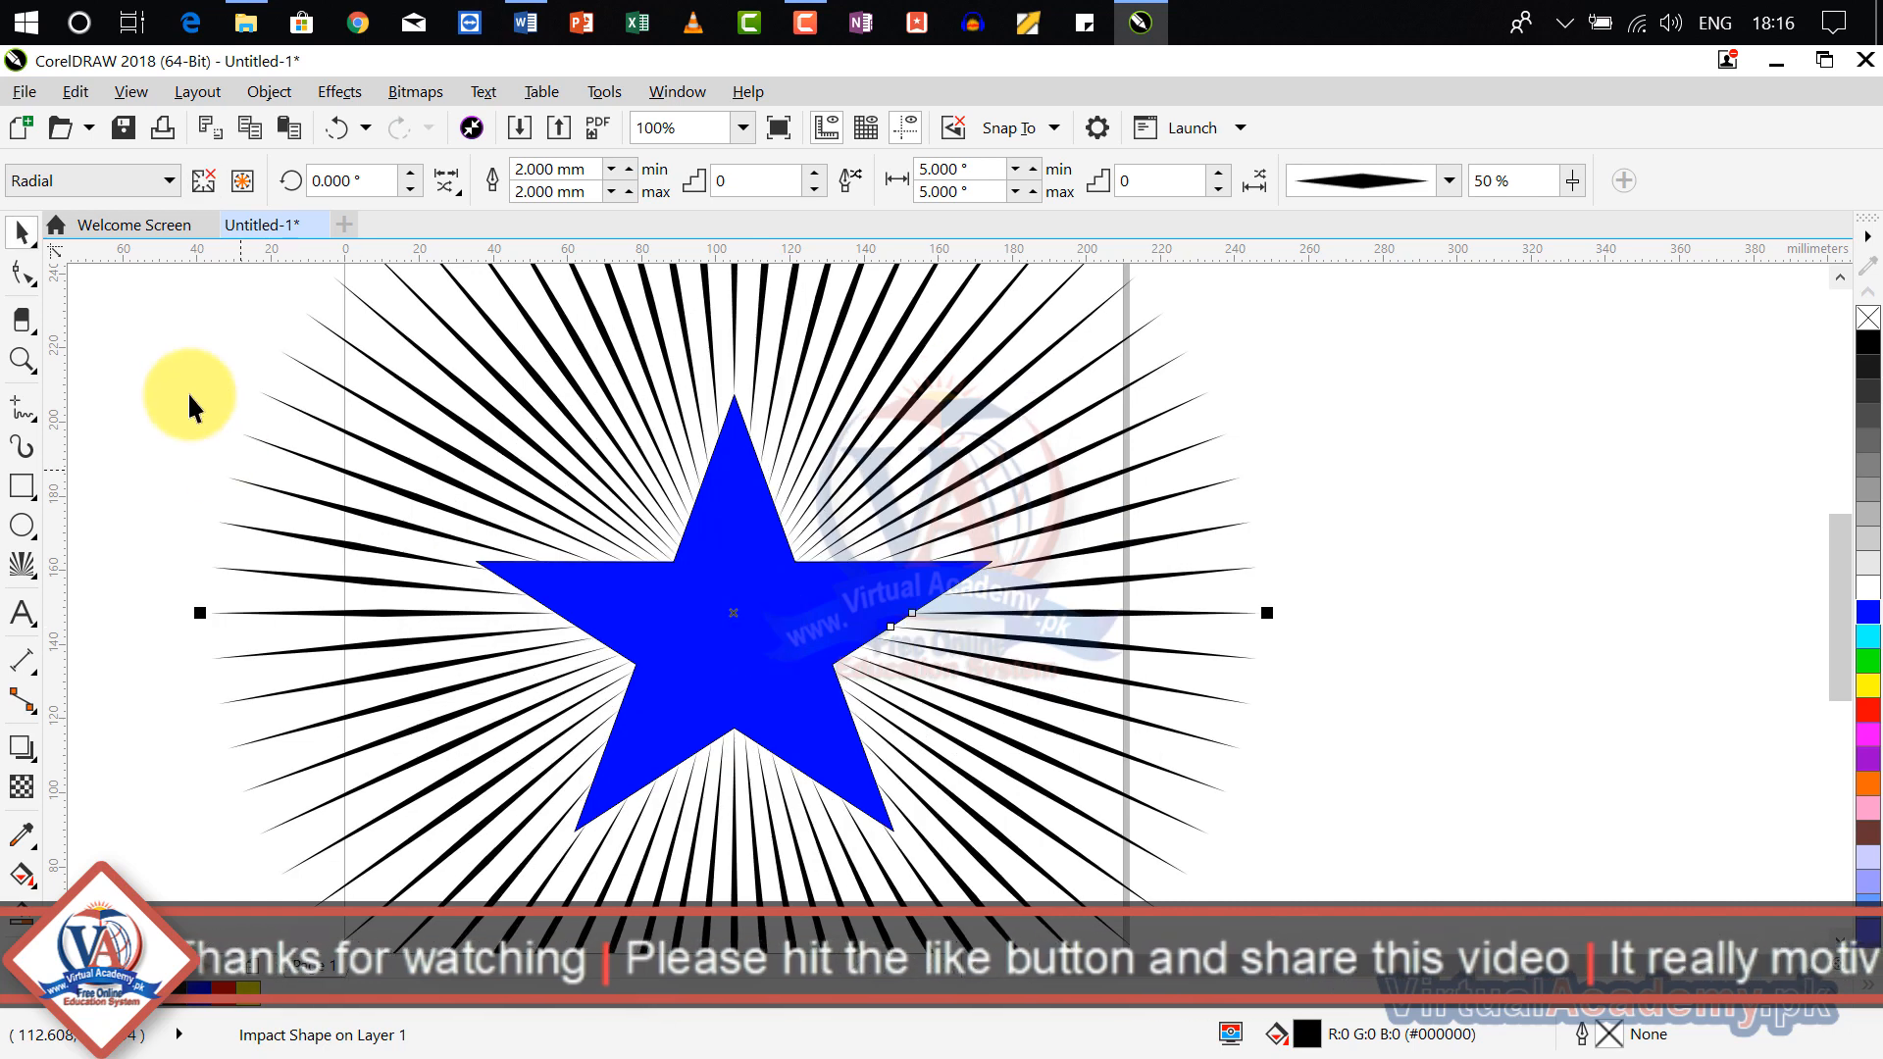
{"action": "left_click_drag", "start_coordinate": [760, 648], "coordinate": [1467, 561]}
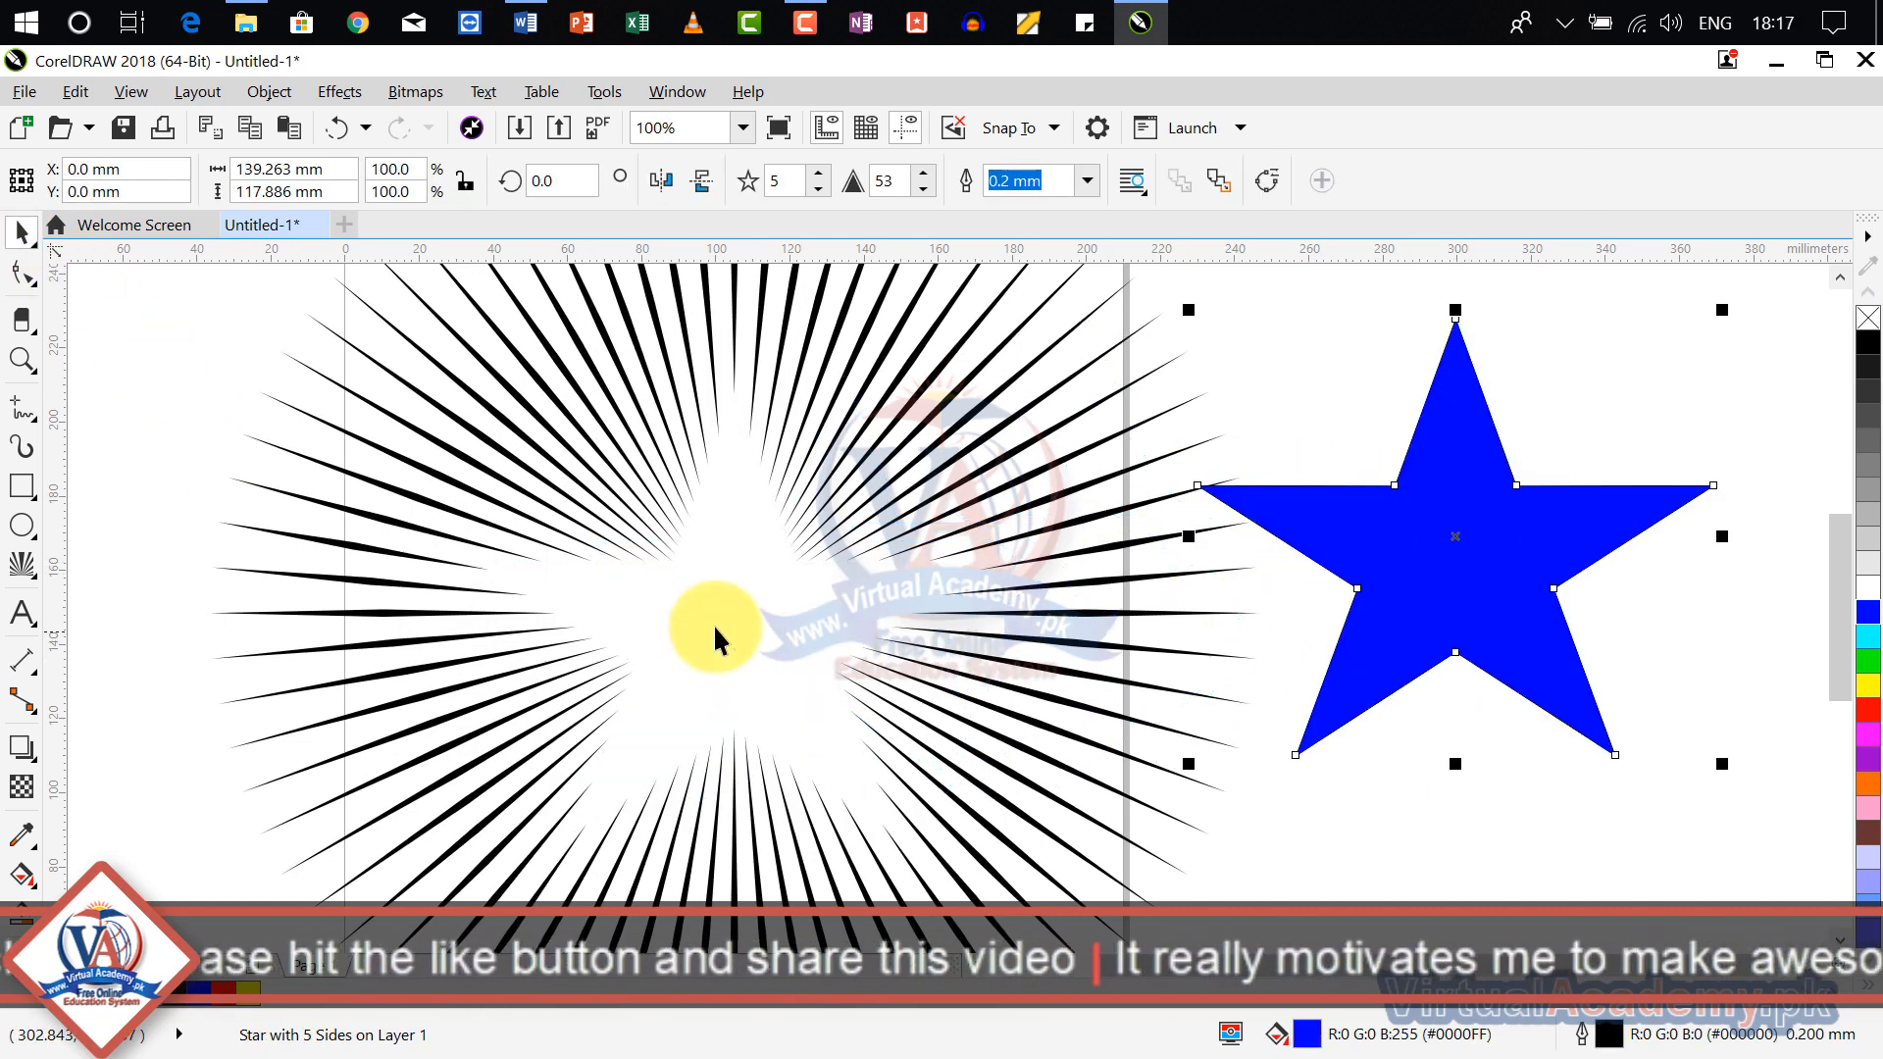
Step: Delete the blue star and the radial impact effect to empty the page
{"action": "scroll", "coordinate": [1204, 763], "scroll_direction": "down", "scroll_amount": 3}
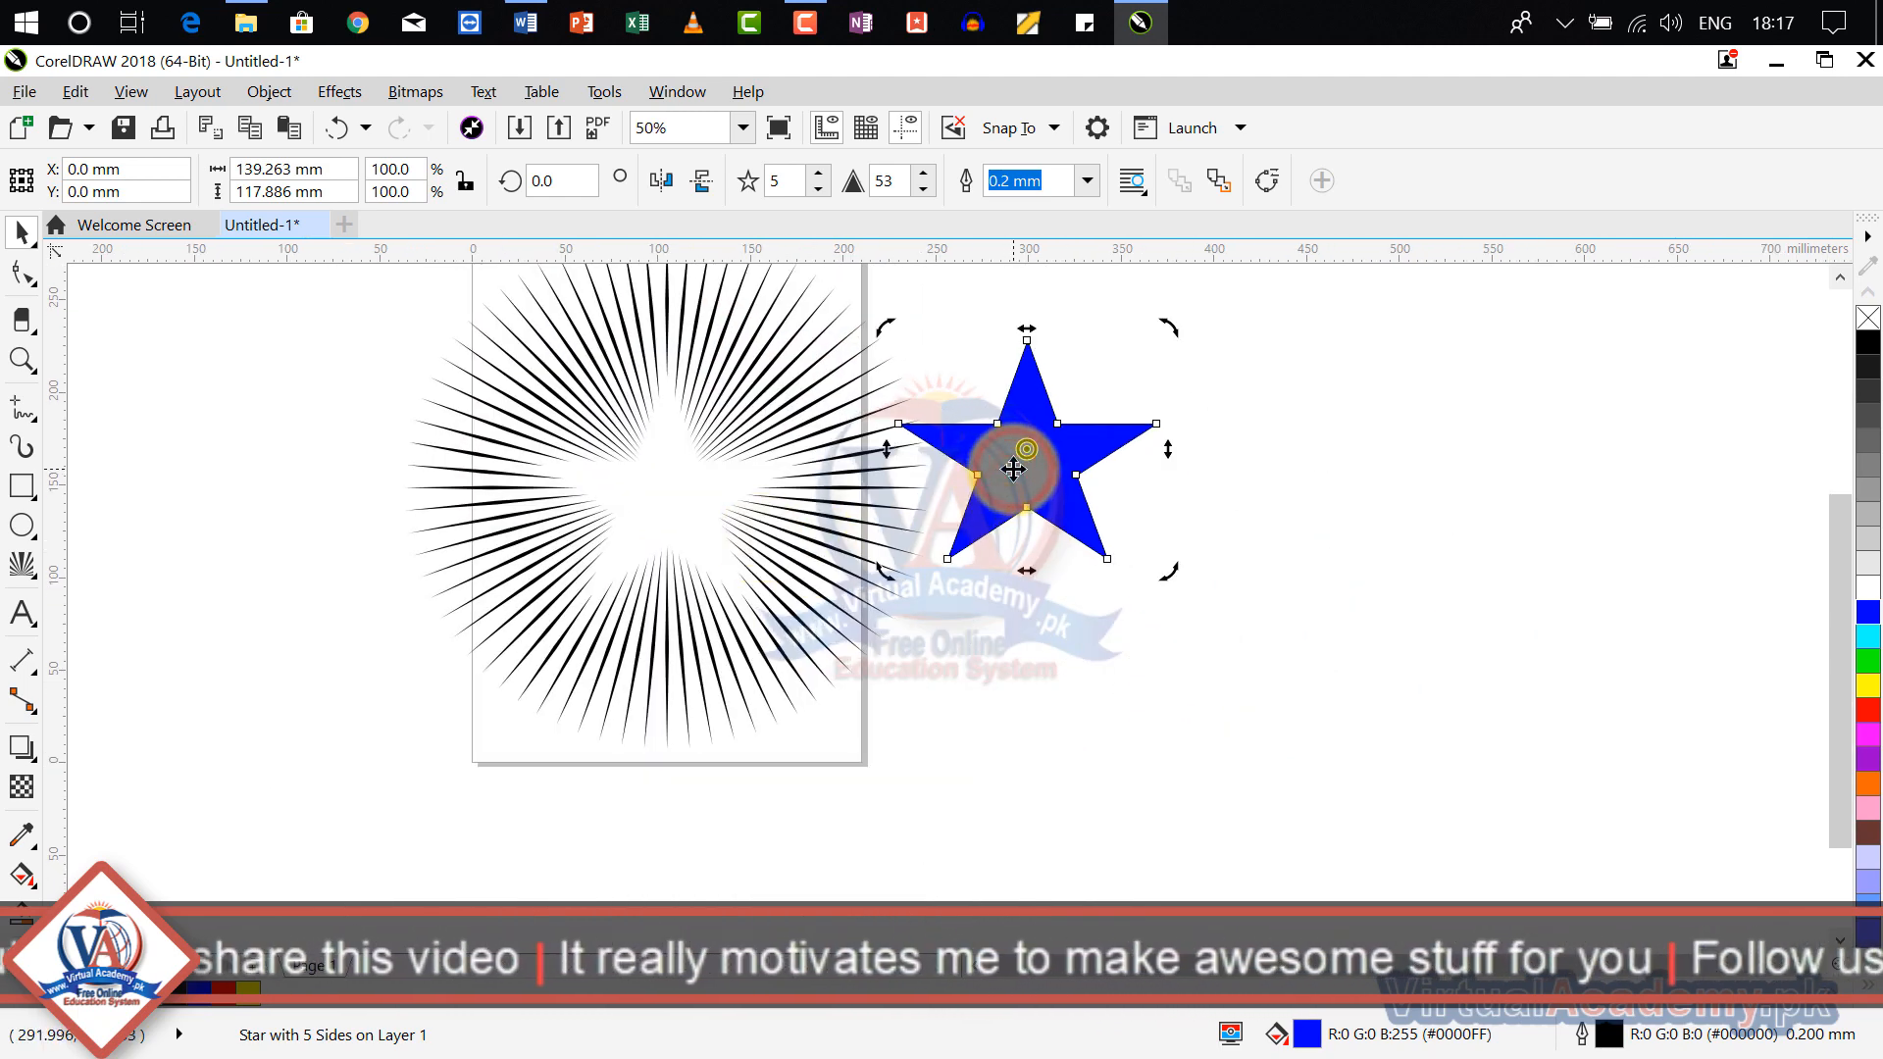
{"action": "key", "text": "Delete"}
{"action": "left_click", "coordinate": [740, 482]}
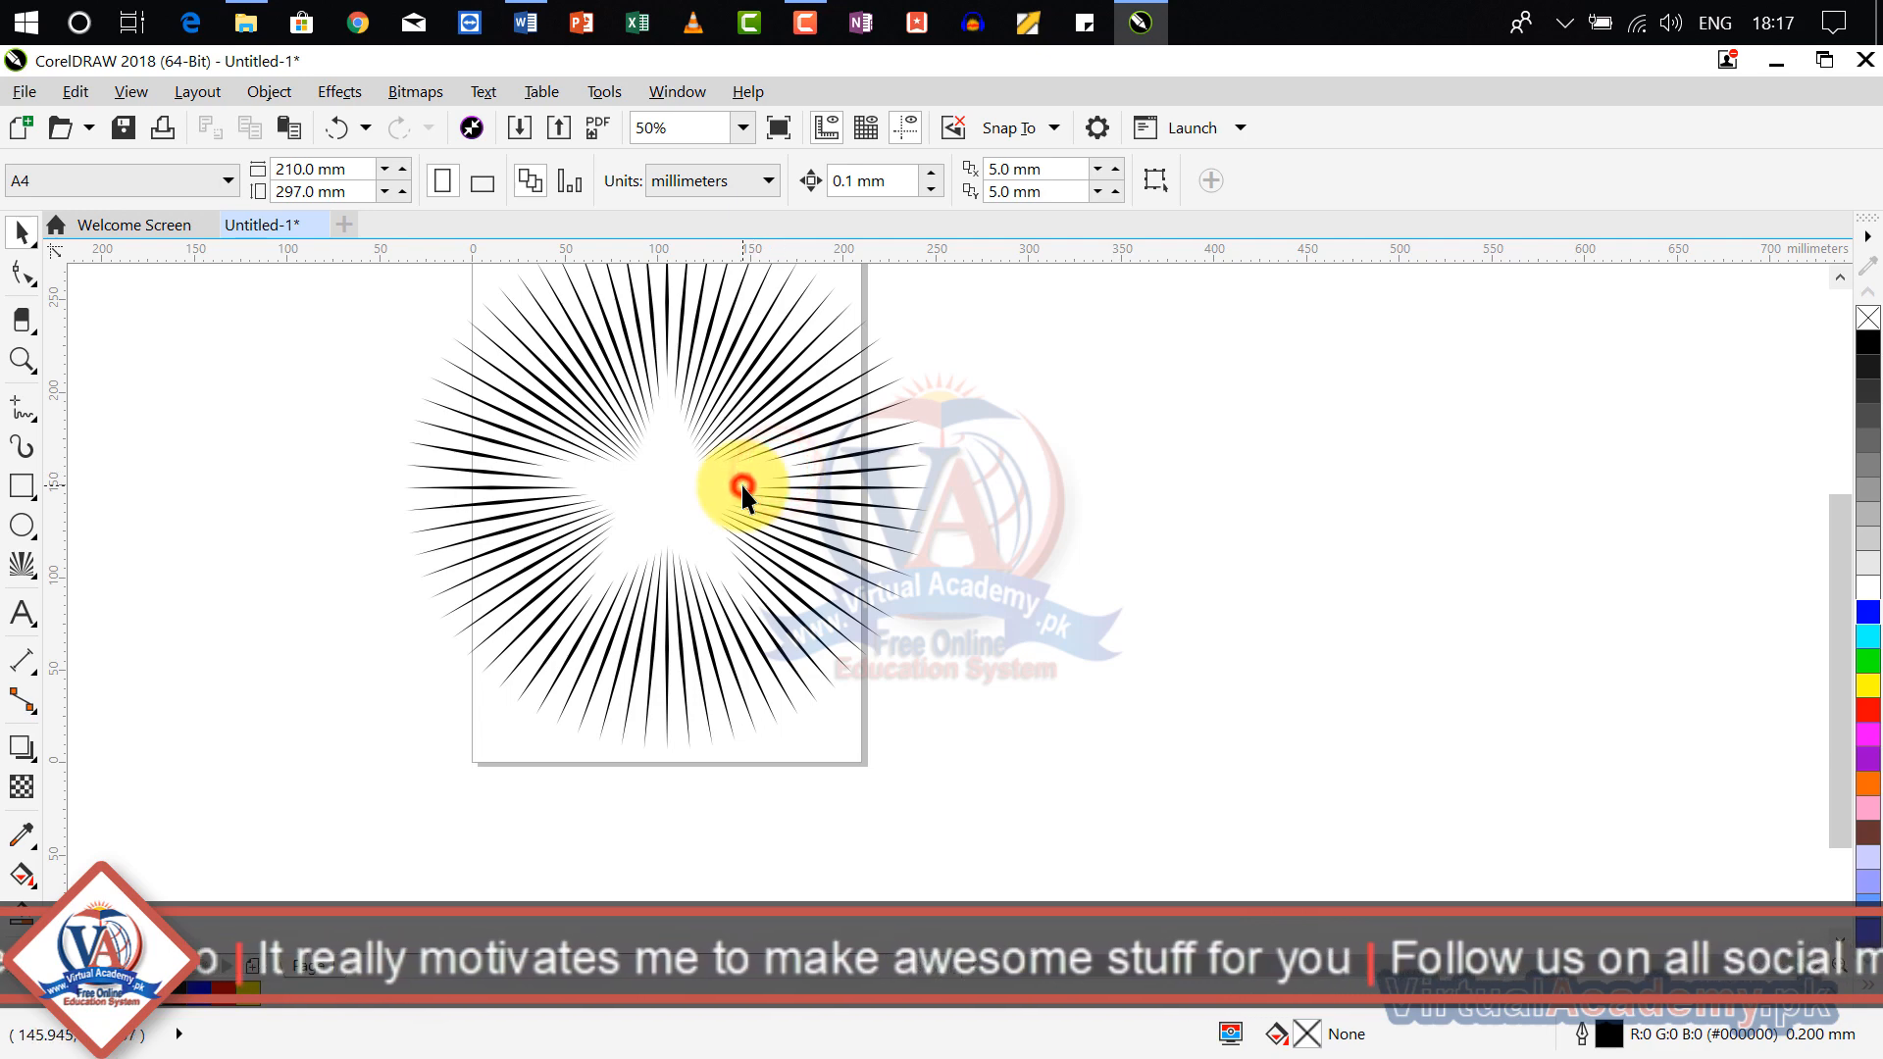
{"action": "key", "text": "Delete"}
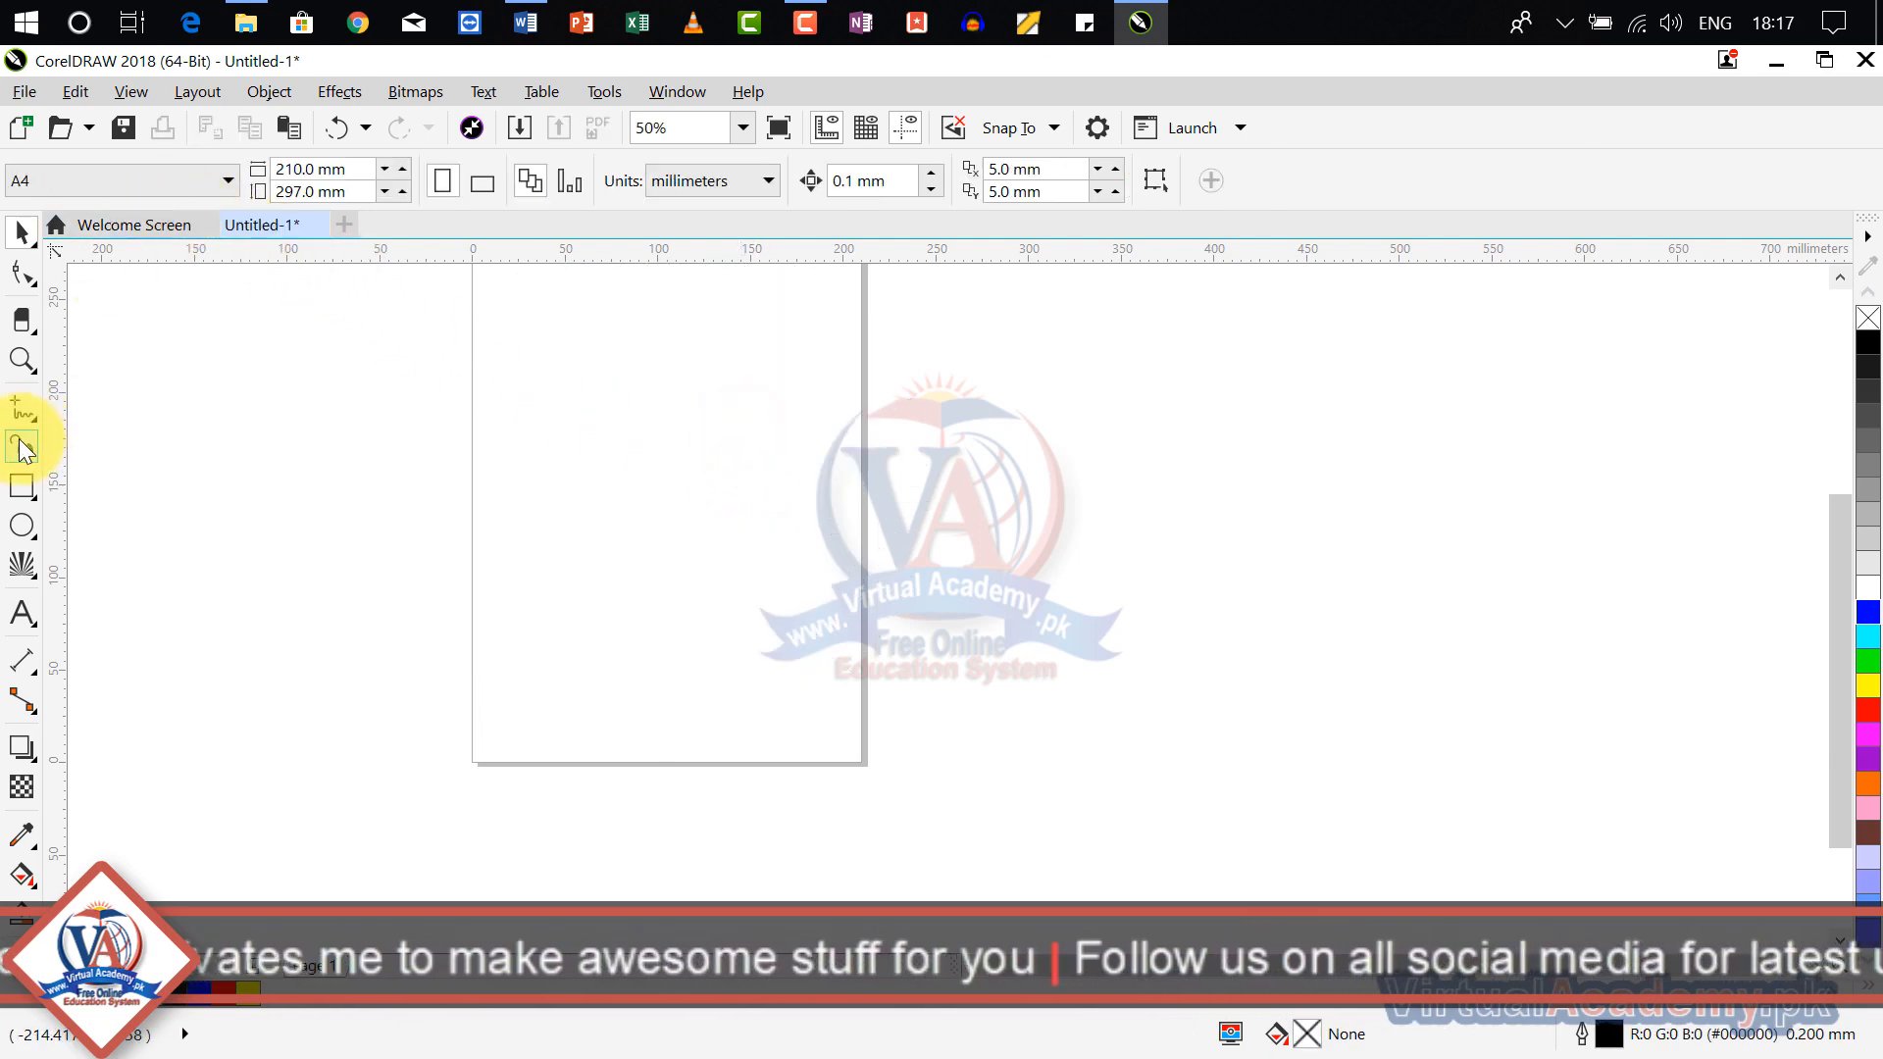
Step: Draw a Parallel impact effect about 225 by 115 mm, starting inside the page and extending past its right edge
{"action": "left_click", "coordinate": [24, 566]}
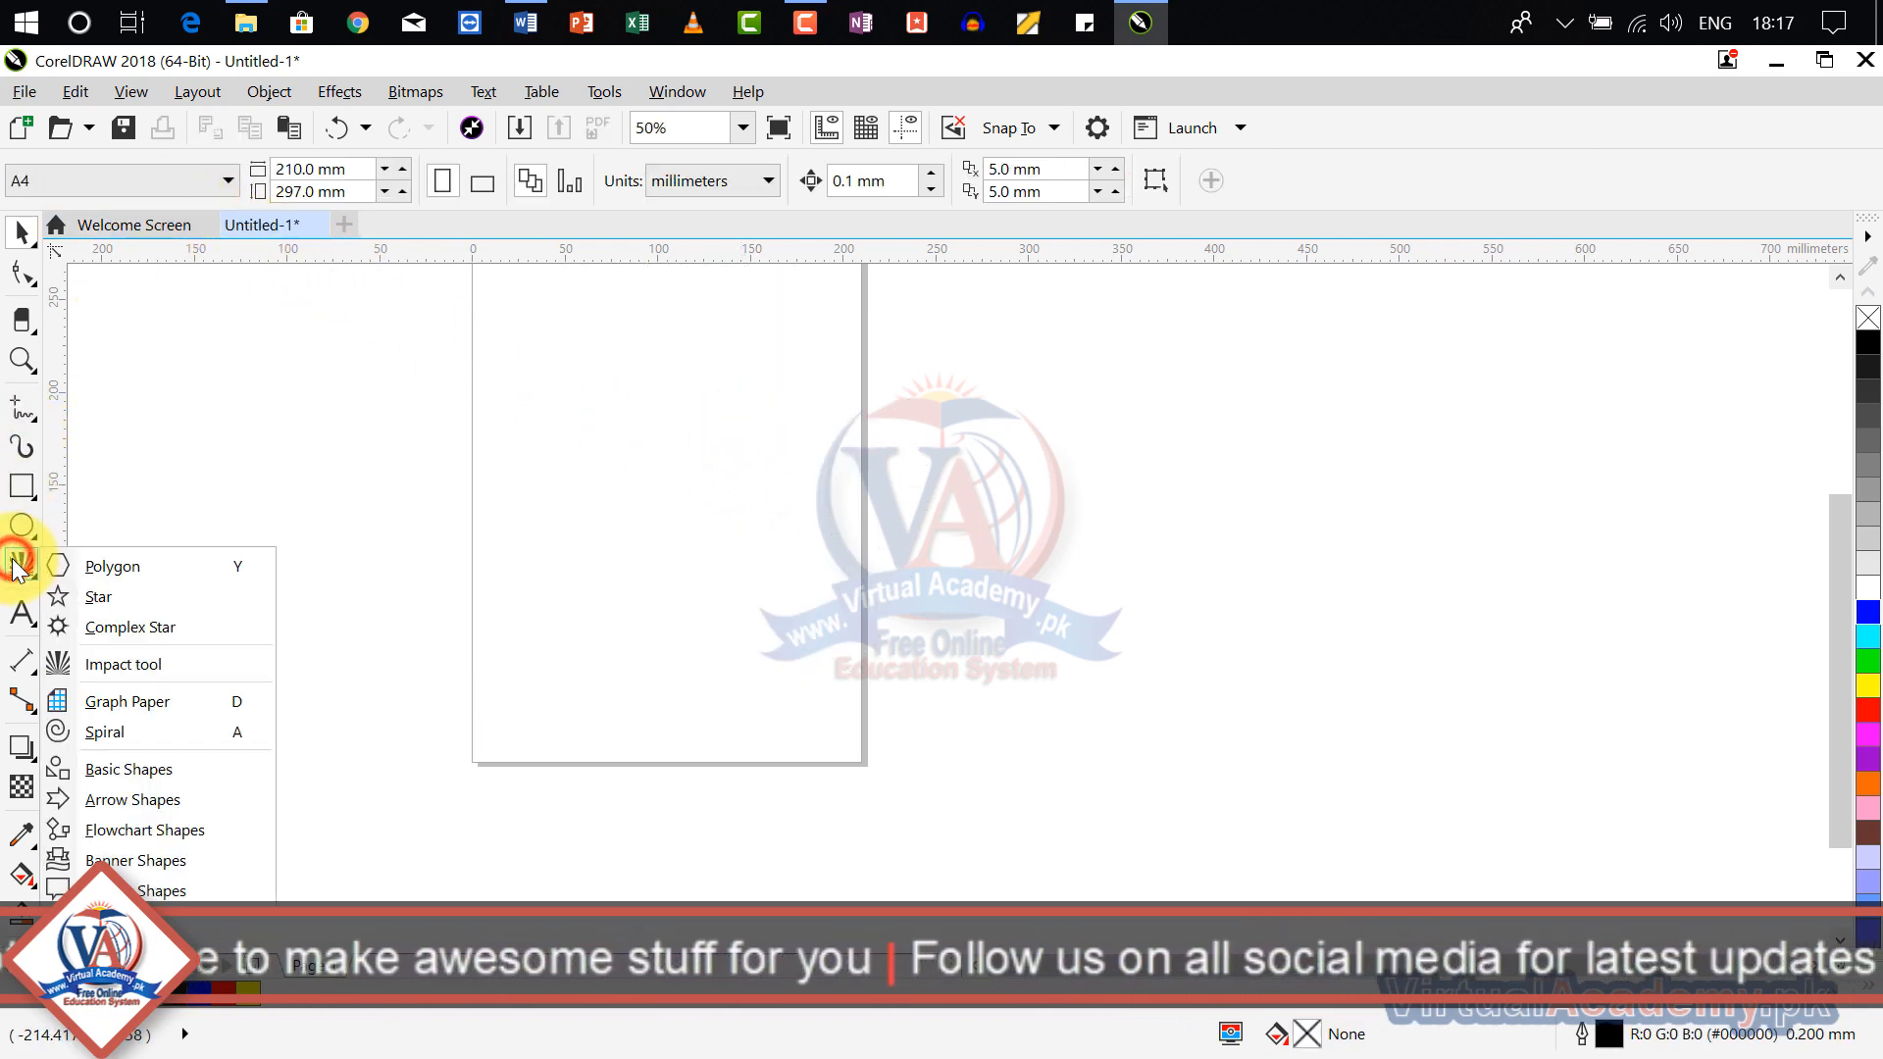
{"action": "left_click", "coordinate": [160, 661]}
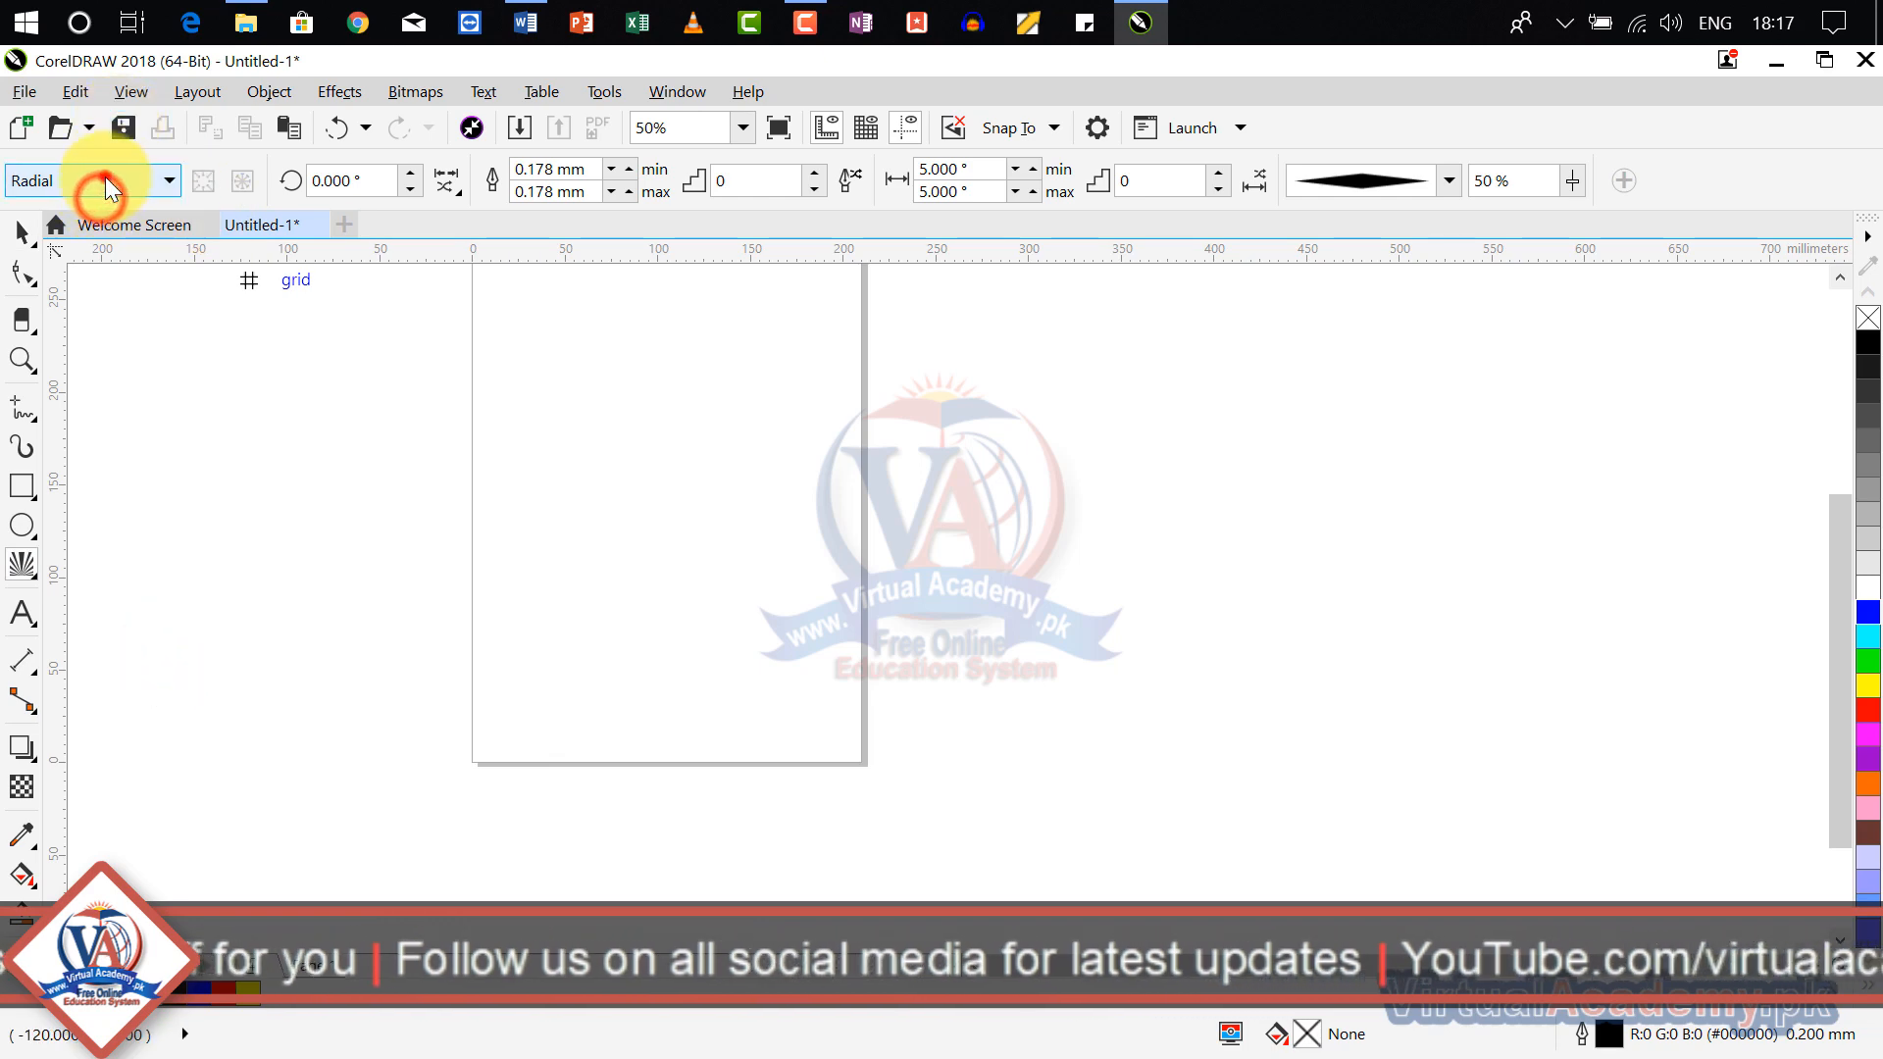
{"action": "left_click", "coordinate": [104, 179]}
{"action": "left_click", "coordinate": [82, 215]}
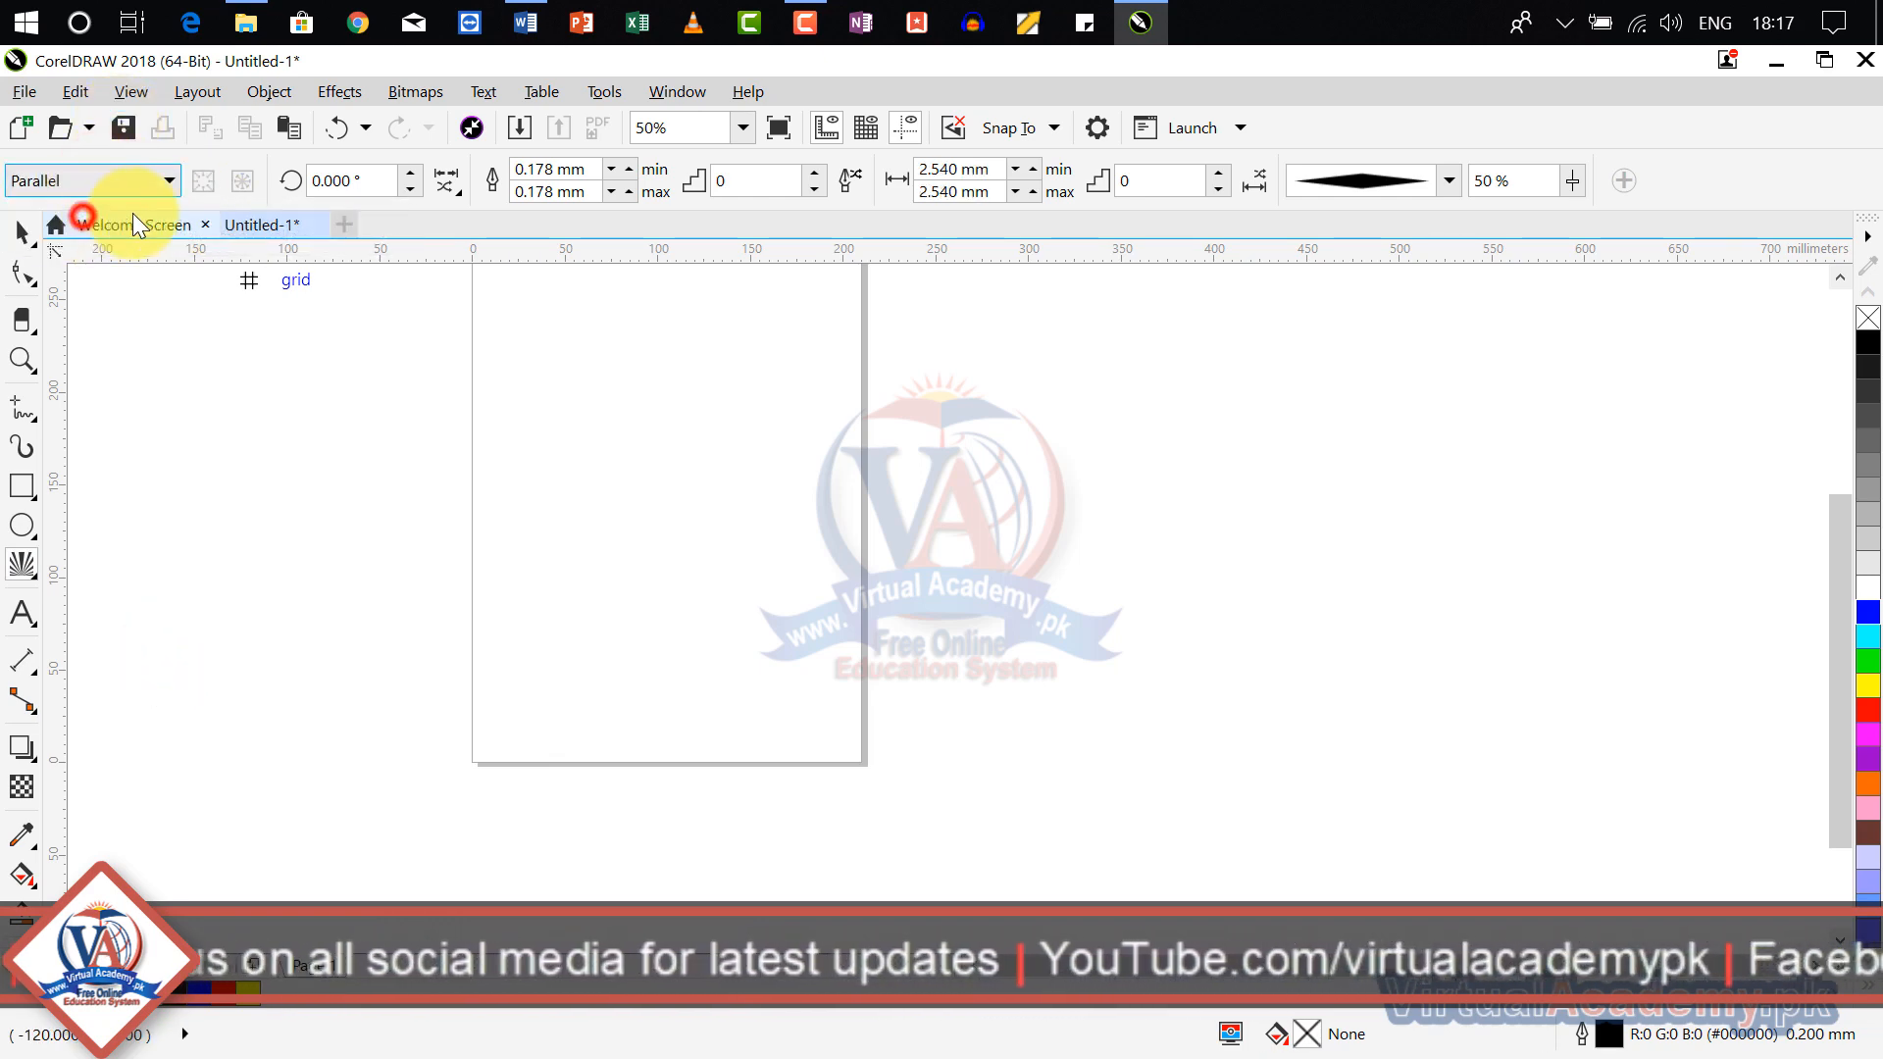
{"action": "left_click_drag", "start_coordinate": [507, 411], "coordinate": [926, 624]}
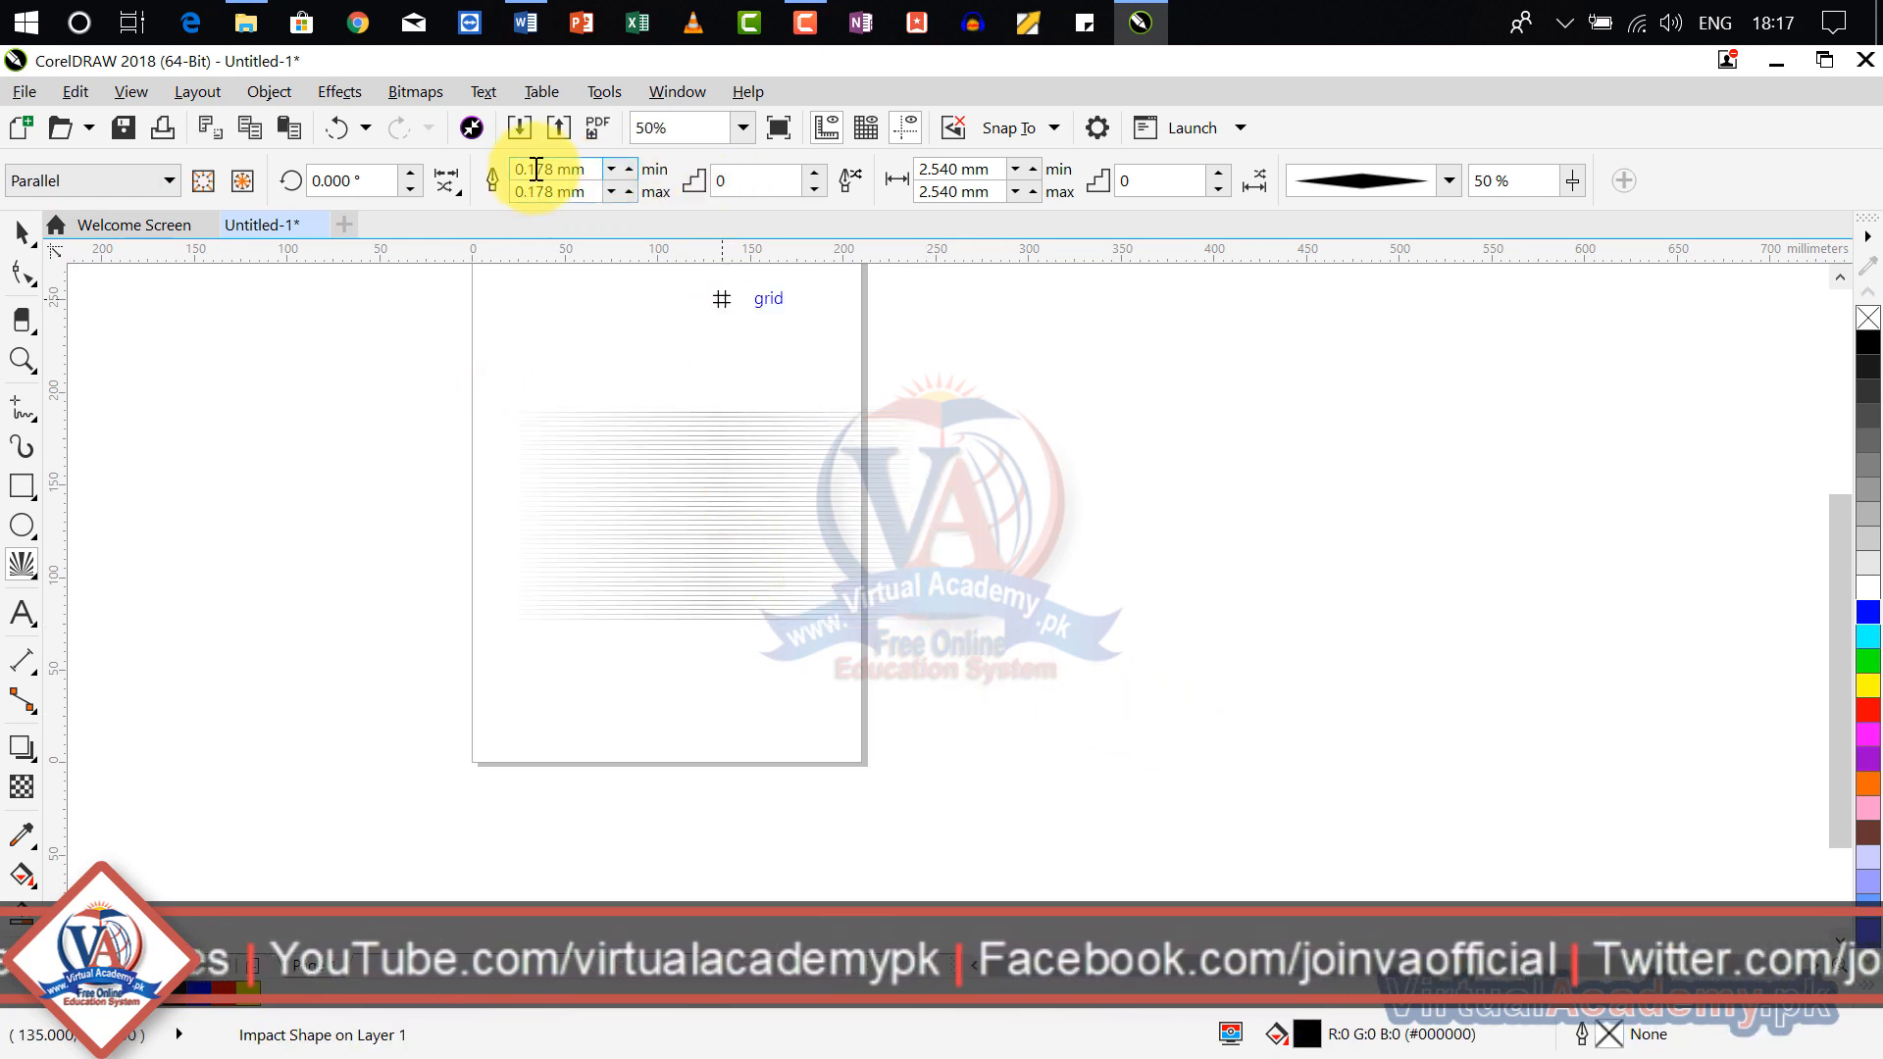
Step: Set the parallel effect's minimum and maximum line width to 2 mm
{"action": "left_click", "coordinate": [589, 171]}
{"action": "type", "text": "2"}
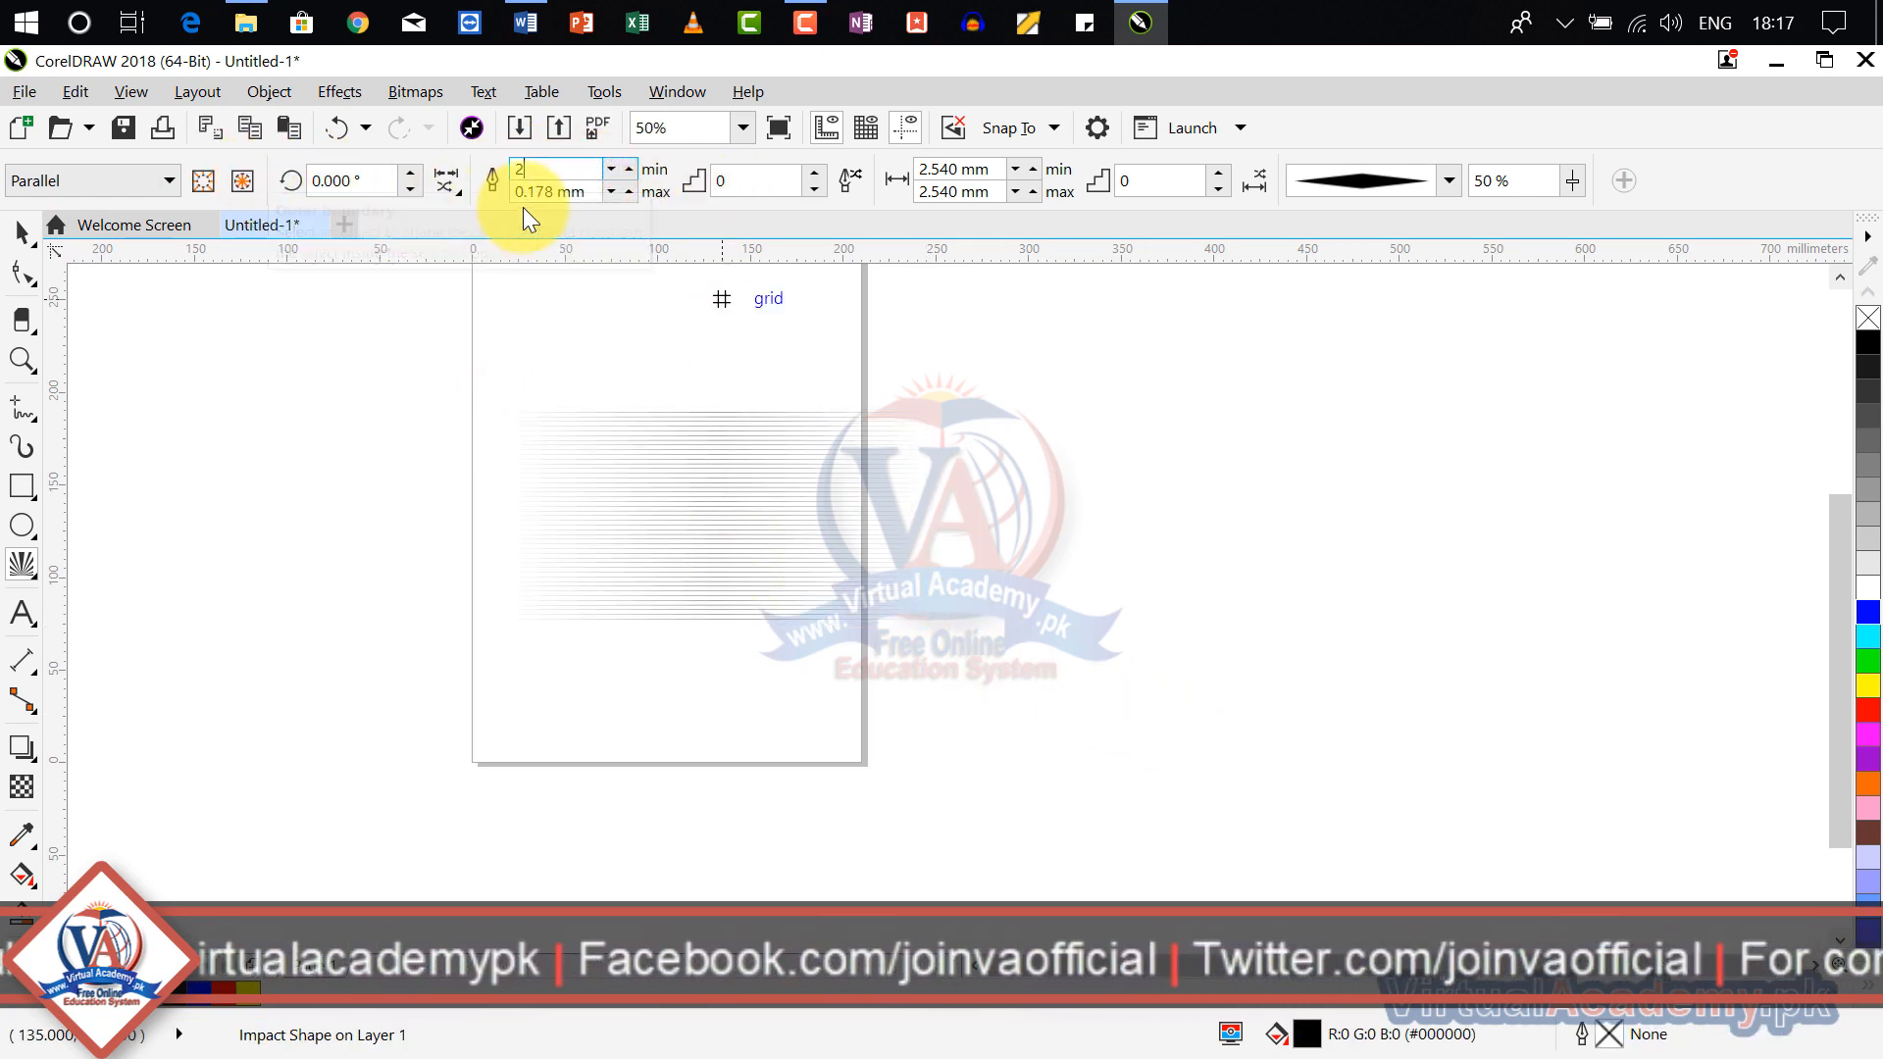
{"action": "left_click", "coordinate": [591, 191]}
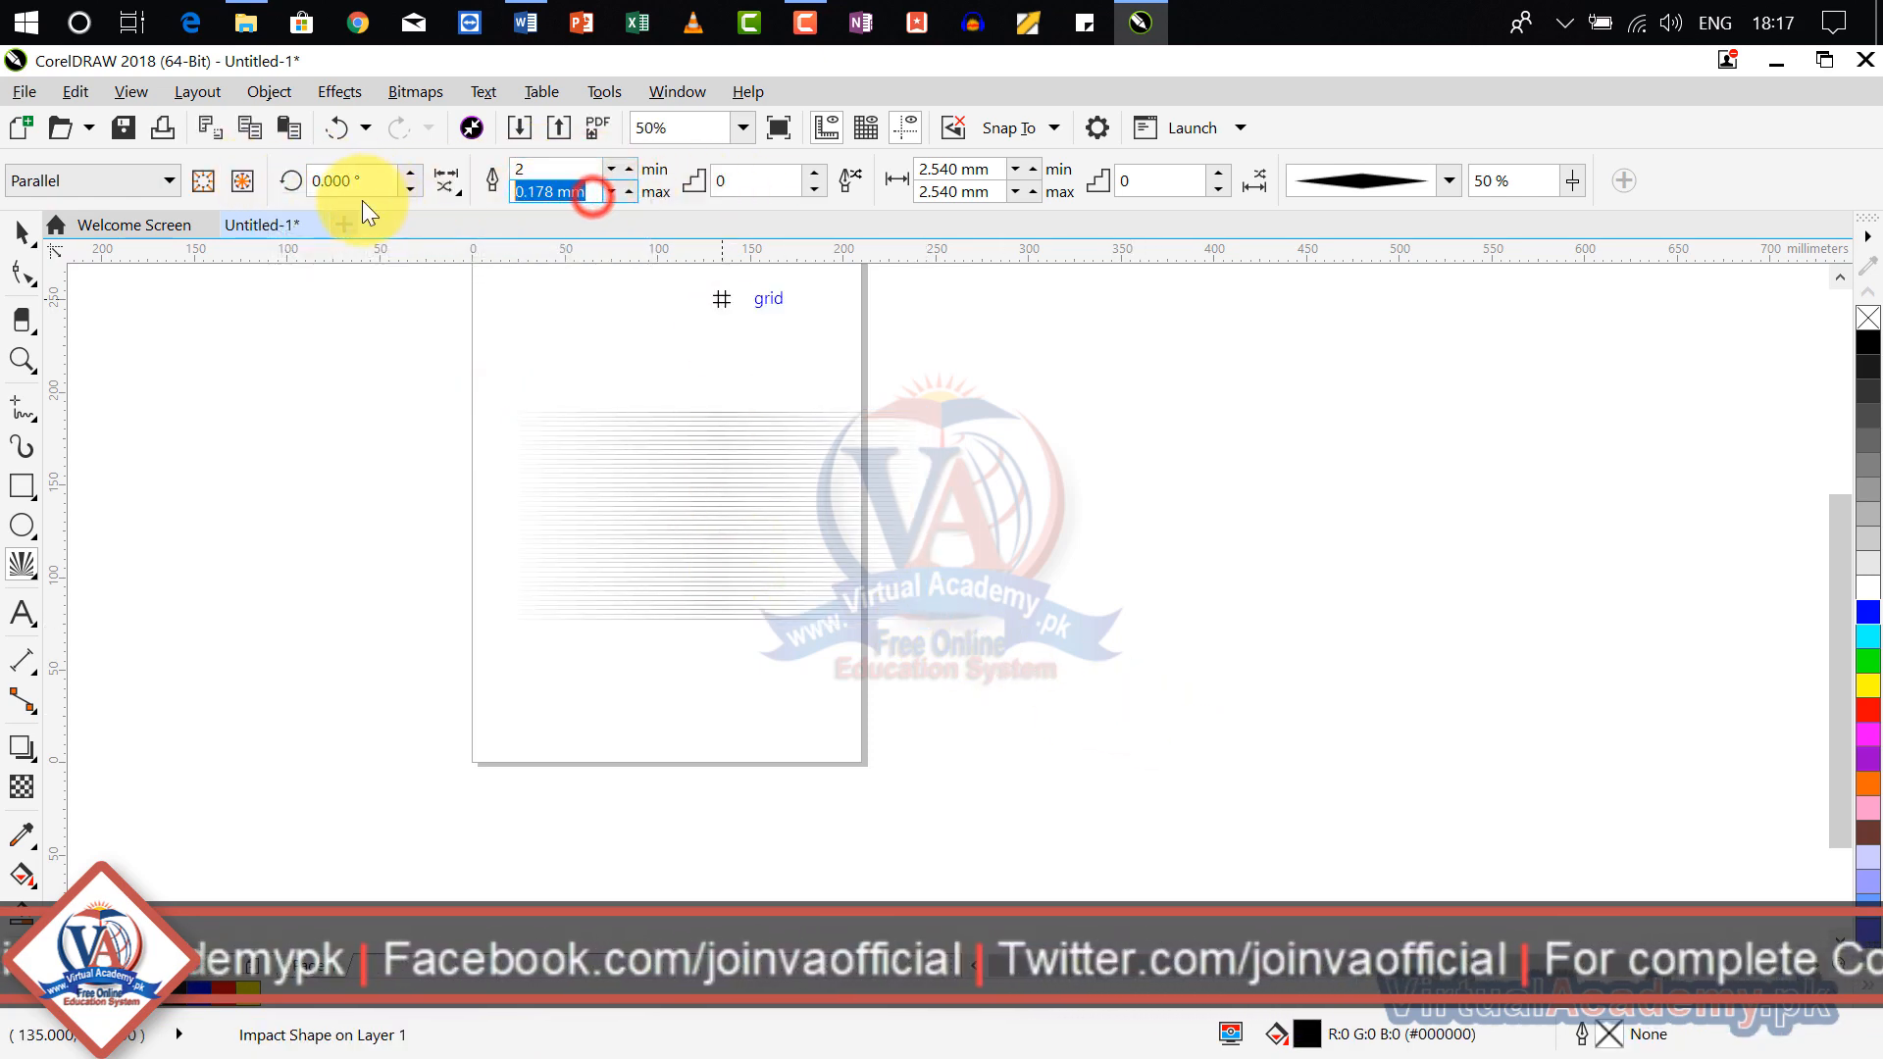
{"action": "left_click", "coordinate": [1014, 393]}
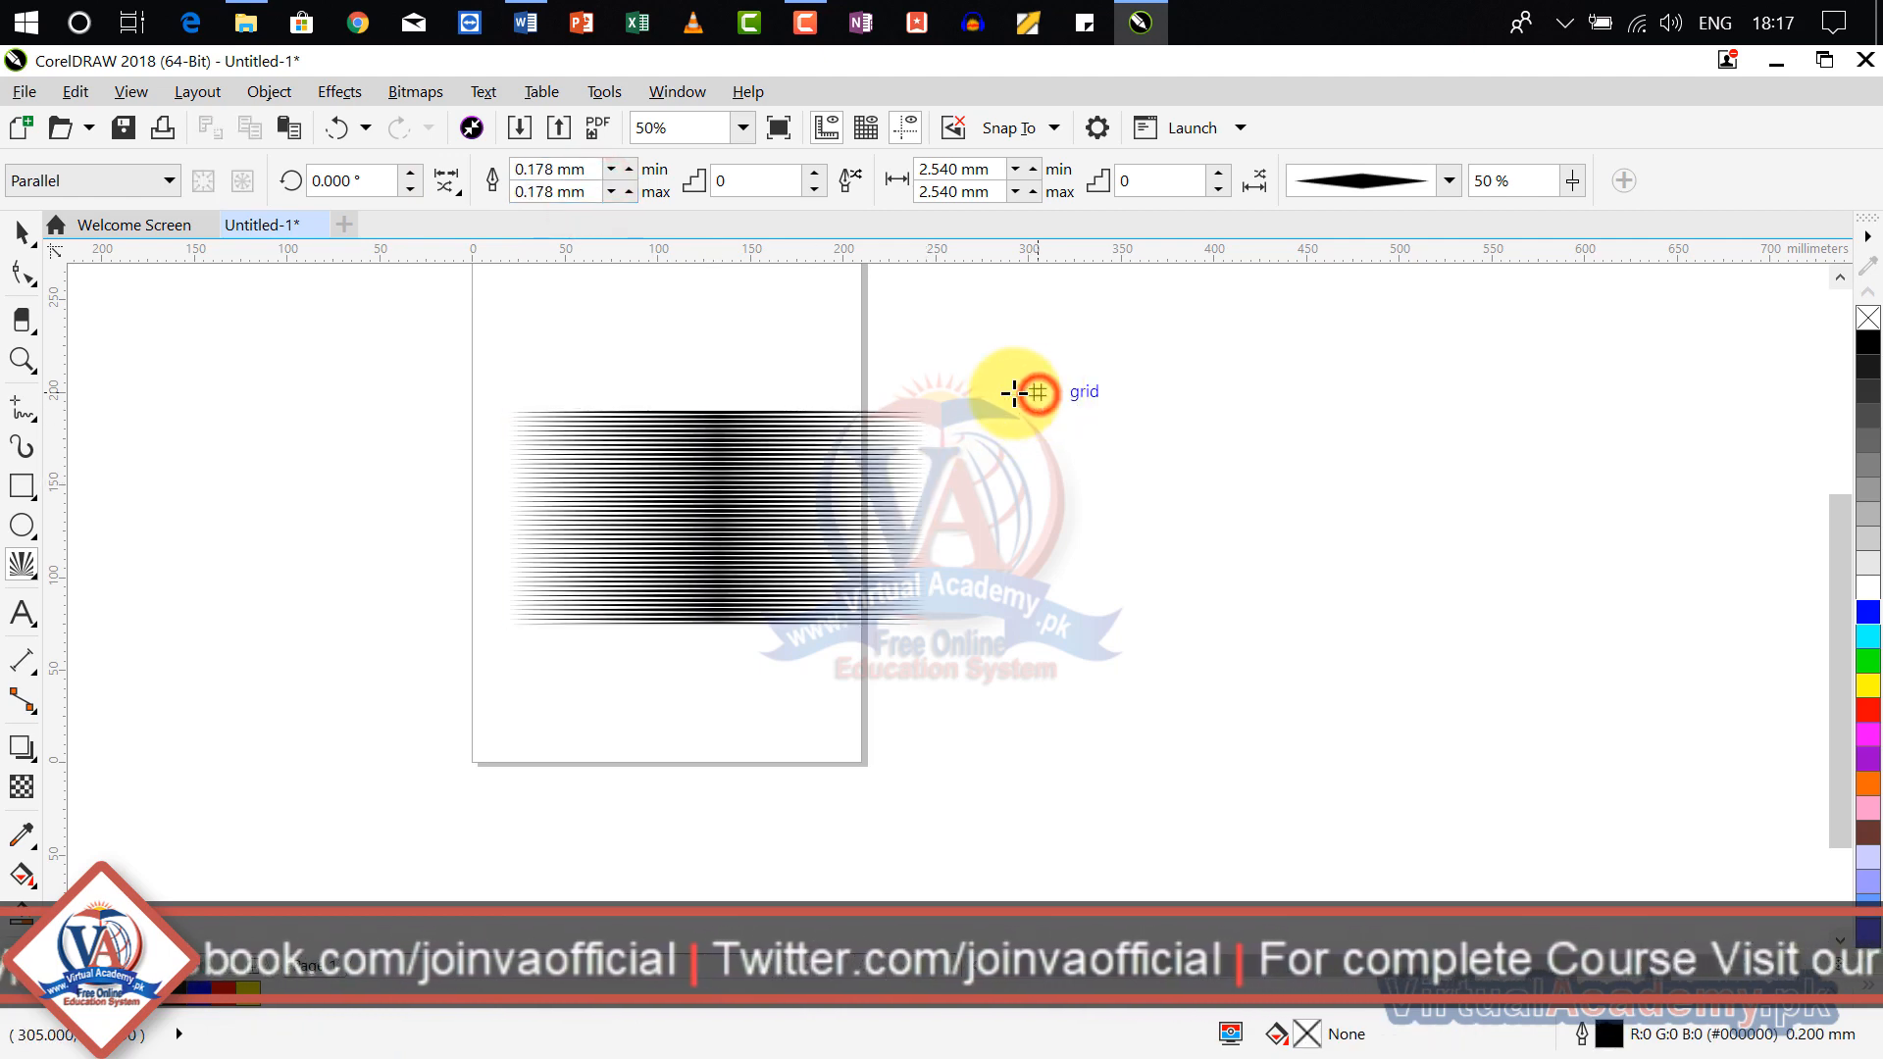
Step: Try to give the parallel effect a line style that tapers towards one end and a rotation of 45°
{"action": "left_click", "coordinate": [1399, 176]}
{"action": "left_click", "coordinate": [1395, 308]}
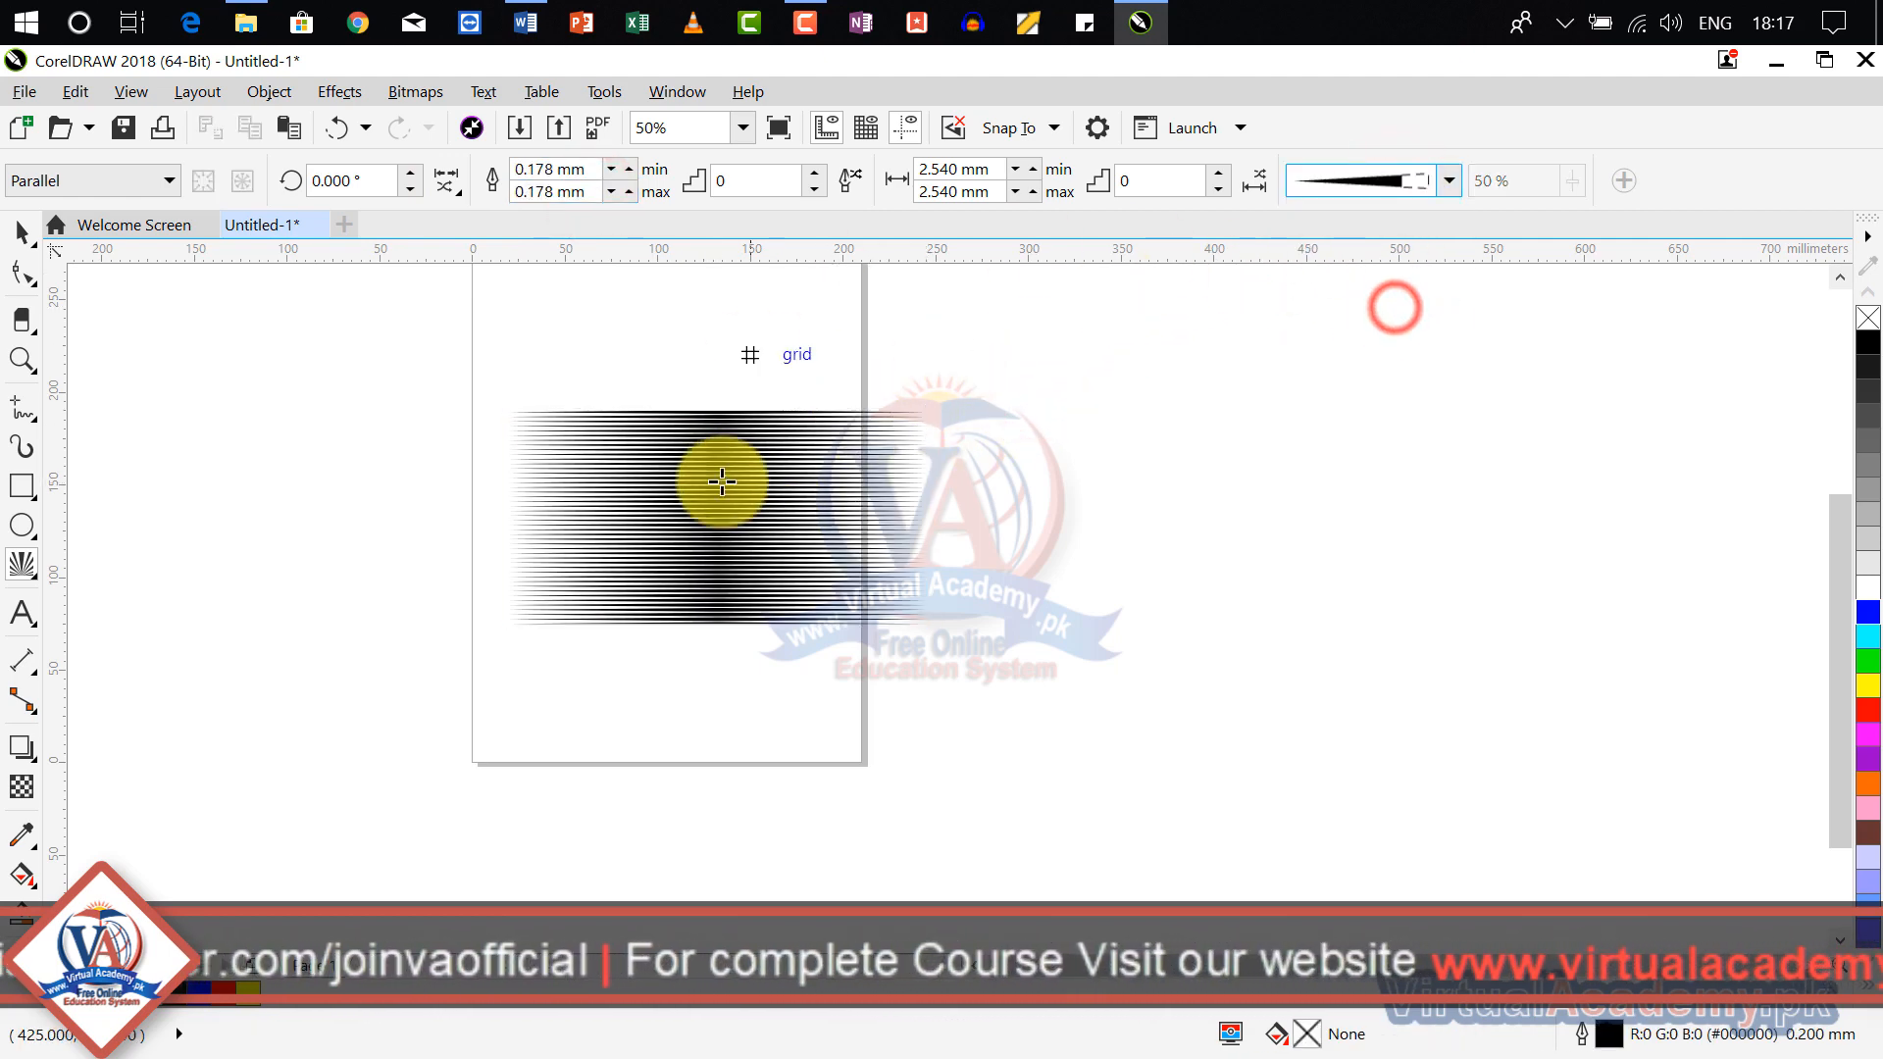
{"action": "left_click", "coordinate": [402, 174]}
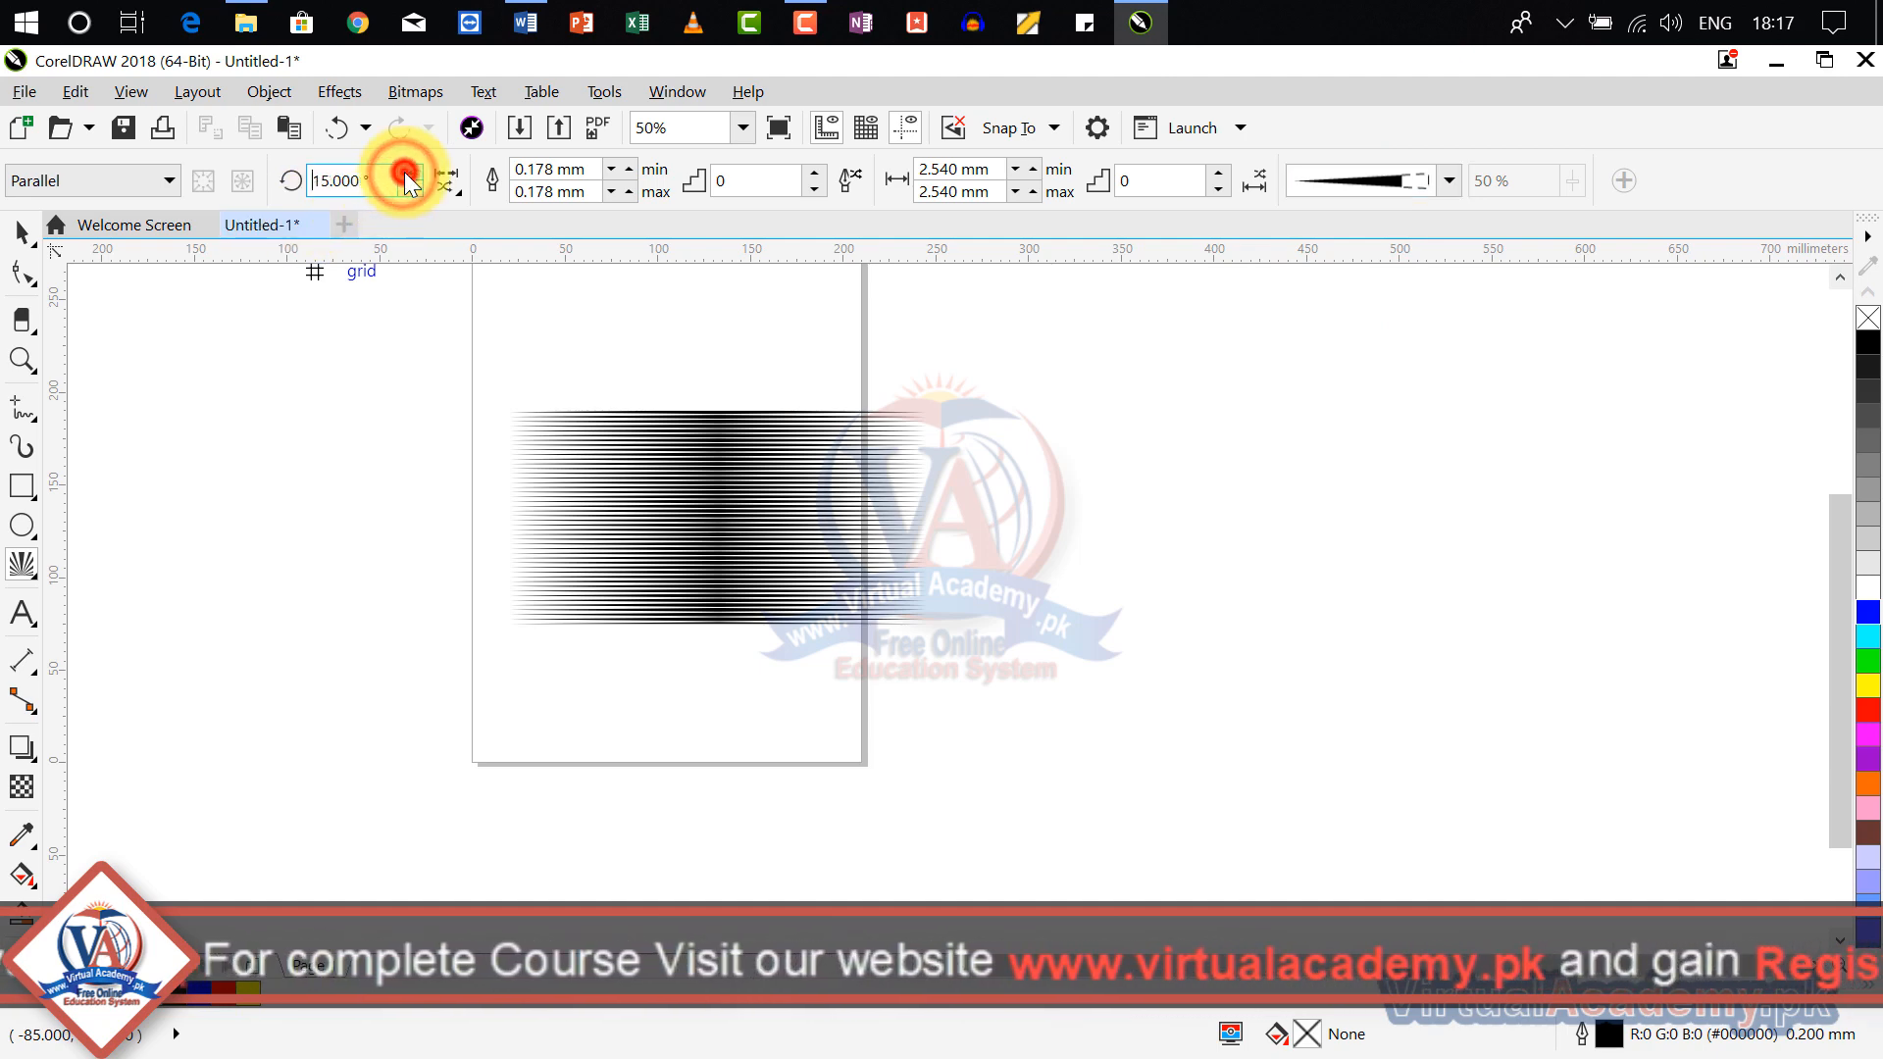
{"action": "double_click", "coordinate": [353, 189]}
{"action": "type", "text": "4"}
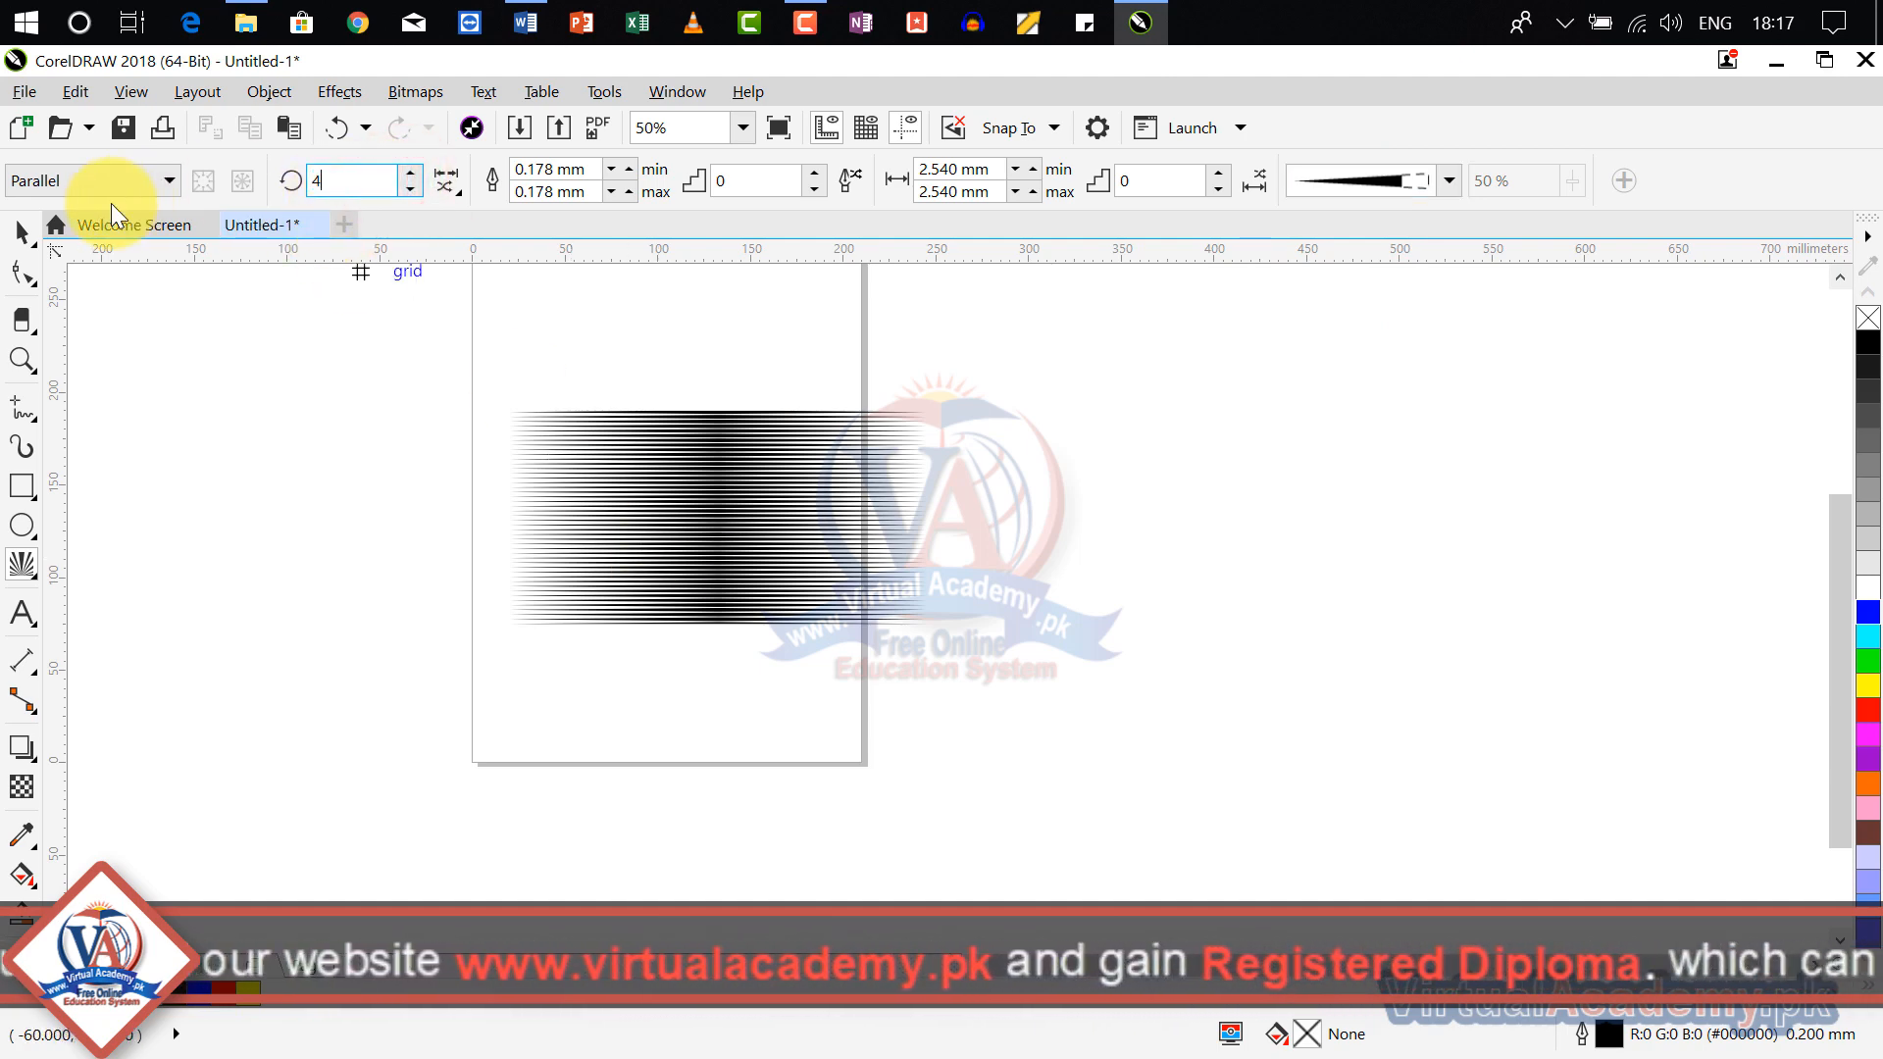
{"action": "type", "text": "5"}
{"action": "key", "text": "Return"}
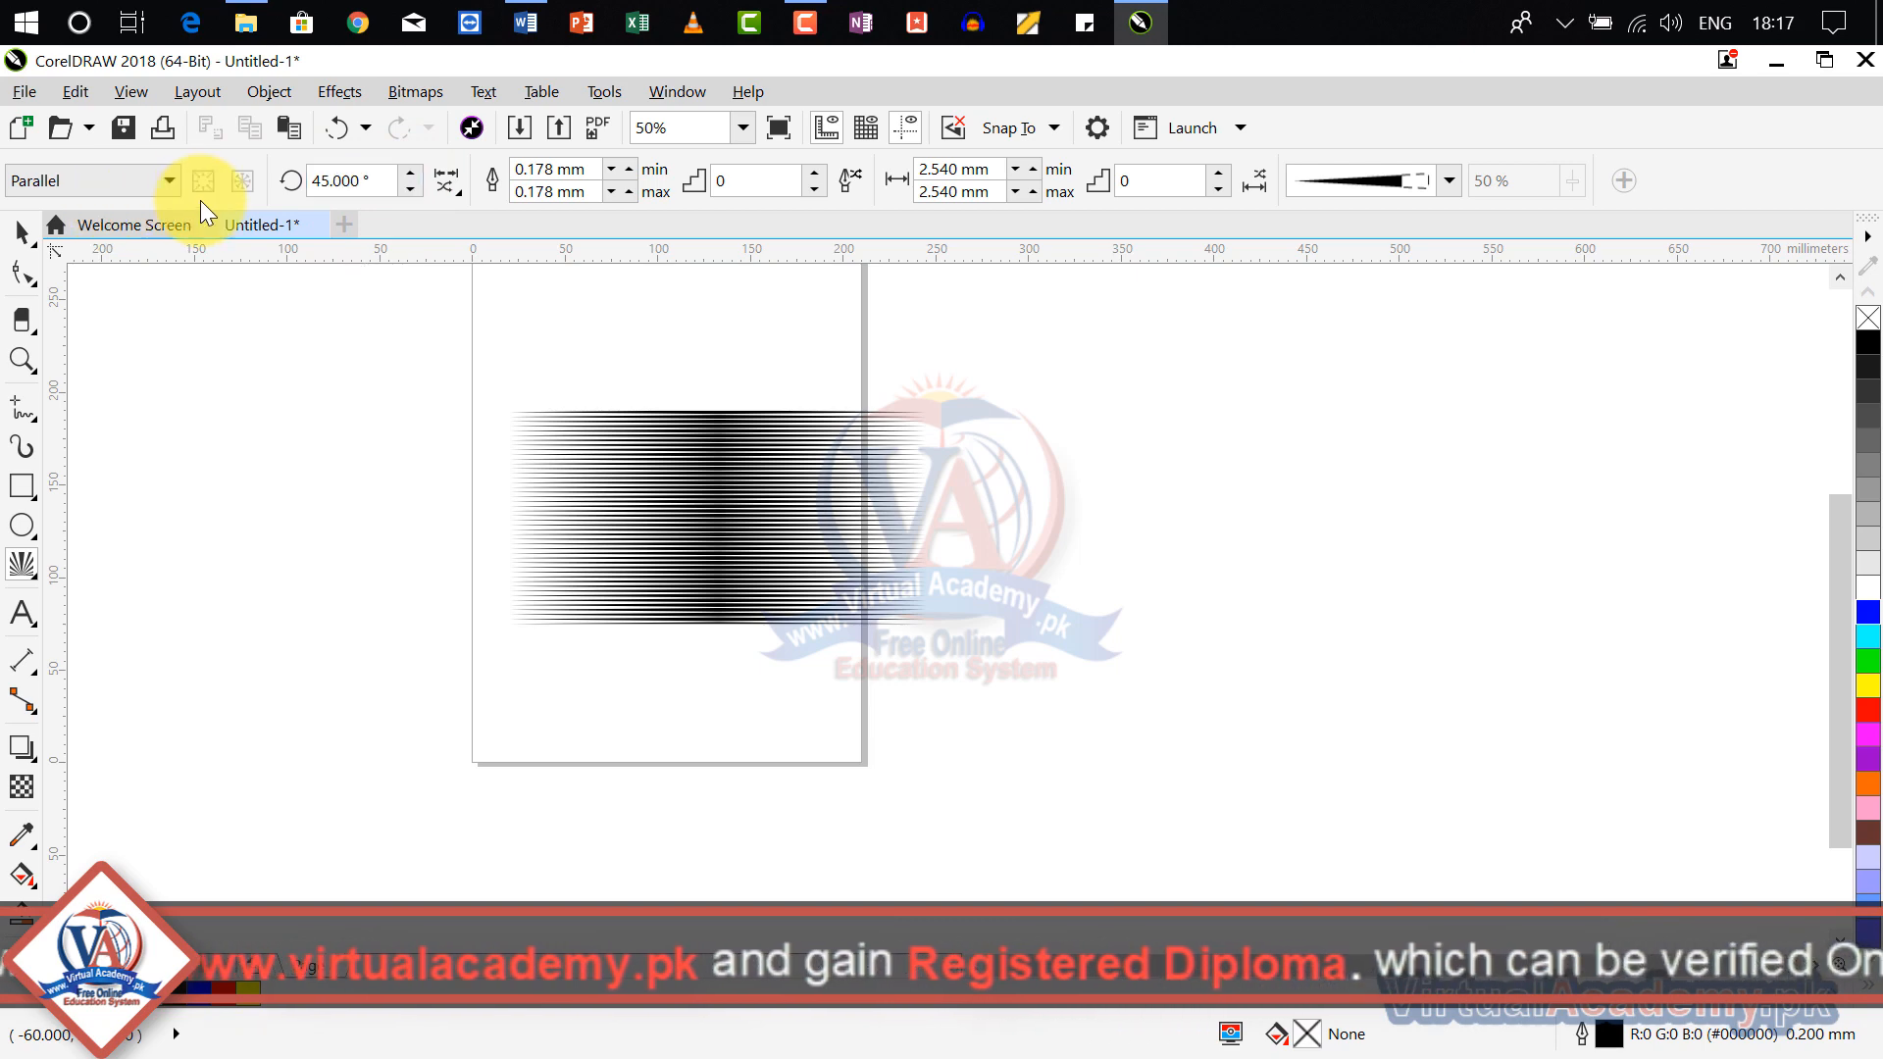
{"action": "left_click", "coordinate": [661, 358]}
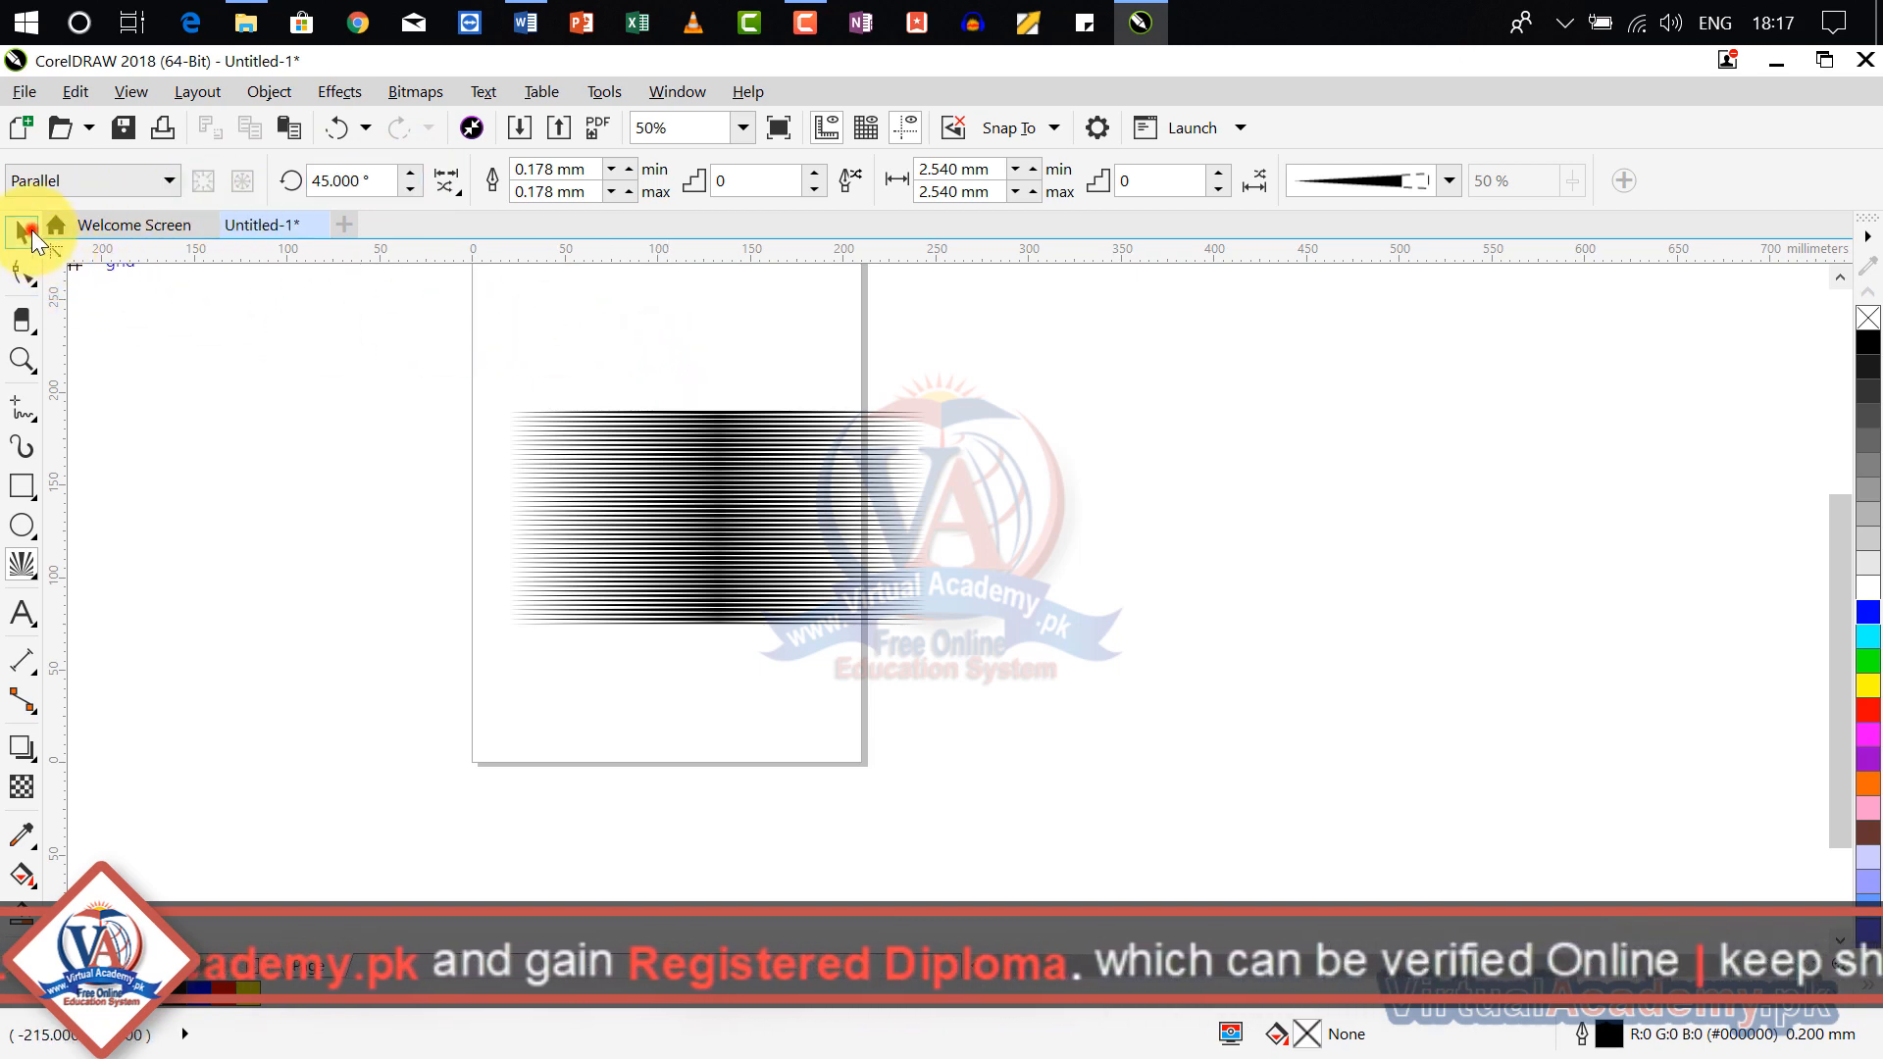
Step: Select the parallel impact effect and set its rotation angle to 45°
{"action": "left_click", "coordinate": [23, 232]}
{"action": "left_click", "coordinate": [622, 525]}
{"action": "left_click", "coordinate": [370, 182]}
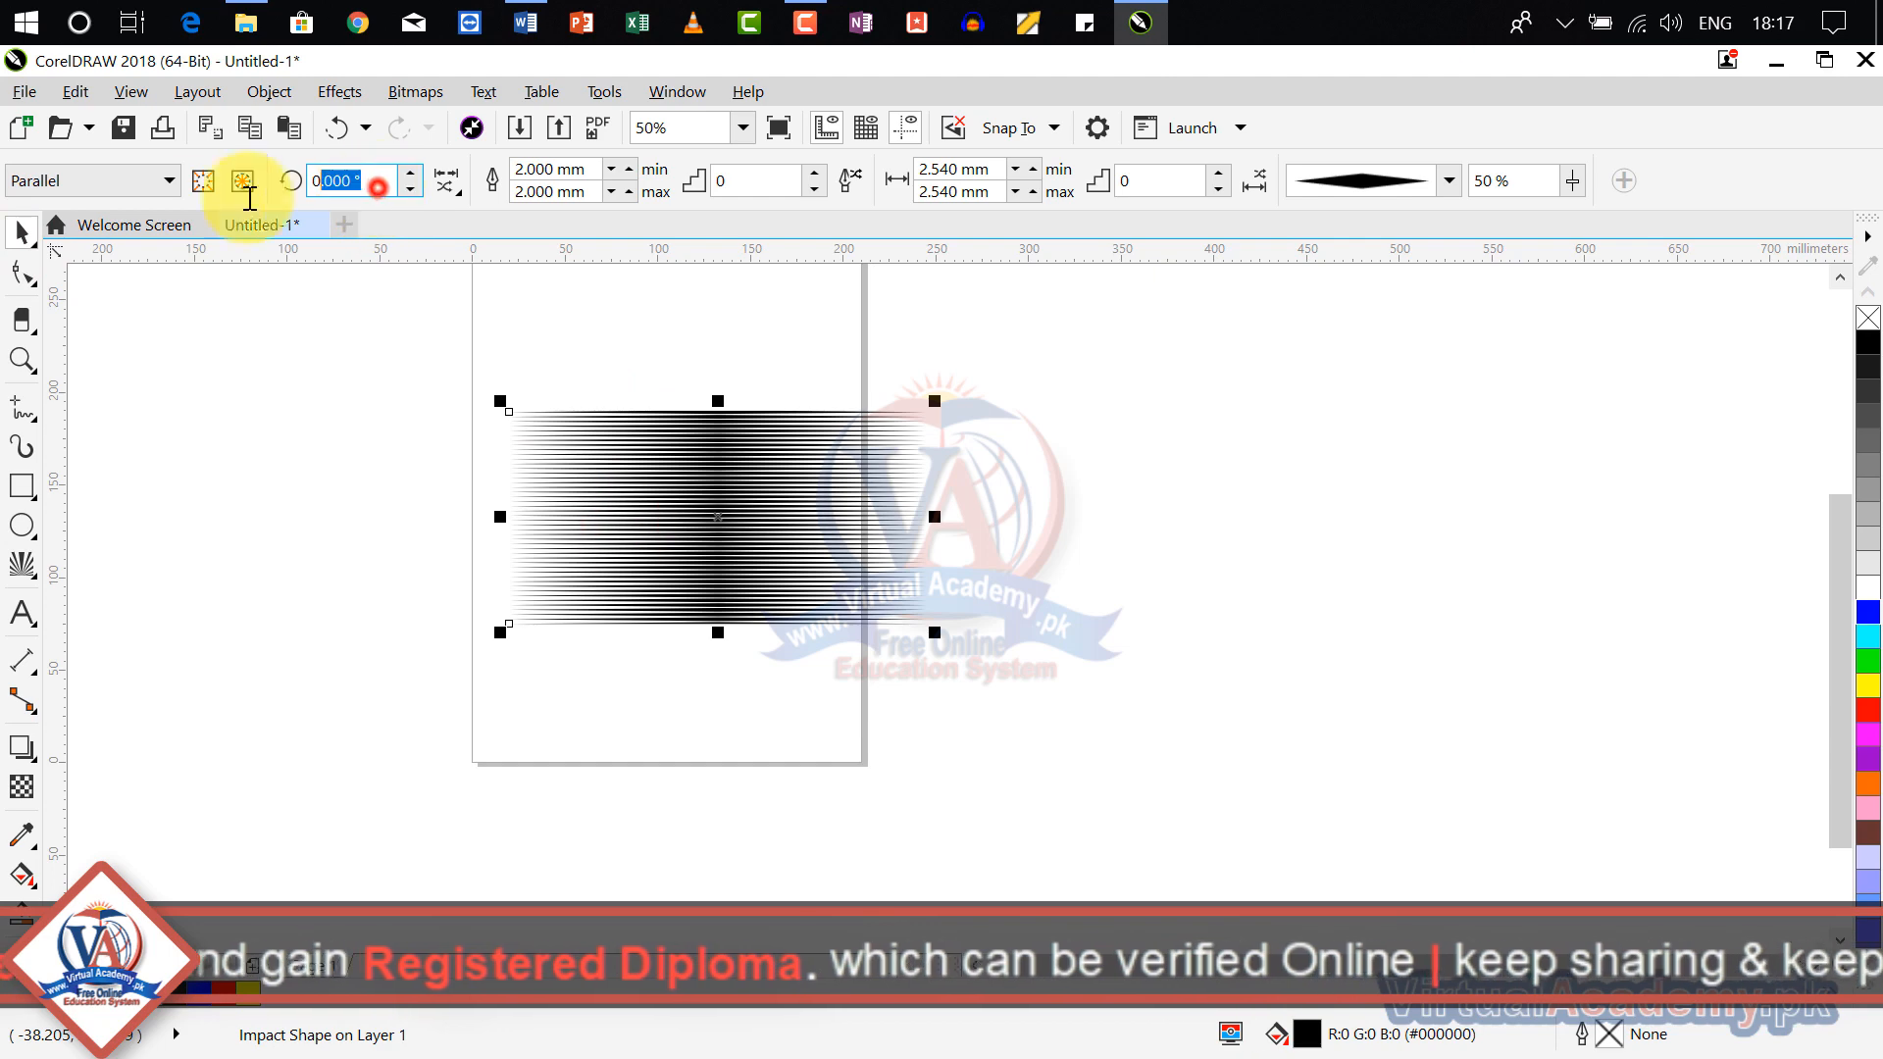
{"action": "type", "text": "45"}
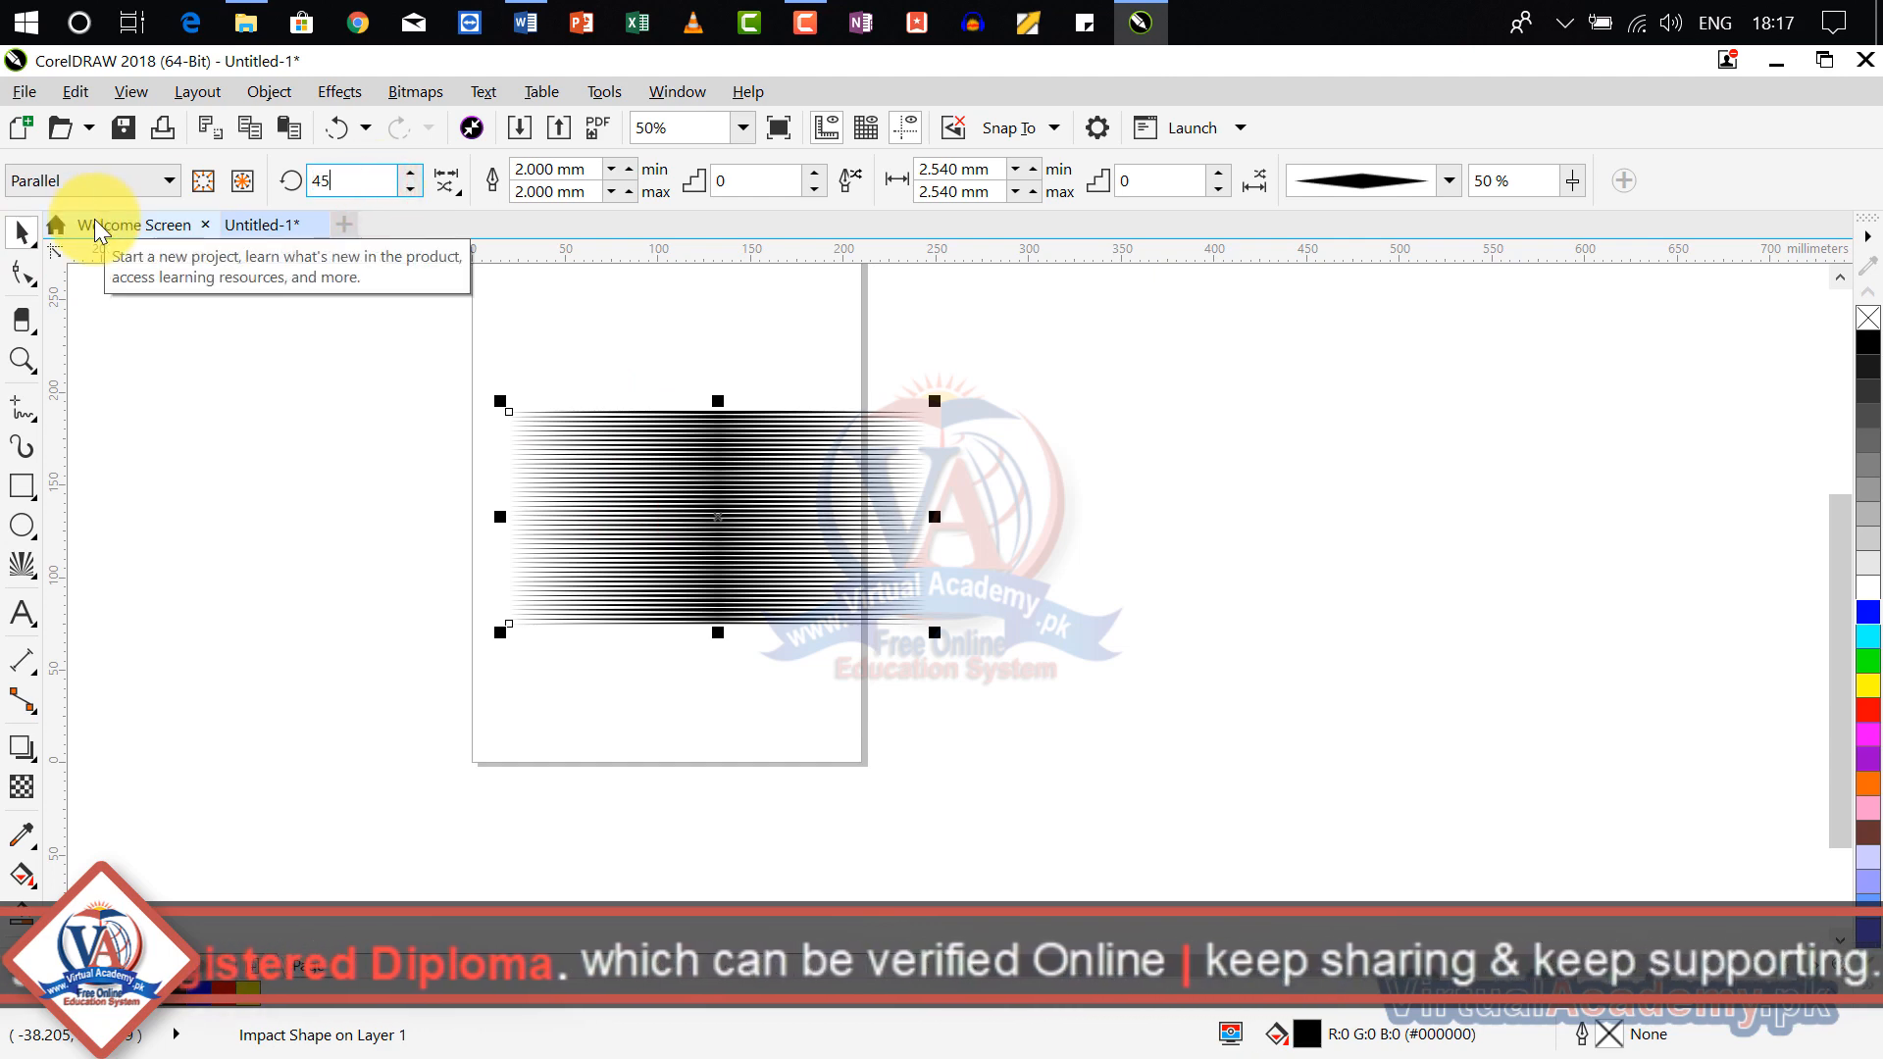
{"action": "key", "text": "Return"}
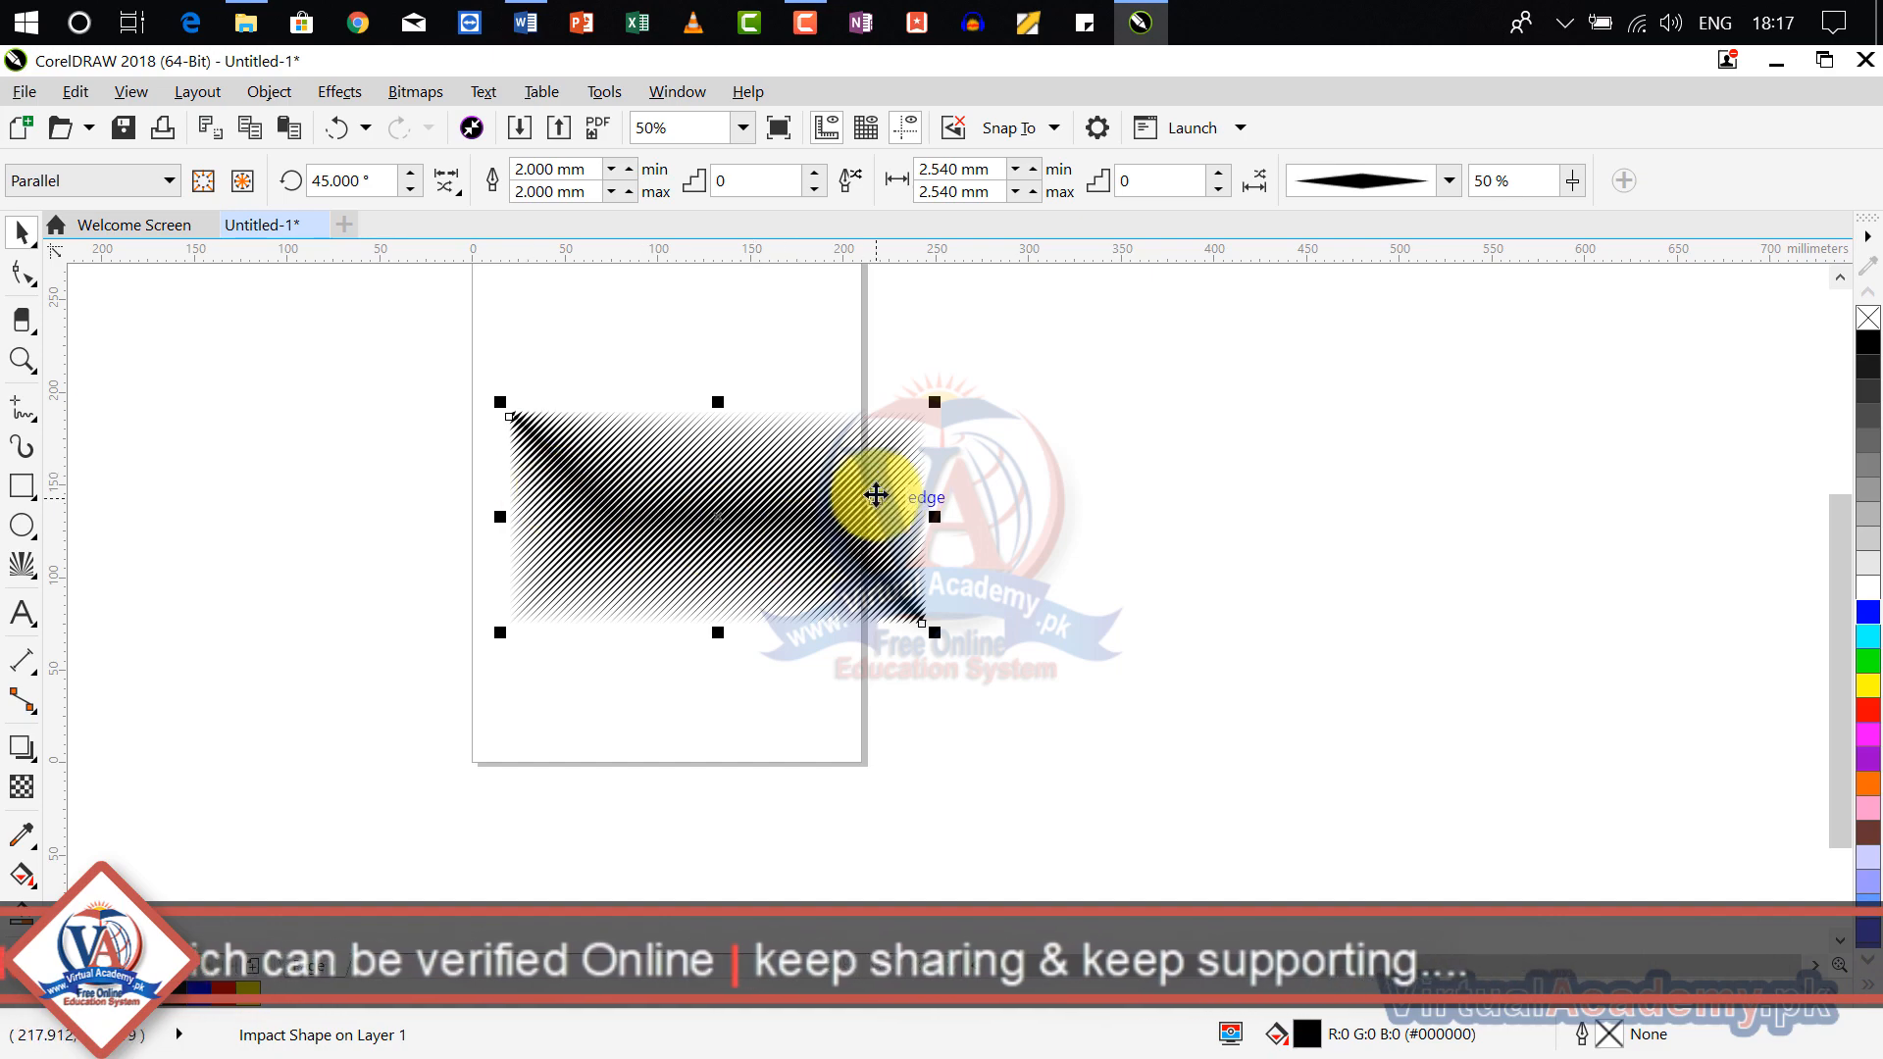
{"action": "scroll", "coordinate": [741, 560], "scroll_direction": "up", "scroll_amount": 1}
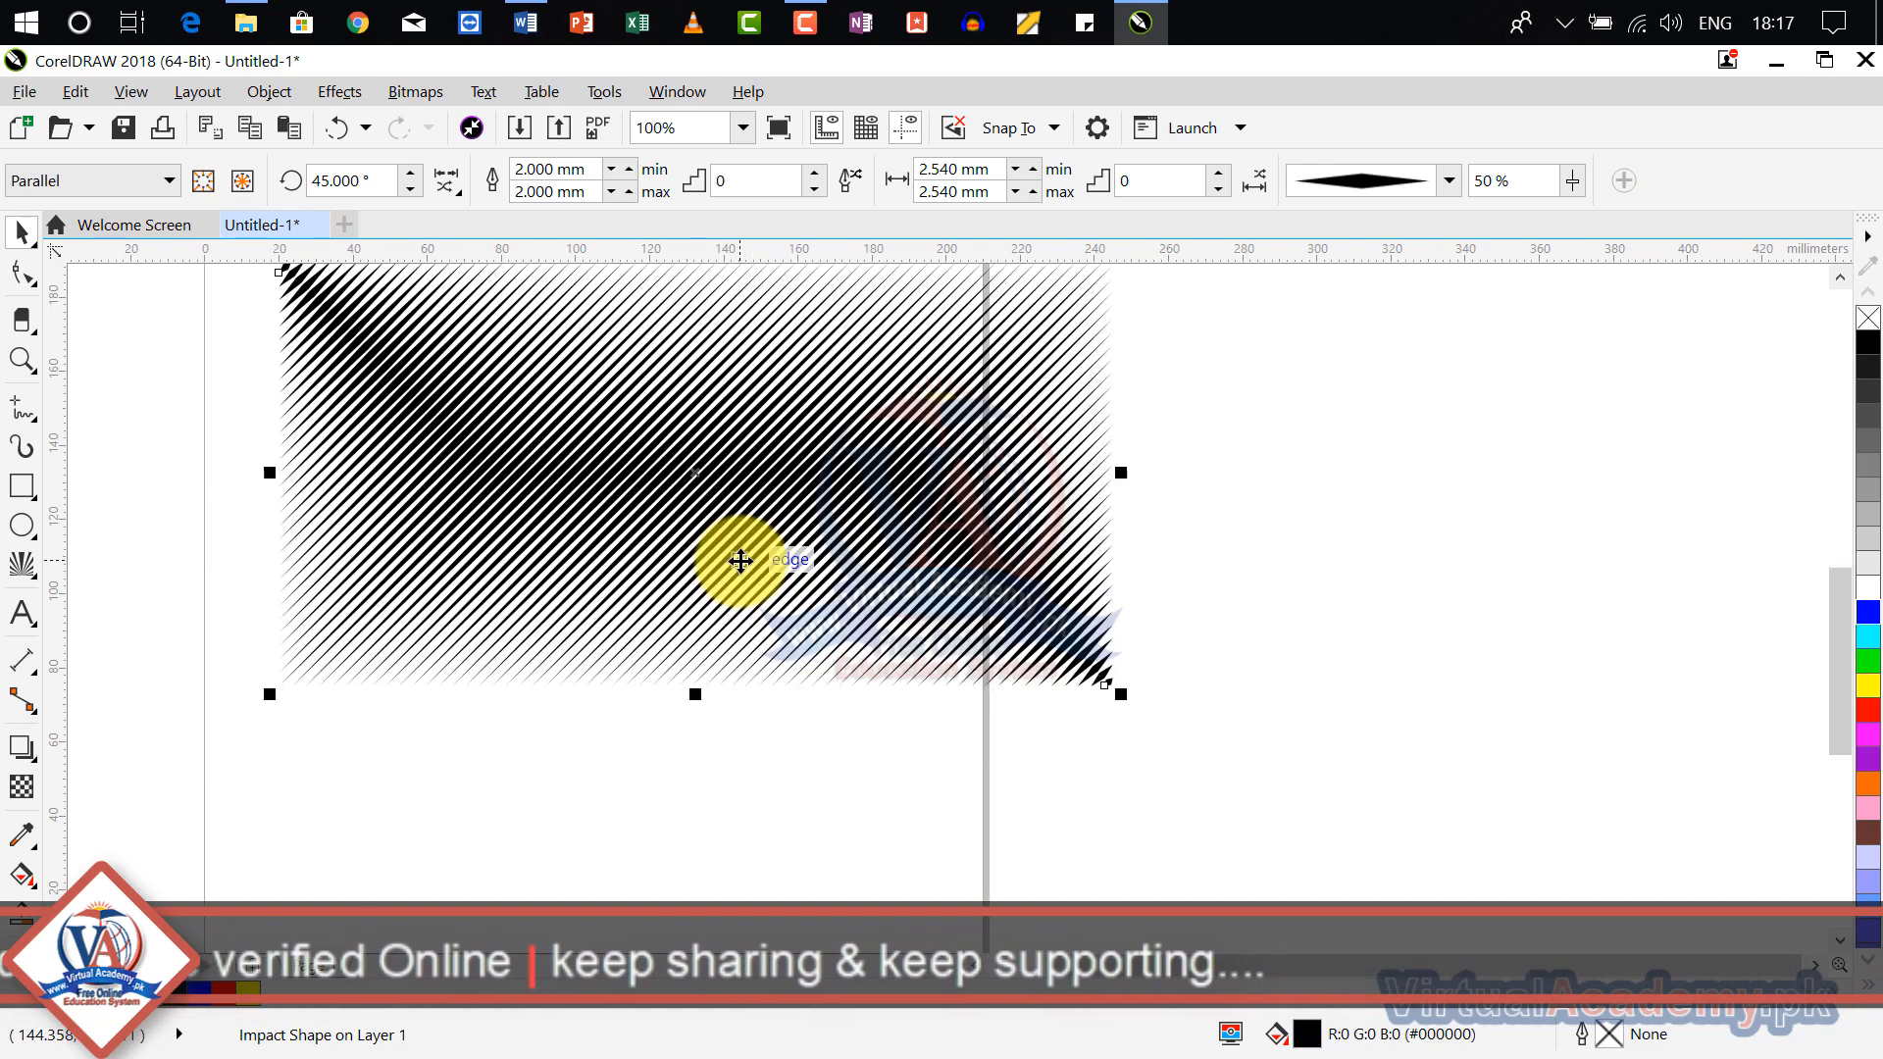
Step: Set the rotation angle of the parallel impact effect to 0°
{"action": "scroll", "coordinate": [740, 560], "scroll_direction": "down", "scroll_amount": 1}
{"action": "left_click_drag", "start_coordinate": [740, 561], "coordinate": [720, 598]}
{"action": "scroll", "coordinate": [495, 461], "scroll_direction": "up", "scroll_amount": 3}
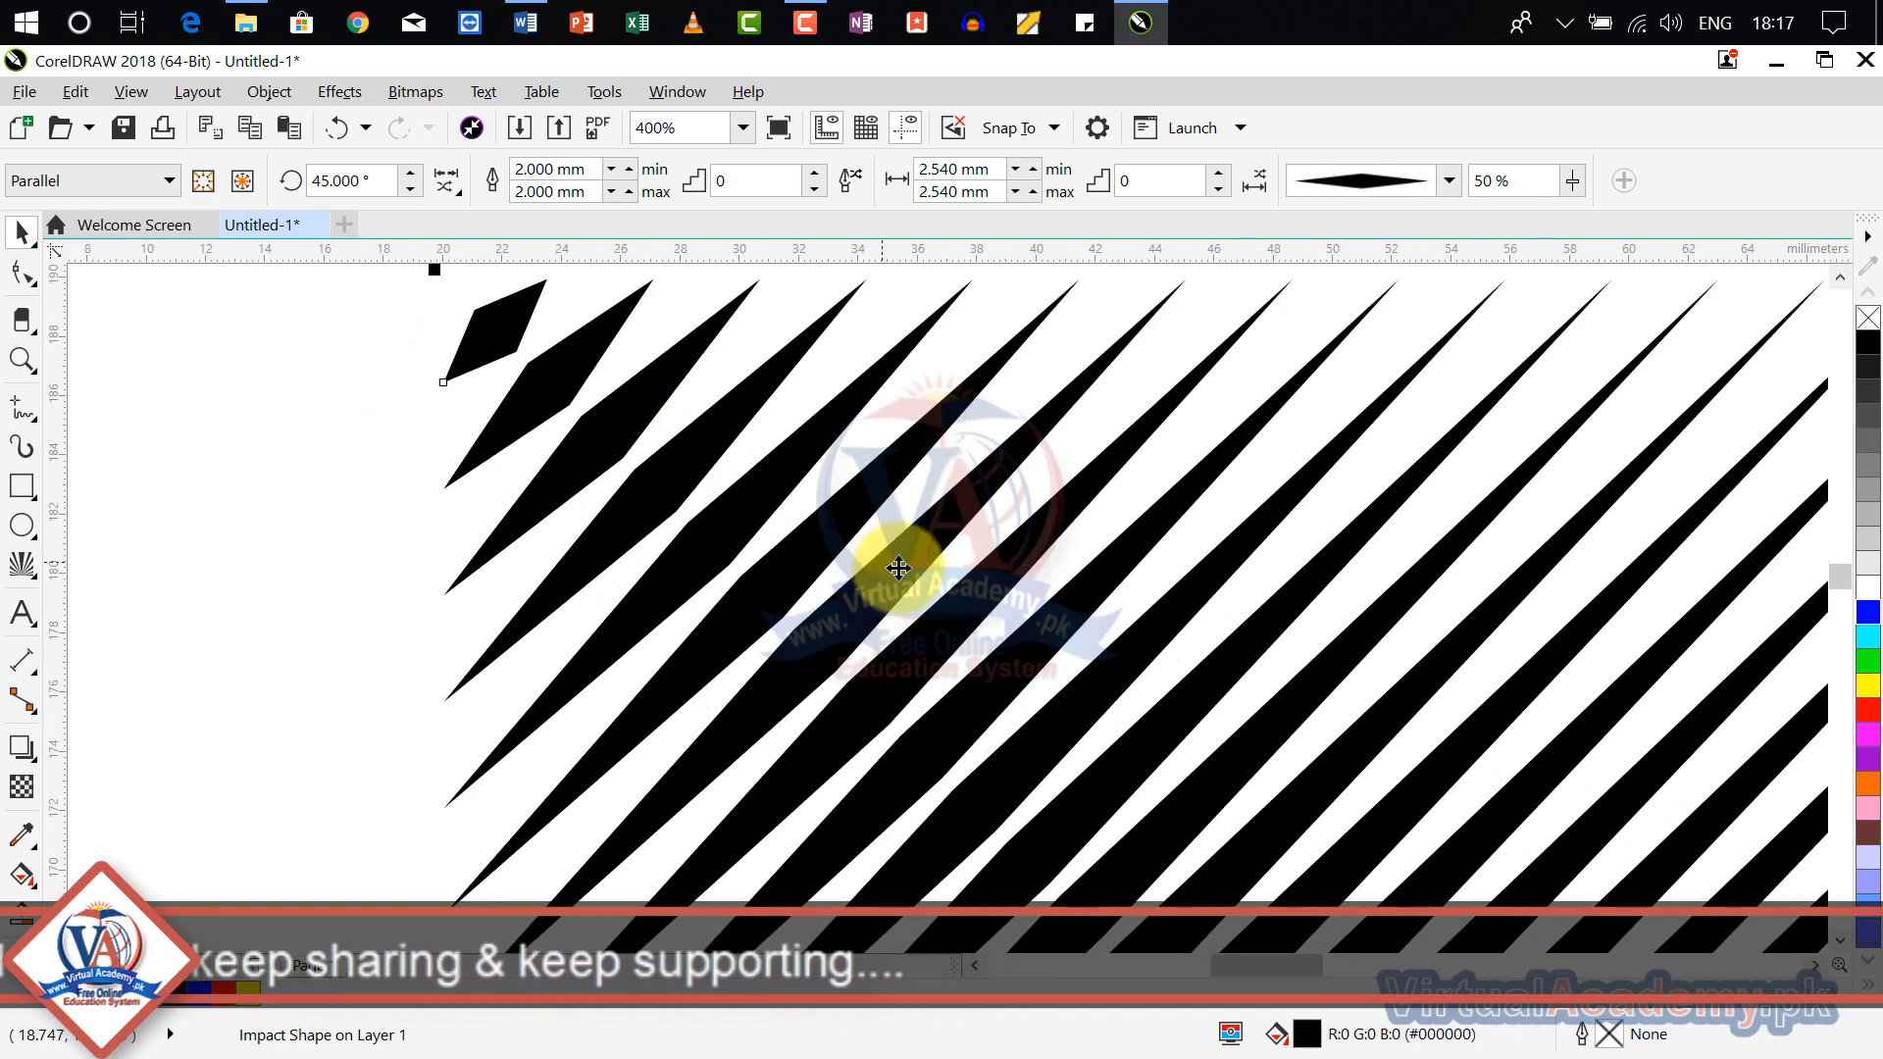
{"action": "left_click", "coordinate": [385, 186]}
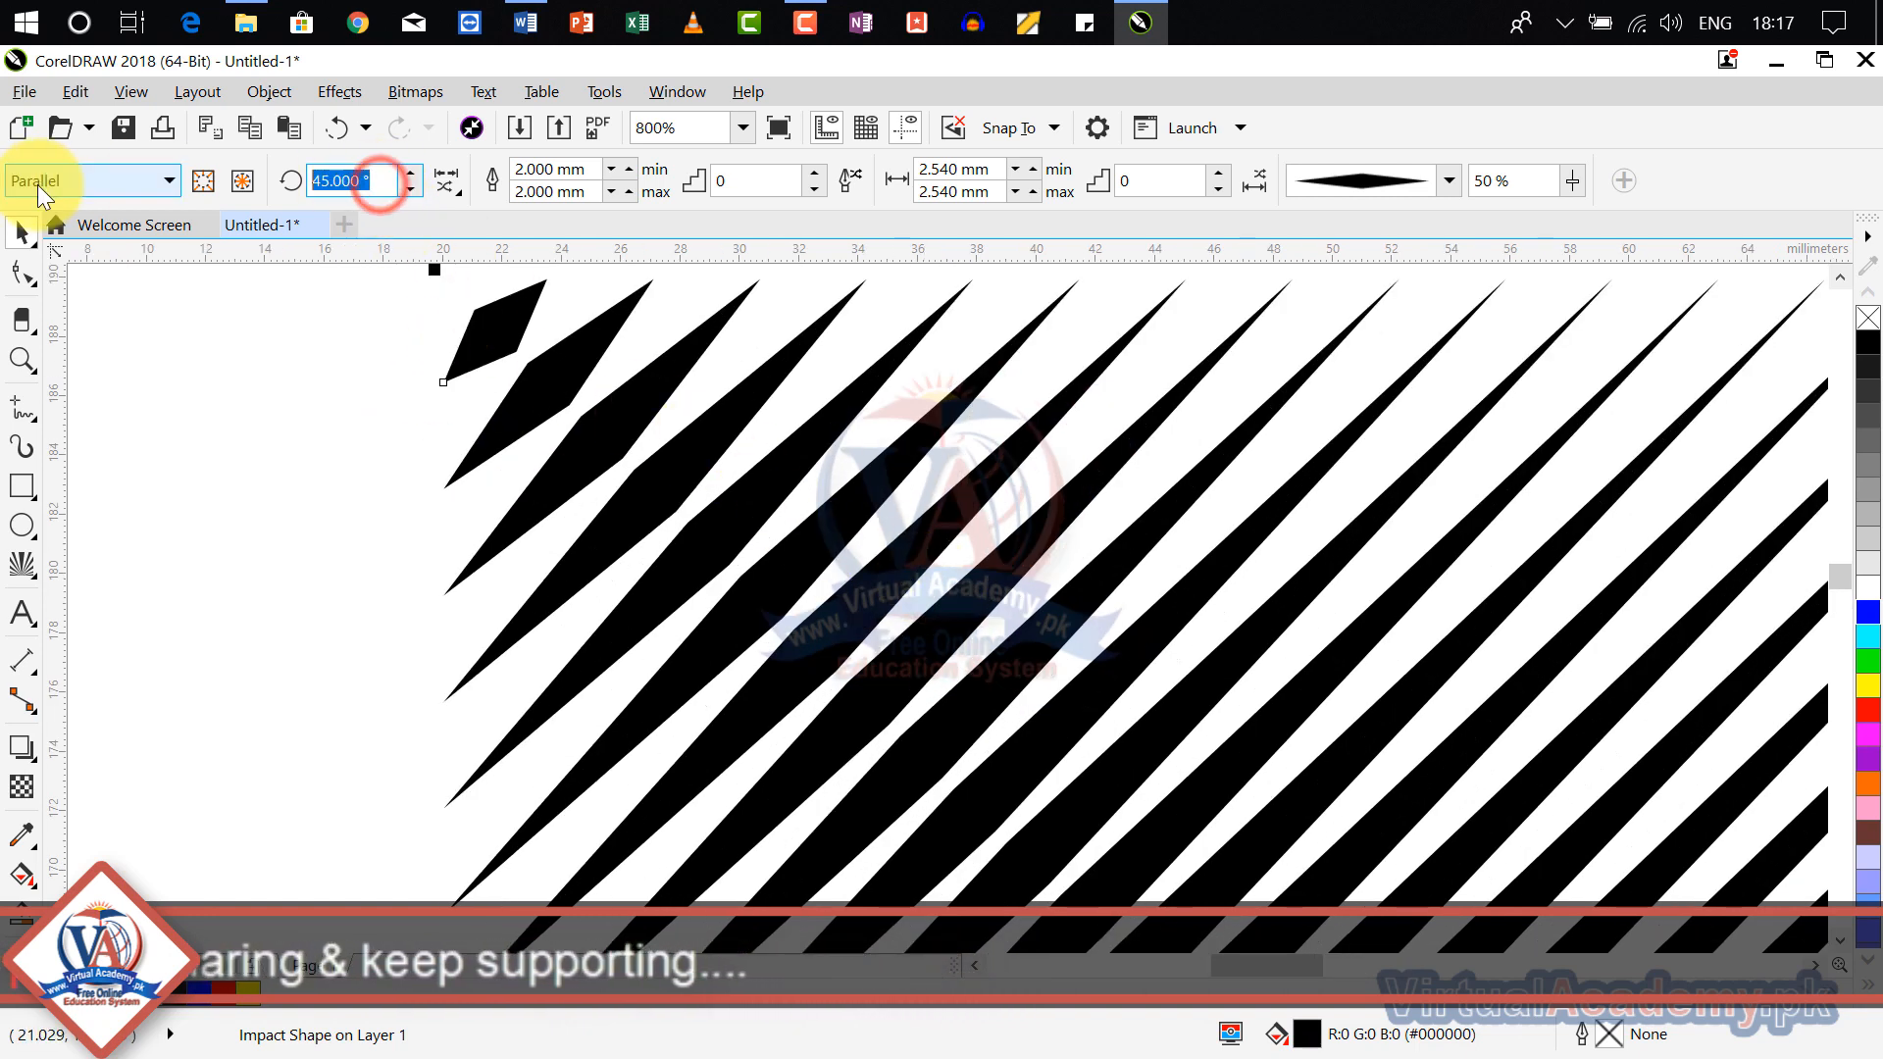
{"action": "type", "text": "0"}
{"action": "key", "text": "Return"}
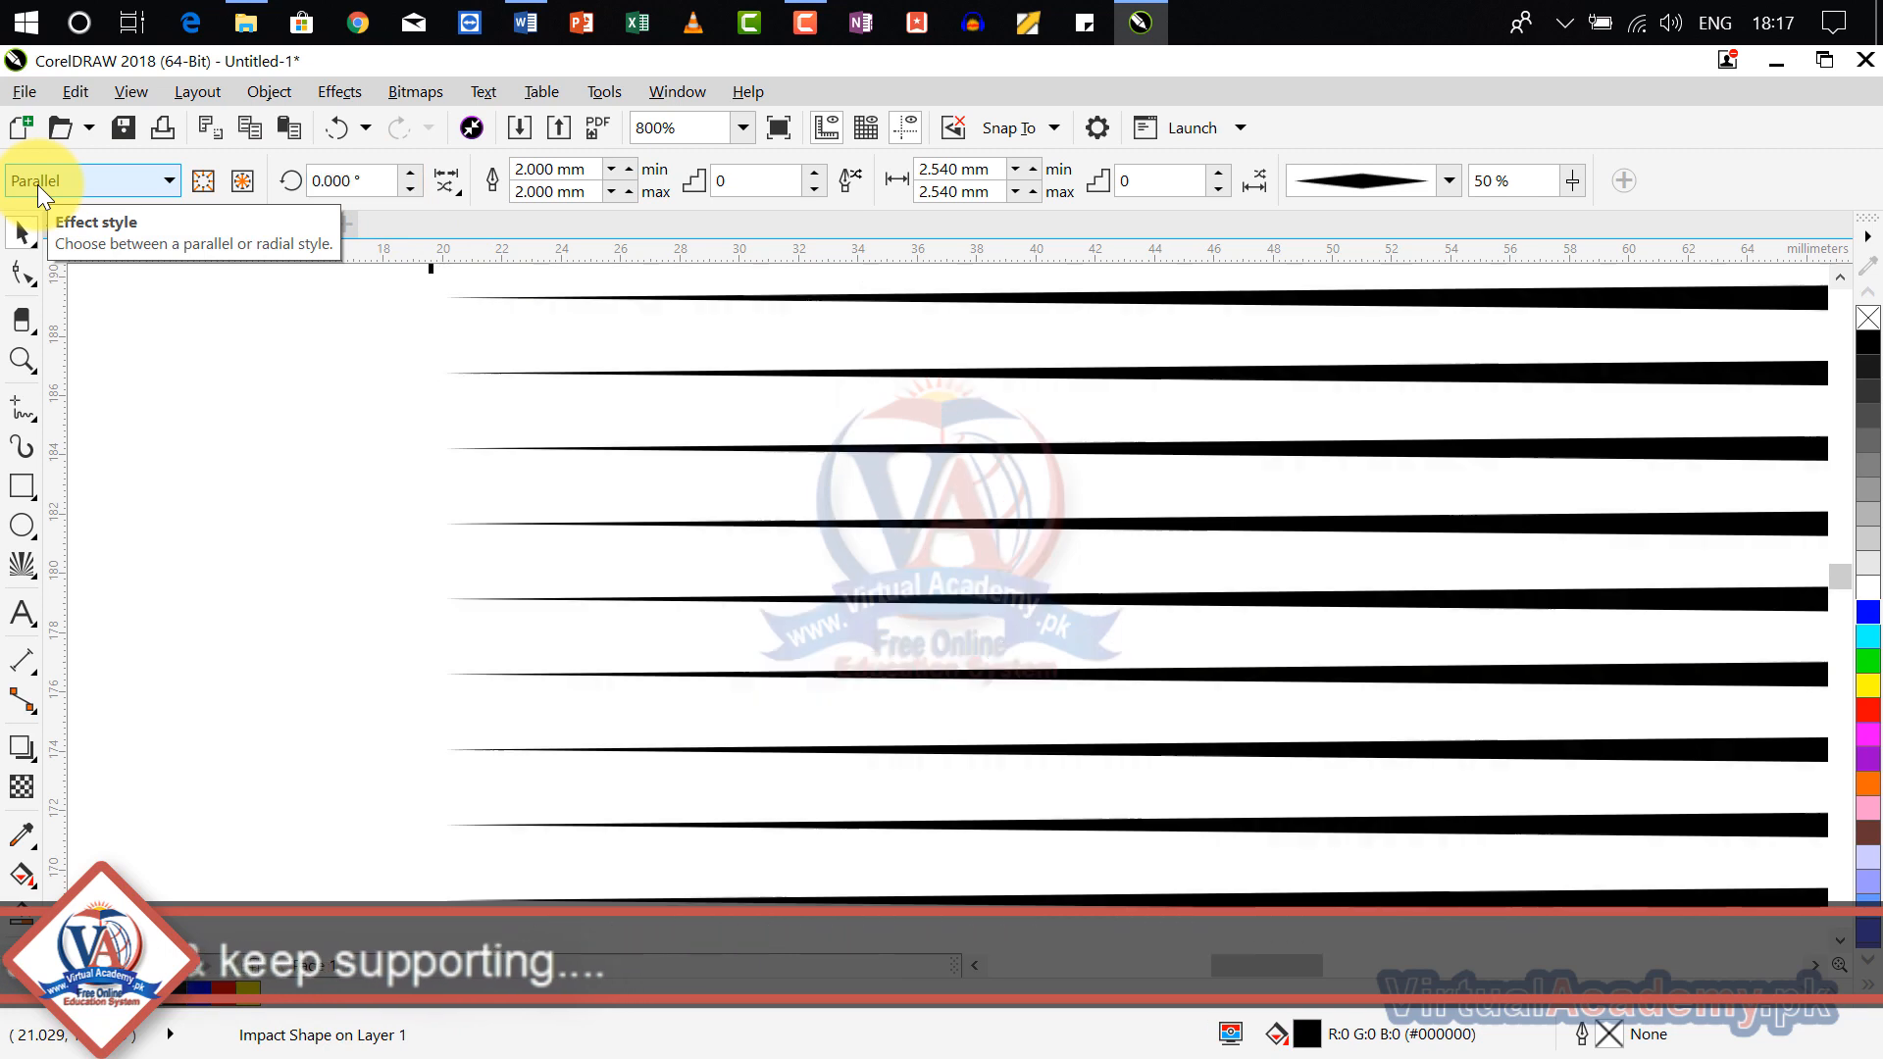
Step: Set the widest point of the parallel effect's lines to 85% of their length
{"action": "scroll", "coordinate": [1206, 526], "scroll_direction": "down", "scroll_amount": 3}
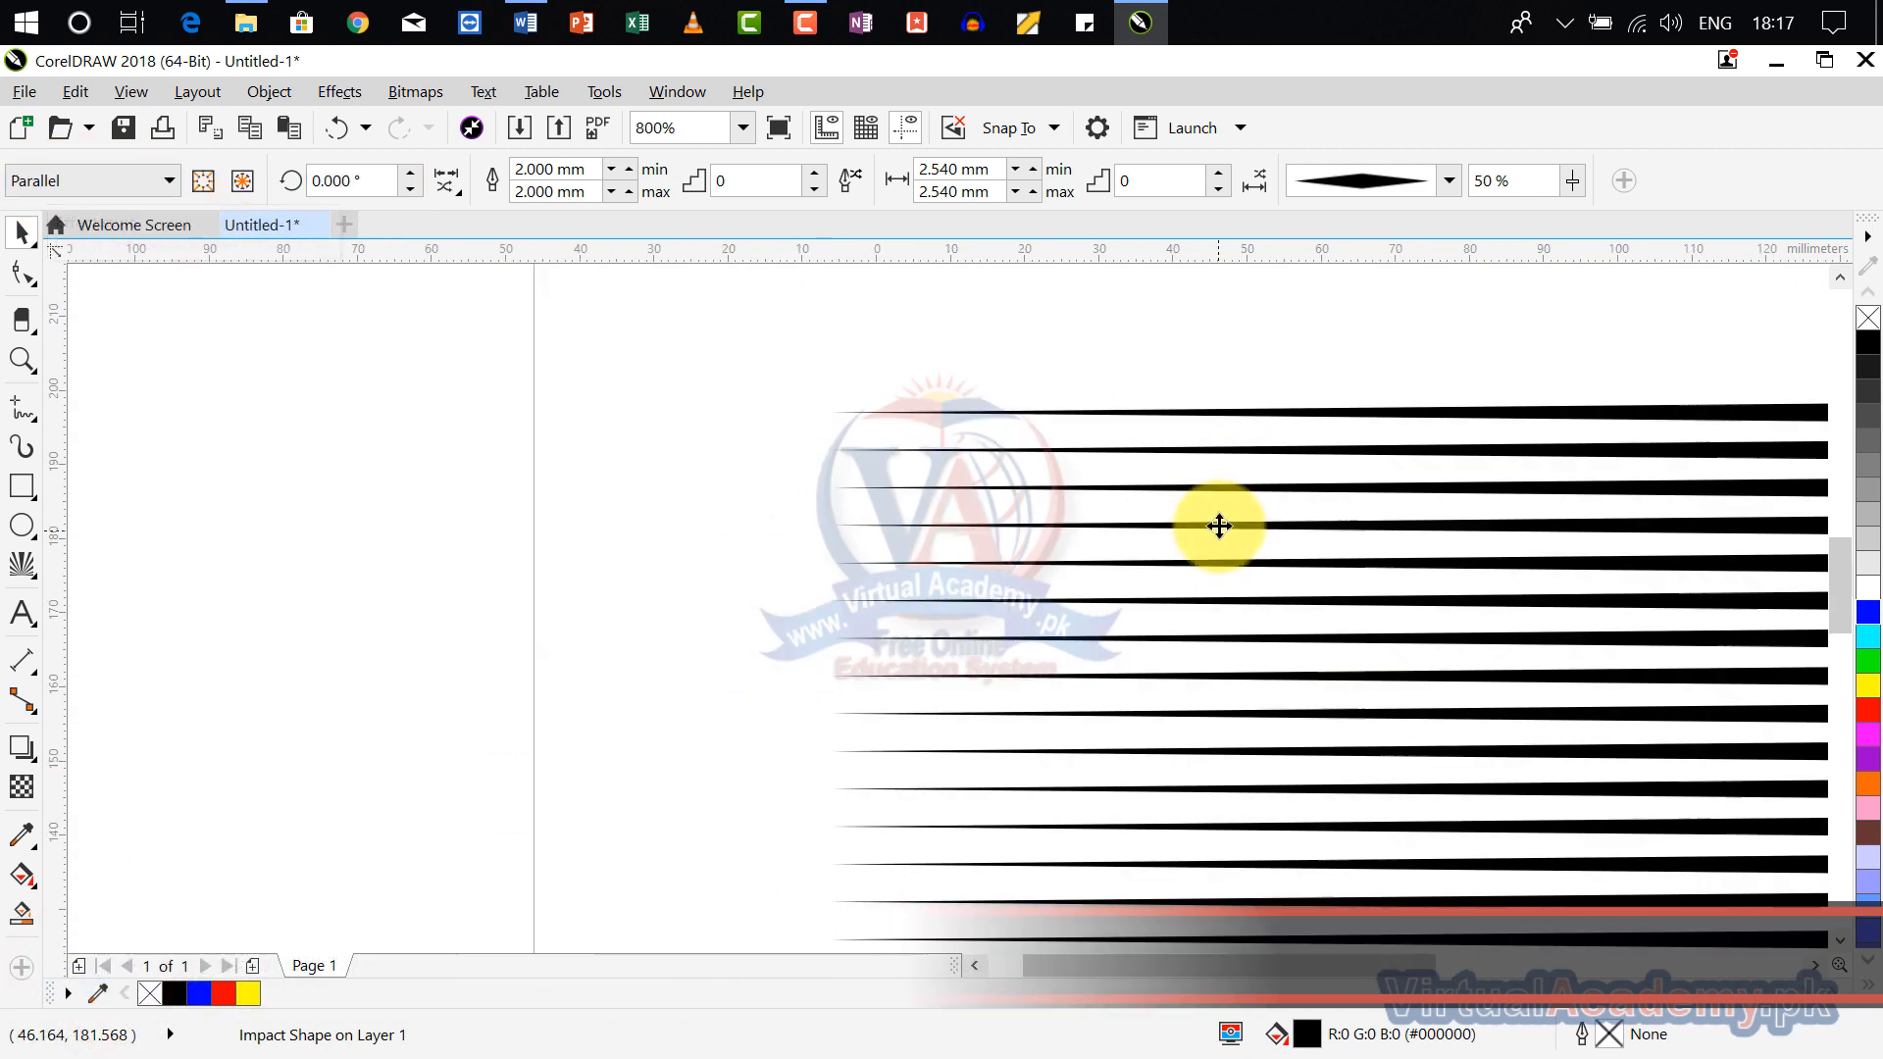
{"action": "scroll", "coordinate": [962, 627], "scroll_direction": "down", "scroll_amount": 1}
{"action": "left_click_drag", "start_coordinate": [961, 626], "coordinate": [763, 483]}
{"action": "scroll", "coordinate": [762, 483], "scroll_direction": "up", "scroll_amount": 1}
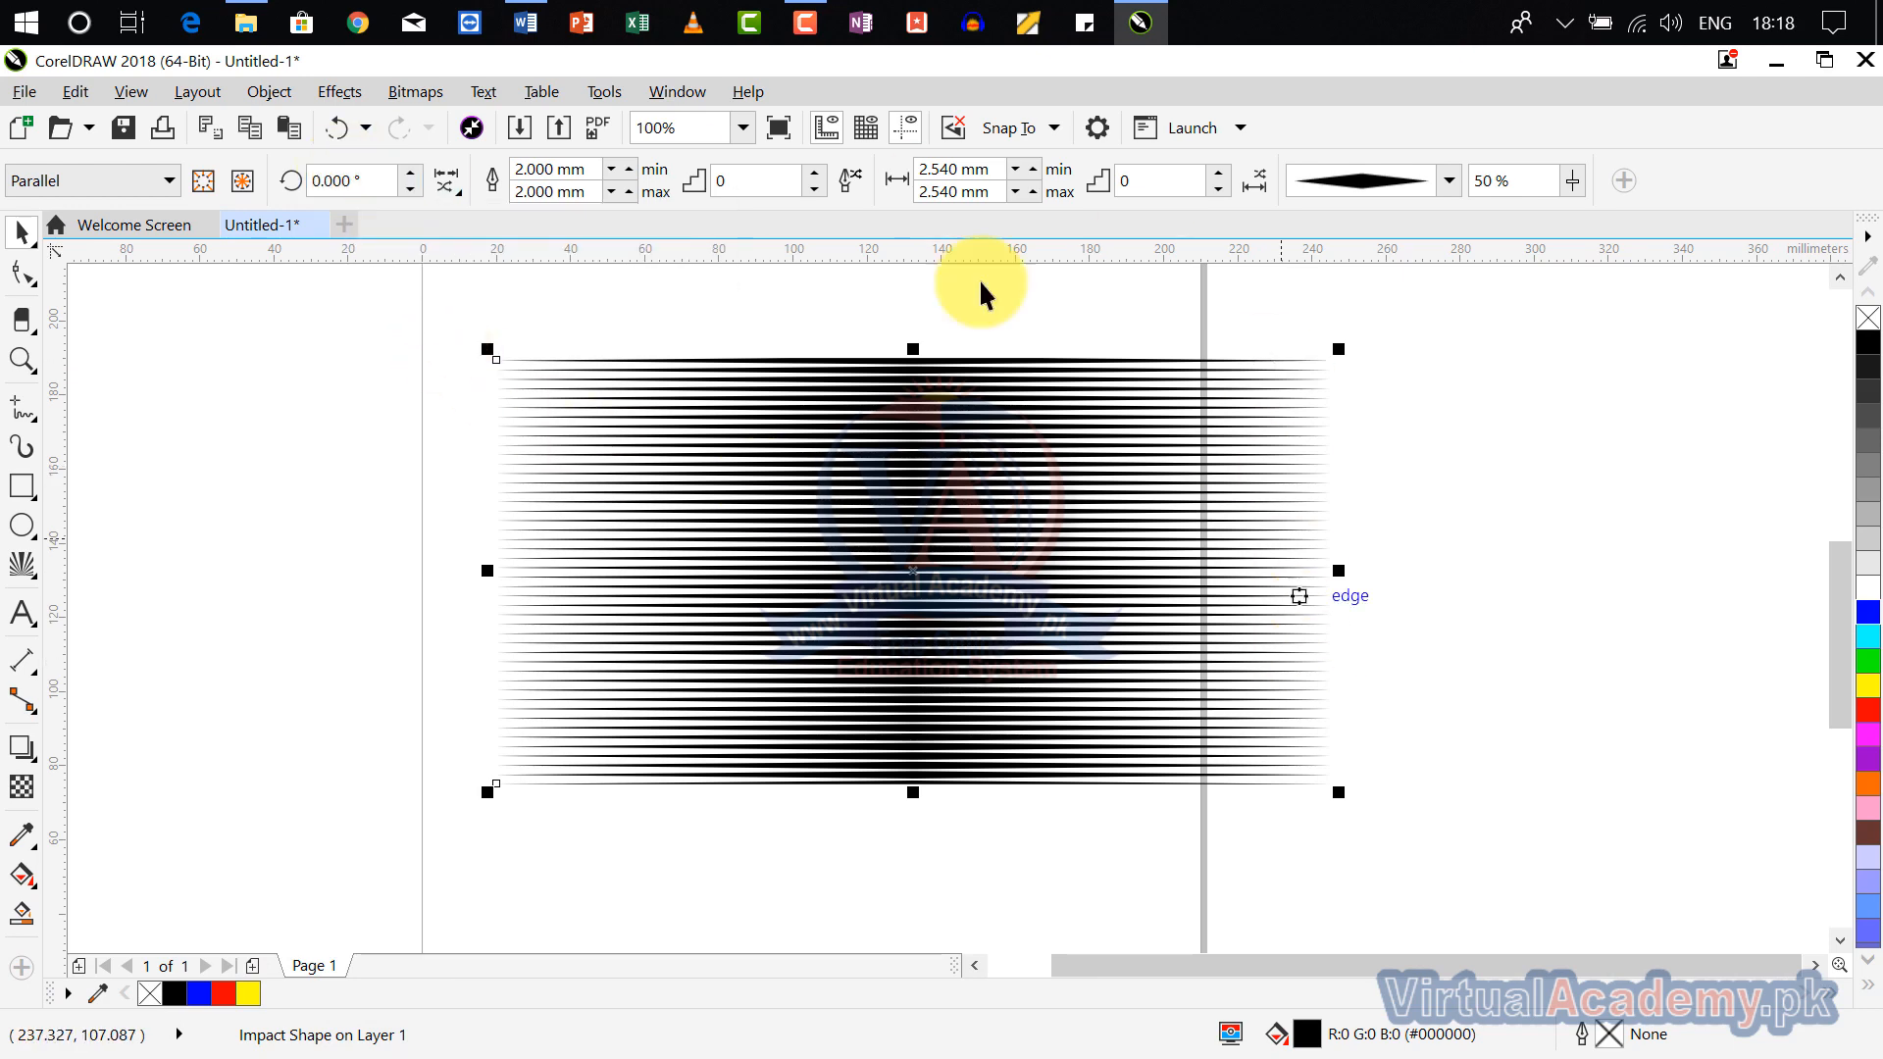
{"action": "left_click", "coordinate": [1521, 181]}
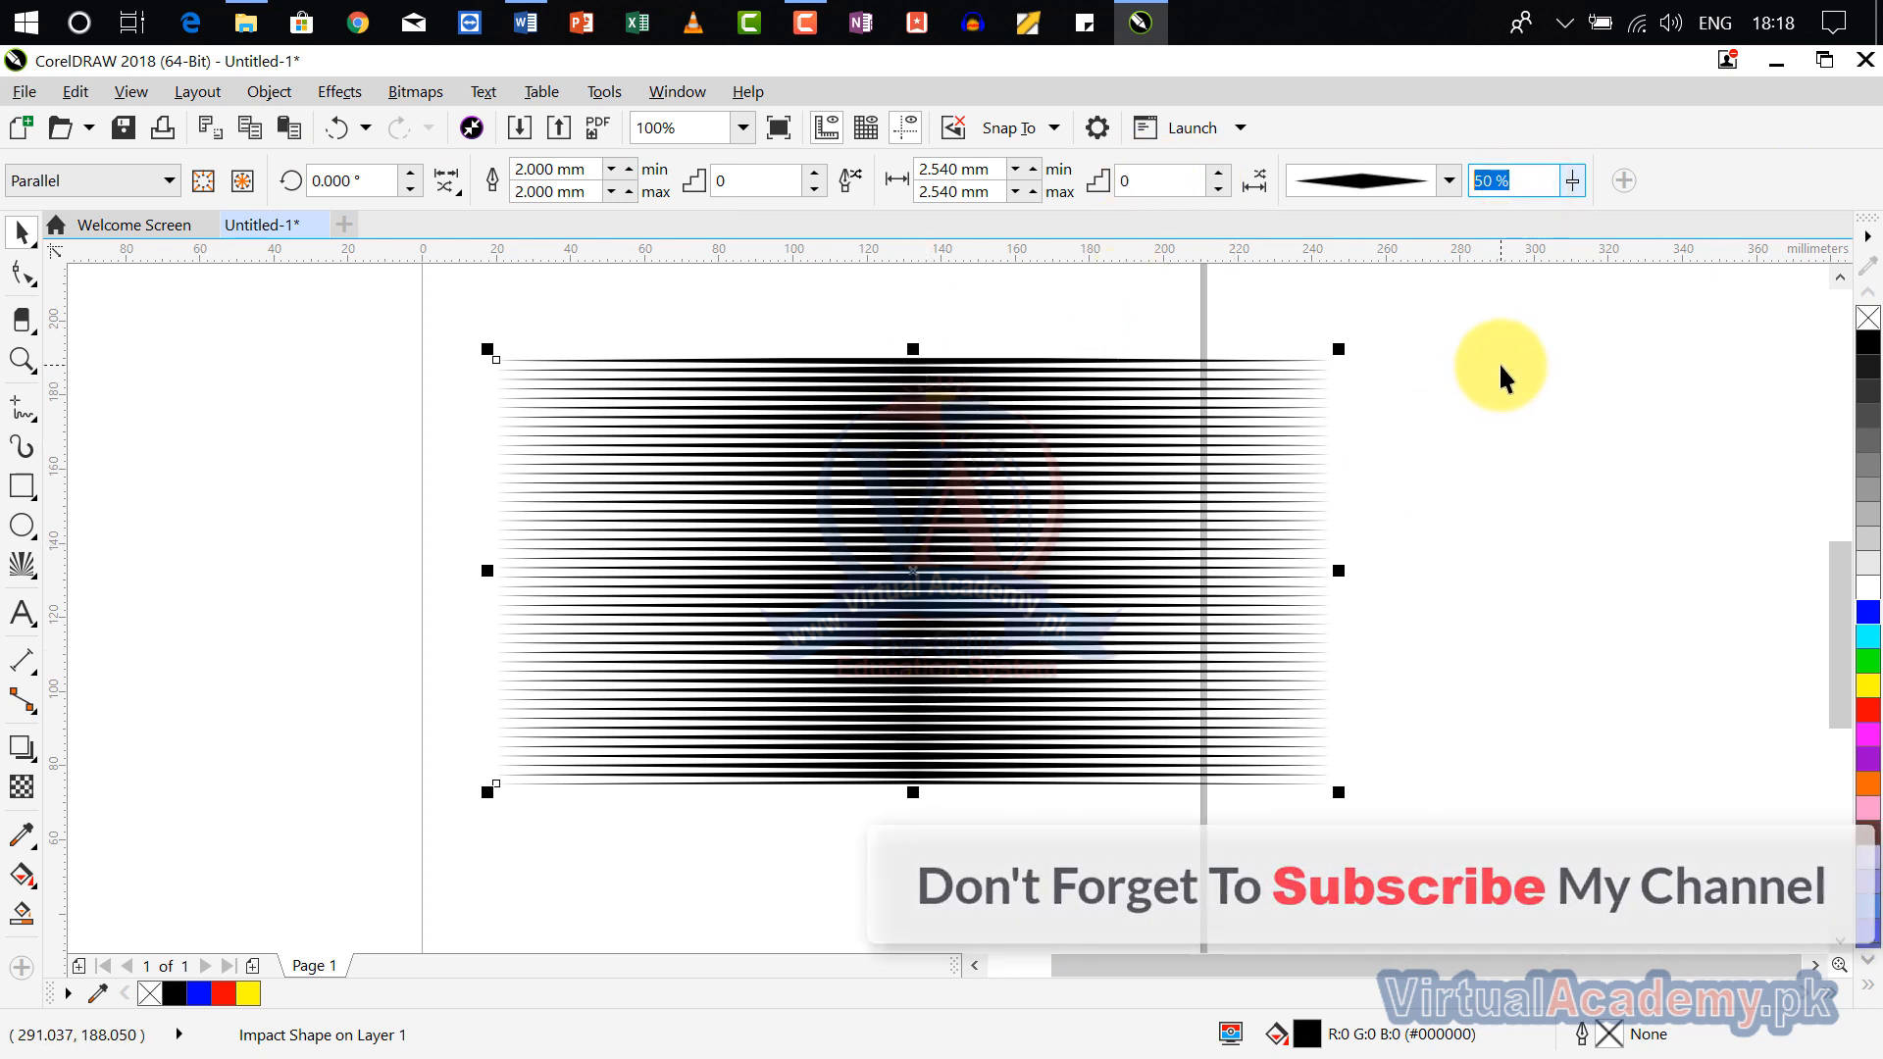
{"action": "type", "text": "85"}
{"action": "key", "text": "Return"}
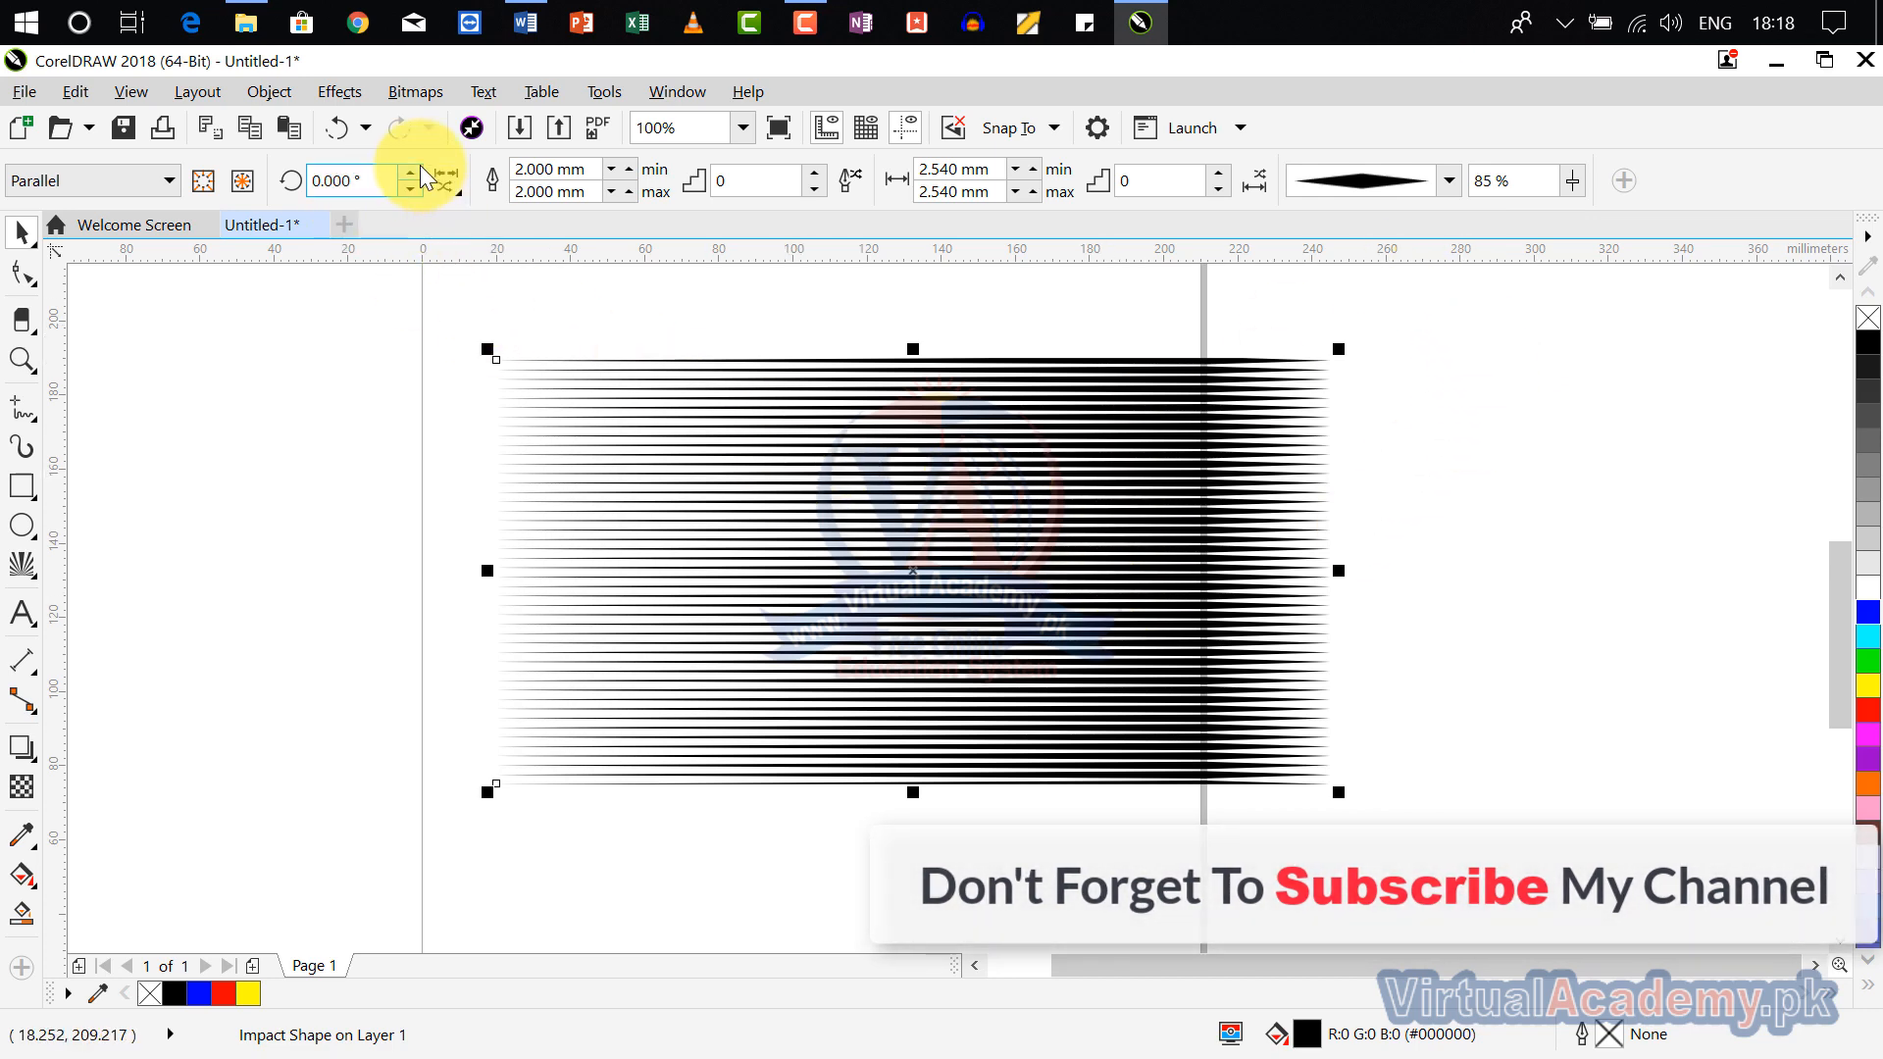
Step: Randomise both the start points and the end points of the parallel effect's lines
{"action": "left_click", "coordinate": [459, 179]}
{"action": "left_click", "coordinate": [449, 221]}
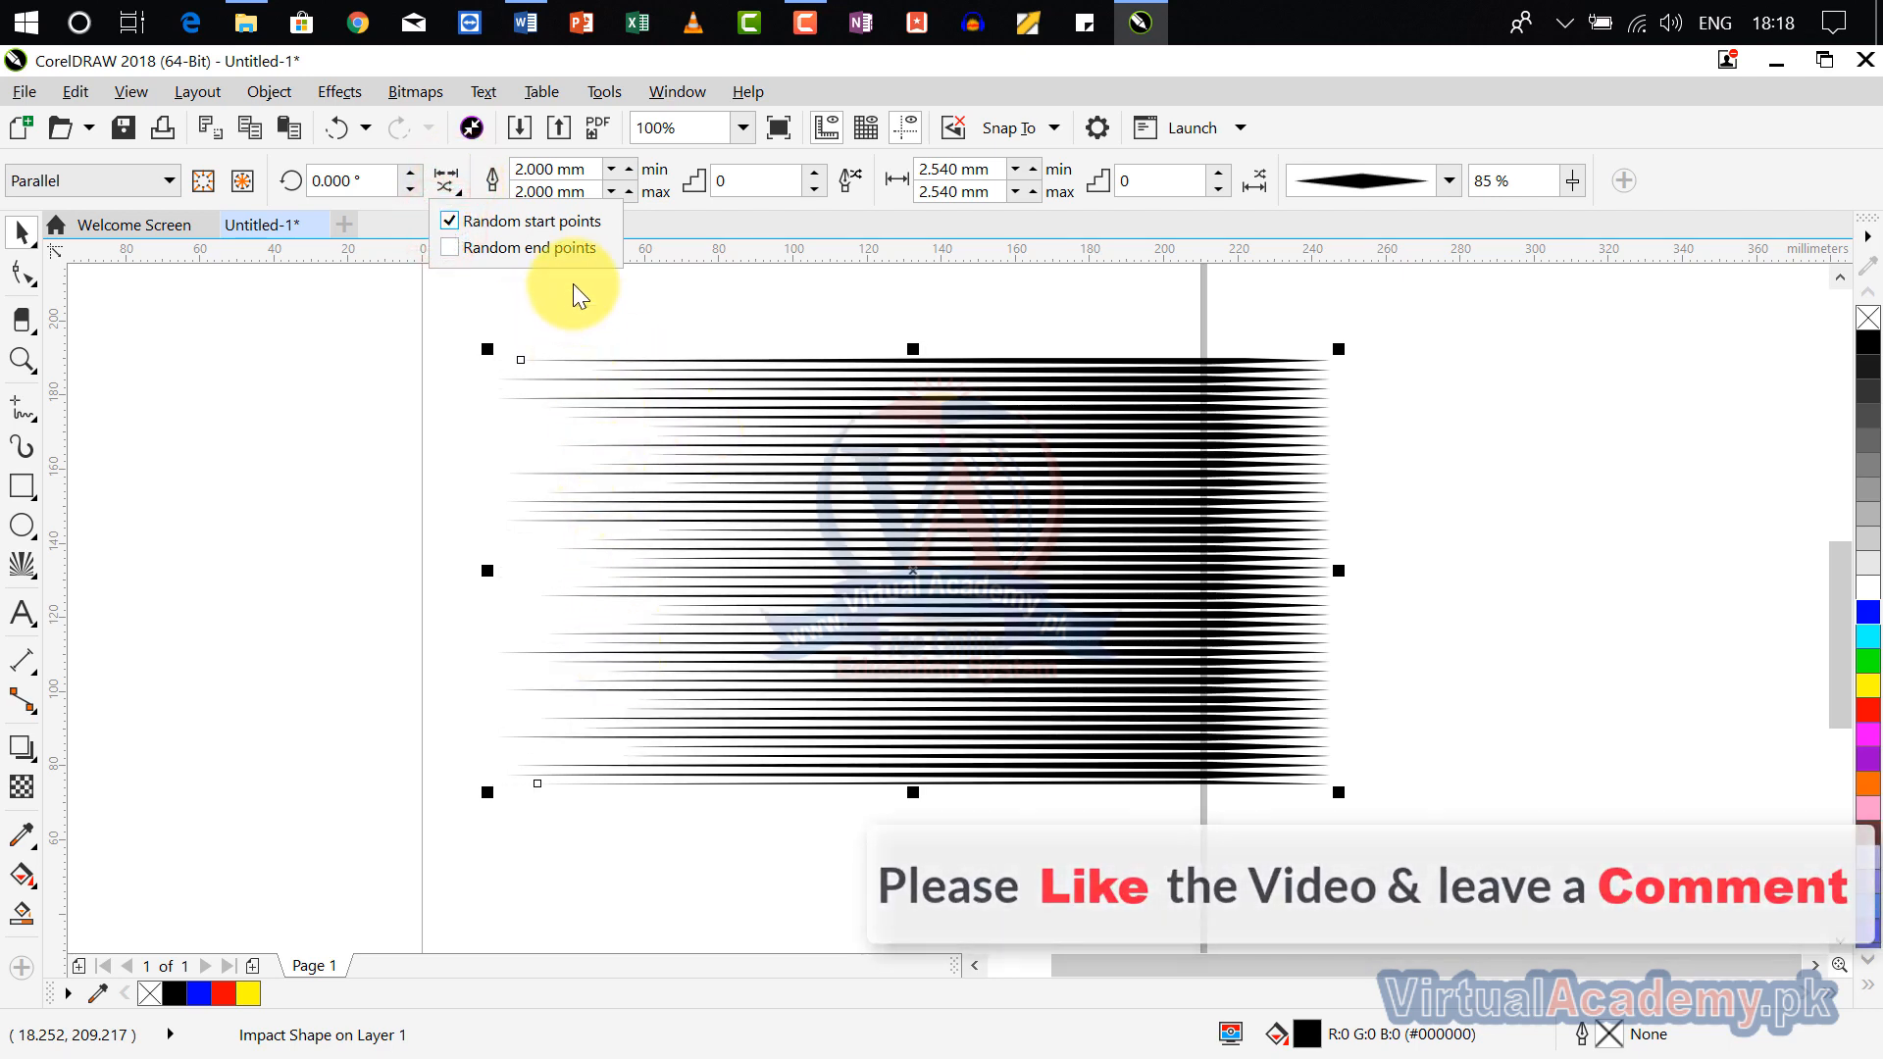
{"action": "left_click", "coordinate": [443, 245]}
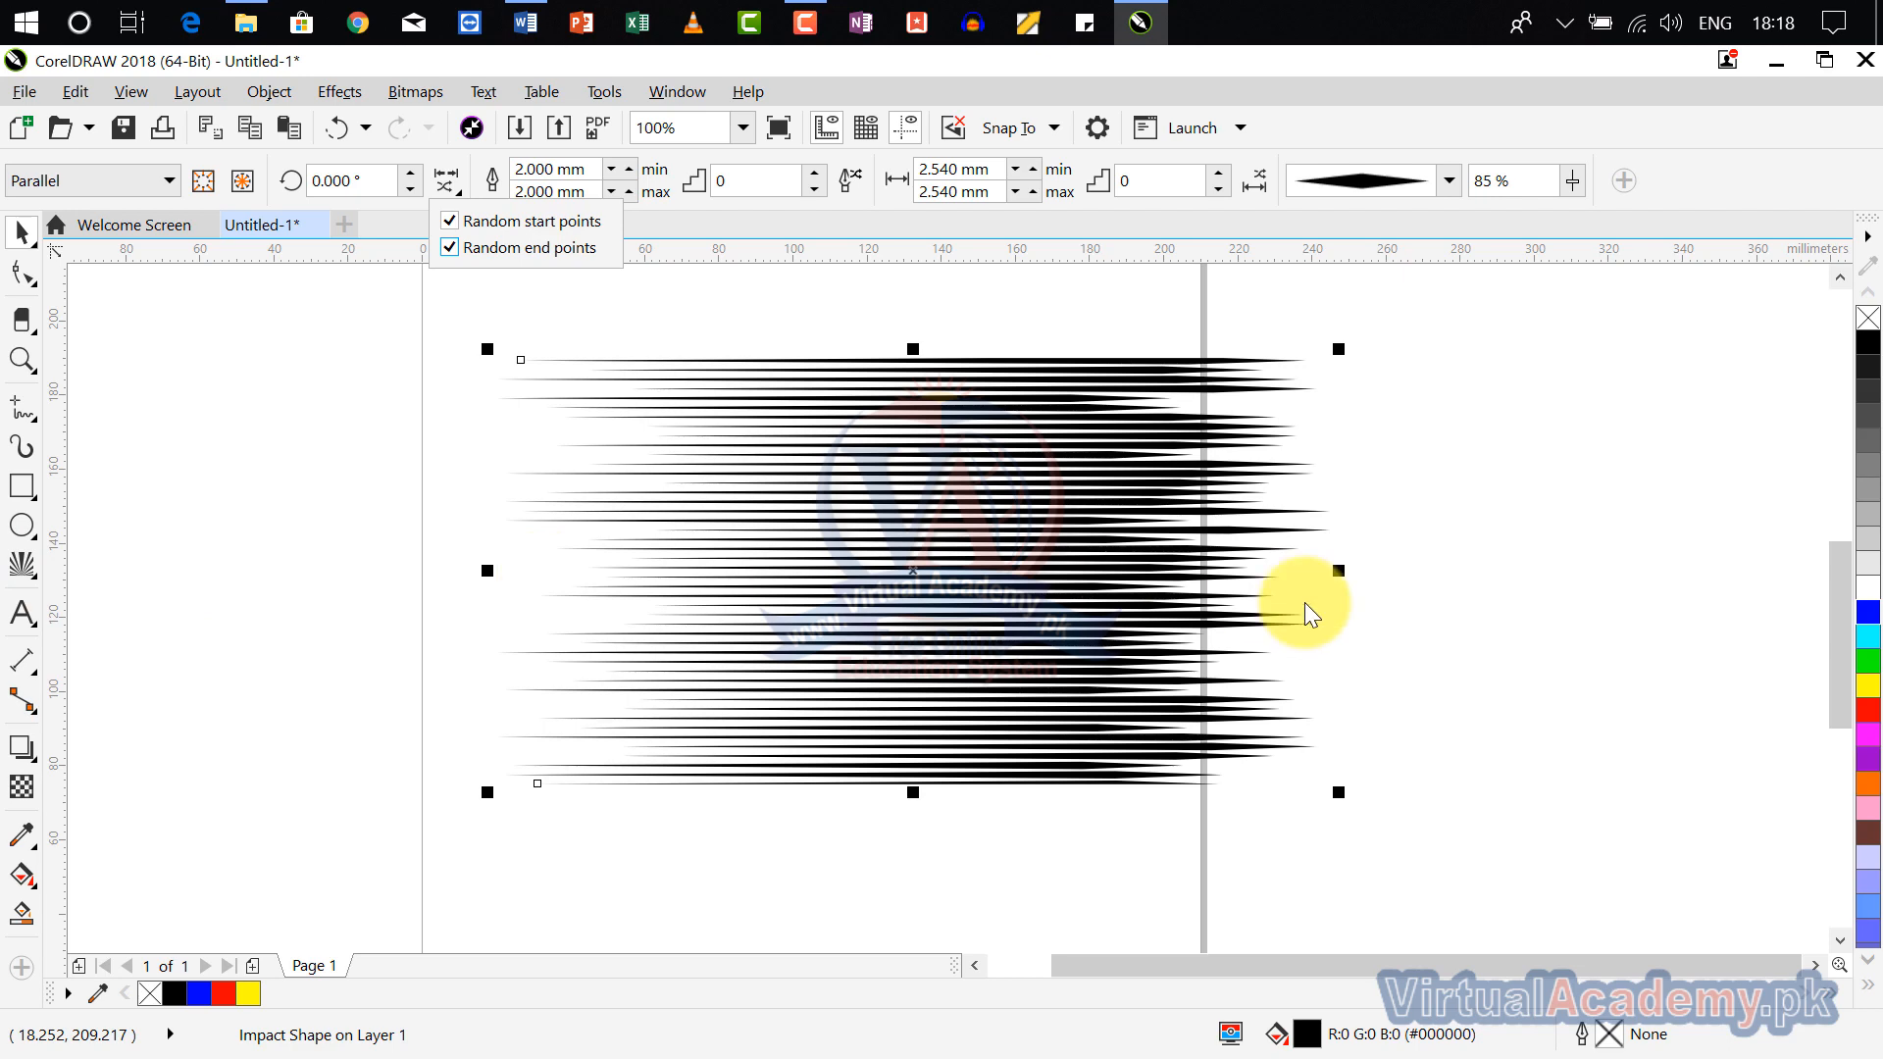
{"action": "left_click", "coordinate": [1160, 561]}
{"action": "scroll", "coordinate": [1160, 561], "scroll_direction": "down", "scroll_amount": 1}
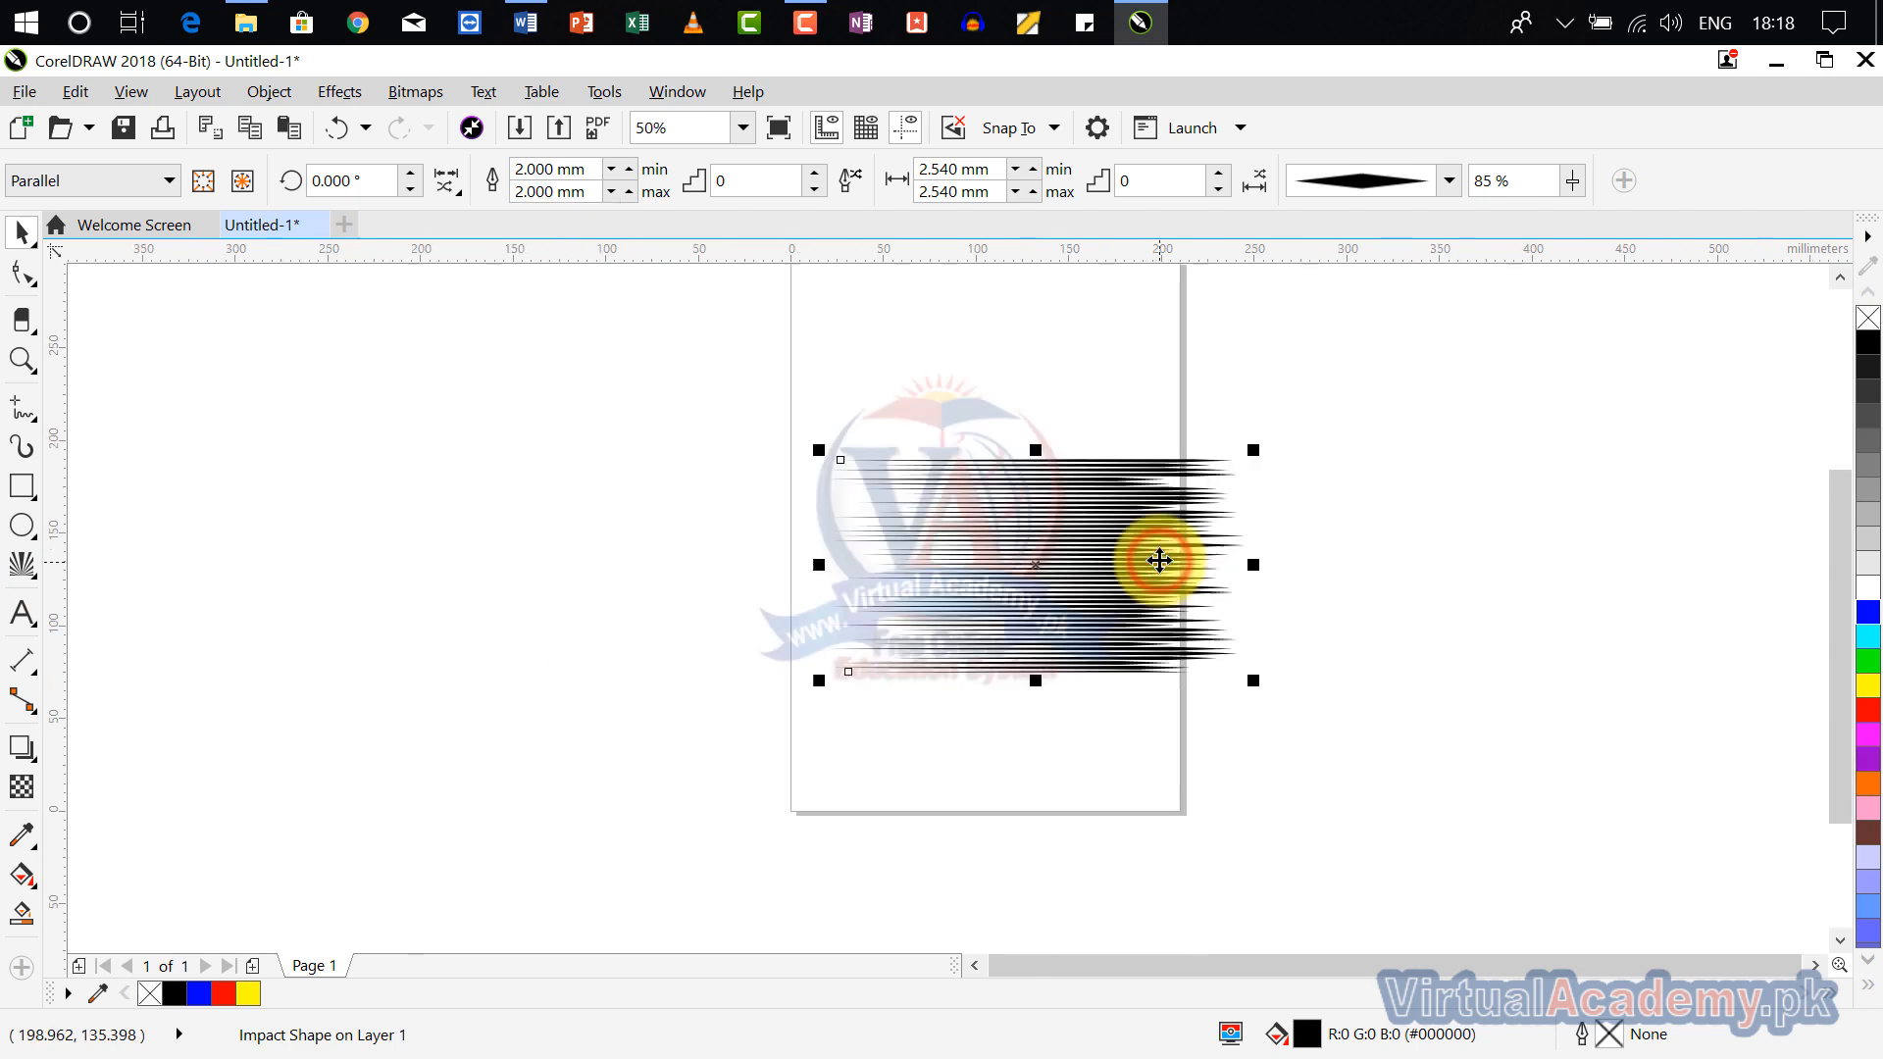
{"action": "left_click_drag", "start_coordinate": [1159, 561], "coordinate": [965, 553]}
{"action": "scroll", "coordinate": [957, 549], "scroll_direction": "up", "scroll_amount": 1}
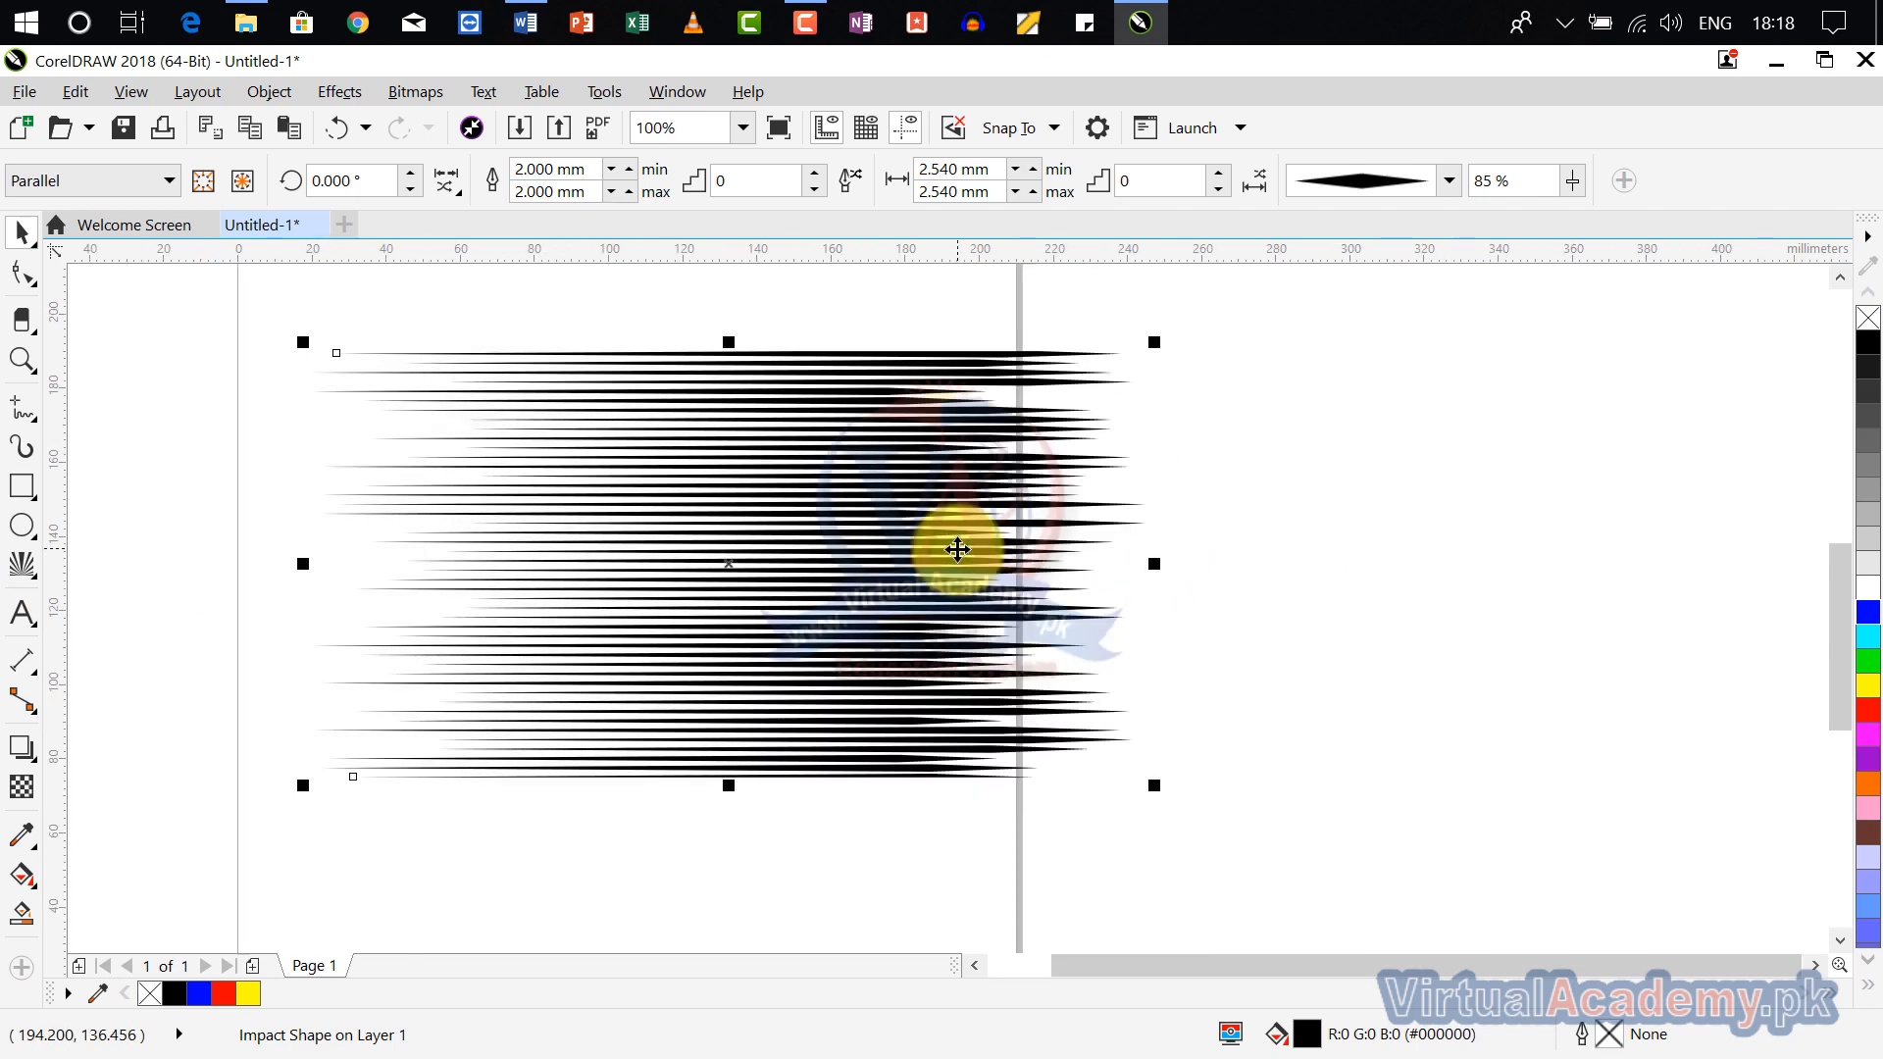